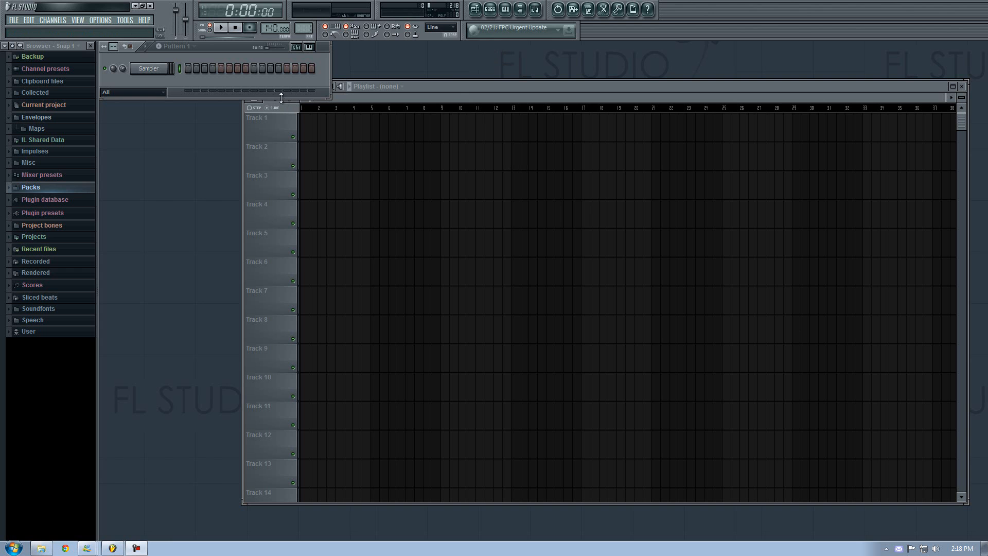
- Open the mixer and lower both the mixer and the playlist windows in the workspace
click(450, 92)
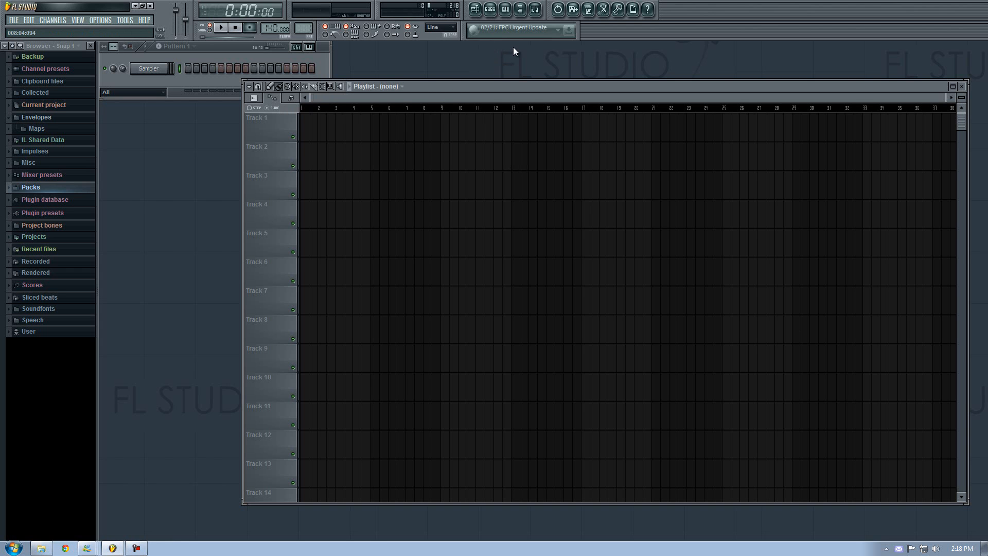
click(535, 9)
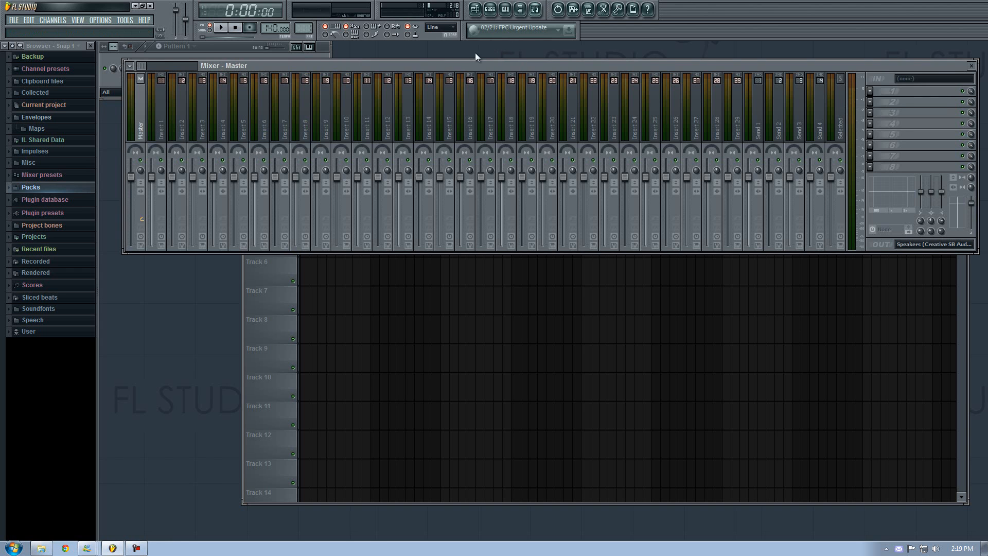
drag(449, 75, 435, 172)
click(473, 89)
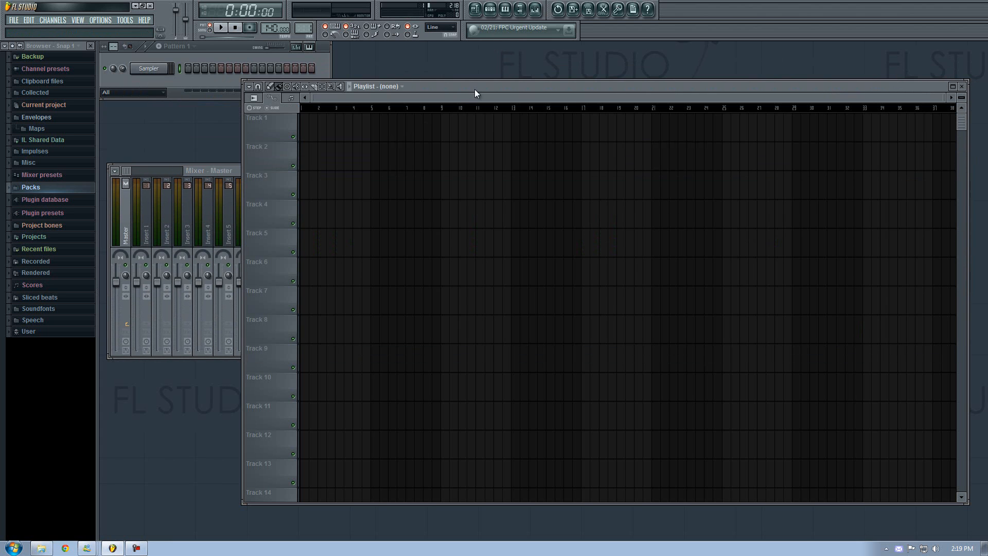
click(393, 60)
drag(417, 86, 423, 112)
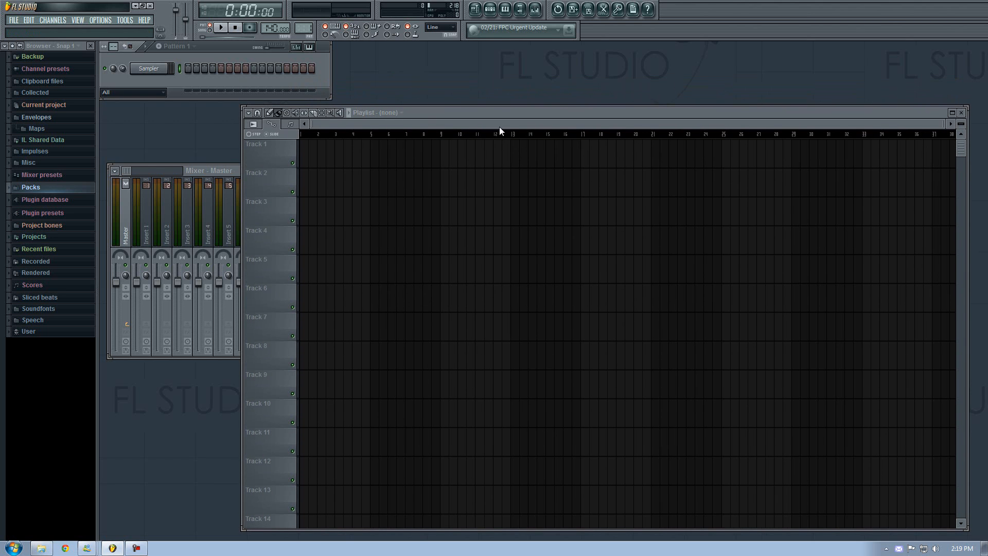
- Close the playlist and mixer windows and open the Sampler channel's settings
click(963, 114)
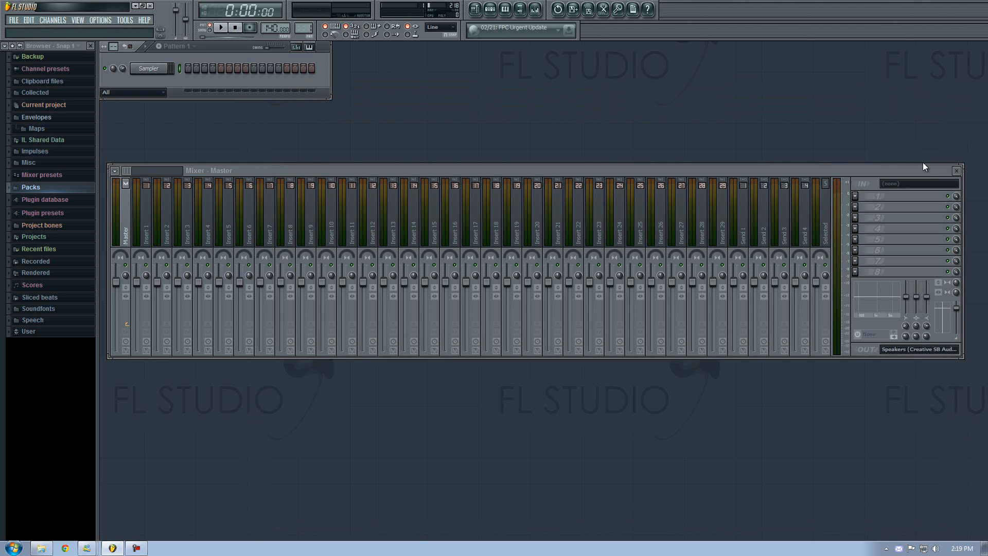
click(957, 171)
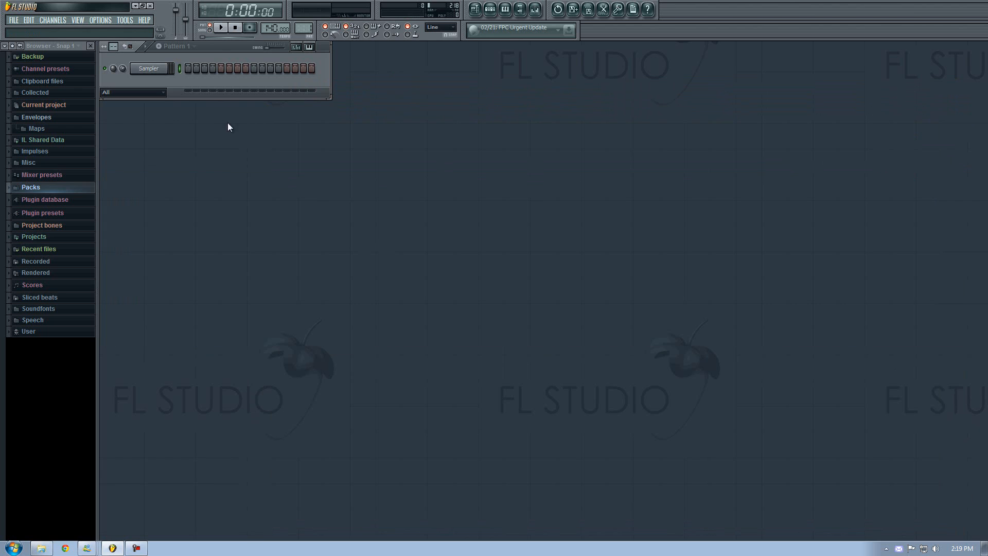
drag(215, 47, 220, 54)
click(152, 75)
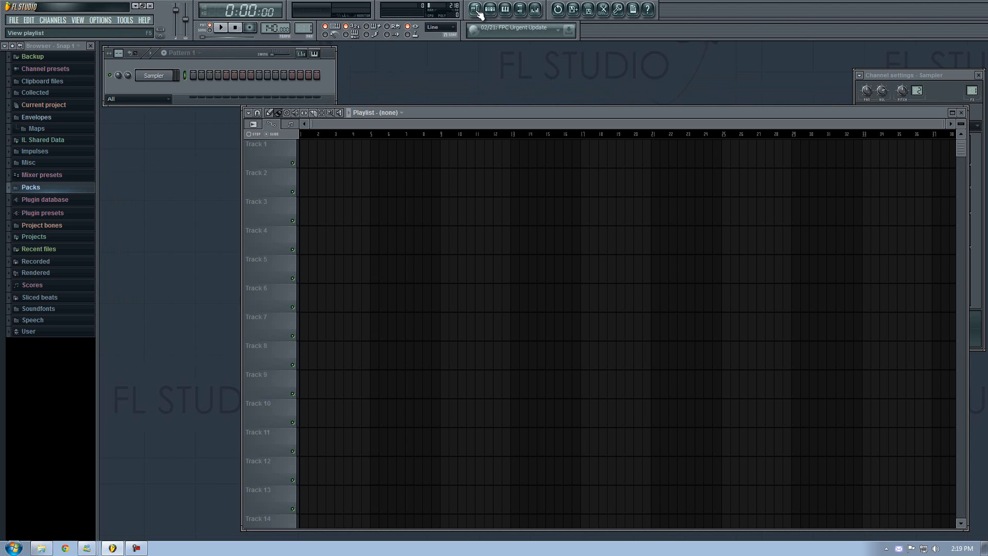
- Toggle the playlist, step sequencer, piano roll and browser views to examine each one
click(476, 10)
click(495, 11)
click(496, 11)
click(496, 11)
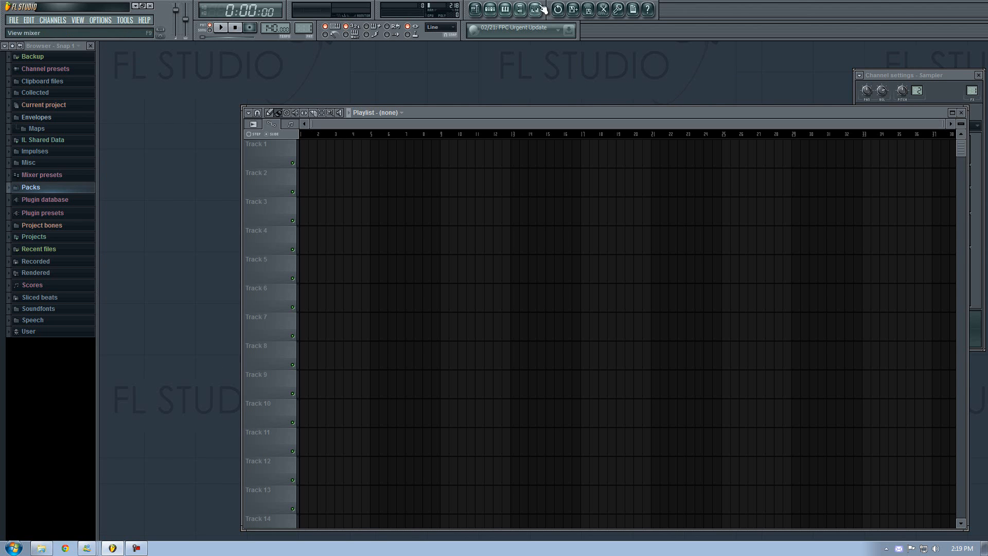
click(475, 10)
click(475, 9)
click(475, 9)
click(490, 9)
click(490, 9)
click(504, 9)
click(505, 9)
click(520, 9)
click(520, 9)
click(520, 10)
click(519, 10)
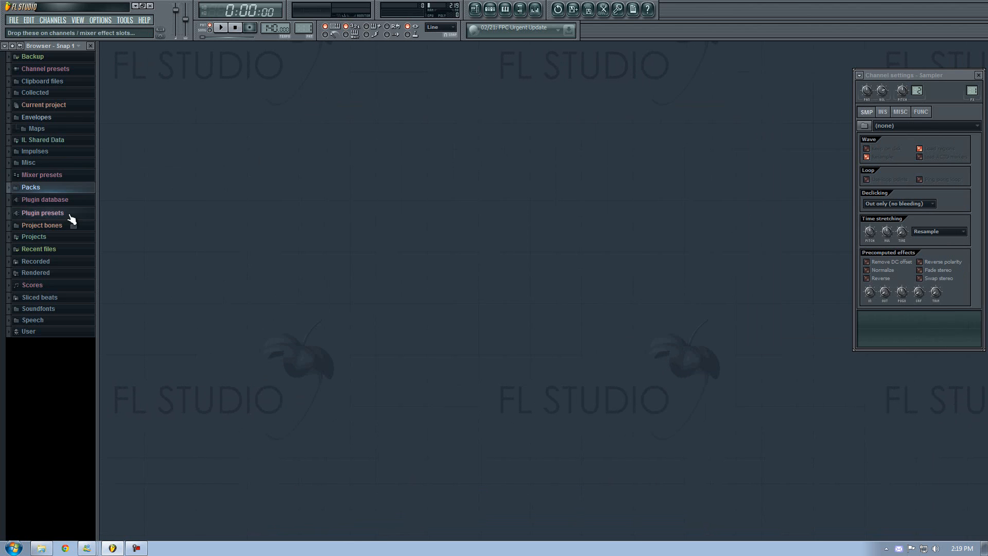
- Show the mixer and the step sequencer together in the workspace
click(535, 9)
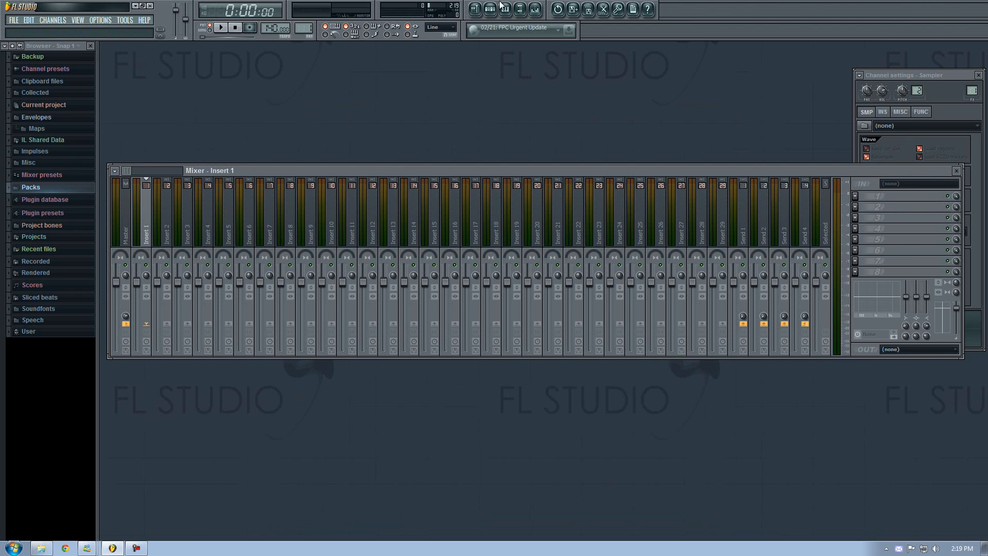
click(476, 9)
click(476, 10)
click(490, 10)
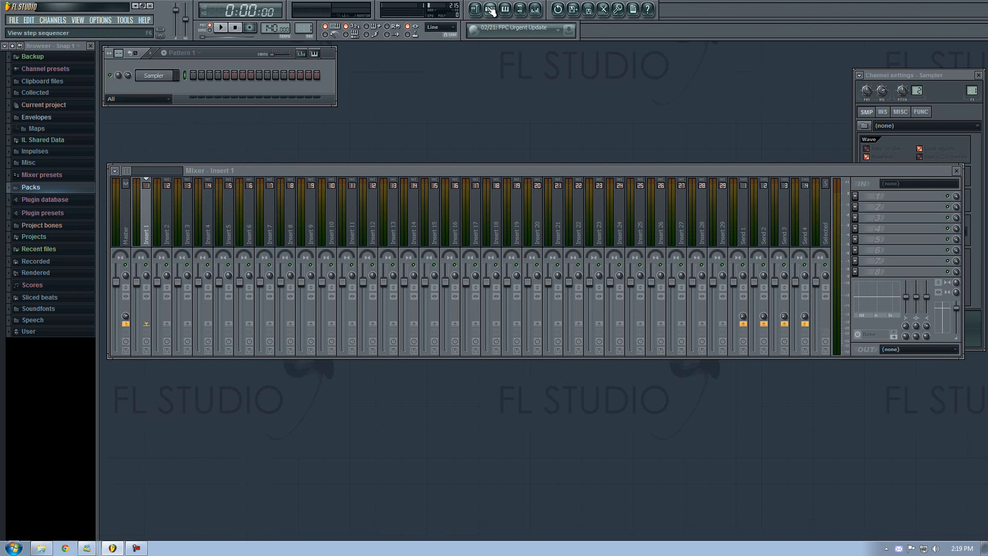
- Widen the browser and expand Packs, vengeance essential club sounds-3, down to the VEC3 Bassdrums folder
click(55, 191)
scroll(59, 406, down, 2)
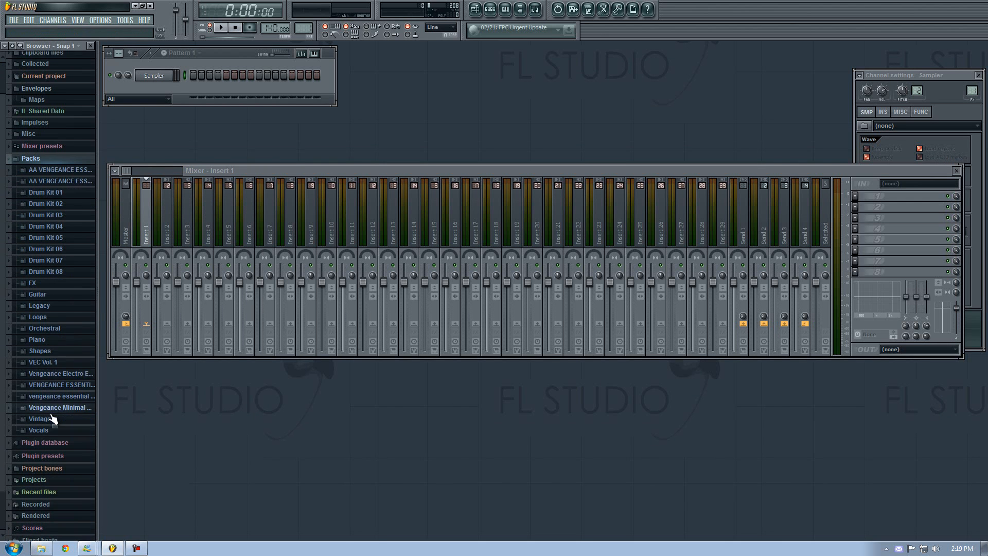
drag(95, 350, 163, 349)
click(96, 396)
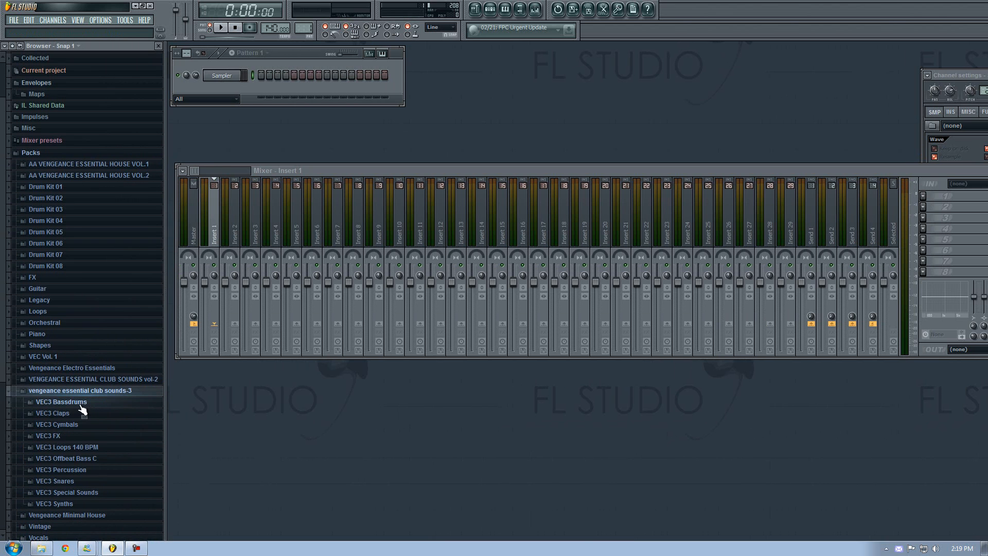
click(74, 402)
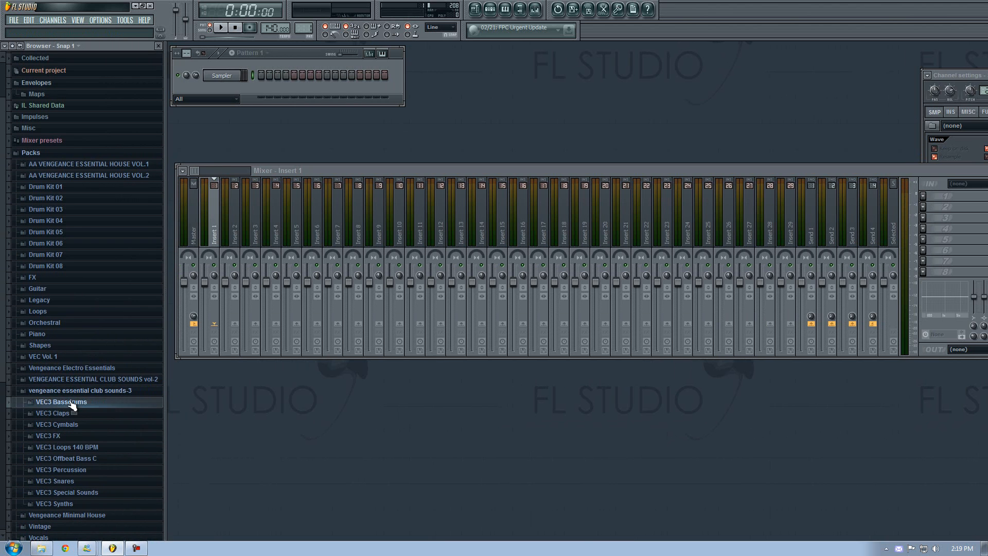
- Check the VEC3 Breakbeat Kicks folder and audition samples in VEC3 Trance Kicks up to Trance 30
click(85, 291)
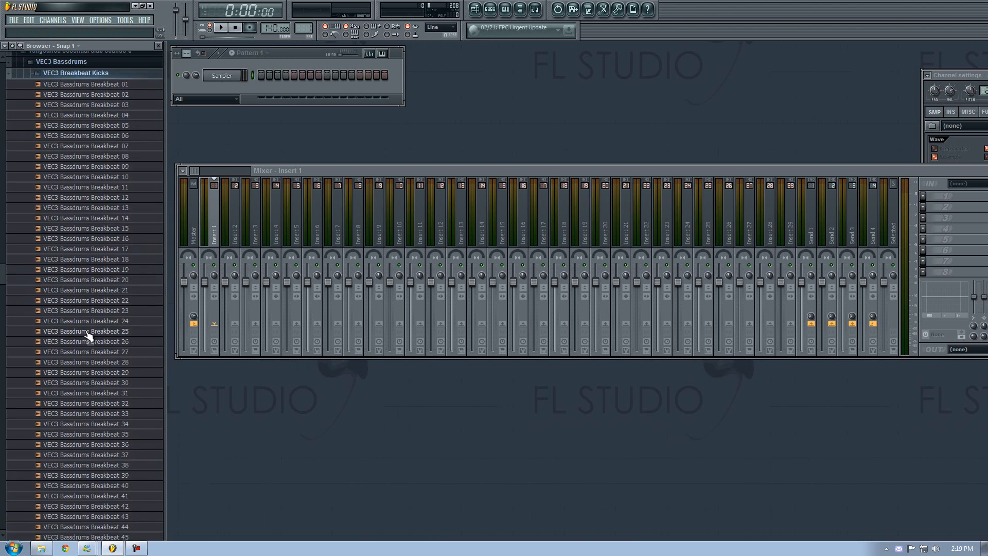
click(74, 58)
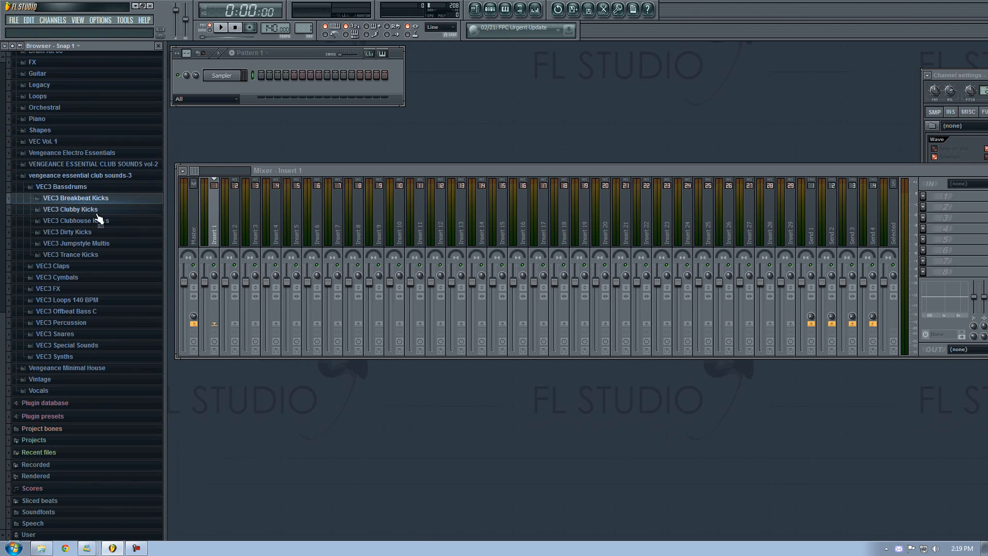
click(97, 260)
click(110, 226)
click(110, 242)
click(108, 263)
click(106, 294)
click(106, 314)
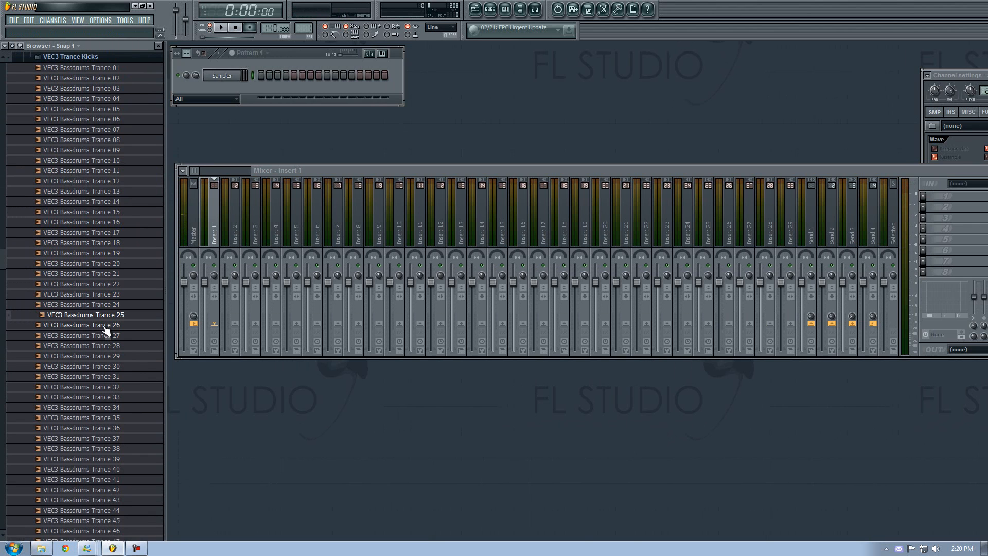
click(105, 326)
click(104, 346)
click(105, 355)
click(106, 367)
- Switch to the messenger's Conversations window and move it off the visible screen
click(86, 548)
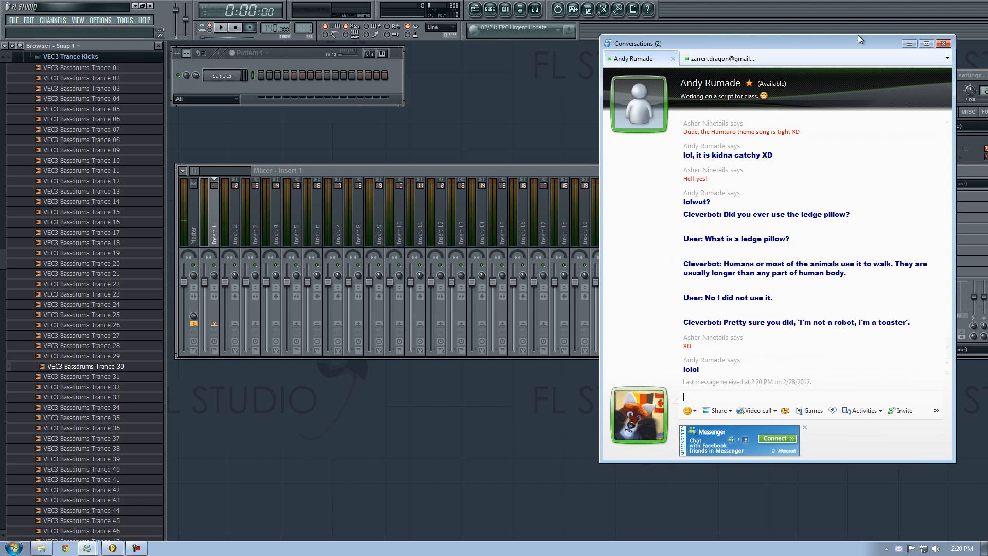
drag(789, 44, 987, 46)
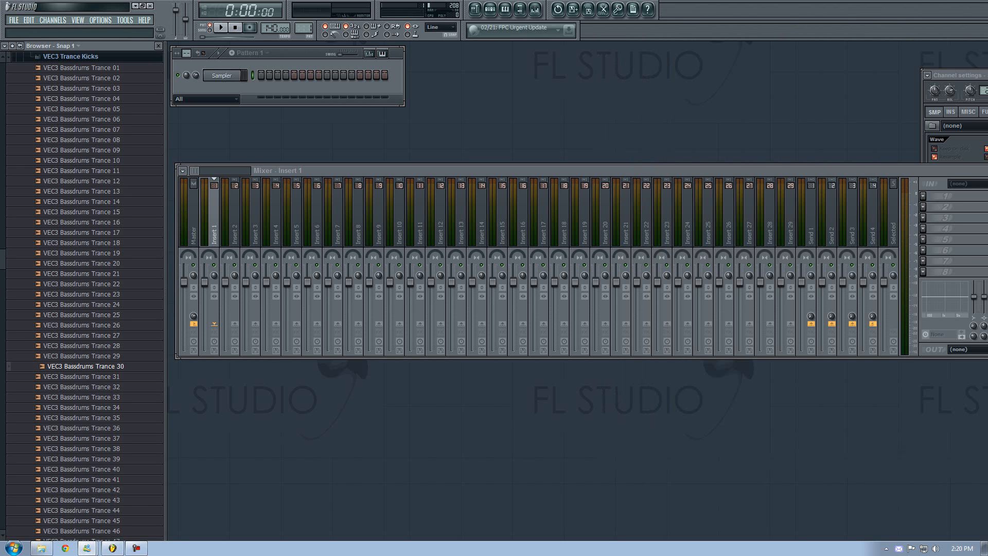
- Return to the sample browser and audition more VEC3 Bassdrums Trance kicks up to Trance 32
click(45, 284)
click(84, 254)
click(93, 366)
click(88, 387)
- Mute the Conversations application in the Windows Volume Mixer and close the mixer window
click(930, 550)
click(940, 532)
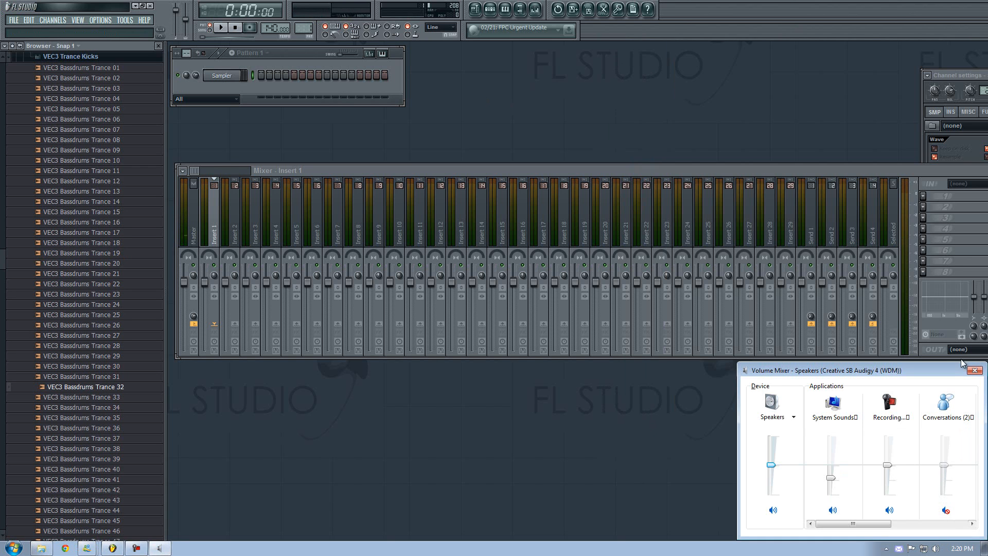
click(974, 370)
- Load the VEC3 Bassdrums Trance 42 sample into the Sampler channel of the step sequencer
click(77, 458)
scroll(92, 442, down, 3)
click(96, 429)
drag(96, 432, 220, 79)
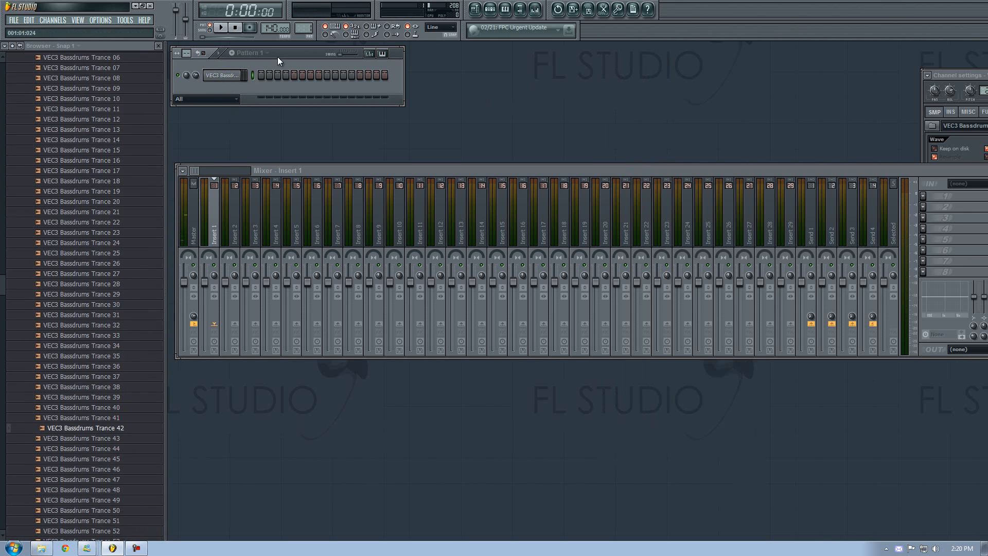
- Open the kick channel's settings and move the settings window over the mixer
drag(109, 426, 107, 352)
drag(226, 77, 226, 73)
click(230, 77)
drag(927, 79, 587, 69)
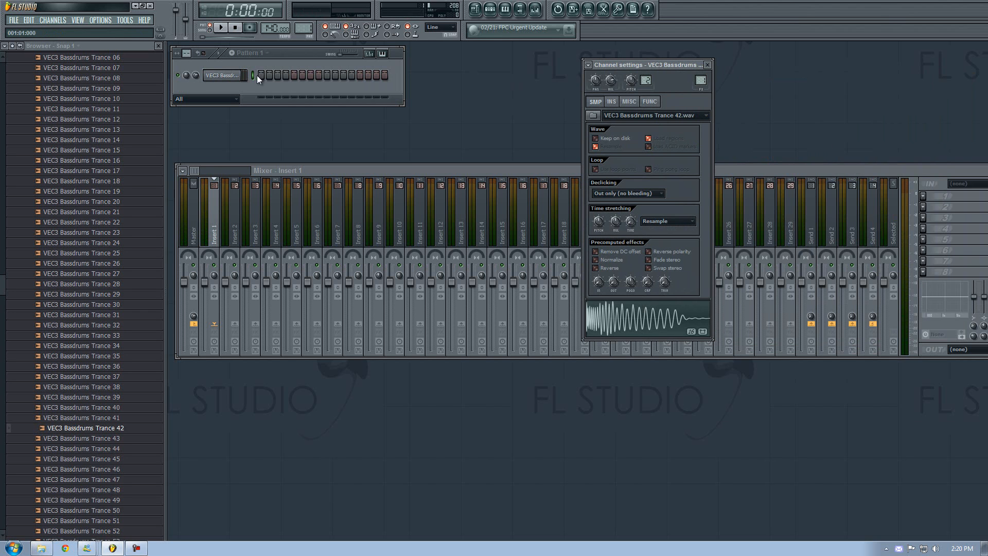
- Place the kick on steps 1, 5, 9 and 13 of Pattern 1 and play the pattern back
drag(404, 70, 424, 69)
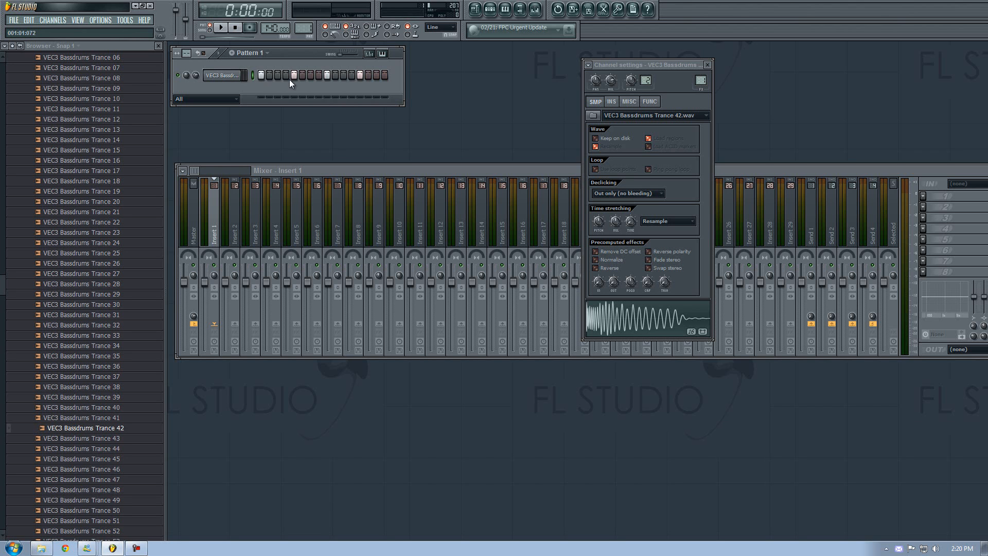
key(space)
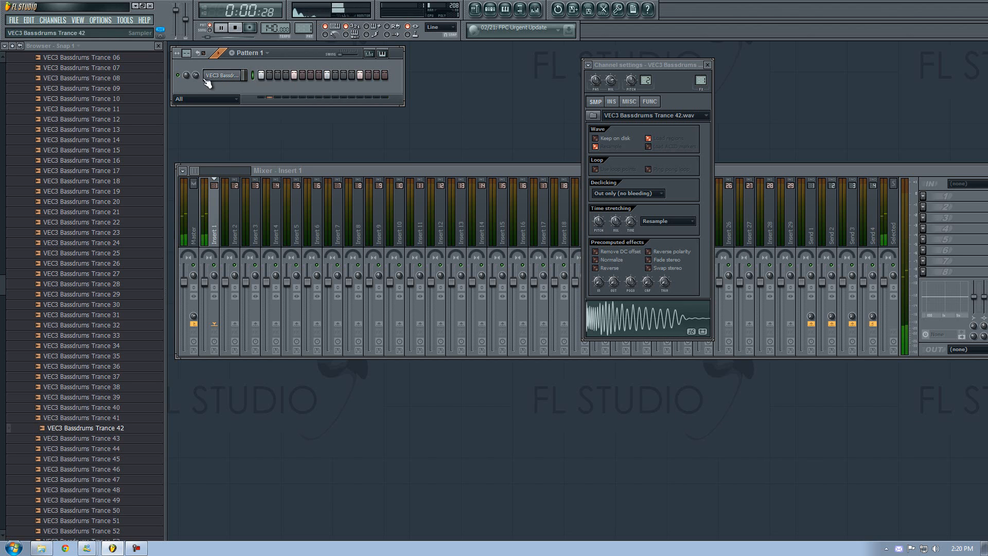
key(space)
scroll(138, 161, up, 8)
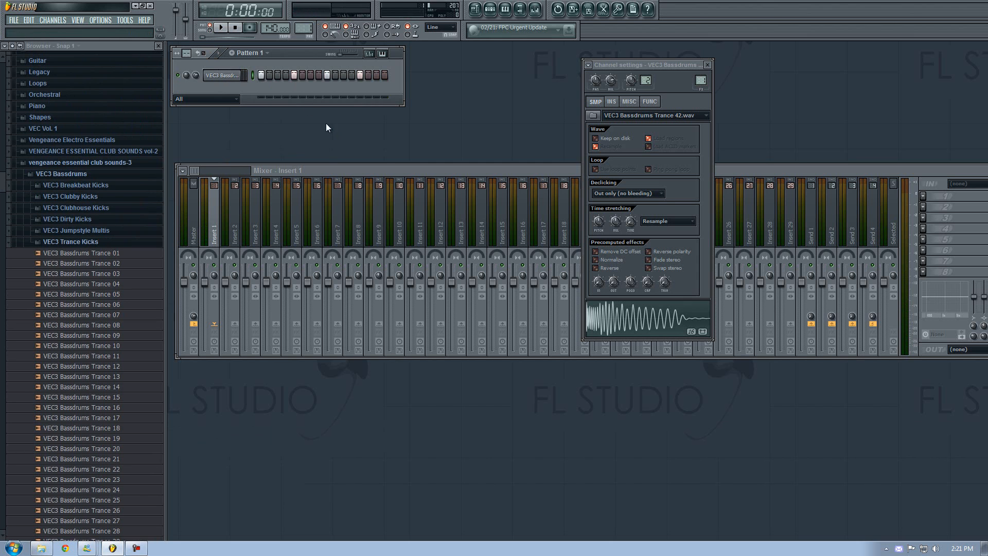
key(space)
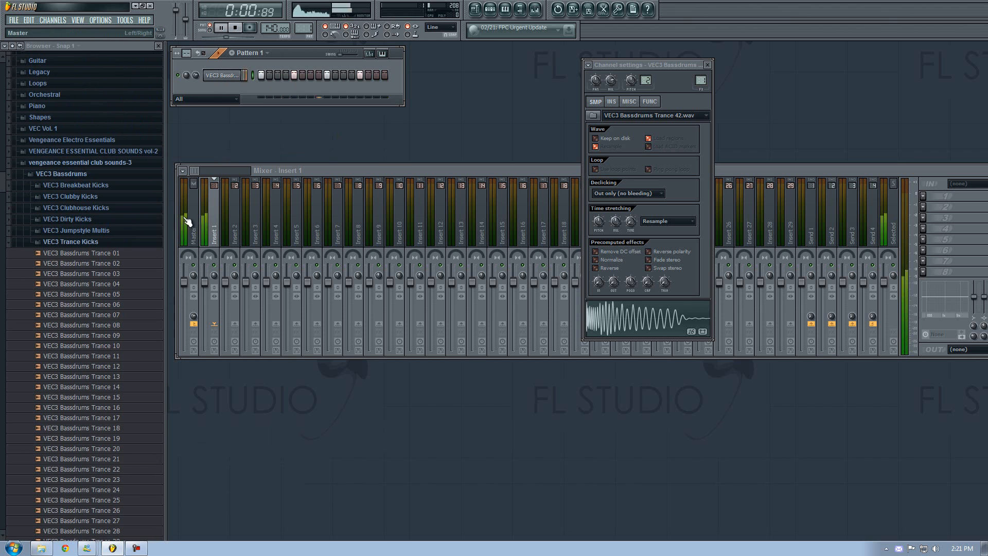
key(space)
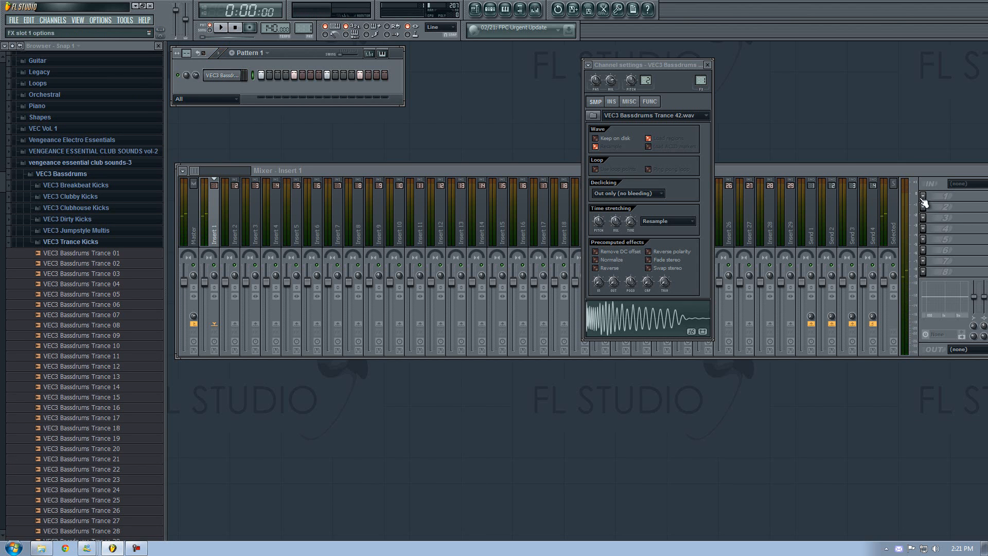
- Reposition the mixer and add Fruity Limiter to the first effect slot of the Master track
click(223, 206)
click(193, 206)
drag(958, 172, 940, 200)
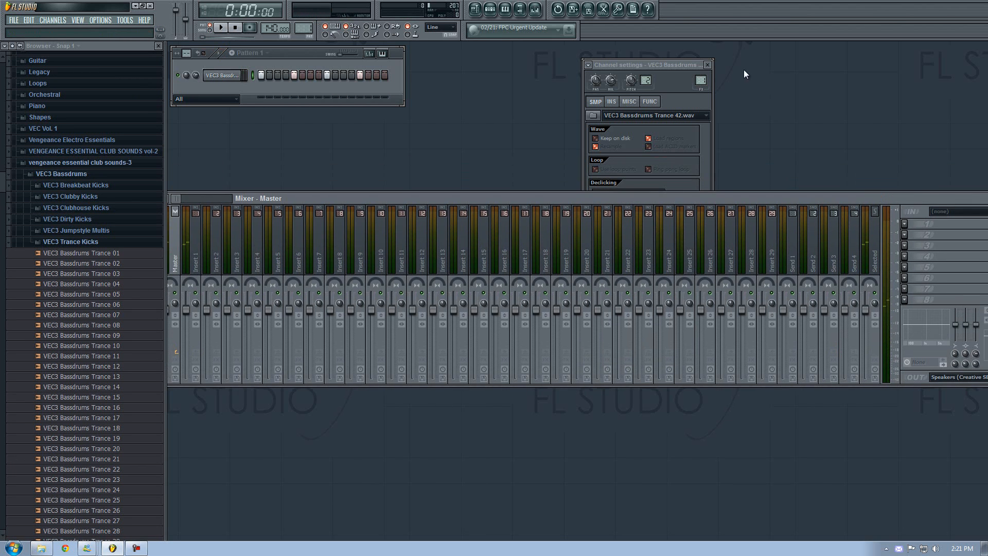
click(904, 224)
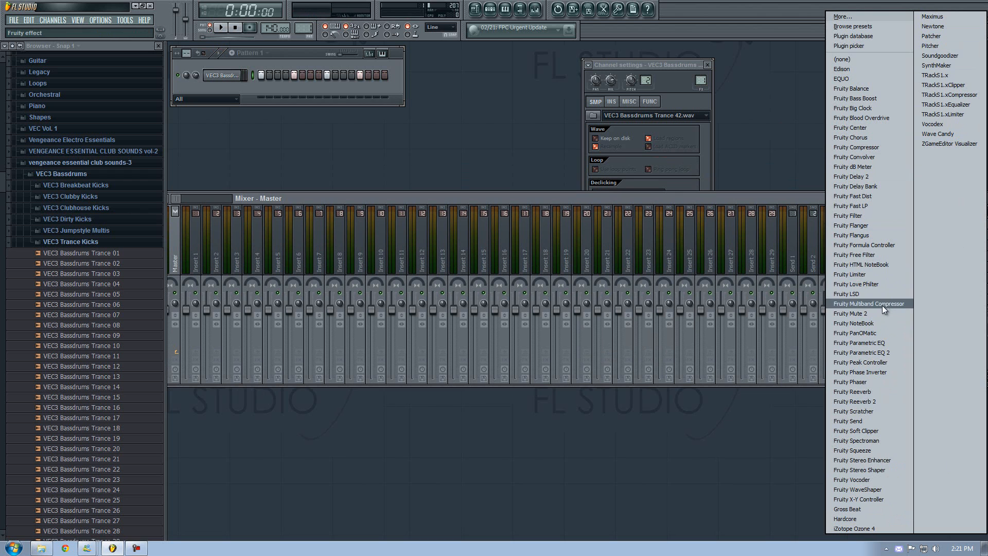
click(859, 274)
- Look through the Fruity Limiter's presets and close the plugin window
click(177, 113)
mouse_move(195, 141)
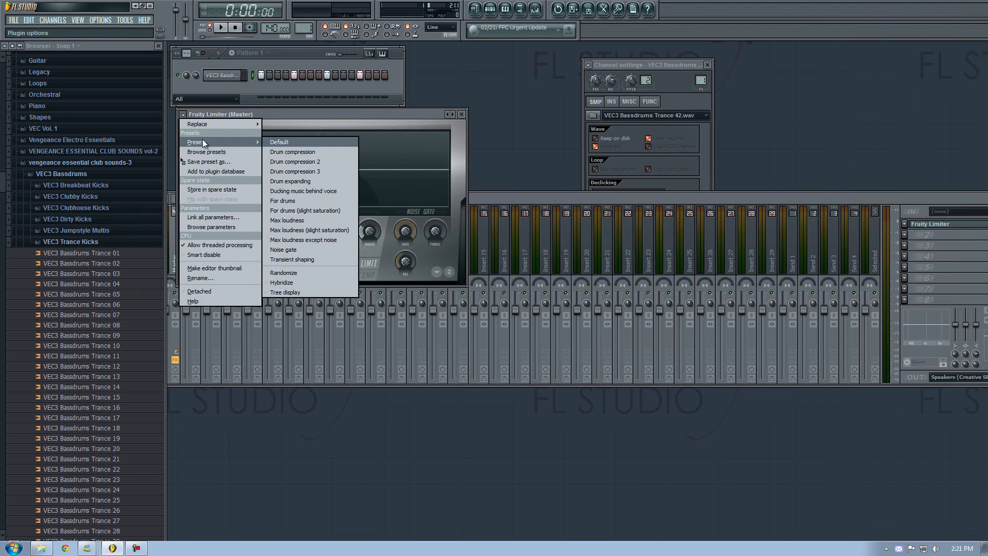
click(461, 114)
click(461, 114)
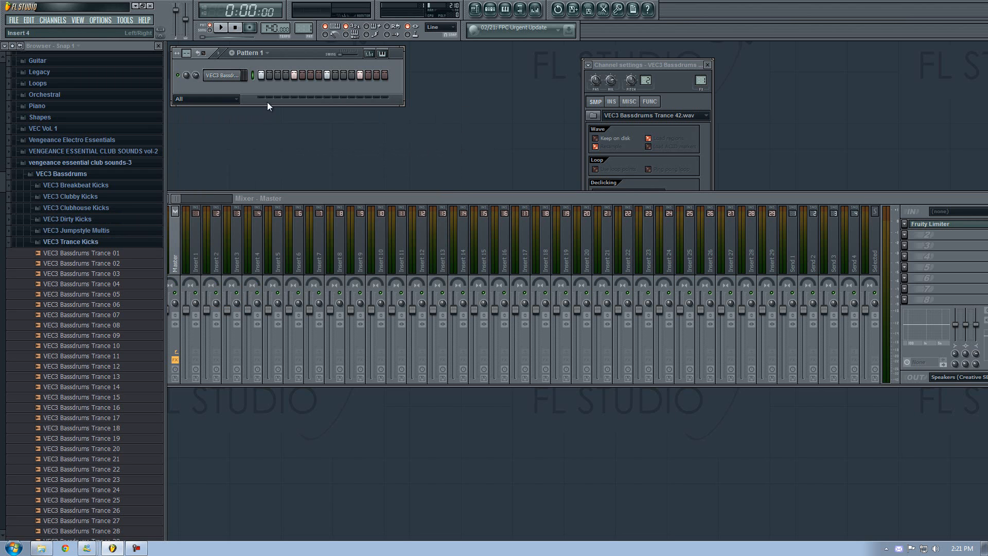
- Collapse VEC3 Bassdrums, open the VEC3 HH Open folder under VEC3 Cymbals and audition its open hi-hat samples
click(56, 174)
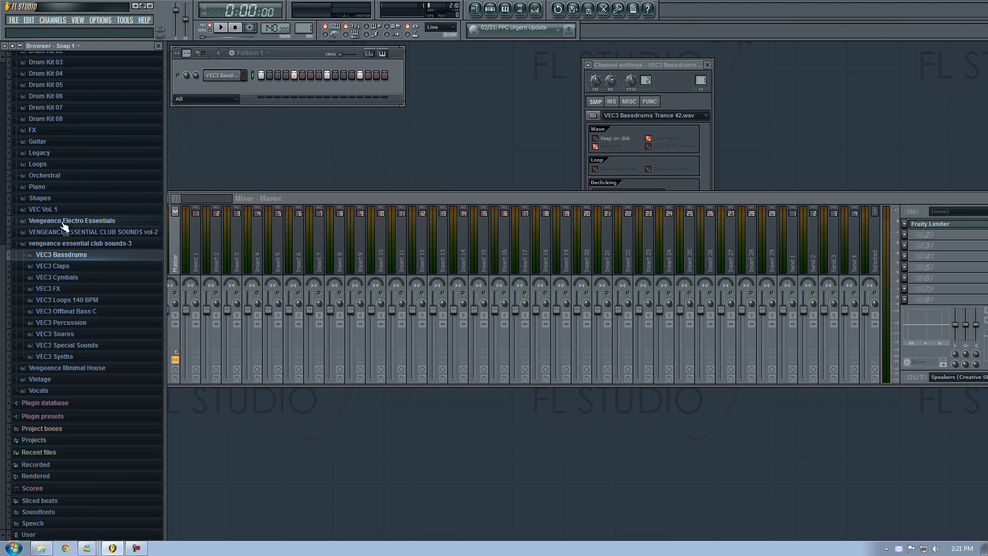
click(72, 282)
click(82, 312)
scroll(81, 311, down, 9)
click(80, 309)
click(81, 327)
click(81, 338)
click(82, 367)
click(98, 387)
click(115, 408)
click(118, 428)
click(112, 449)
click(103, 462)
click(102, 489)
click(103, 502)
click(105, 513)
click(107, 517)
click(114, 520)
click(116, 520)
click(117, 520)
- Add VEC3 Cymbals HH Open 057 as a channel, place it on steps 3, 7, 11 and 15, and play the pattern
drag(113, 488, 220, 90)
click(276, 89)
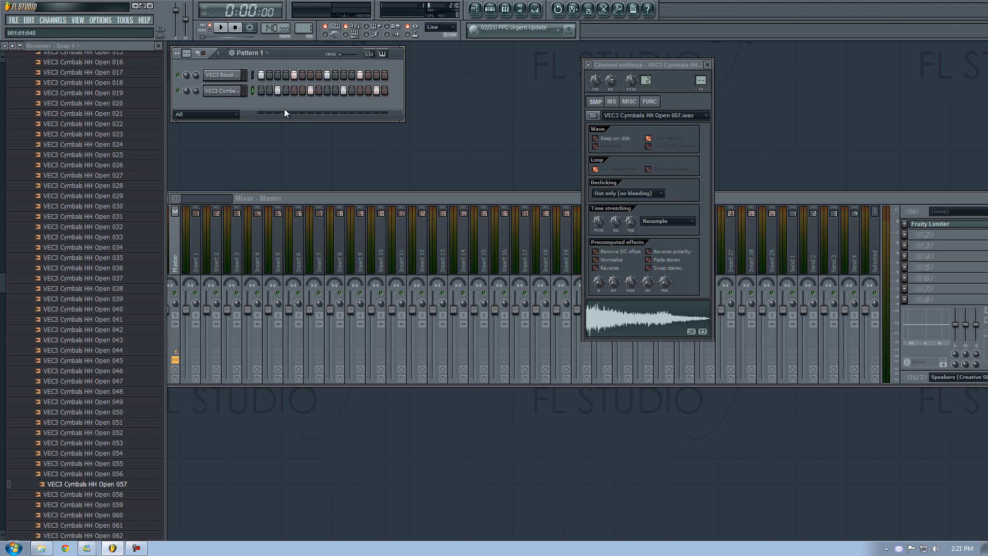
key(space)
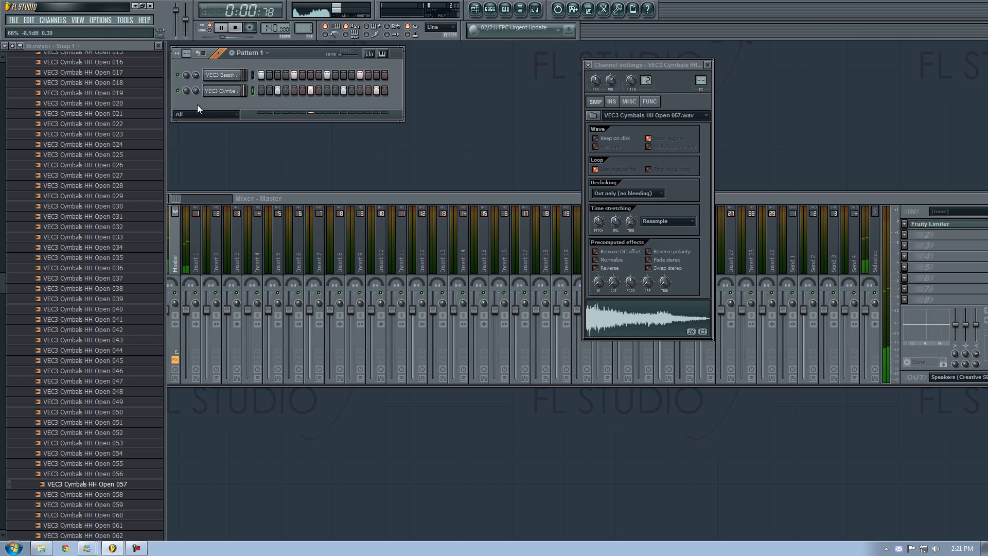
scroll(103, 257, up, 10)
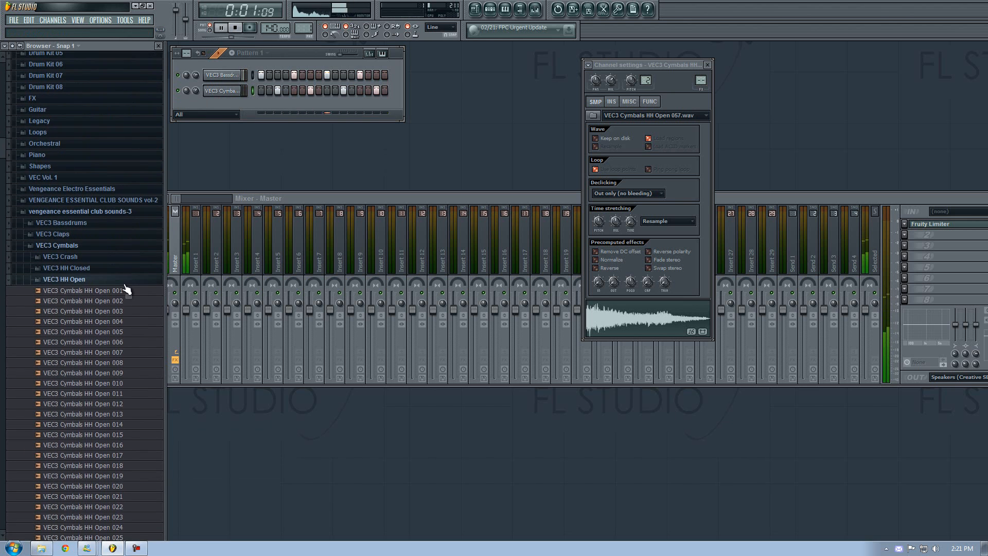
- Collapse the VEC3 HH Open folder, open VEC3 HH Closed and audition its closed hi-hat samples
click(119, 280)
click(77, 268)
key(space)
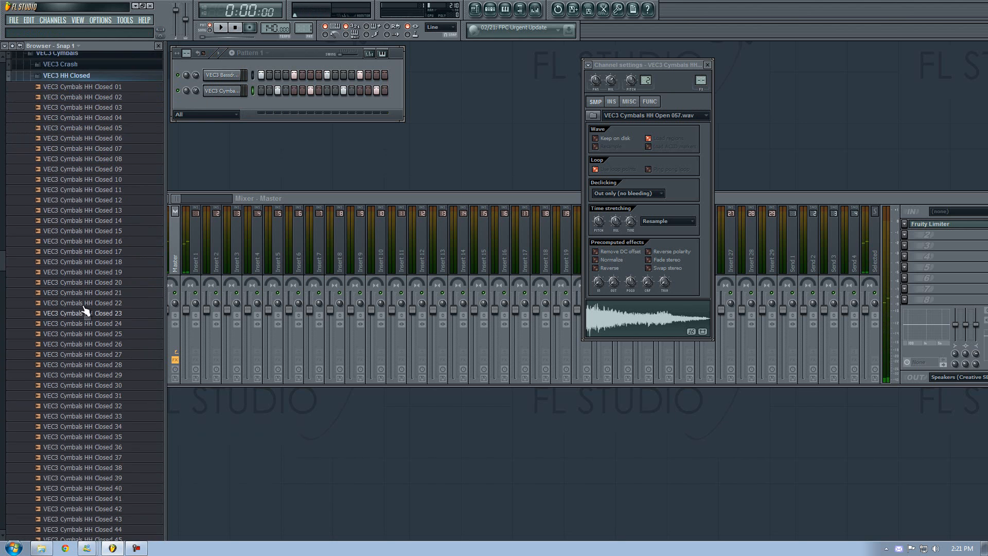
click(113, 161)
click(104, 284)
- Add VEC3 Cymbals HH Closed 25 as a channel and place it on every second step from step 1
click(103, 315)
drag(103, 315, 241, 106)
click(262, 104)
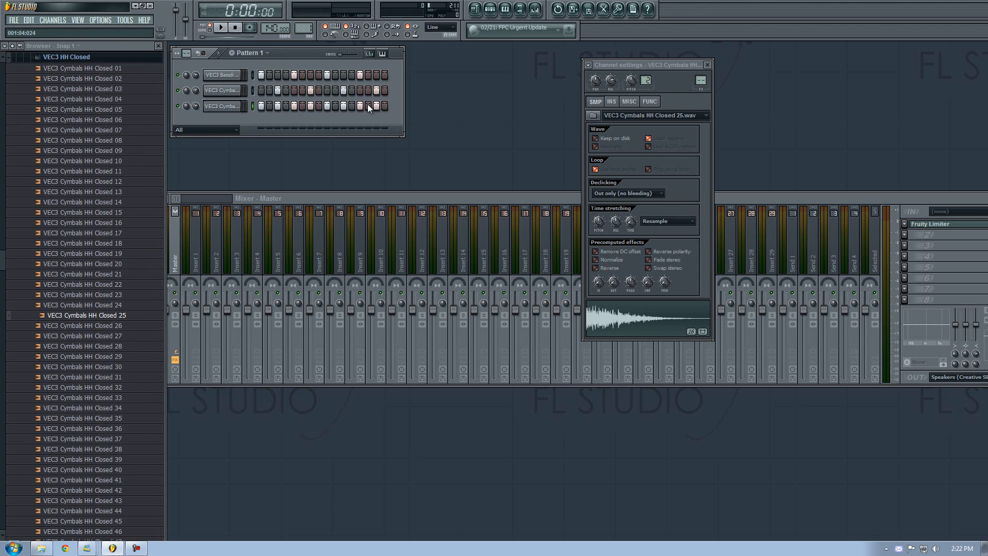
- Add VEC3 Cymbals HH Closed 09 as a channel on all 16 steps and check its velocity graph
drag(85, 150, 230, 125)
drag(100, 181, 246, 140)
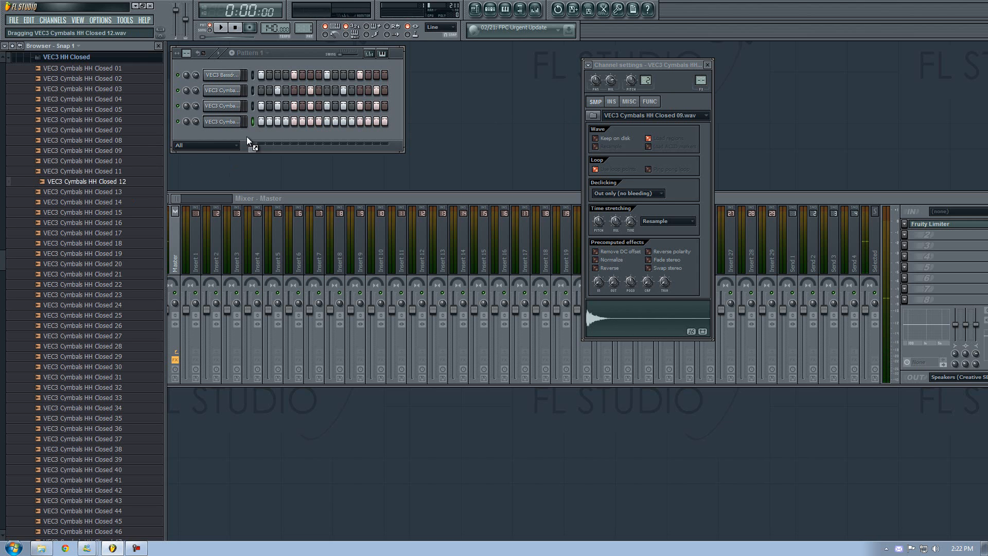
click(90, 222)
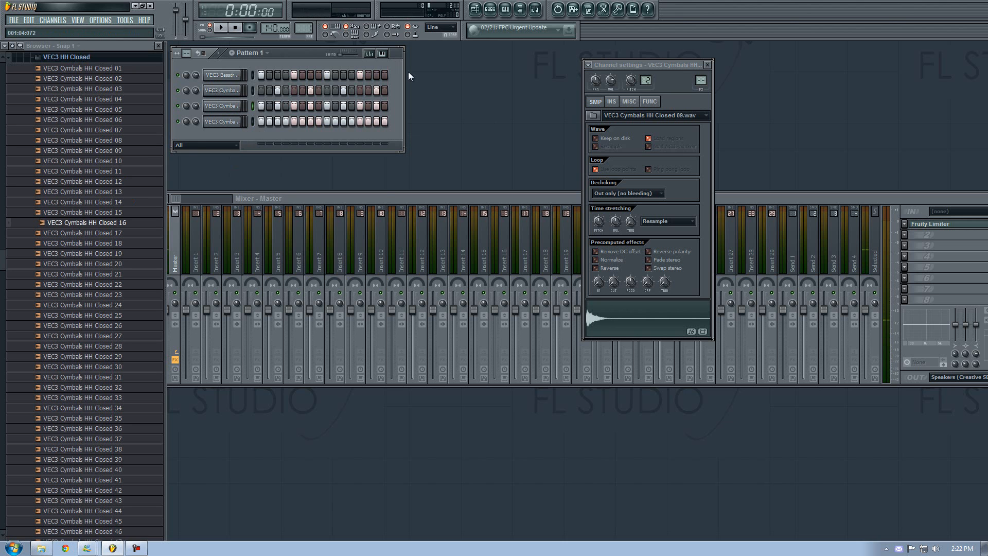
click(374, 54)
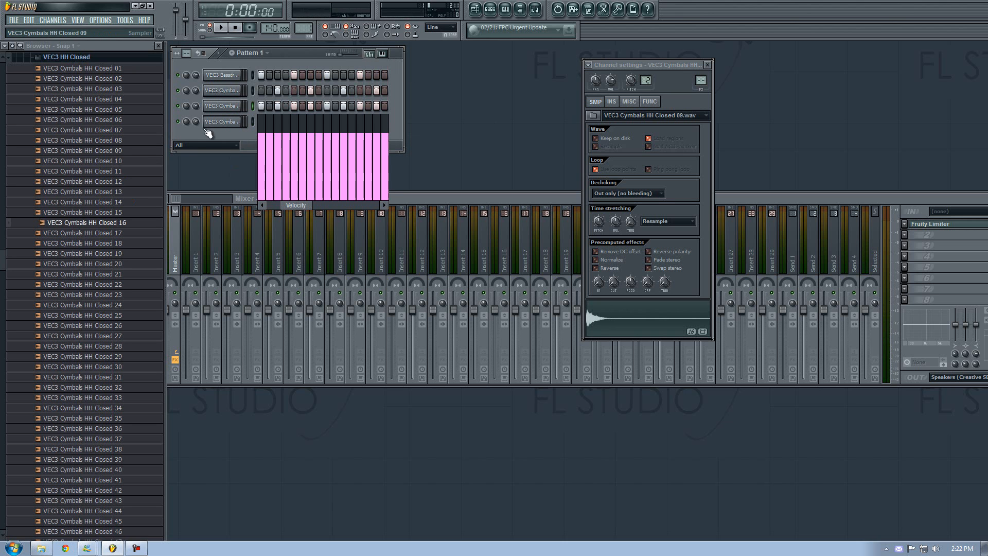
click(368, 54)
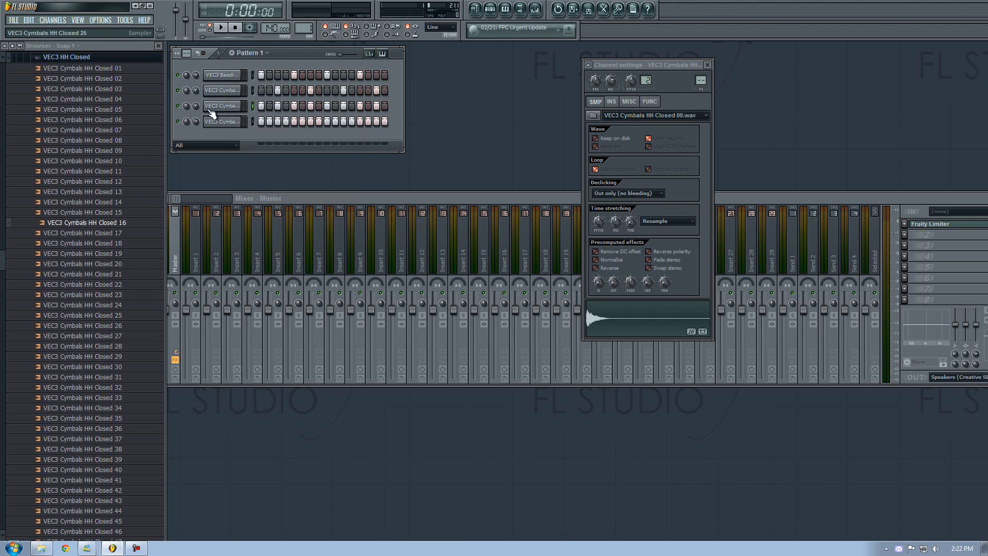
- While playing the pattern, lower the HH Closed 09 channel's volume and set the open hi-hat channel's volume to 70%
key(space)
right_click(177, 122)
click(191, 129)
key(space)
drag(198, 121, 200, 140)
key(space)
drag(197, 91, 195, 147)
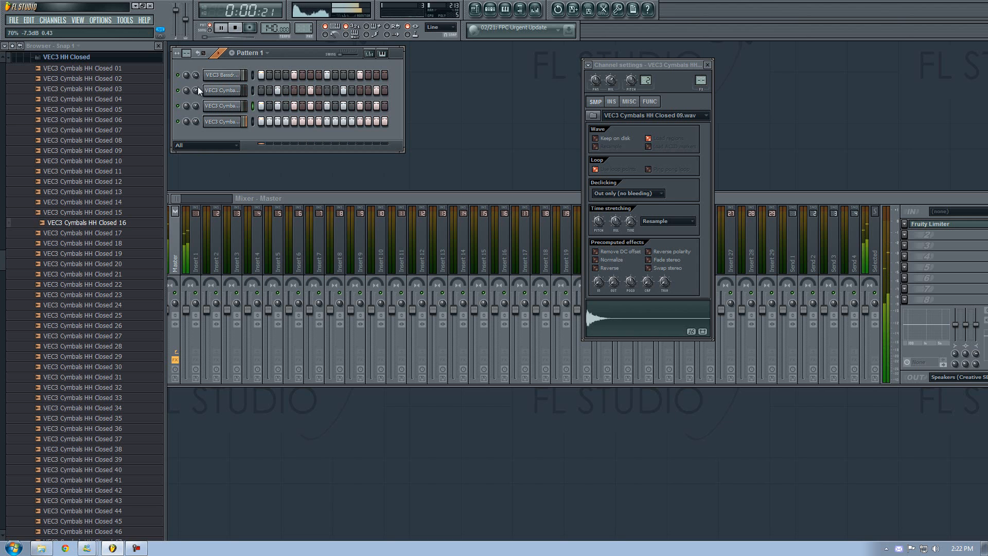
key(space)
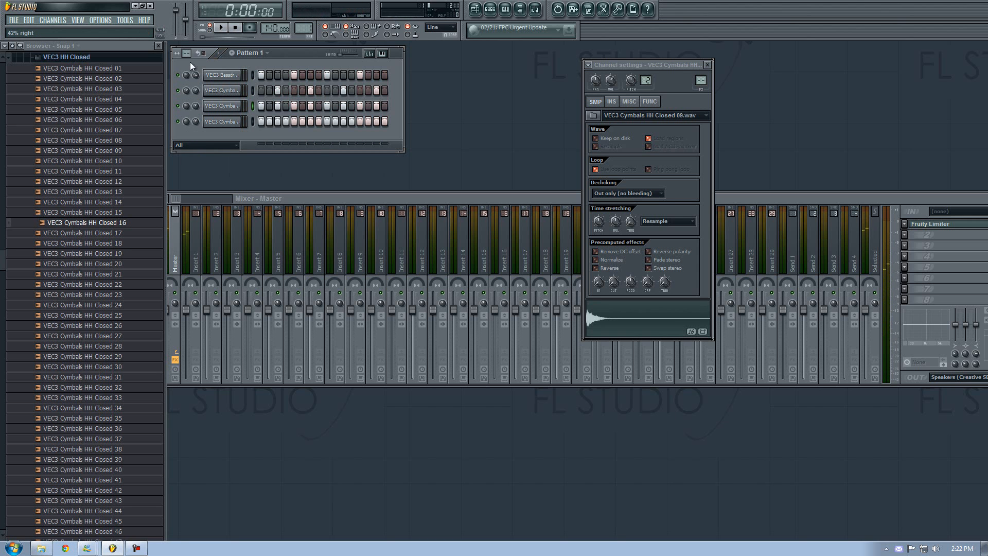
- Play the pattern to check the hi-hat balance and preview the HH Closed 09 channel
key(space)
right_click(194, 94)
key(Escape)
key(space)
key(space)
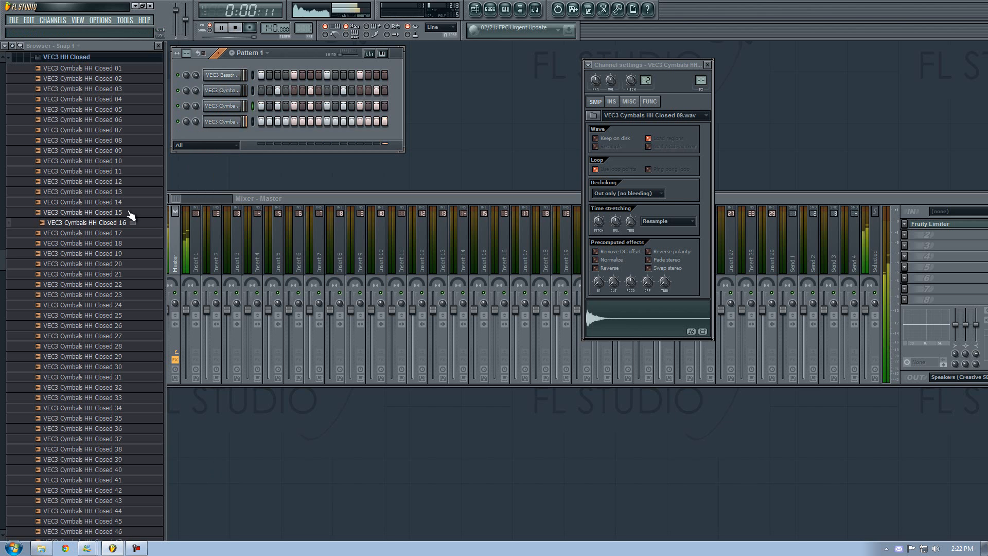
key(space)
click(212, 124)
click(213, 124)
key(q)
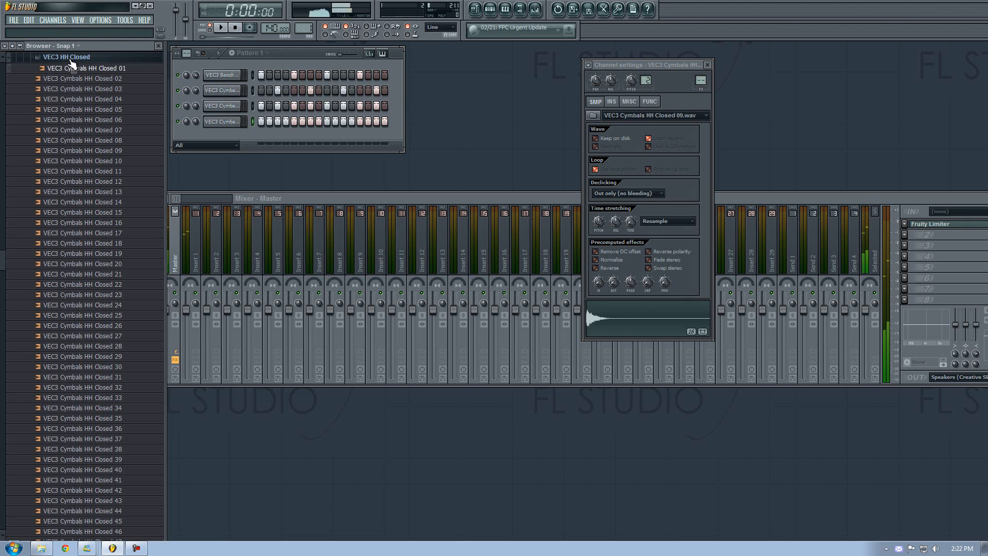
- Collapse the VEC3 HH Closed and VEC3 Cymbals folders and open the VEC3 Claps folder
click(66, 57)
click(75, 253)
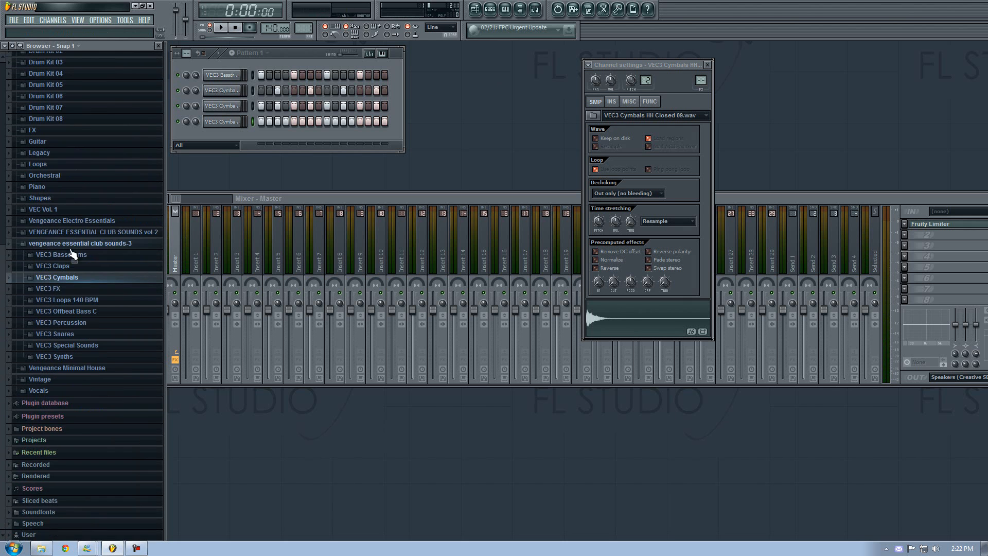
click(68, 266)
- Audition the clap samples in the VEC3 Claps folder up to VEC3 Claps 060
click(75, 366)
scroll(82, 378, down, 3)
click(87, 378)
scroll(87, 368, up, 3)
scroll(87, 385, down, 3)
click(81, 409)
click(83, 431)
click(84, 441)
click(84, 452)
click(84, 462)
click(85, 472)
click(85, 481)
click(88, 492)
click(91, 502)
click(95, 512)
click(99, 523)
click(82, 524)
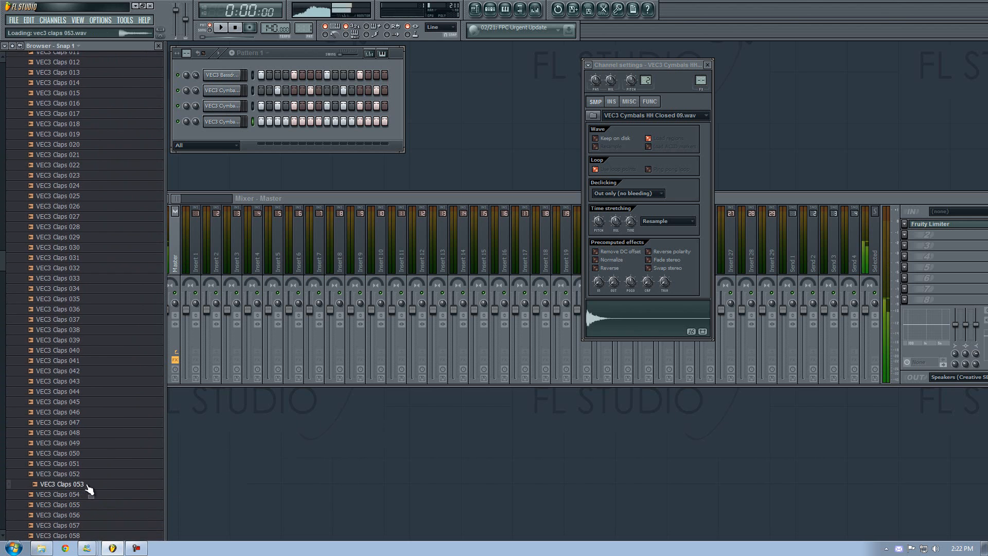
click(81, 514)
click(83, 514)
click(84, 515)
- Add VEC3 Claps 060 as a channel and place it on steps 5 and 13
click(86, 515)
drag(86, 515, 228, 131)
click(292, 136)
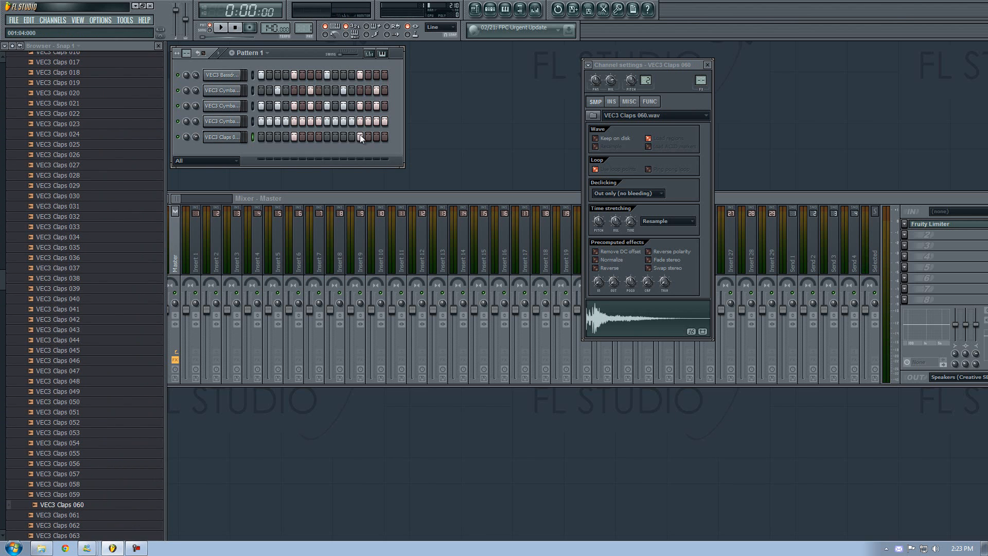
- Balance the clap against the playing pattern by setting its channel volume to 75%, and close its channel settings
key(space)
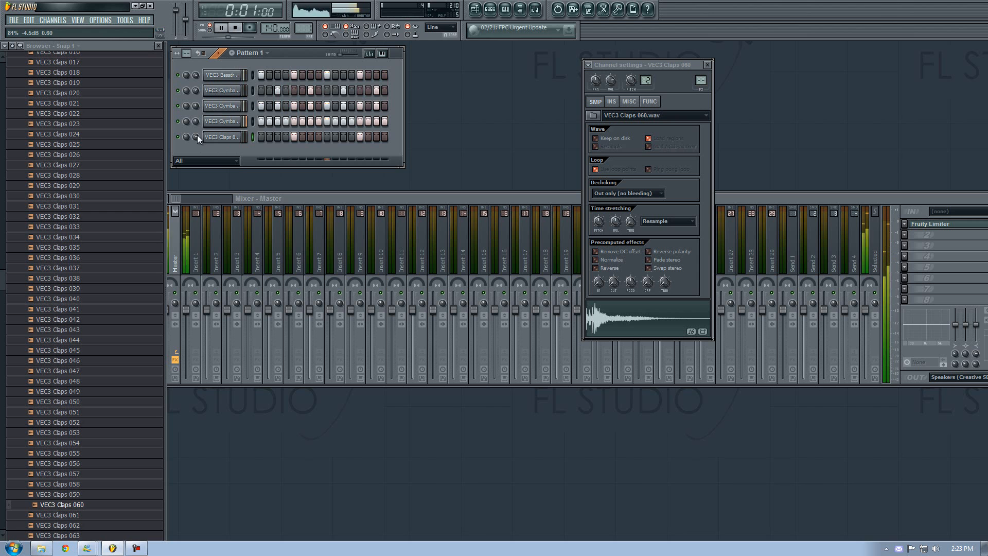
key(space)
drag(309, 50, 309, 46)
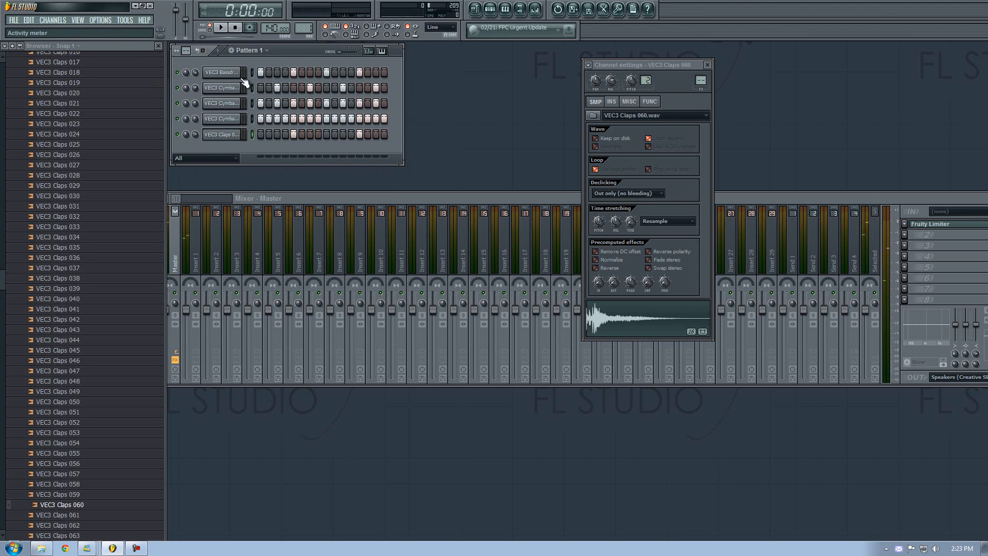
key(space)
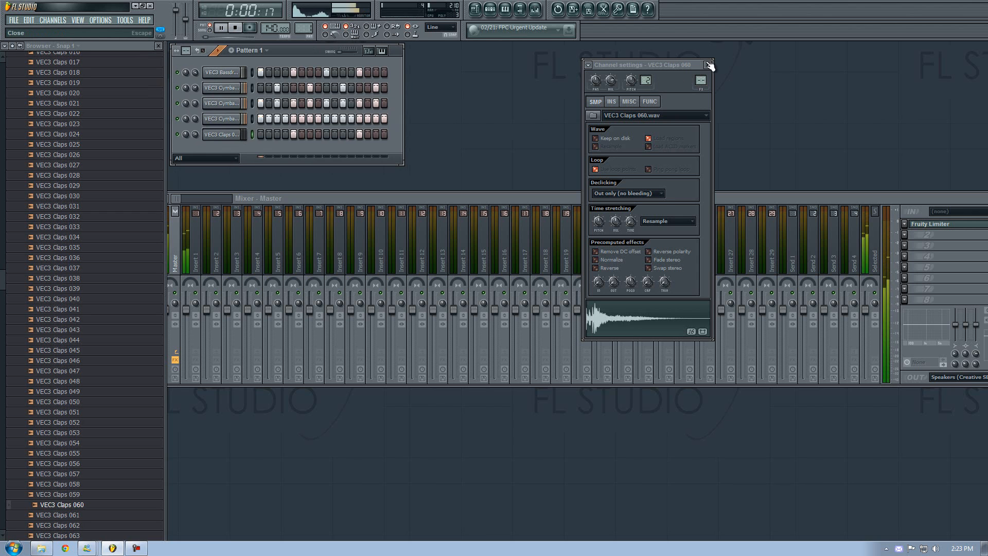
key(space)
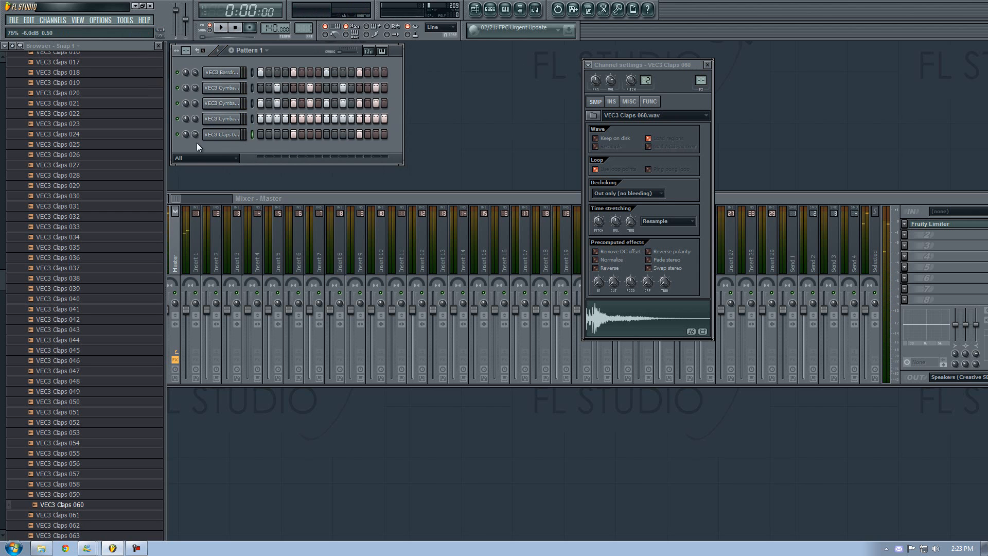
right_click(228, 135)
key(Escape)
click(227, 135)
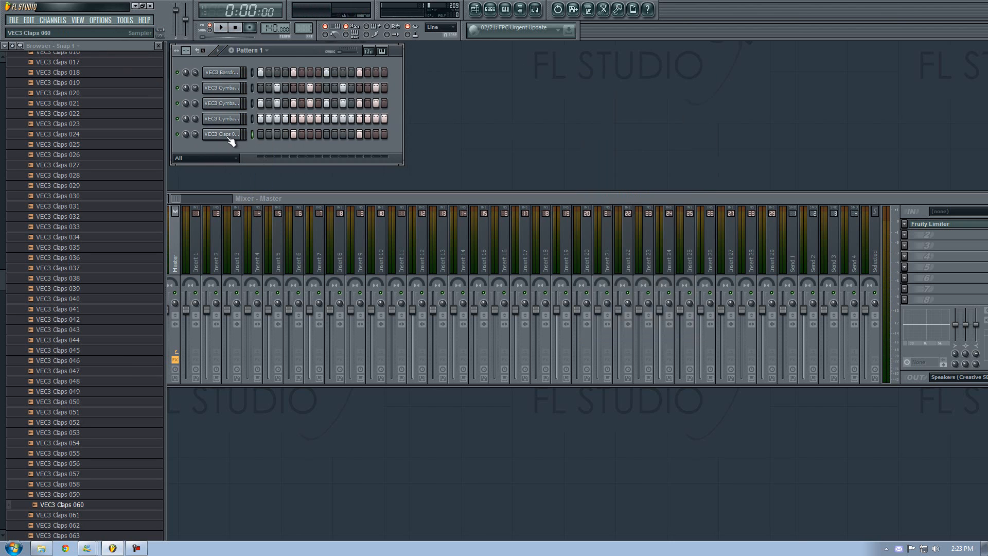
click(45, 20)
click(49, 21)
click(48, 21)
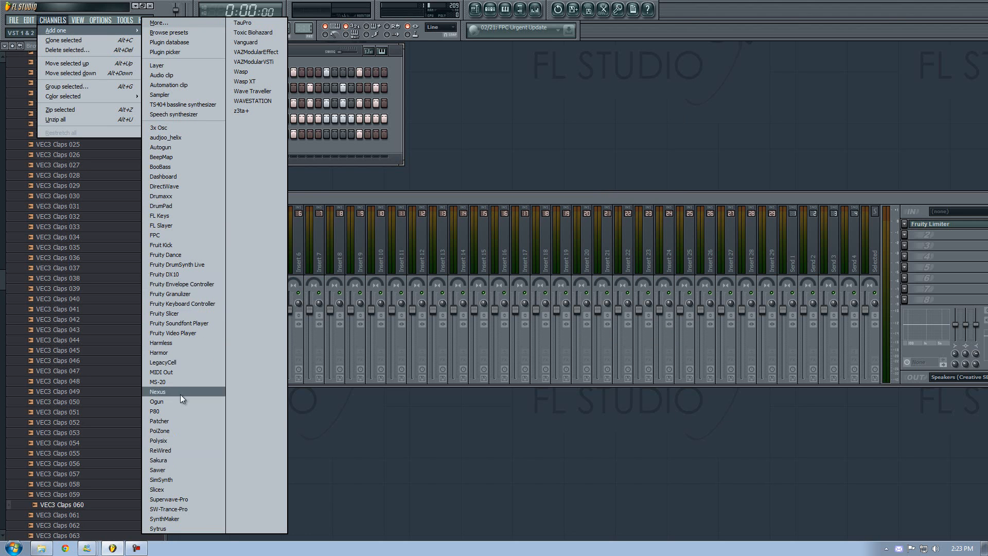
click(596, 109)
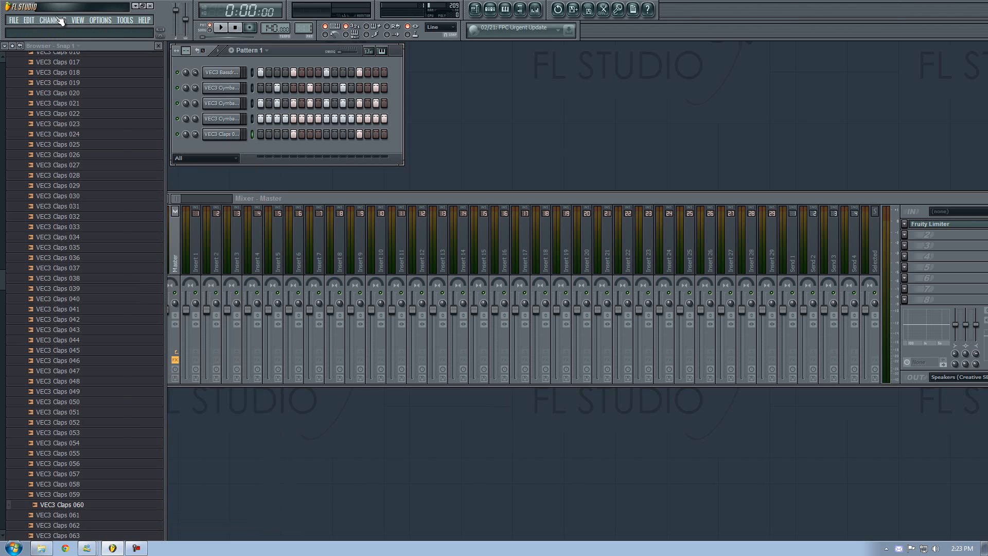
- Insert a Sytrus channel above the VEC3 Claps 060 channel and open its plugin window
right_click(226, 136)
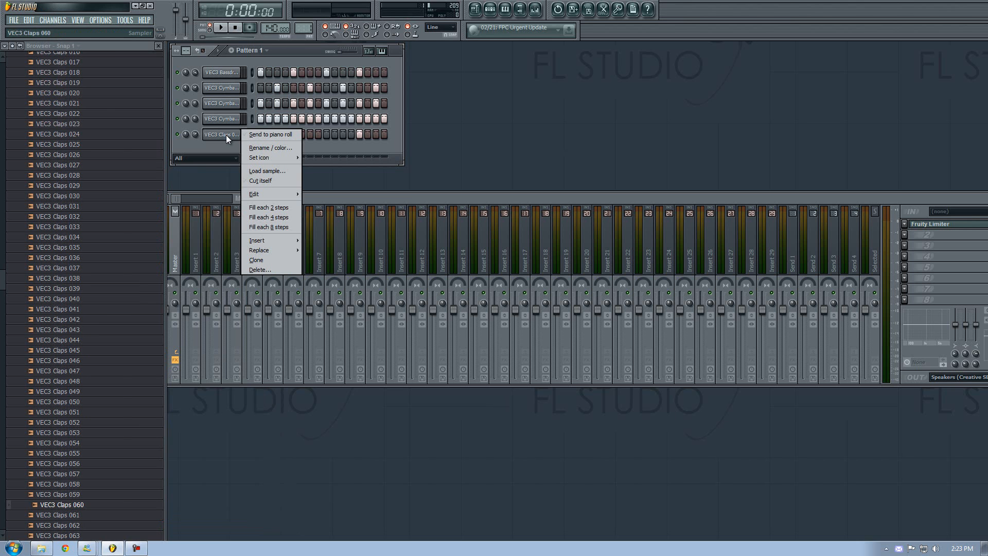
mouse_move(271, 242)
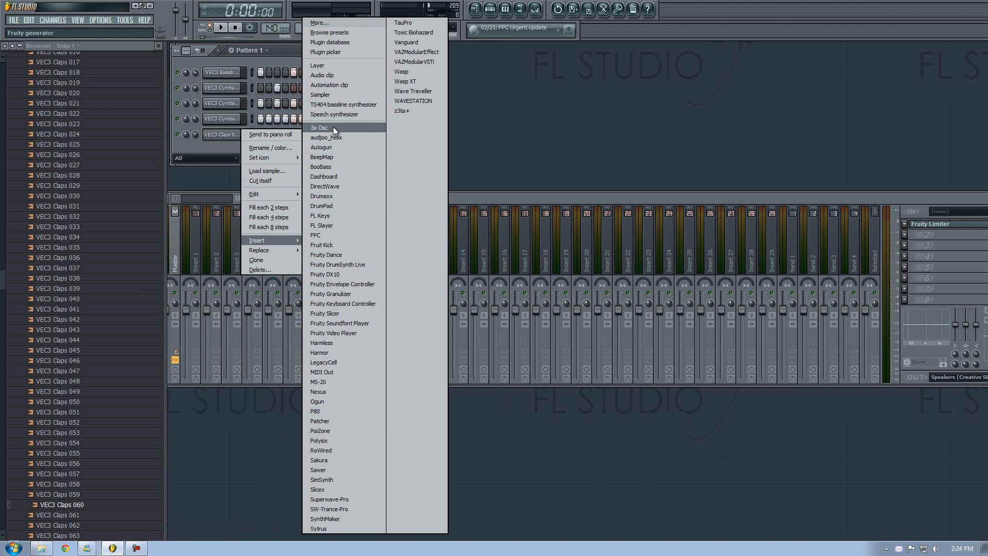
click(352, 528)
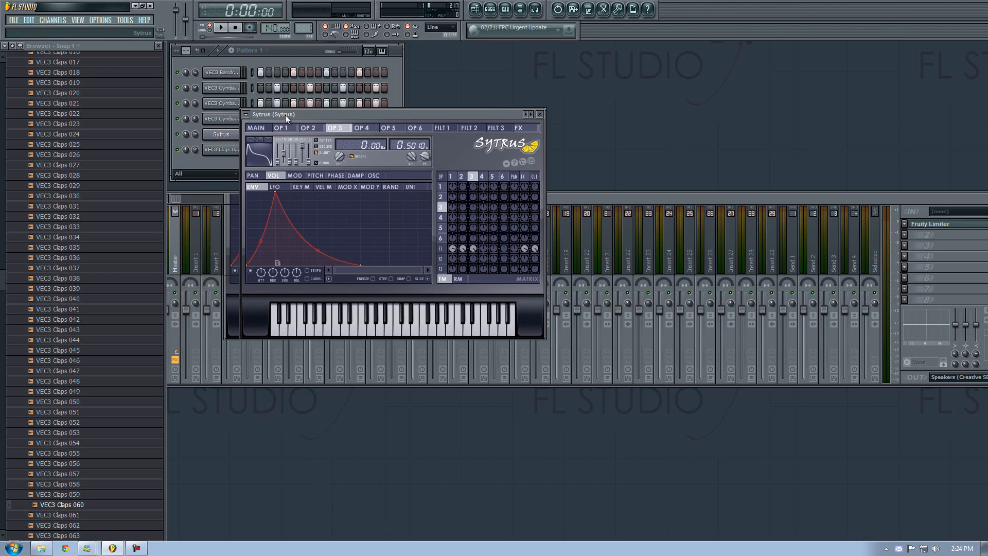
click(223, 136)
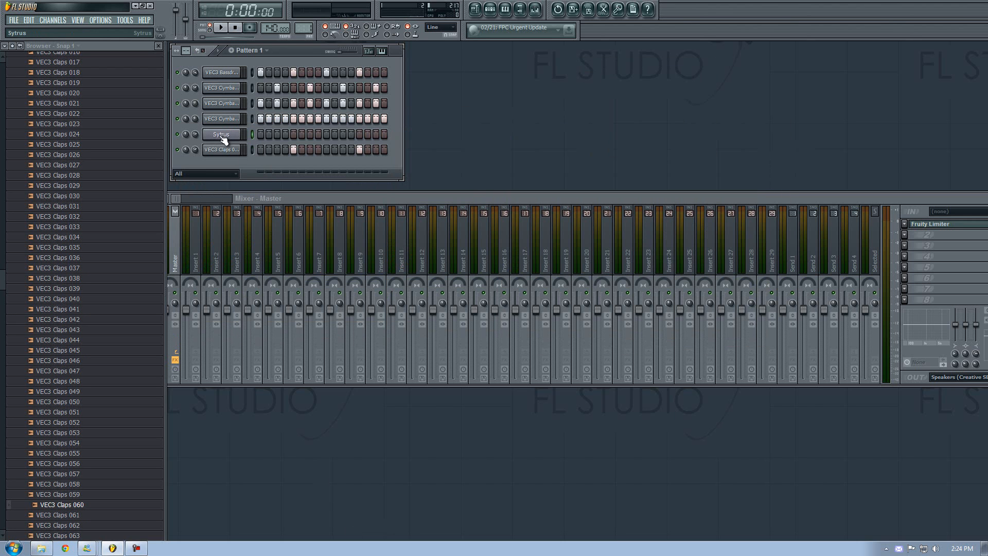
click(222, 135)
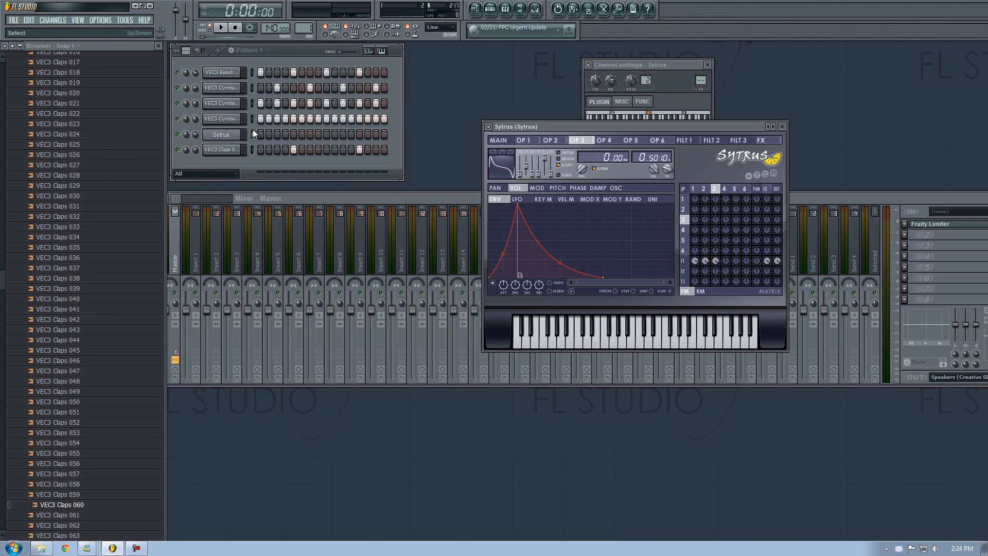
- Show Sytrus's main page and load the Basic distorted preset from the Short synth group
click(502, 140)
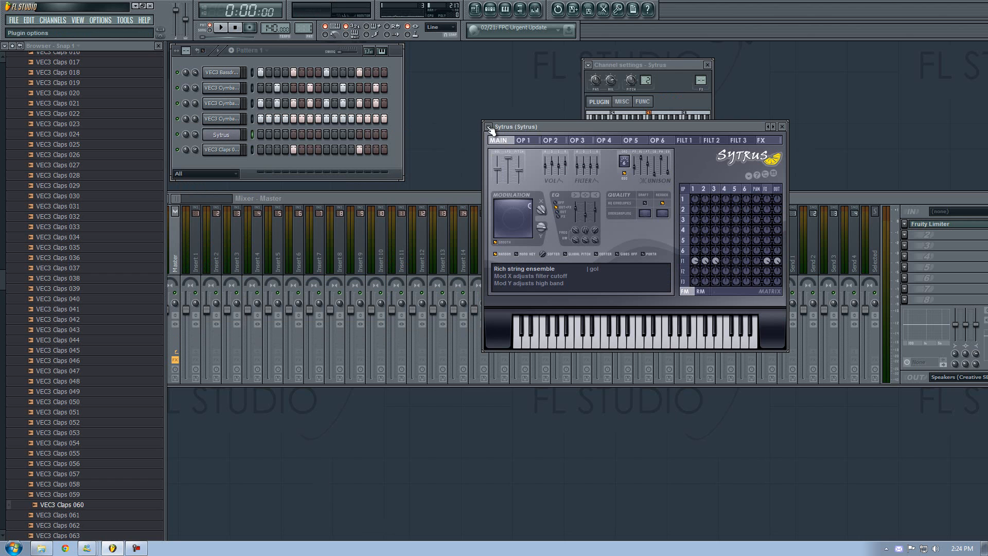
click(488, 128)
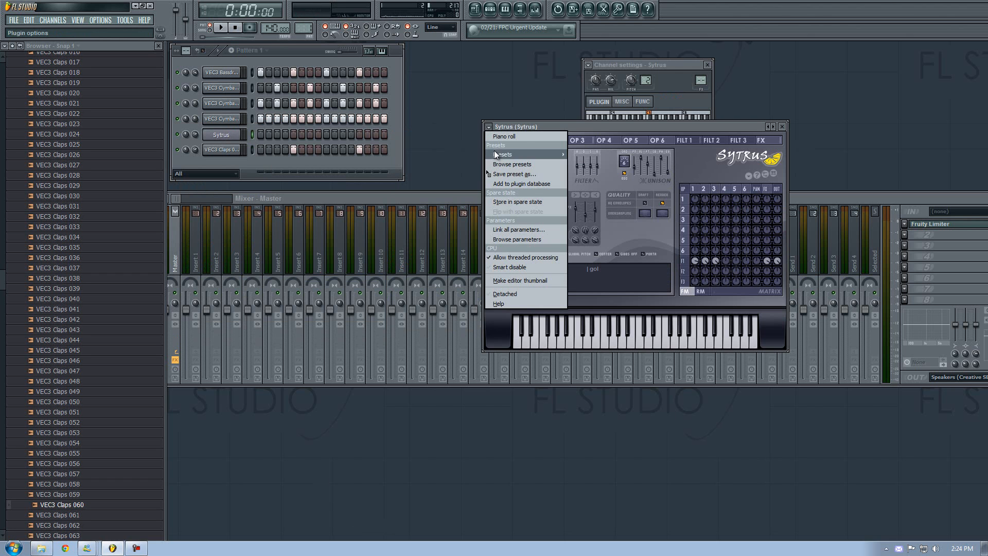
mouse_move(490, 154)
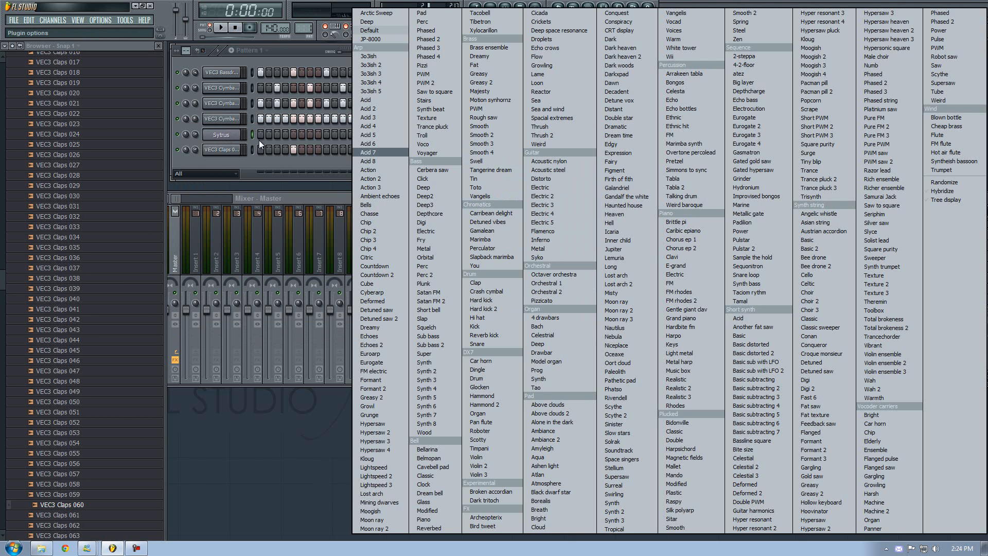
click(226, 141)
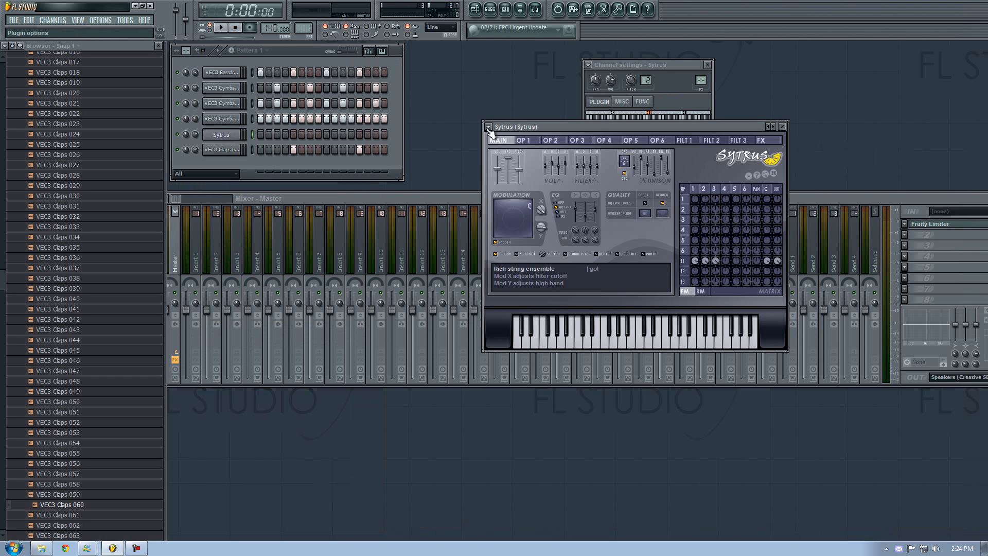
click(487, 127)
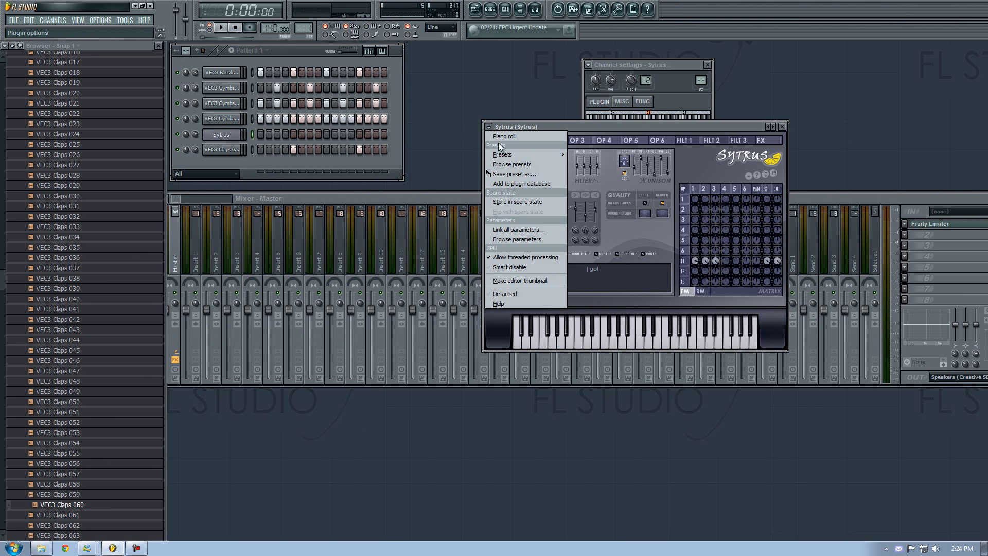
mouse_move(504, 155)
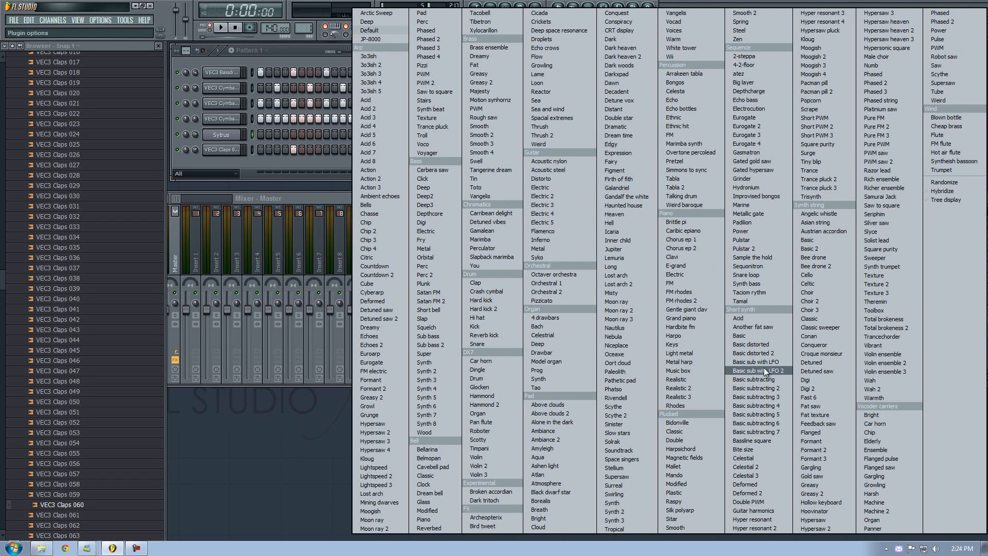
click(756, 344)
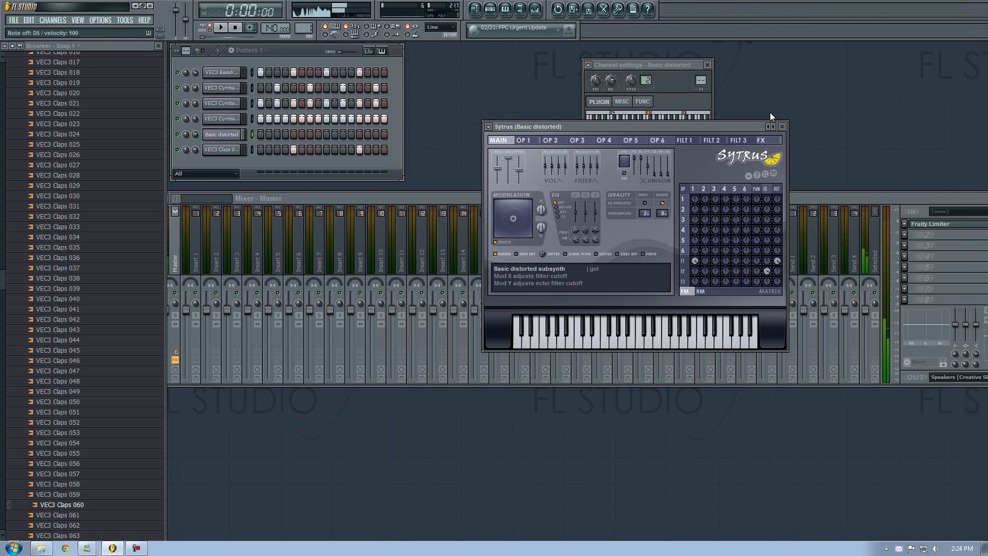
- Advance through the Sytrus presets to Basic subtracting and try out its sound with a few notes
click(772, 127)
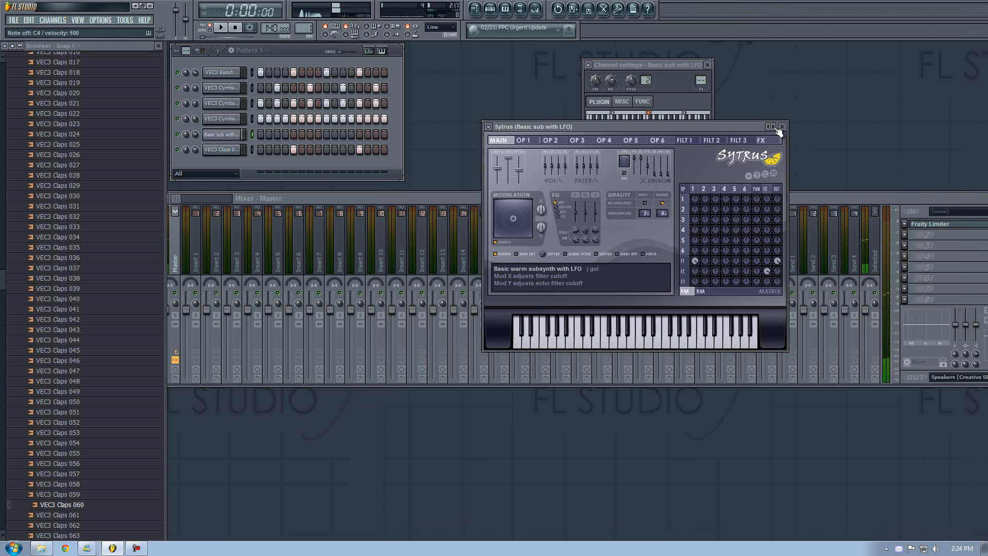
click(774, 127)
click(773, 127)
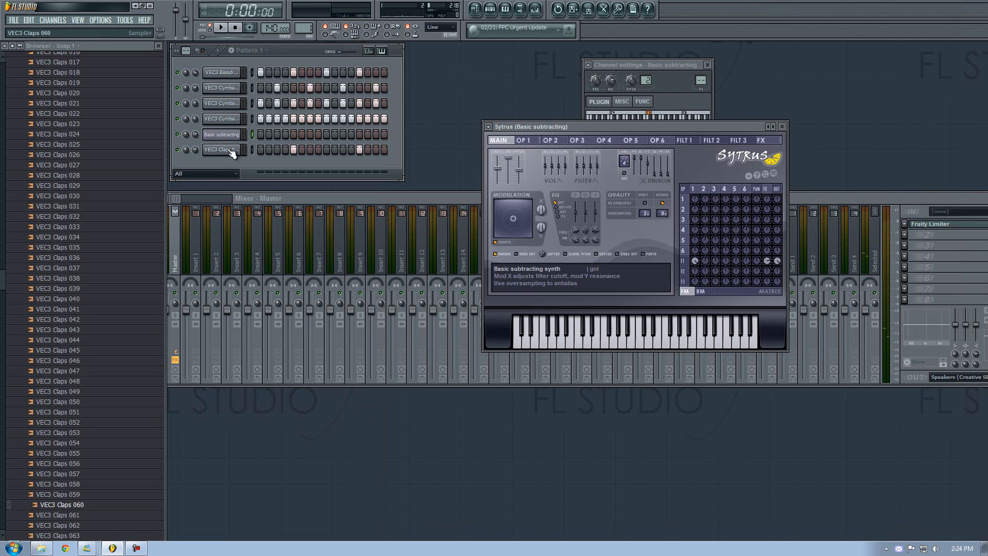
key(z)
drag(587, 339, 744, 343)
click(248, 165)
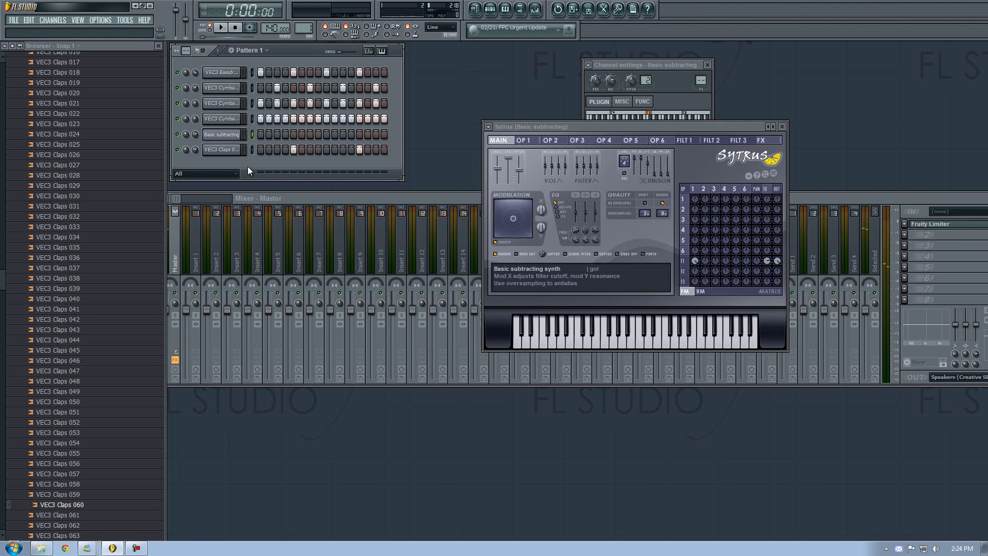
- Open the piano roll of the Basic subtracting channel and switch its note-name column to the piano keyboard view
right_click(227, 134)
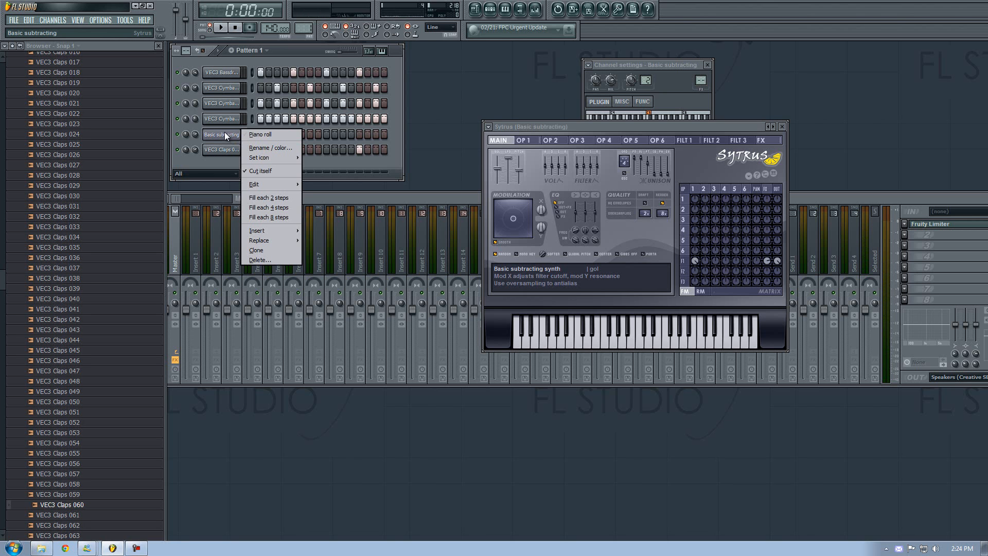
click(252, 134)
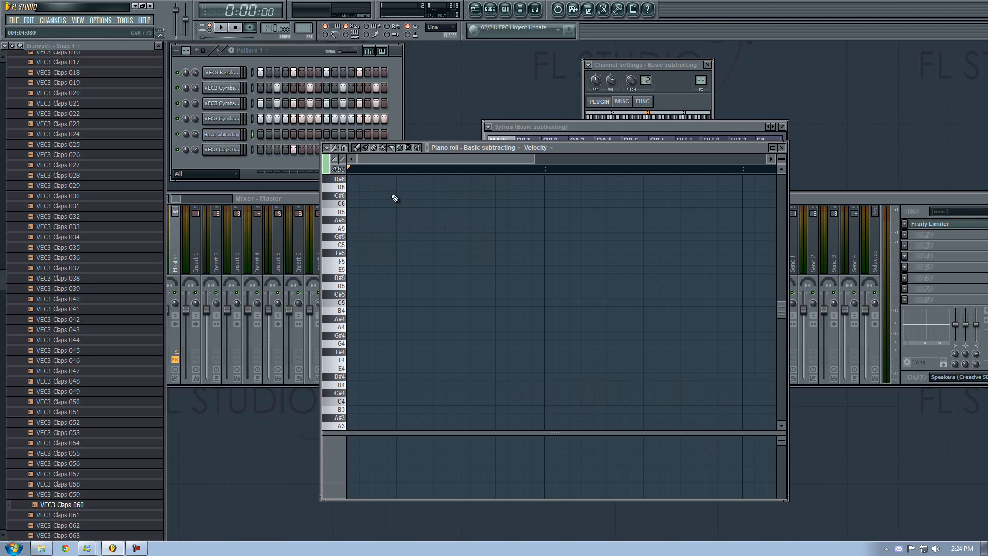
key(space)
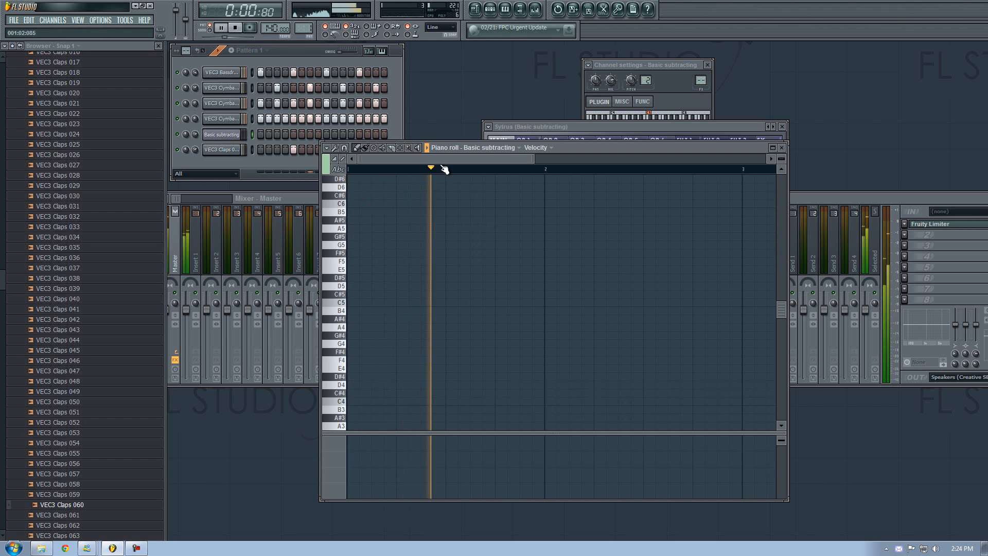
click(341, 172)
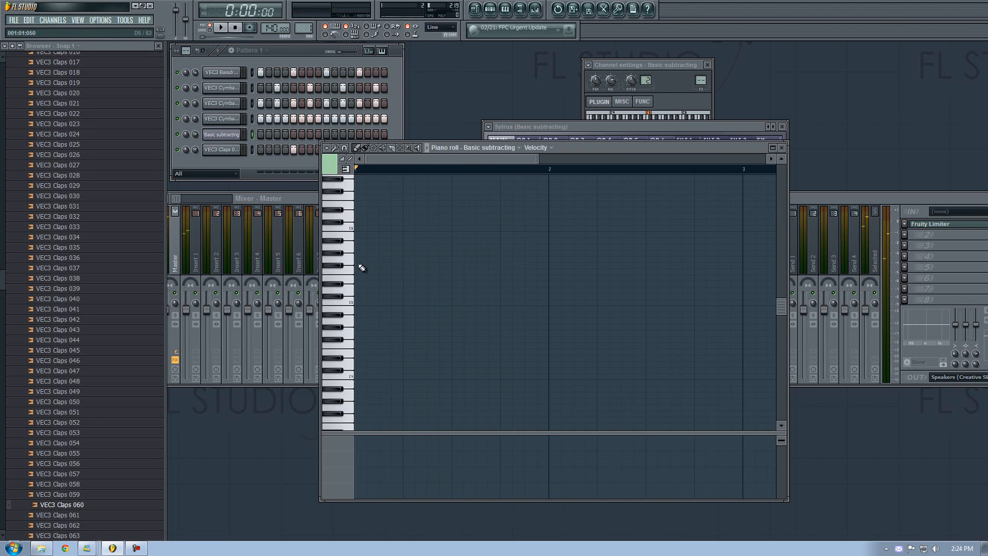
scroll(370, 319, down, 3)
click(360, 302)
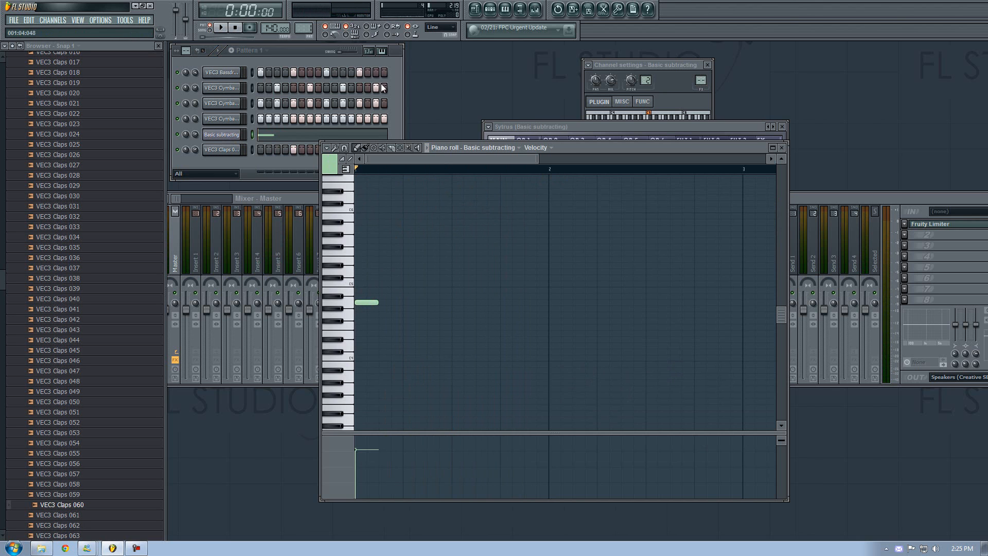
key(space)
right_click(374, 303)
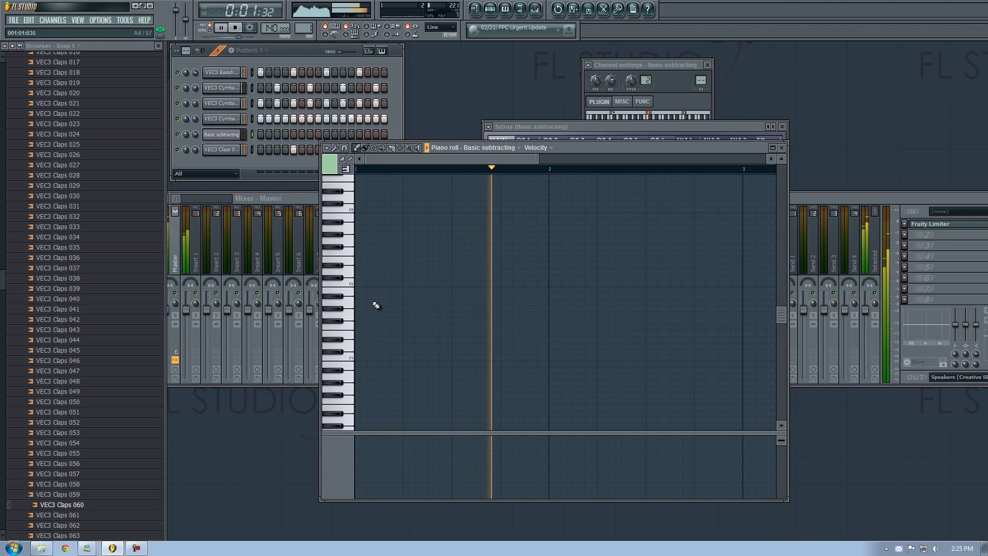
key(space)
- Set the snap to 1/2 step, then audition lower keys for the bass pitch and remove the trial A4 note
click(360, 303)
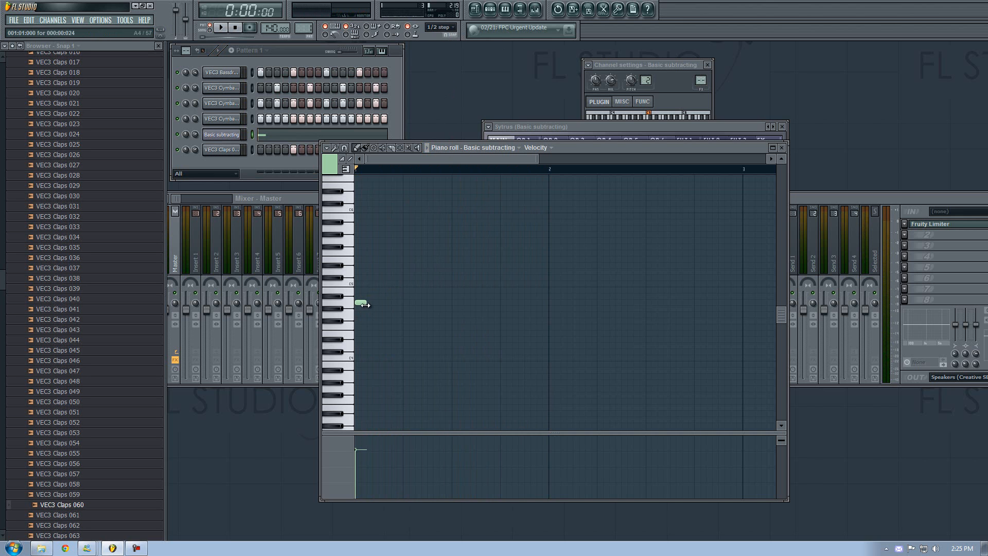
click(351, 386)
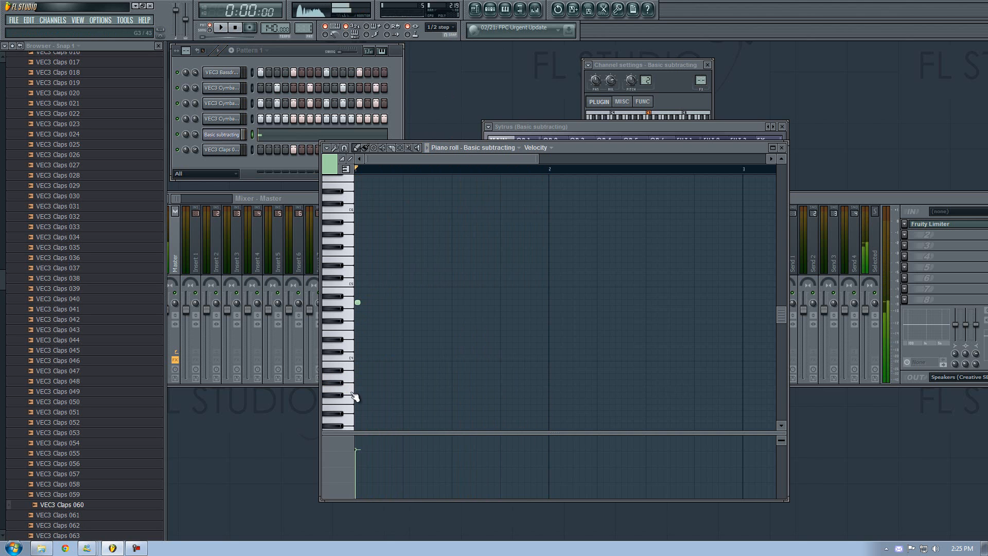
click(356, 410)
scroll(363, 342, down, 3)
click(351, 365)
right_click(359, 246)
scroll(360, 257, down, 1)
click(355, 383)
- Place three short half-step A2 notes on steps 1, 2 and 3 of the first bar
click(369, 378)
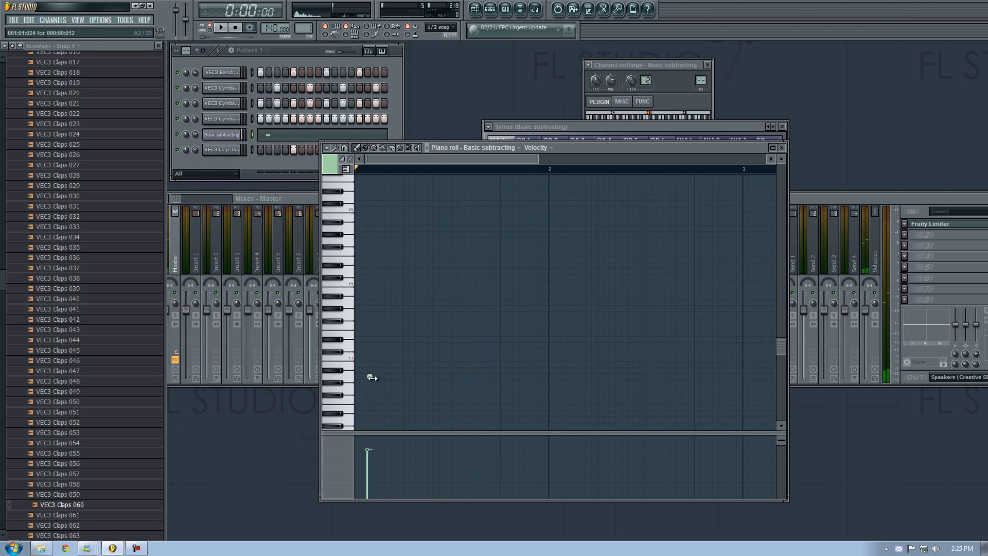
mouse_move(368, 377)
mouse_down()
mouse_move(357, 376)
mouse_move(381, 377)
mouse_up()
click(370, 379)
click(387, 378)
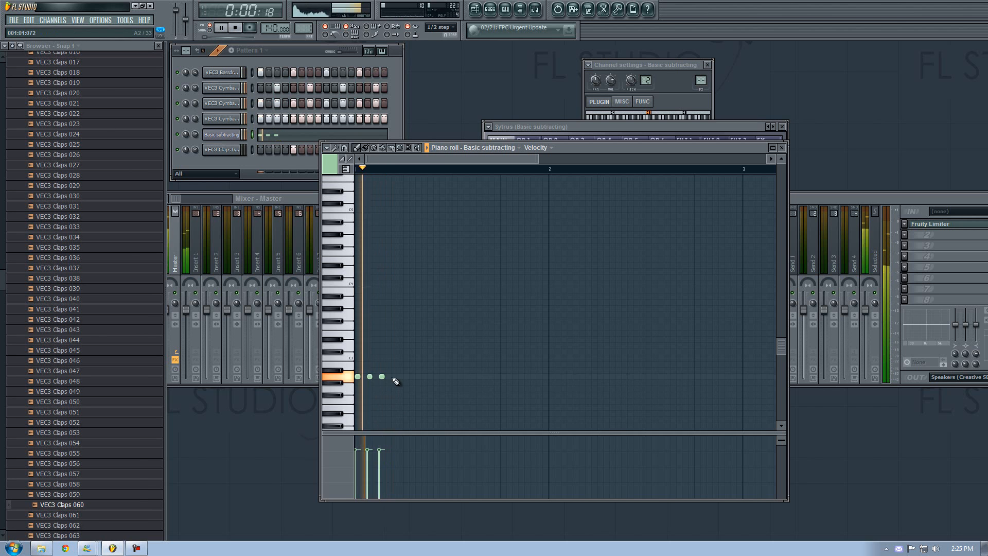
- Add a one-step-long A3 note on step 5 and a short A2 note on step 7, checking them against playback
drag(404, 334, 405, 303)
click(428, 377)
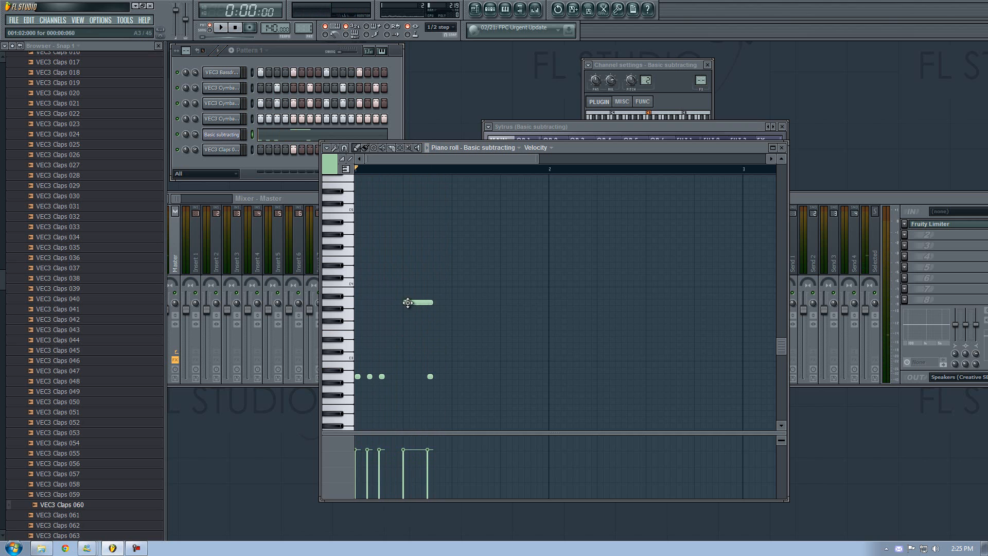
drag(454, 305, 423, 311)
key(space)
key(space)
drag(408, 303, 413, 302)
key(space)
key(space)
- Continue the bass line with short A2 notes on steps 8, 9 and 10, checking it against playback
click(442, 376)
click(454, 376)
key(space)
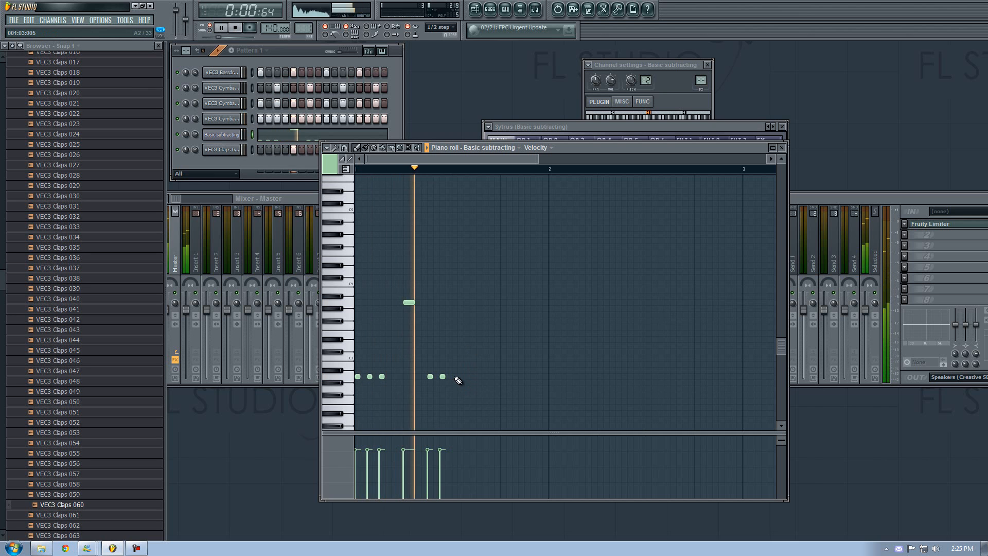
key(space)
click(466, 376)
- Add an A3 note on step 11, lengthen it to one step and play the pattern
click(478, 303)
click(480, 302)
click(482, 302)
right_click(482, 303)
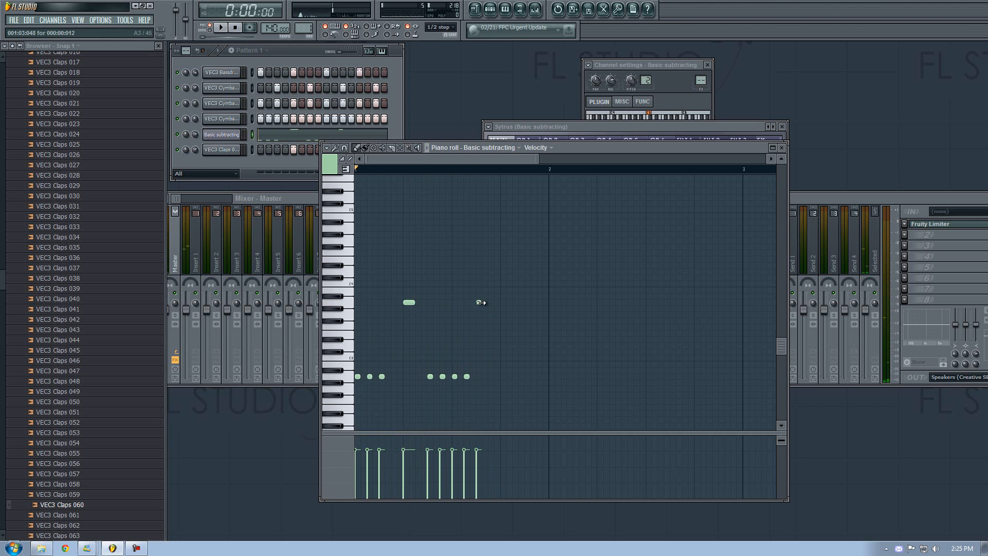
key(space)
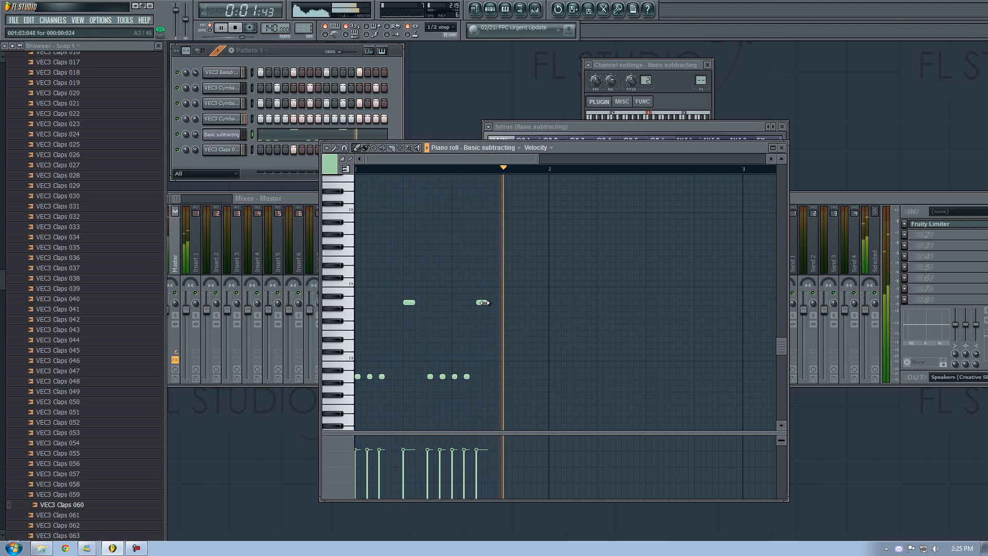
- Complete the bar with short A2 notes on steps 12, 13, 14 and 16 and a one-step-long A3 note on step 15
click(489, 376)
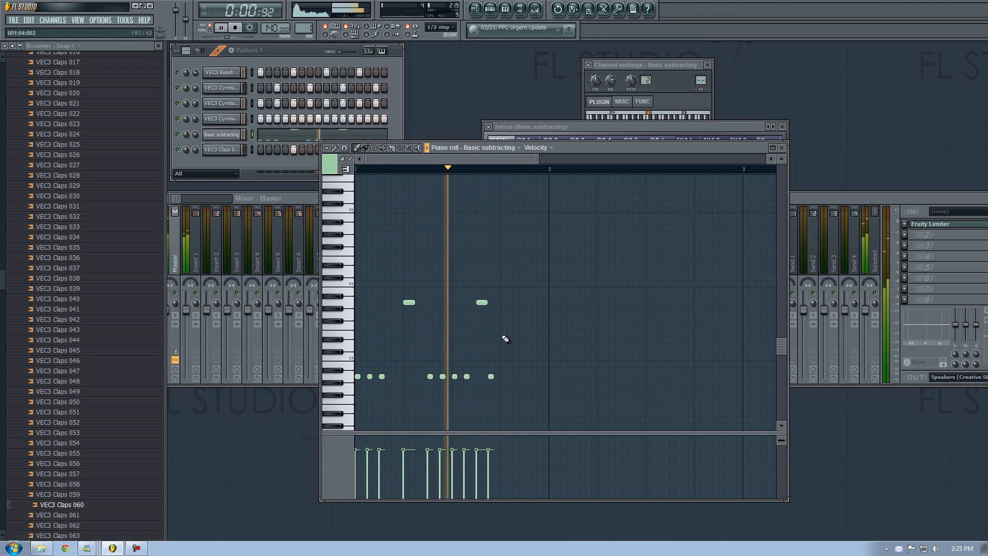
right_click(490, 376)
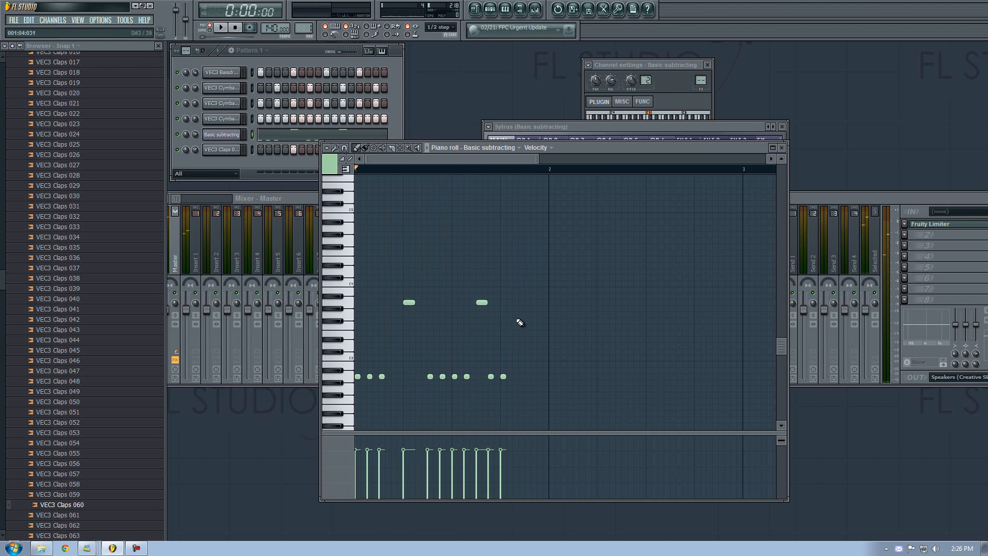
click(509, 302)
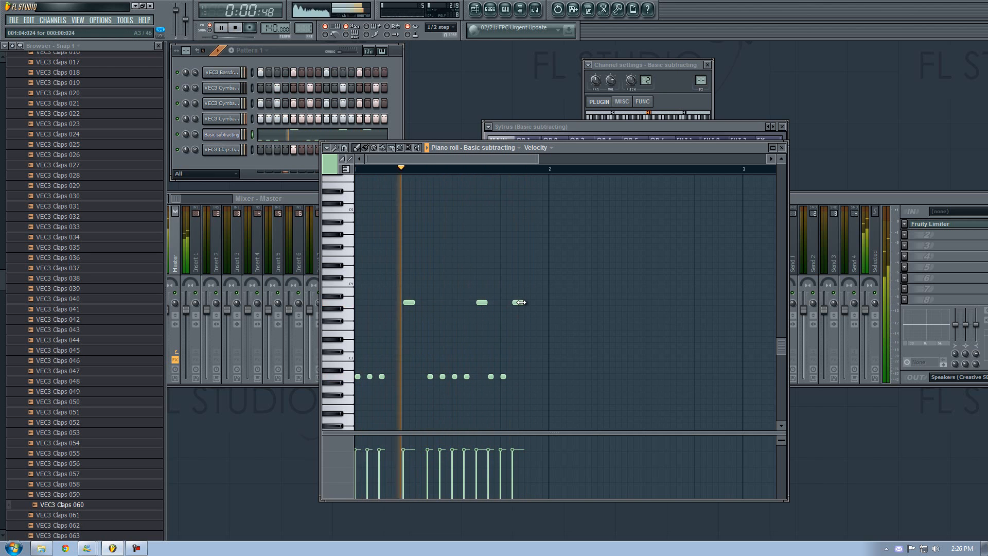
drag(518, 302, 536, 302)
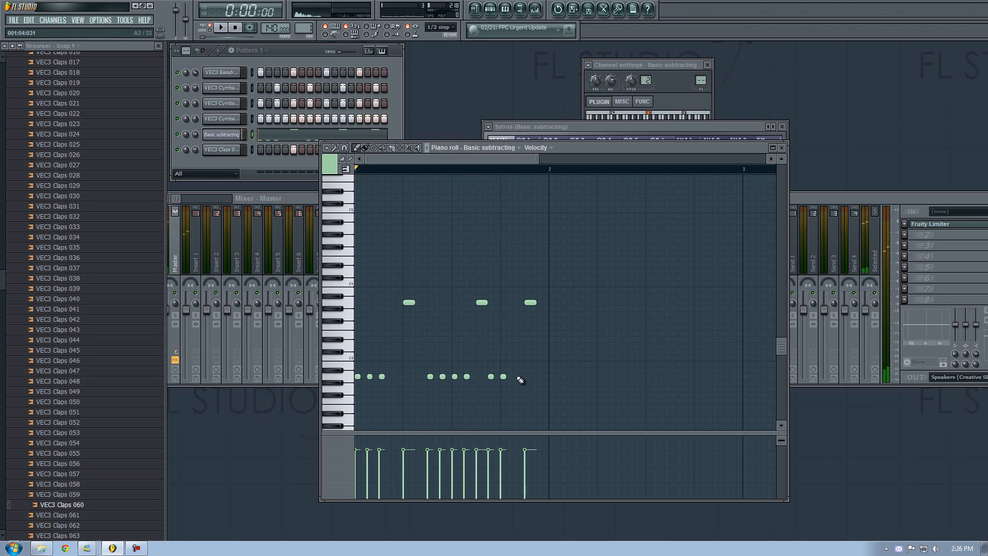
click(515, 376)
key(space)
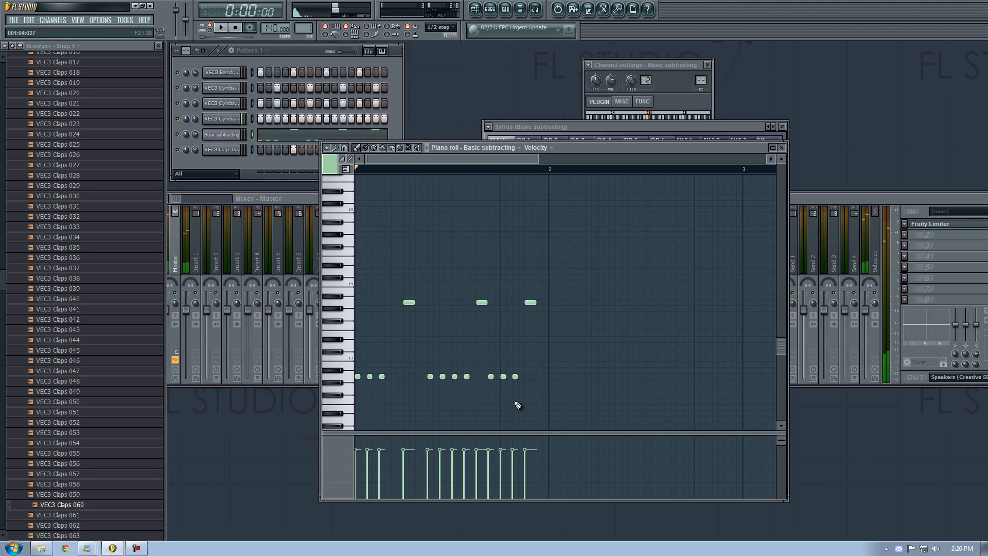
click(536, 376)
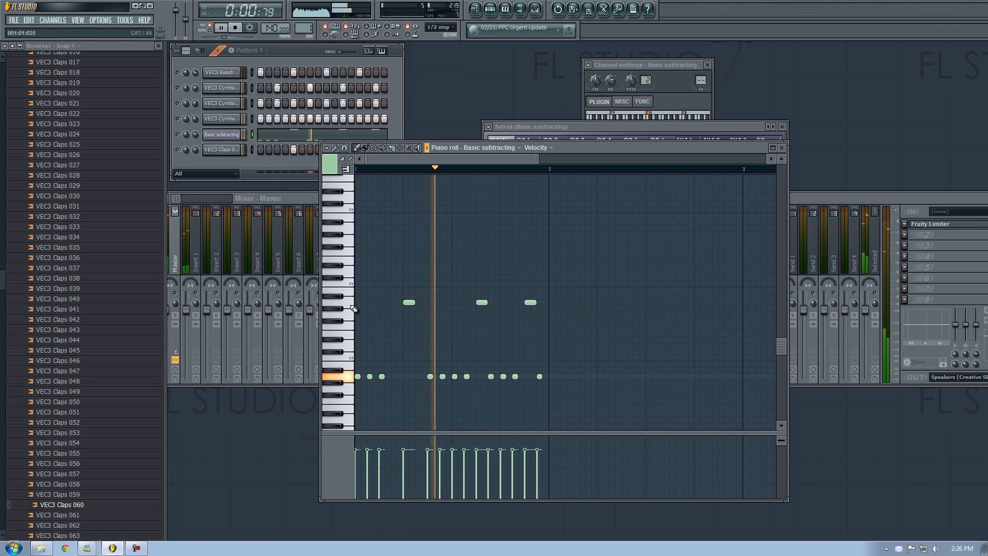
- Set the Basic subtracting channel's volume to 71% and save the project as "first loop"
mouse_move(198, 134)
mouse_down()
mouse_move(199, 125)
mouse_move(200, 137)
mouse_up()
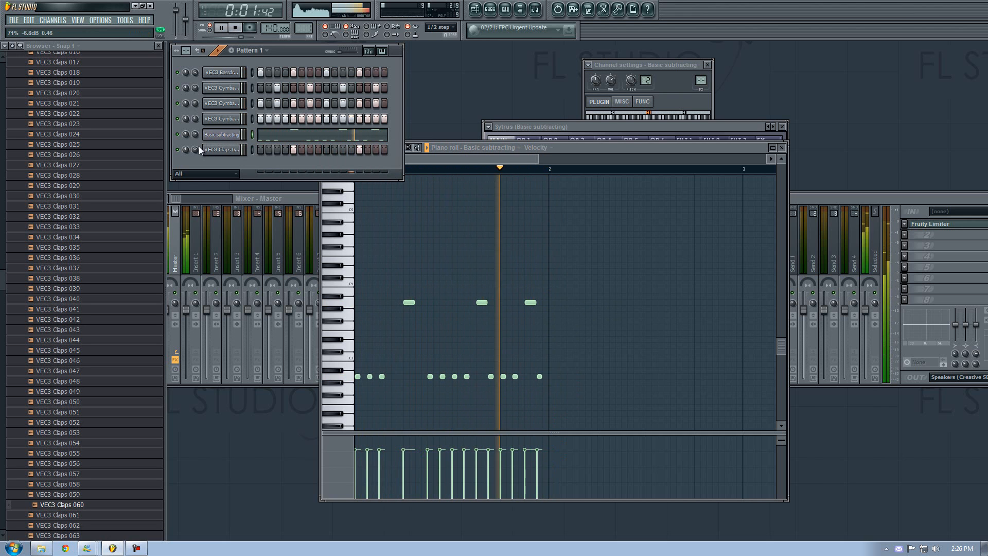
key(space)
key(ctrl+s)
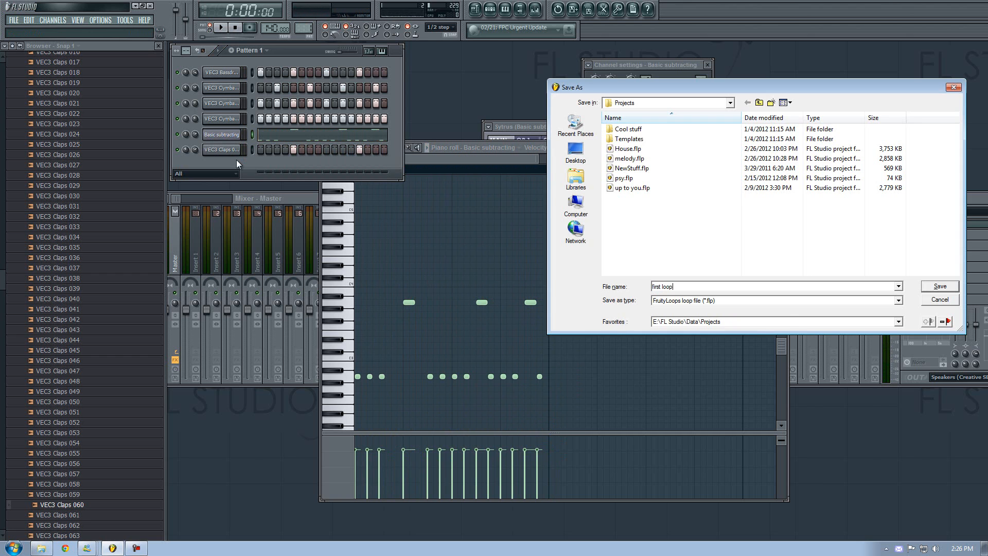
key(Return)
- Play back the loop and move the piano roll window away from the step sequencer
key(space)
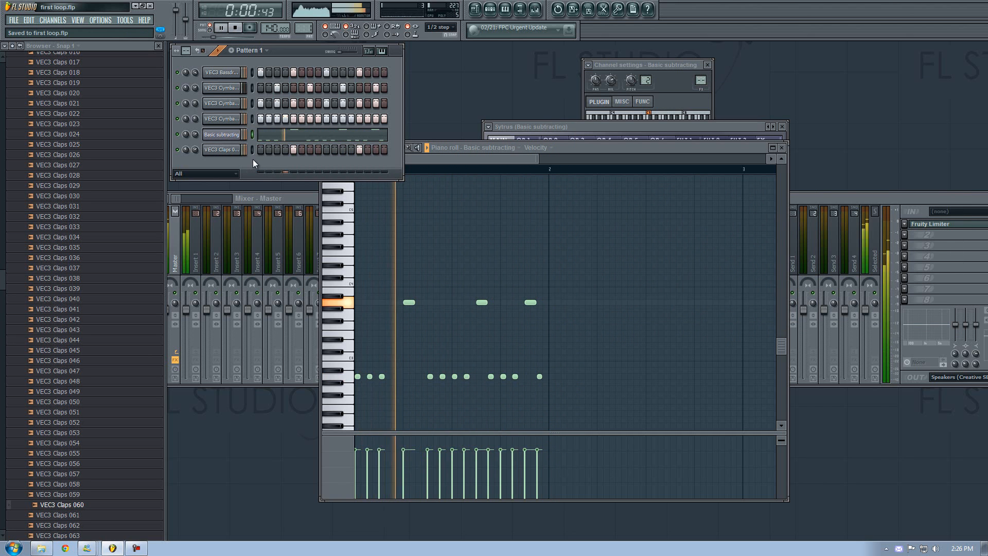
click(571, 148)
drag(571, 148, 662, 113)
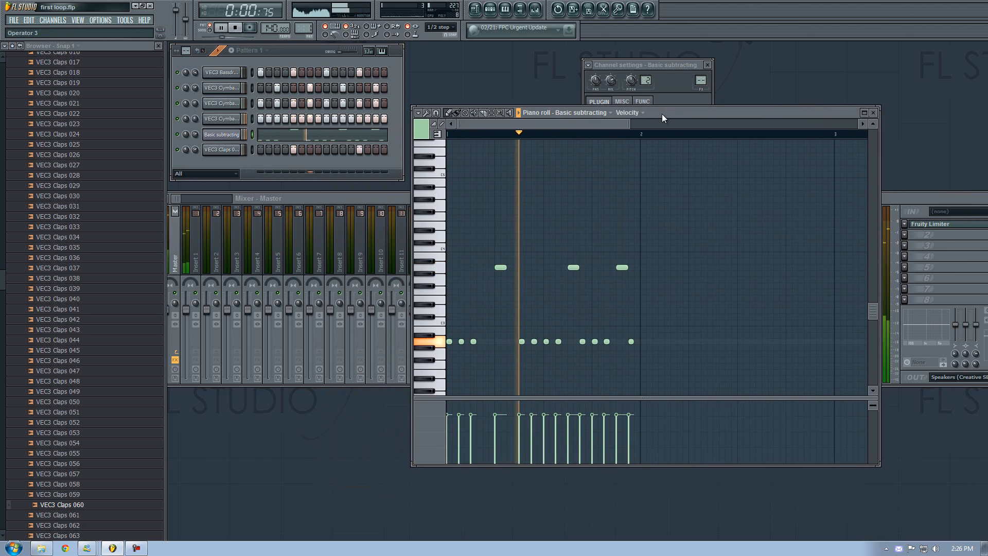
key(space)
- Listen to the Basic subtracting channel in solo, and bring the other channels back in
right_click(178, 134)
click(190, 140)
key(space)
right_click(178, 135)
click(186, 138)
key(space)
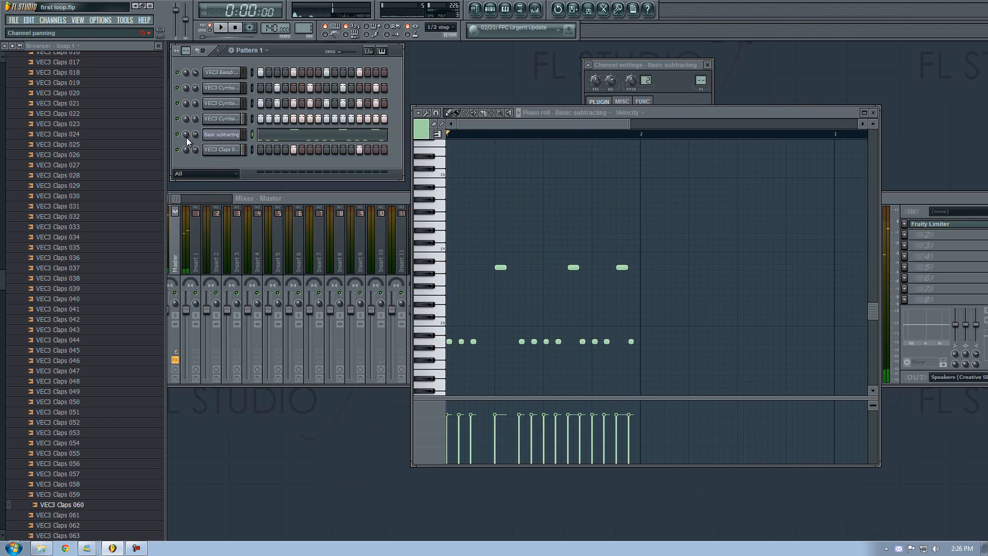
- Collapse the VEC3 Claps folder in the sample browser
click(4, 146)
drag(4, 146, 4, 138)
click(63, 310)
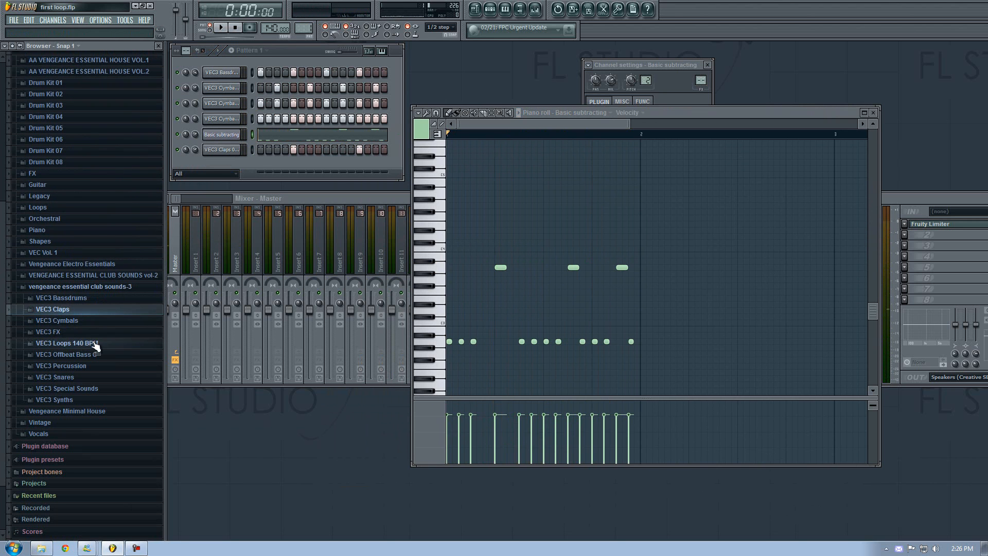
right_click(226, 135)
mouse_move(255, 235)
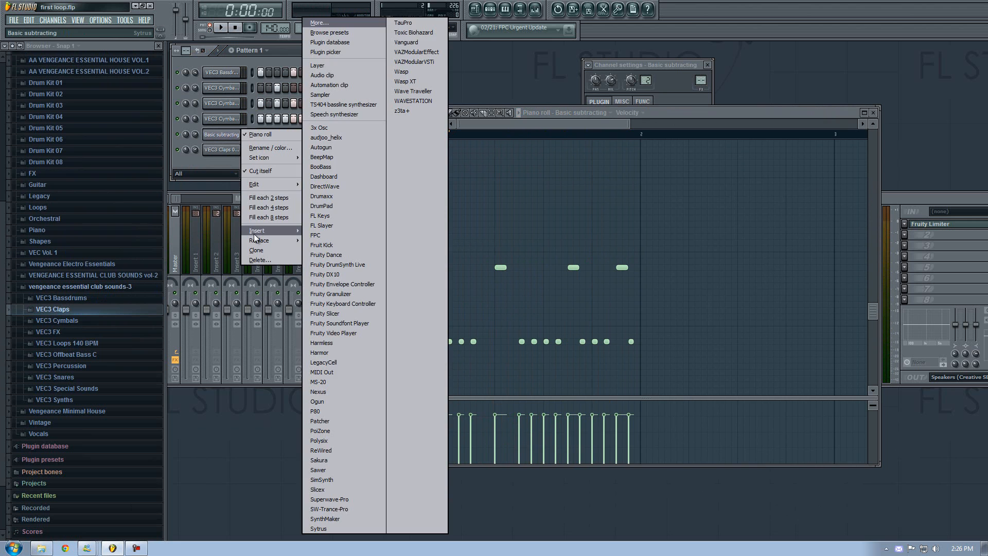
click(202, 156)
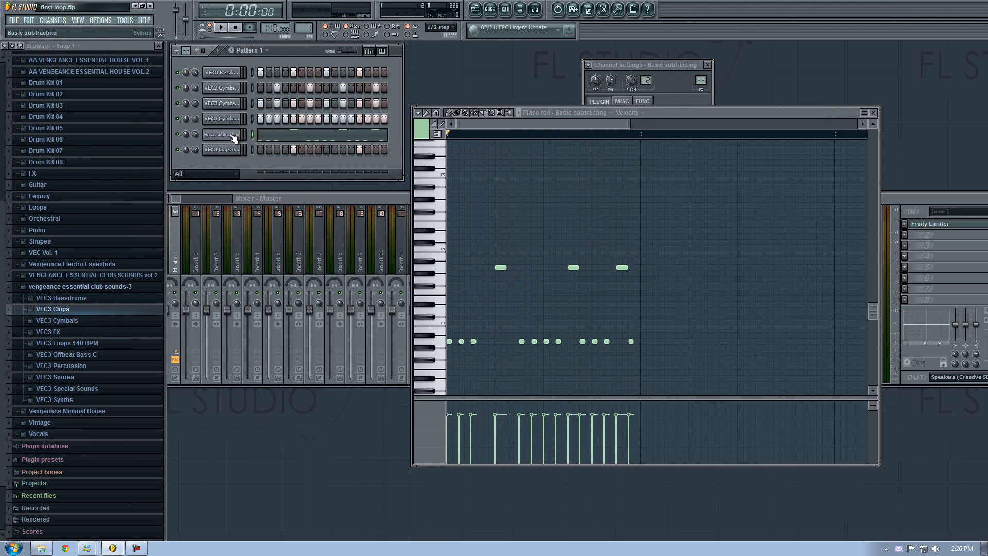
right_click(230, 136)
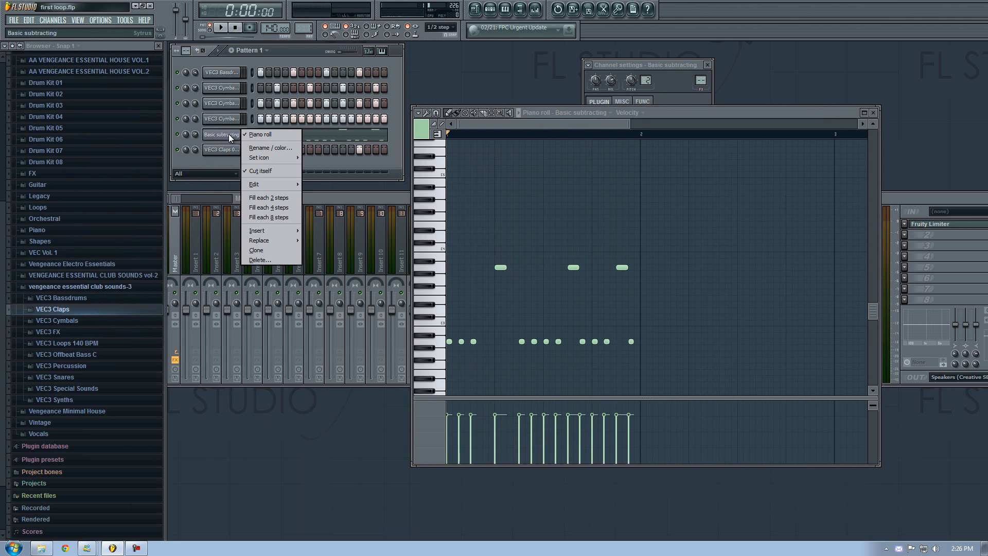
click(214, 177)
- Insert a second Sytrus channel above Basic subtracting, and place its plugin window clear of the step sequencer
right_click(229, 135)
mouse_move(261, 230)
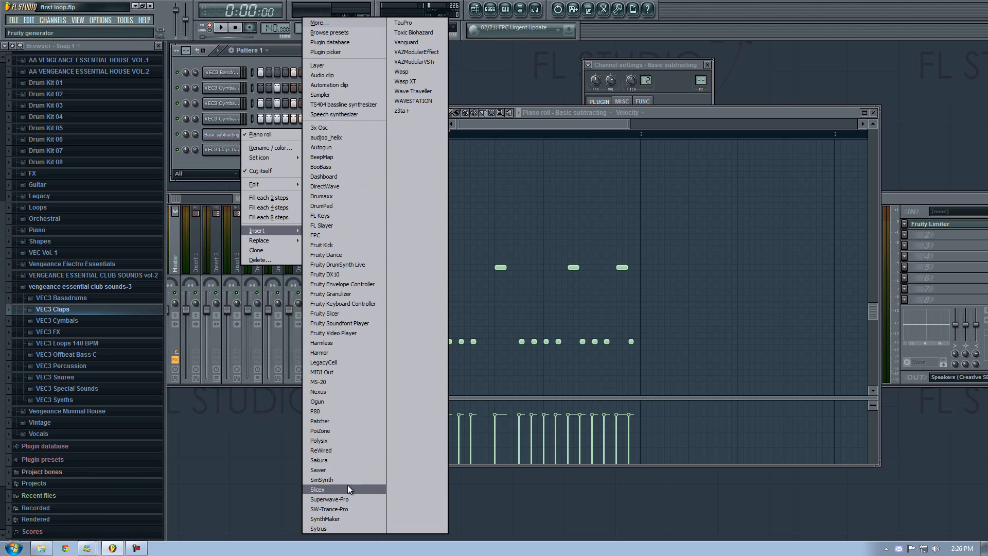
click(334, 527)
drag(235, 139, 387, 138)
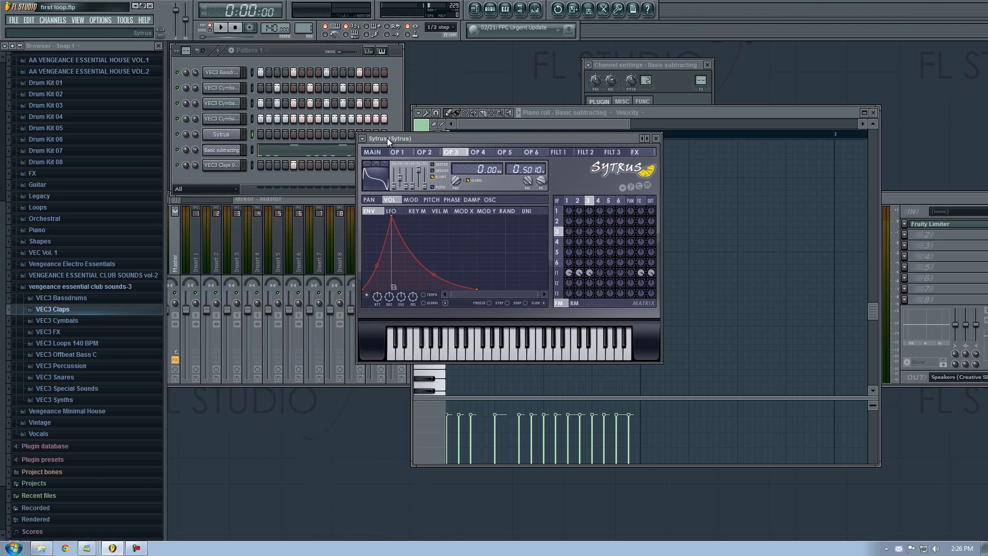
click(222, 135)
- Load the Click preset from Sytrus's Bass group and advance to the Deep2 preset
click(363, 139)
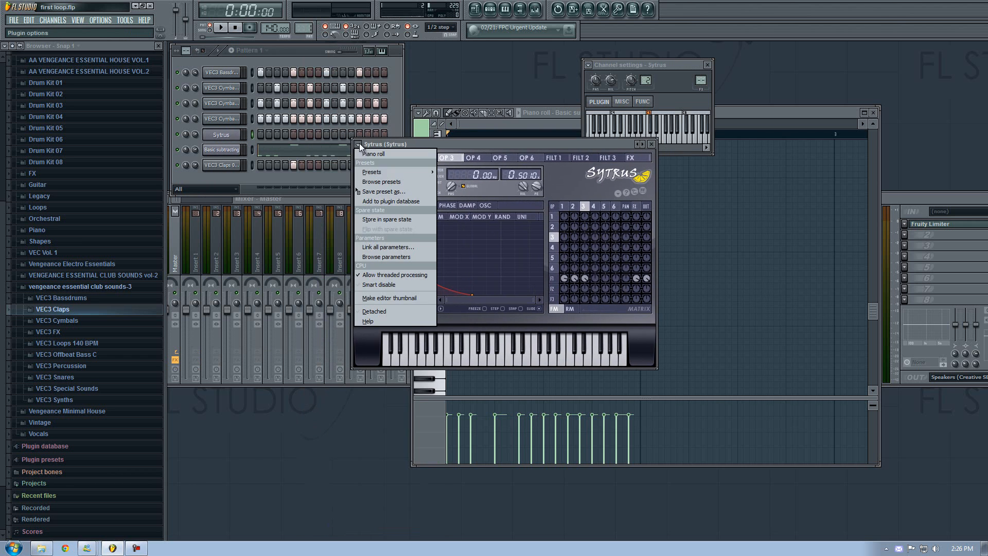
mouse_move(360, 168)
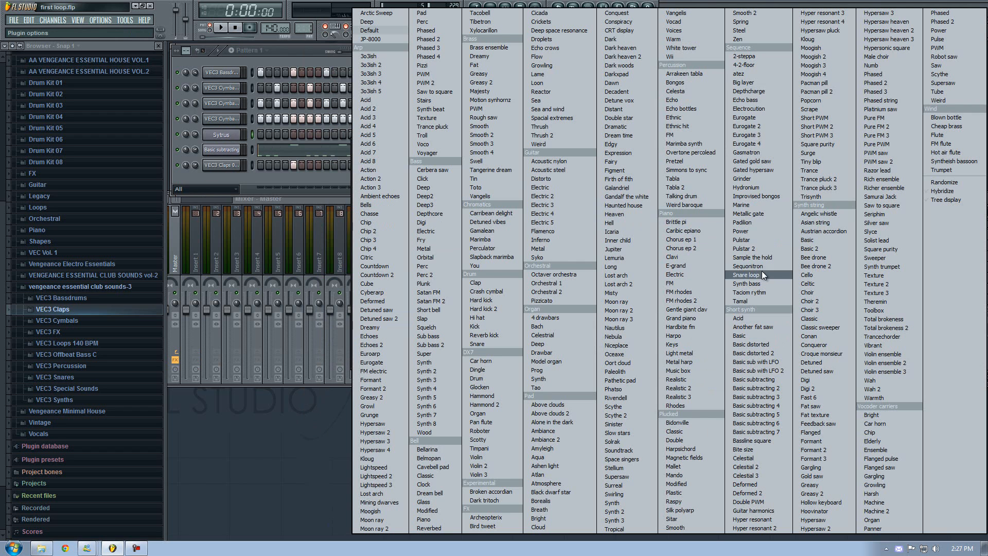
click(425, 178)
click(643, 145)
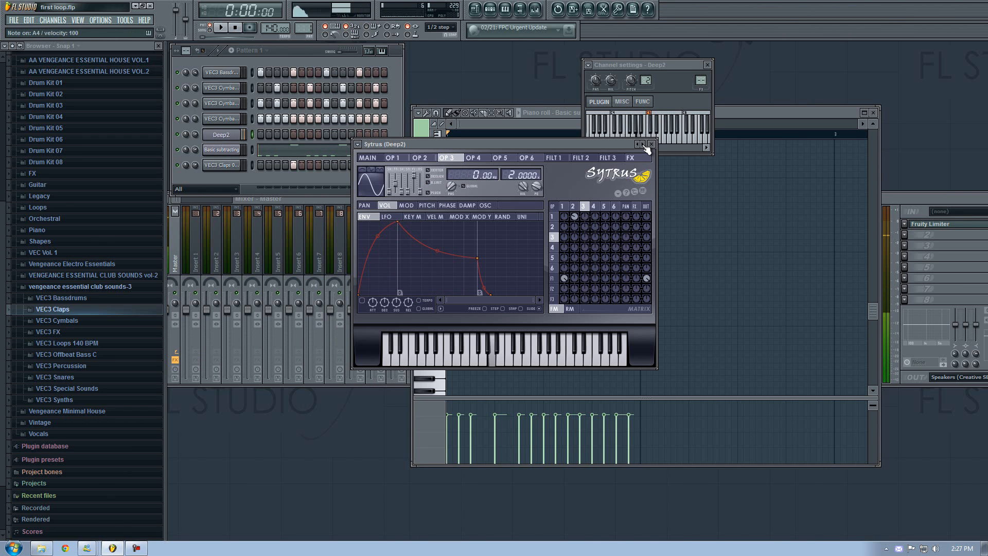
- Copy the notes of the Basic subtracting channel into the Deep2 channel
click(251, 152)
key(ctrl+c)
click(252, 134)
key(ctrl+v)
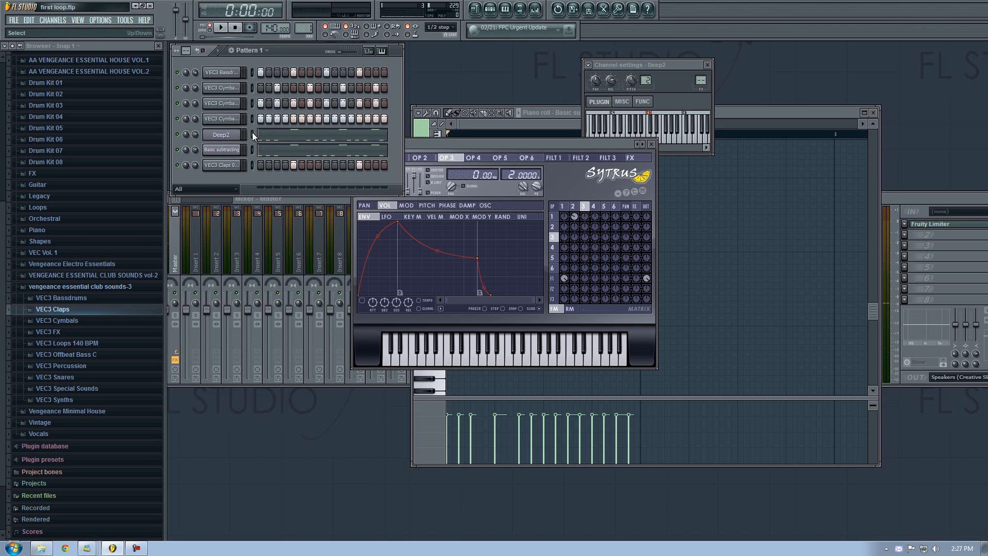
- Undo the last paste into Deep2 and copy all the notes from the Basic subtracting channel's piano roll
key(ctrl+z)
click(212, 150)
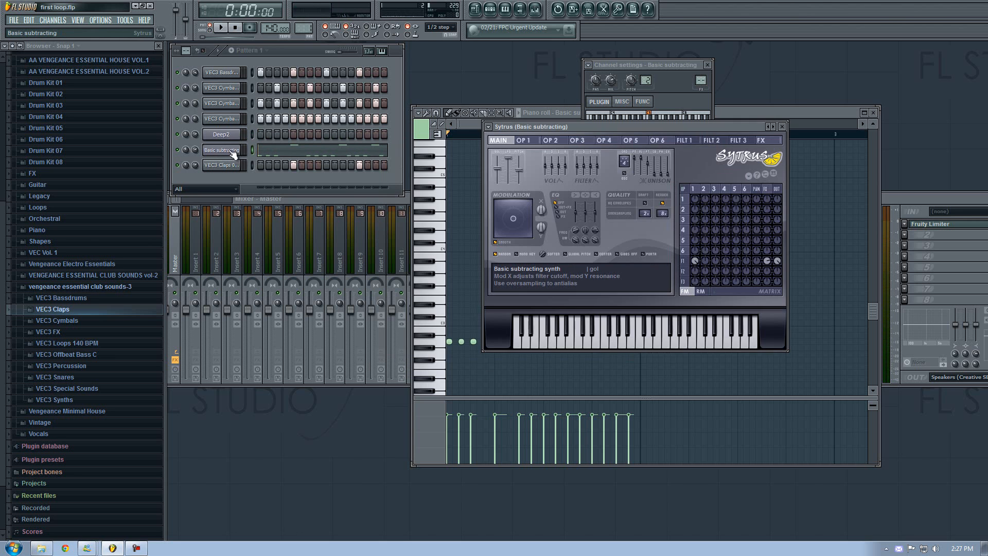
right_click(239, 148)
click(256, 152)
click(253, 150)
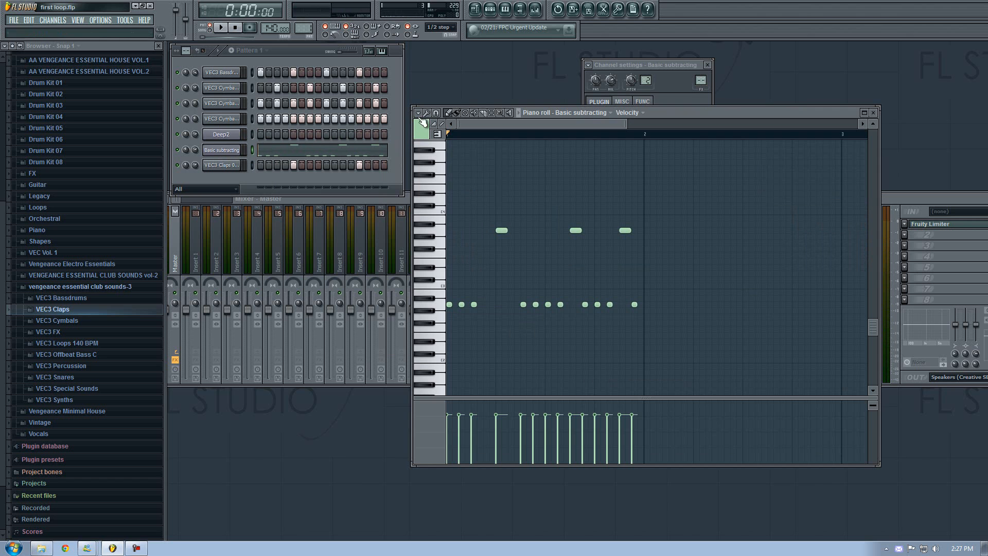
drag(703, 184, 447, 387)
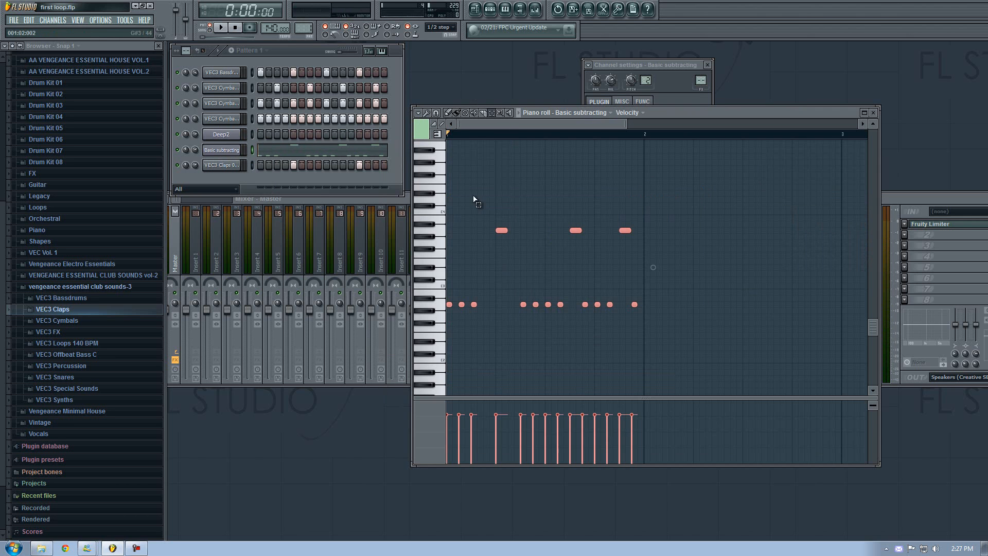
click(436, 133)
mouse_move(453, 135)
click(484, 146)
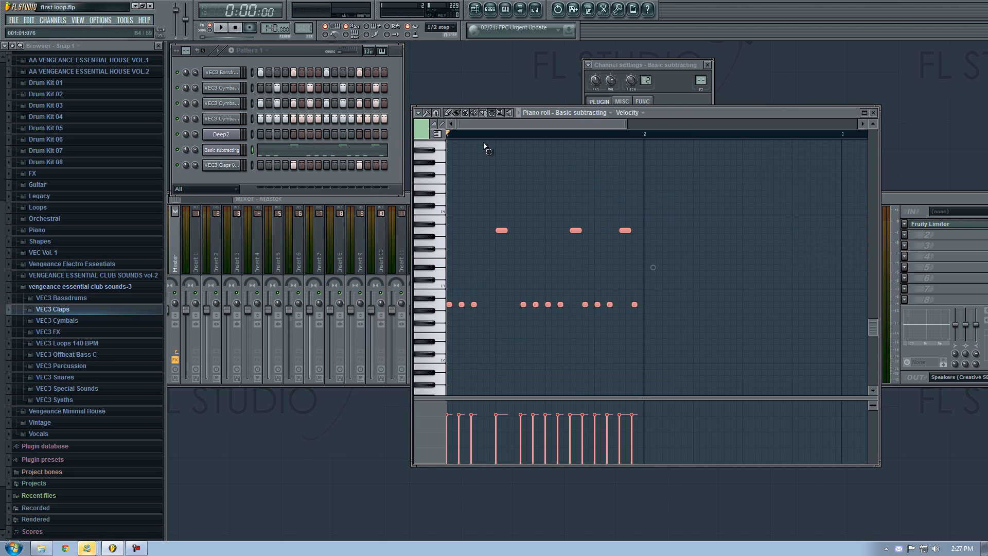
- Paste the copied notes into the Deep2 channel's piano roll
right_click(223, 142)
click(269, 135)
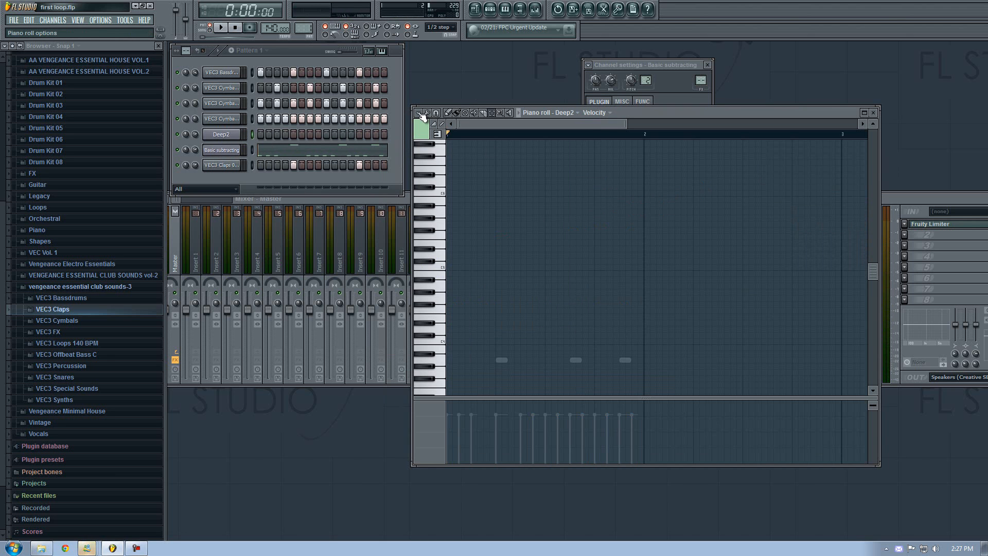
click(419, 113)
mouse_move(442, 133)
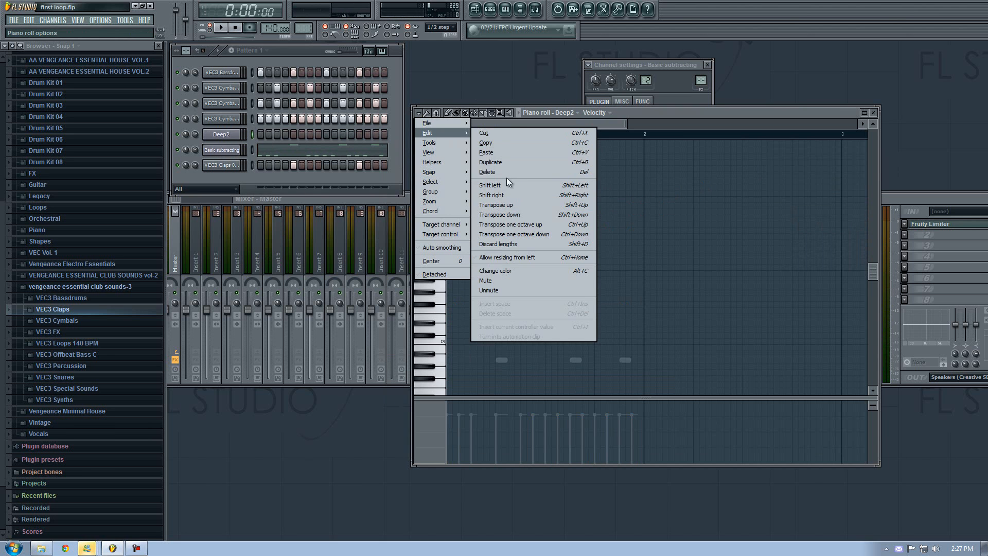
click(495, 154)
scroll(635, 249, down, 3)
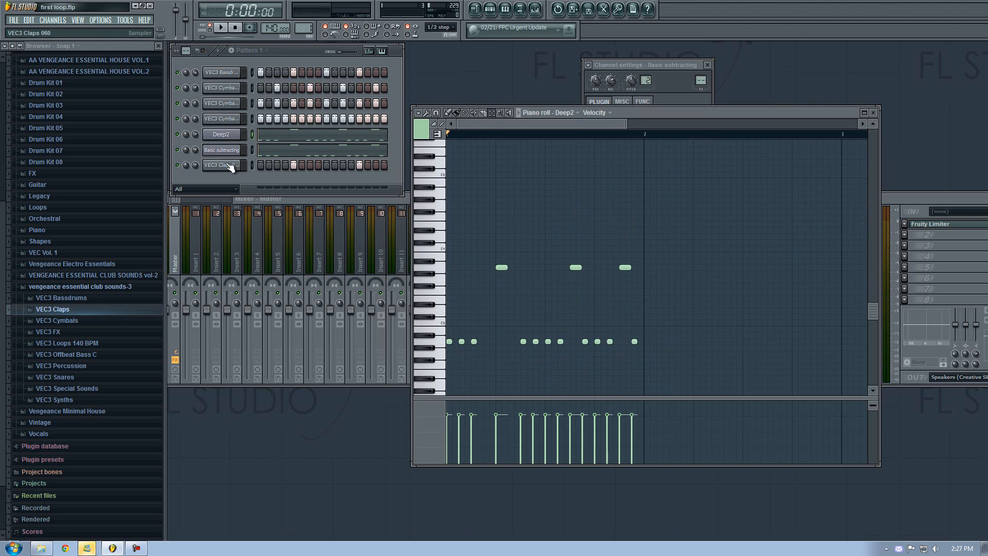
- Play the pattern with the pasted Deep2 notes and reopen Deep2's piano roll
key(space)
right_click(177, 135)
click(185, 142)
click(213, 138)
right_click(241, 131)
click(247, 134)
right_click(241, 132)
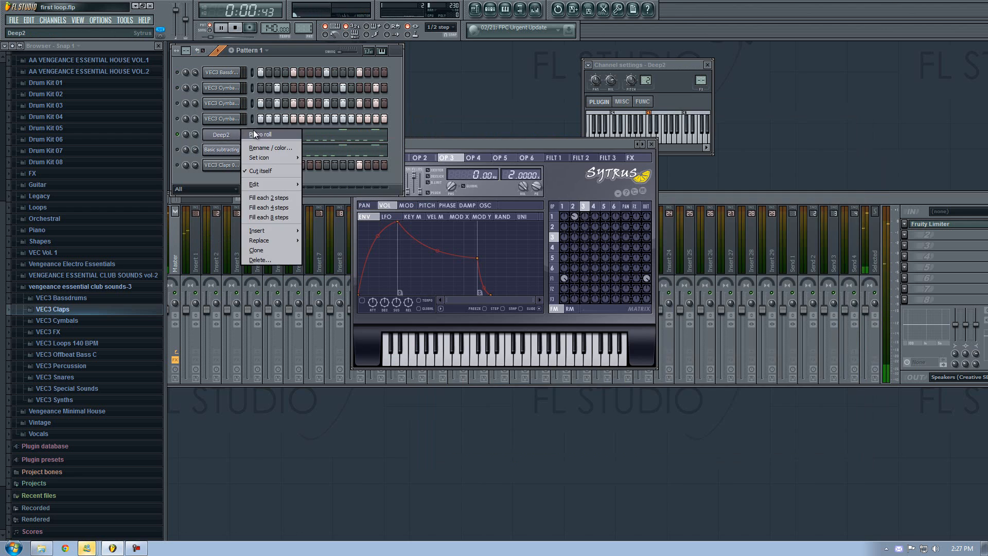
click(252, 135)
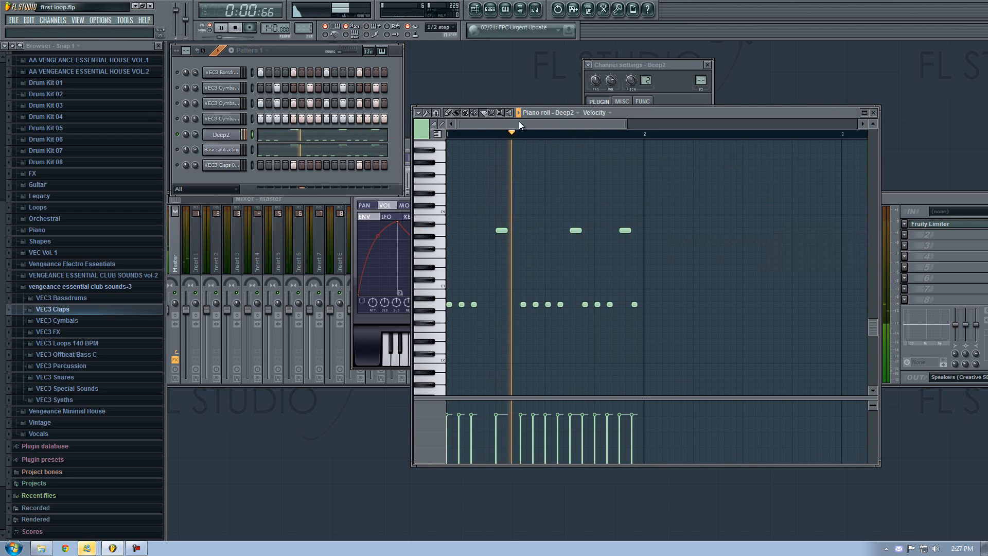
- Select all Deep2 notes and move them up one octave, playing the pattern to check the pitch
key(ctrl+a)
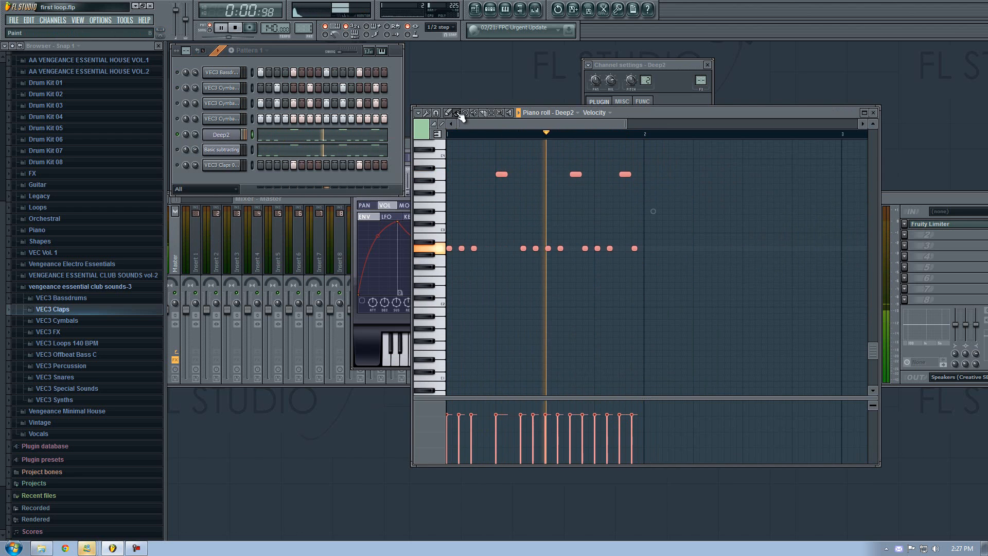
key(space)
drag(449, 304, 449, 244)
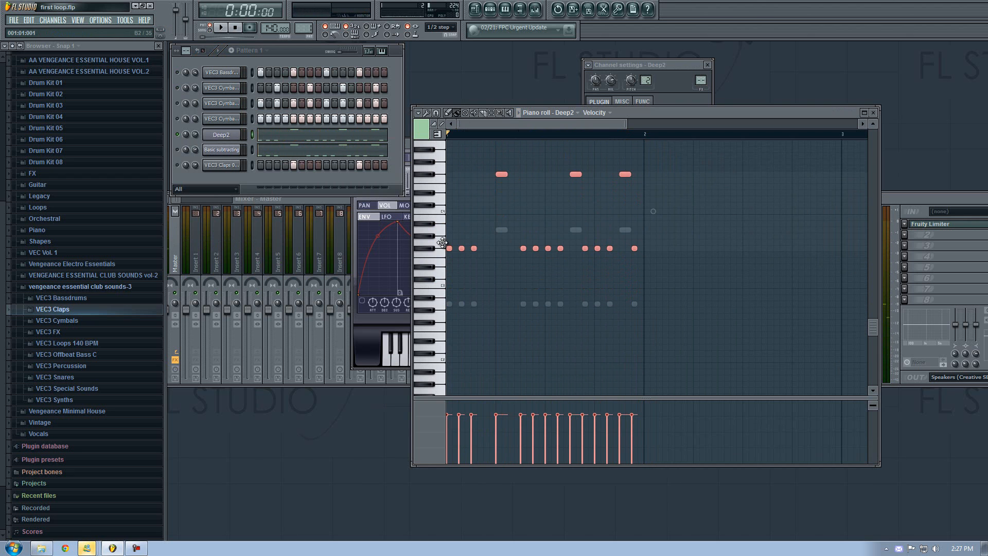
key(space)
key(space)
drag(449, 242, 450, 230)
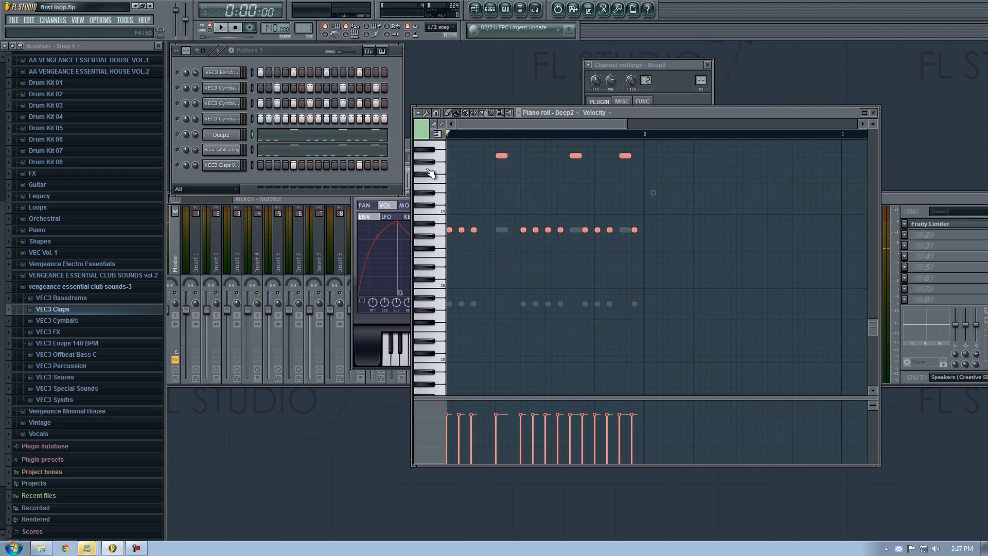
- Hide the ghost notes of other channels in the piano roll and play the pattern
click(420, 113)
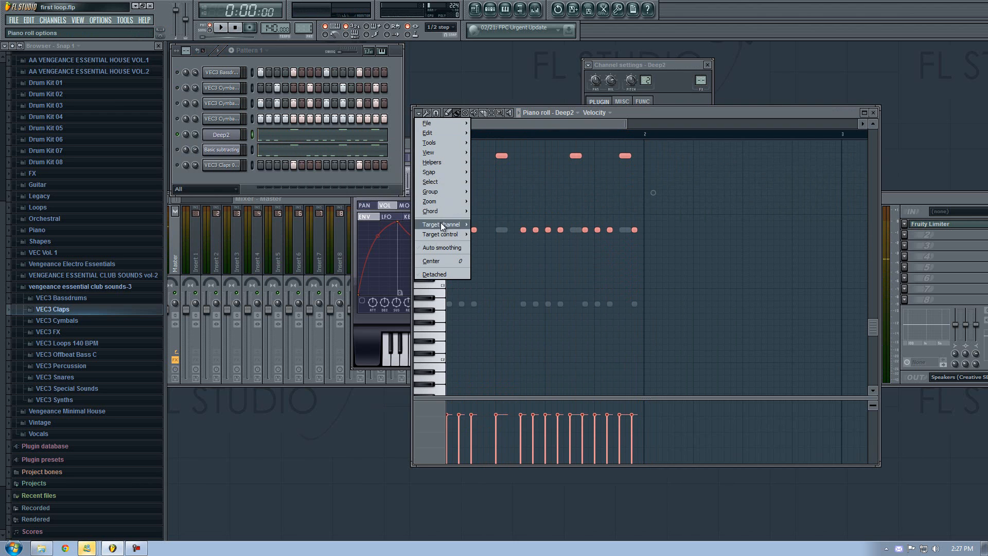
mouse_move(441, 163)
click(511, 198)
key(space)
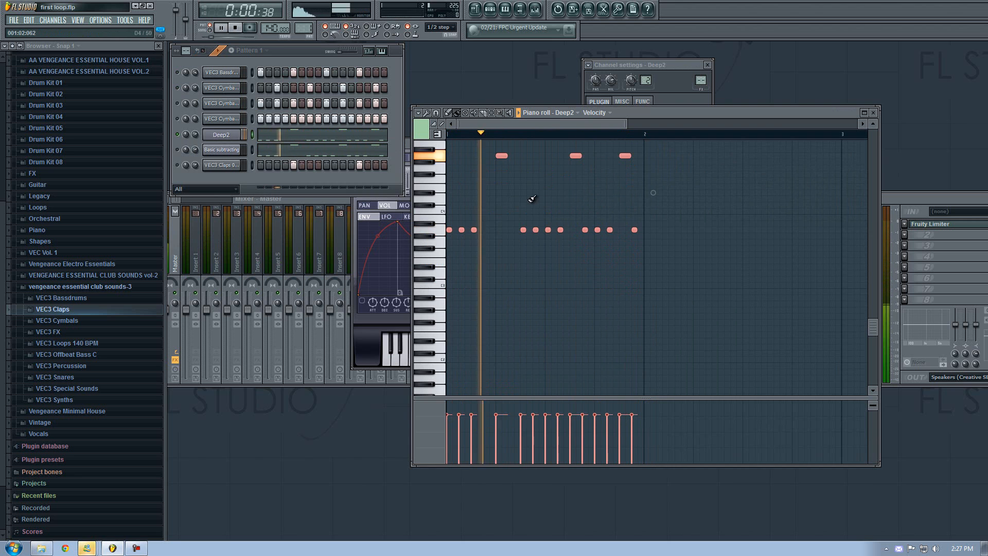
- Try the Deep2 notes another octave higher, then move them back down an octave
scroll(448, 249, up, 1)
drag(448, 248, 448, 175)
key(space)
scroll(501, 202, up, 4)
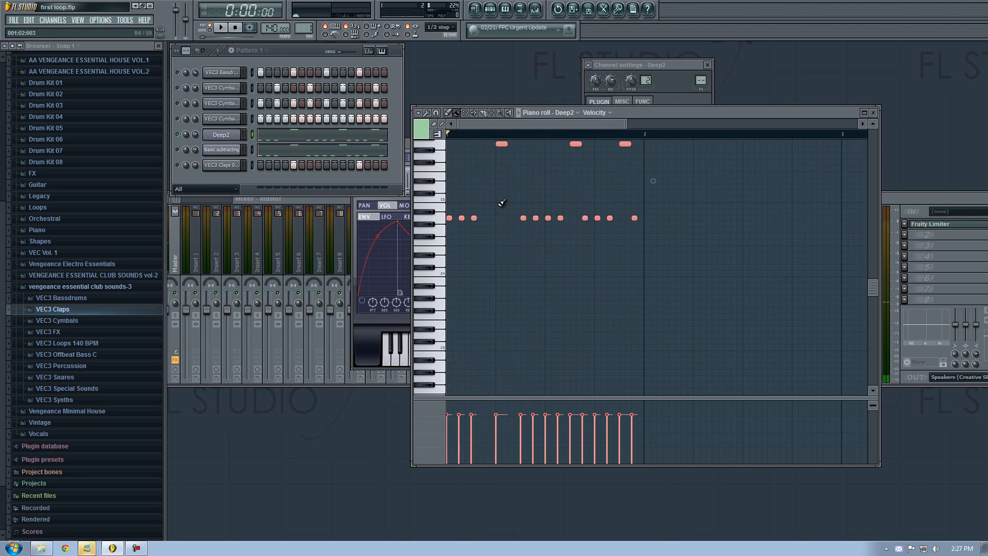
drag(448, 248, 446, 322)
- Delete Deep2's lower notes and arrange the upper ones as four equally long off-beat notes on A4, and play the pattern
right_click(475, 323)
drag(502, 248, 477, 248)
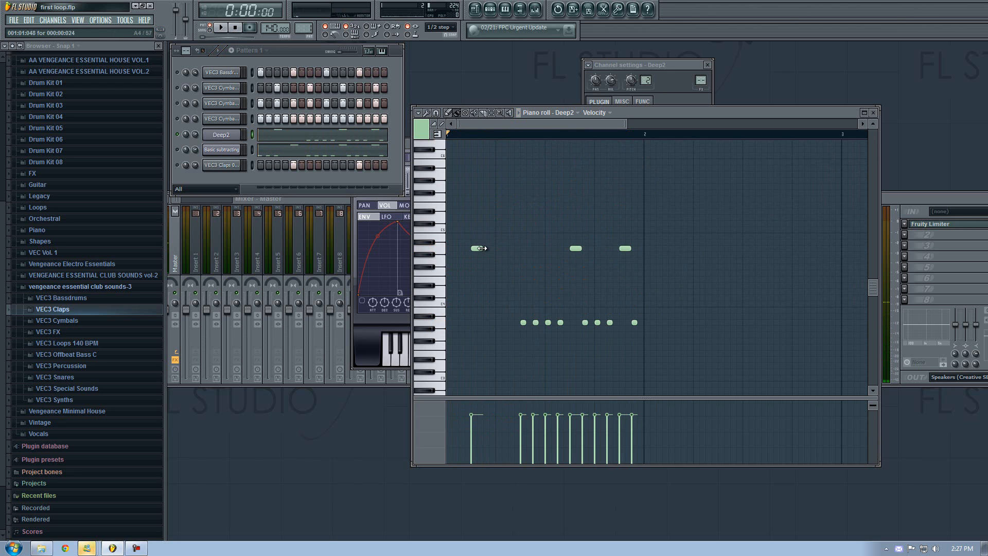
right_click(556, 327)
drag(532, 249, 526, 248)
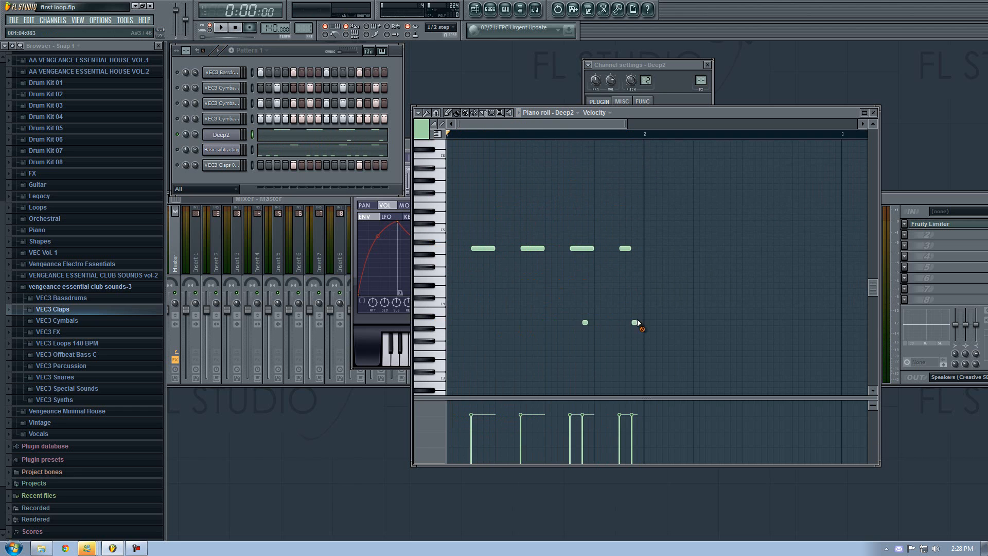
right_click(585, 323)
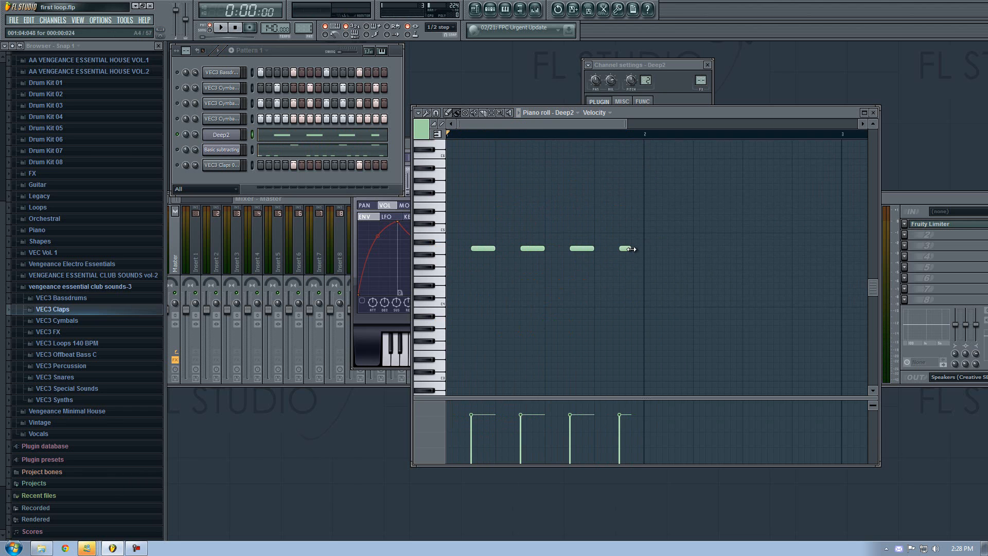
key(space)
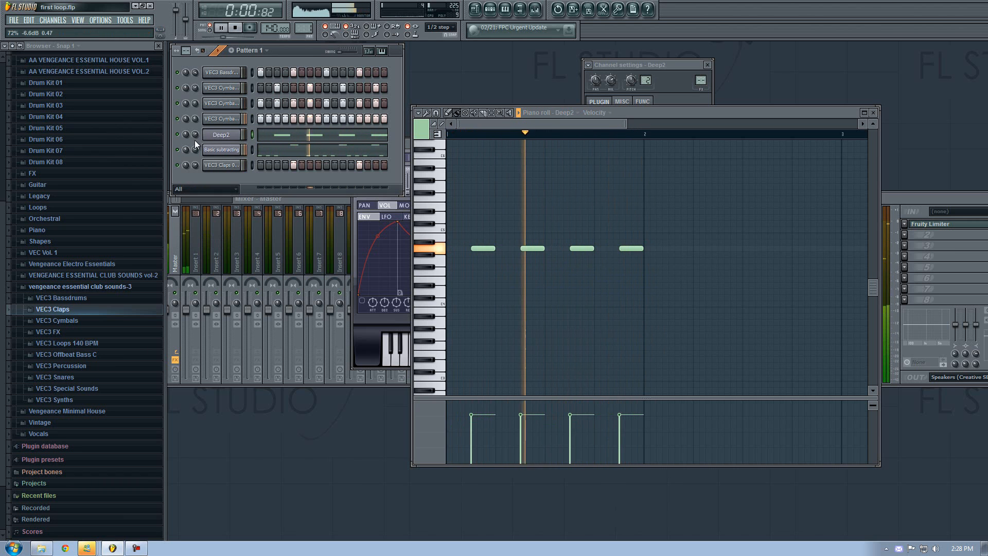
- Switch the Deep2 channel to the Digi preset and set its channel volume to 57% during playback
click(217, 136)
click(656, 109)
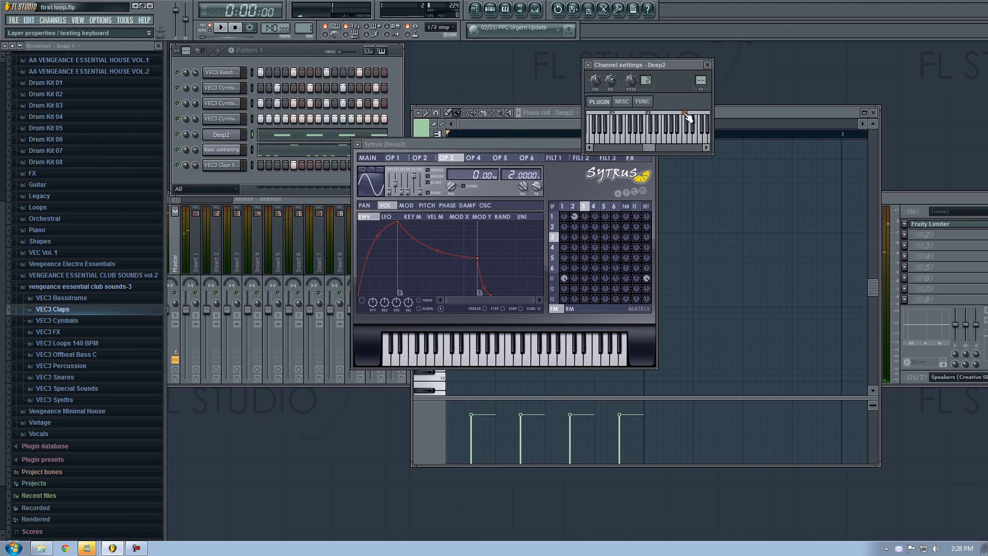
click(546, 135)
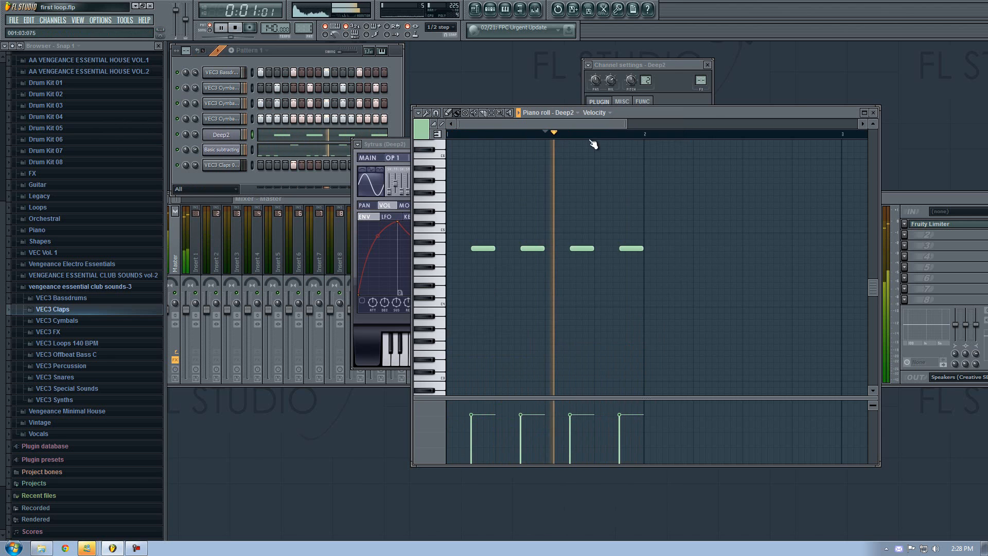
click(406, 144)
click(643, 144)
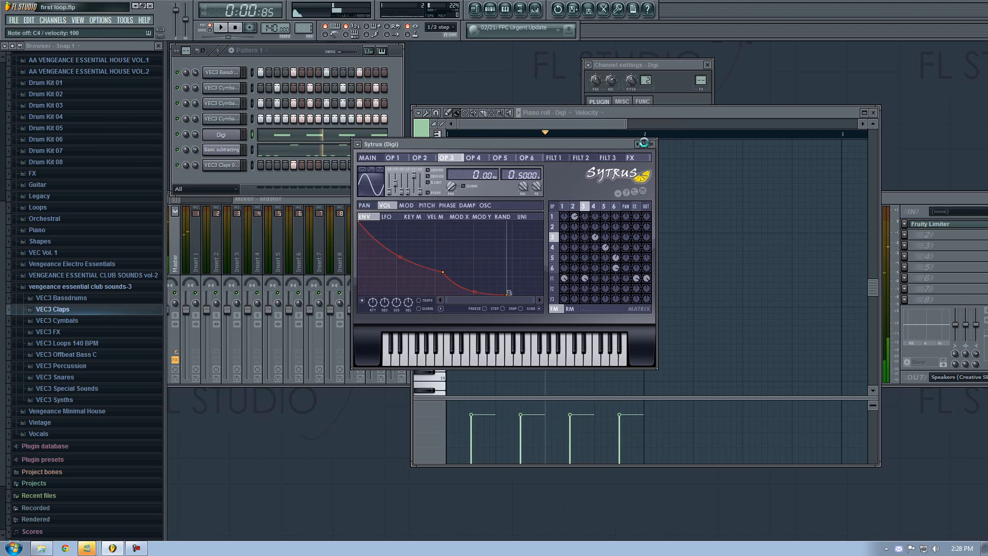
click(643, 144)
drag(193, 136, 195, 152)
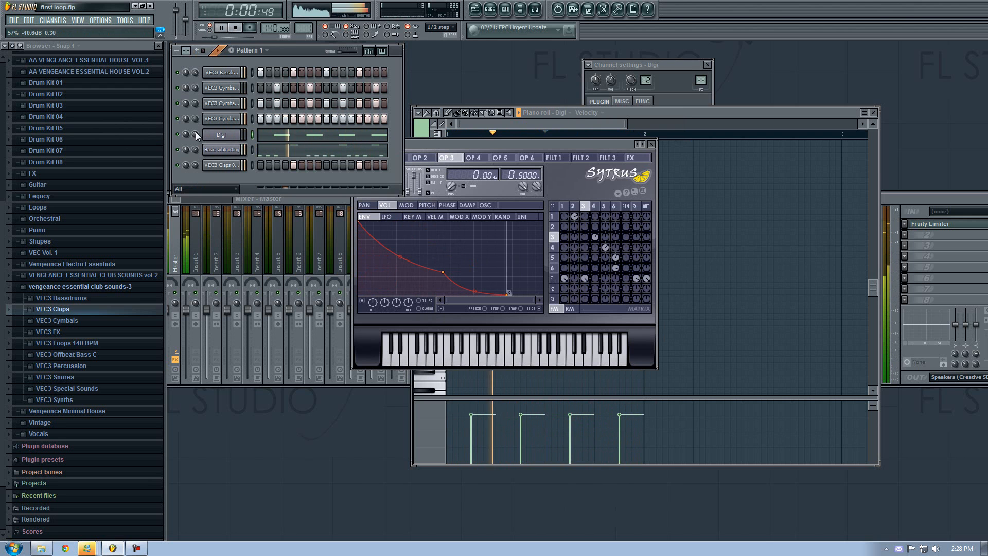
key(space)
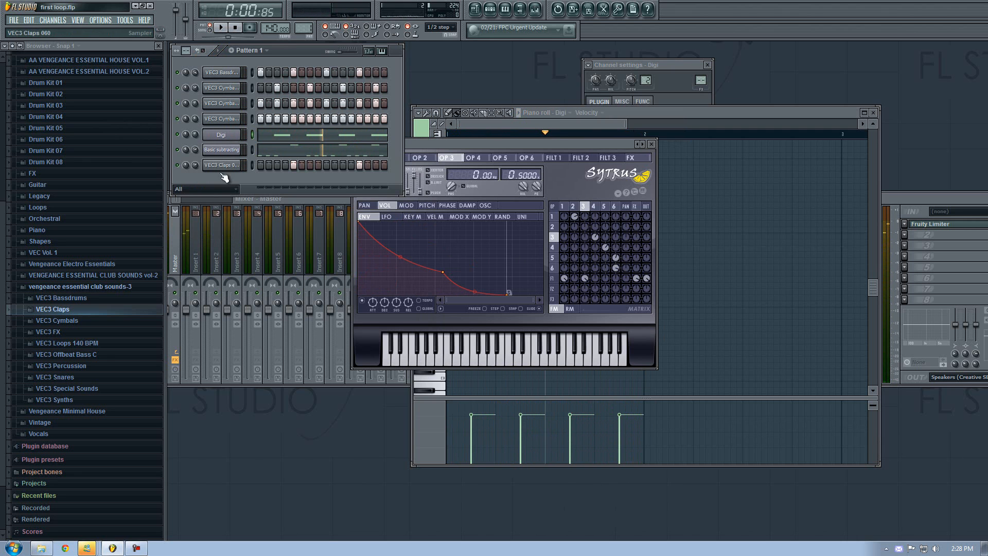
- Insert a 3x Osc channel between Digi and Basic subtracting
right_click(218, 152)
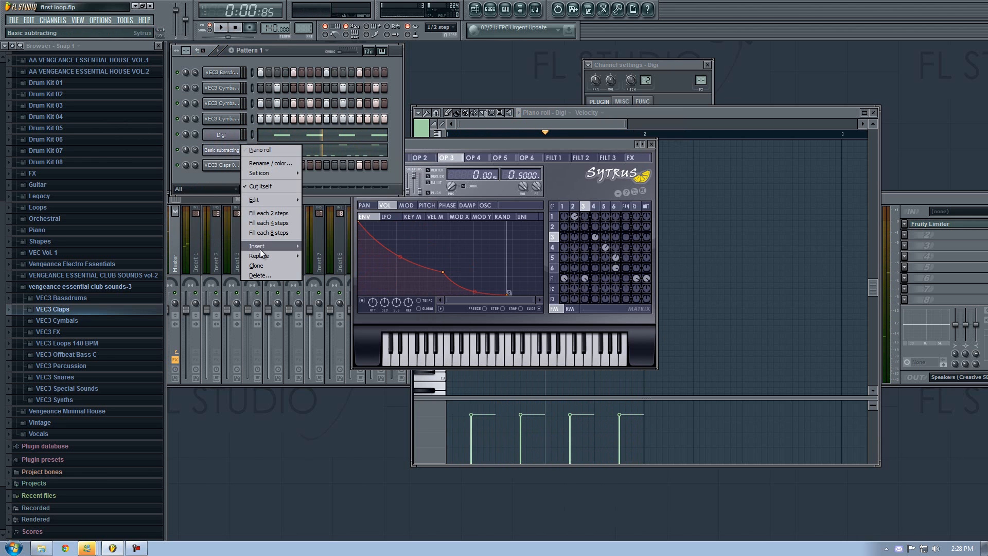
mouse_move(260, 249)
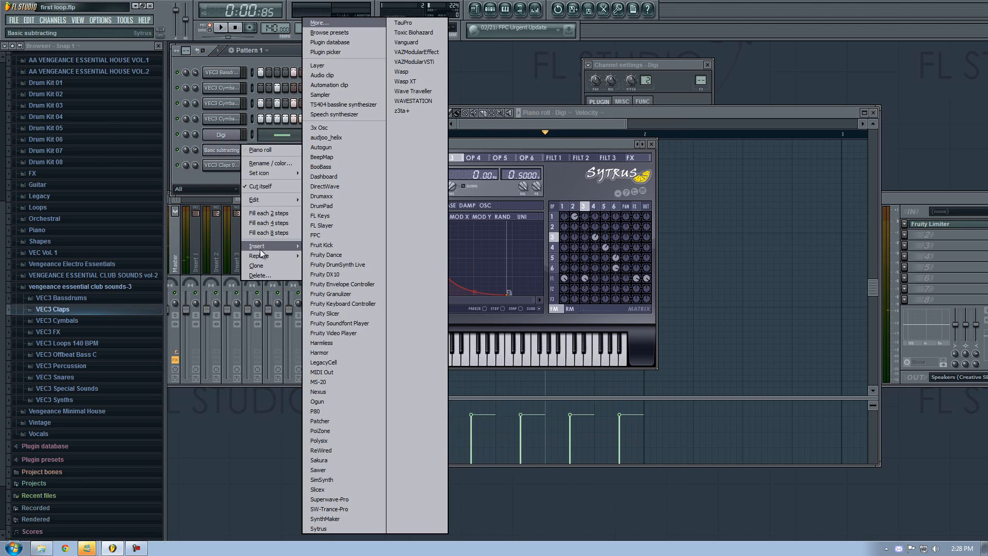
click(340, 126)
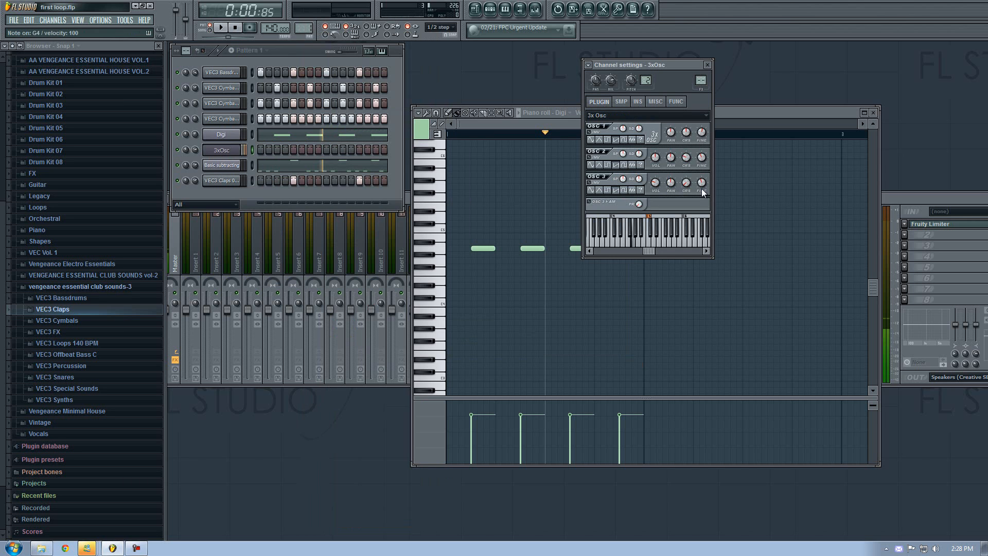
- Adjust the tuning of the 3x Osc oscillators, raising oscillator 1's fine pitch to +16 cents, and audition a note
right_click(656, 180)
click(673, 183)
right_click(684, 157)
click(690, 161)
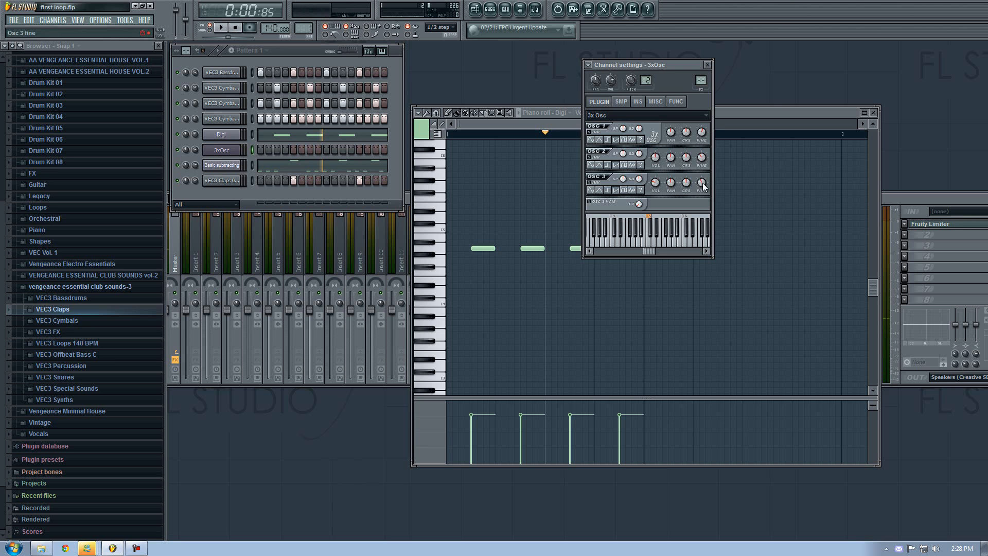
key(b)
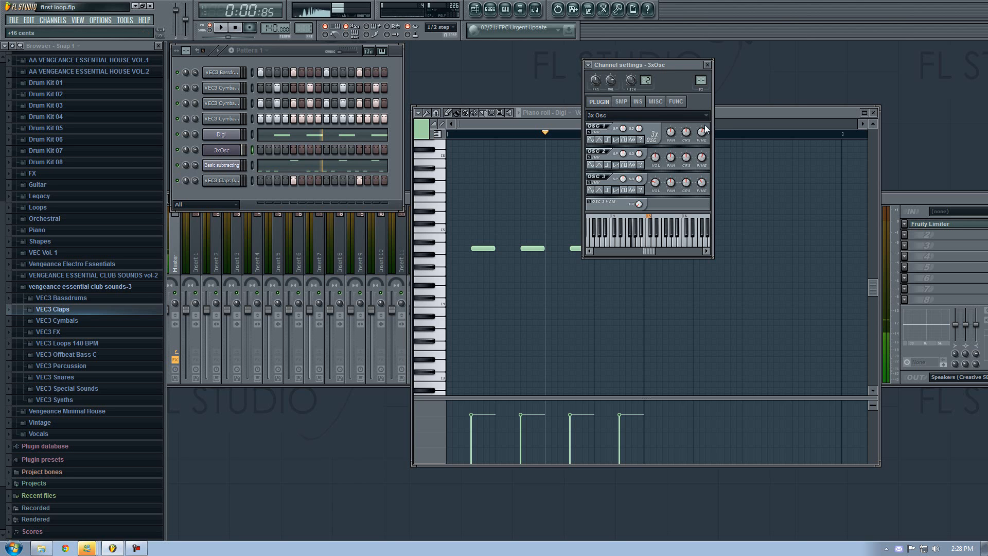
- Enable the cutoff envelope of the 3x Osc channel and set its filter type to SVF LPx2
click(642, 102)
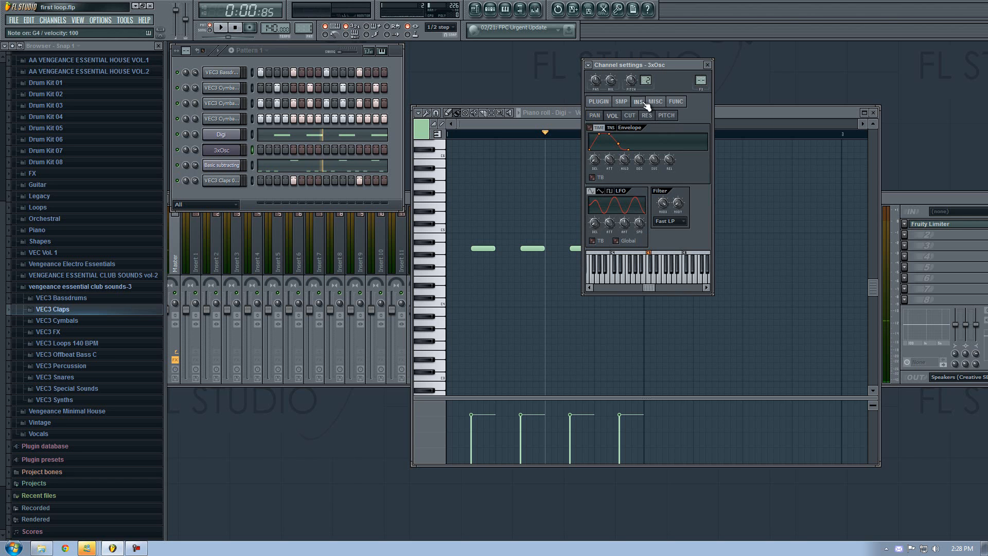
click(632, 116)
key(b)
click(600, 101)
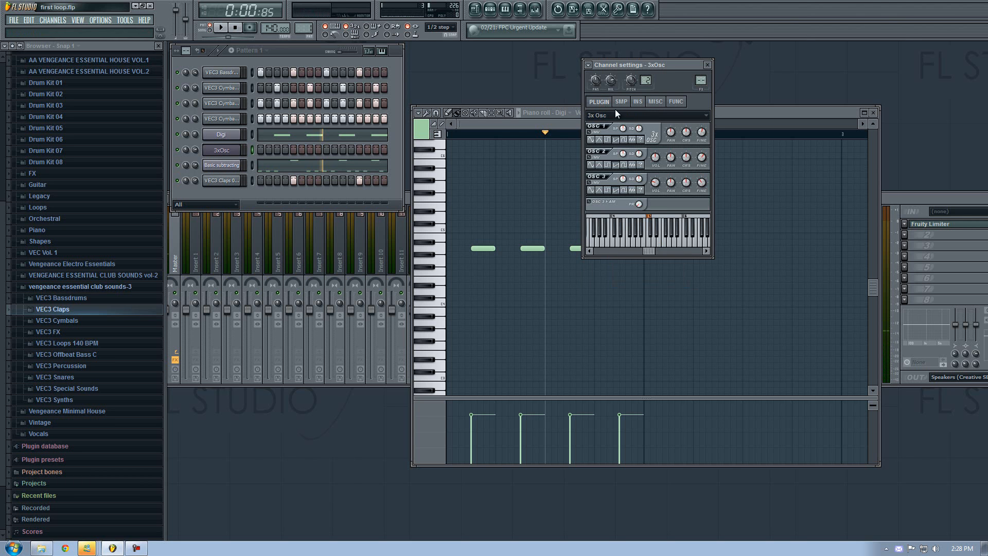
click(637, 102)
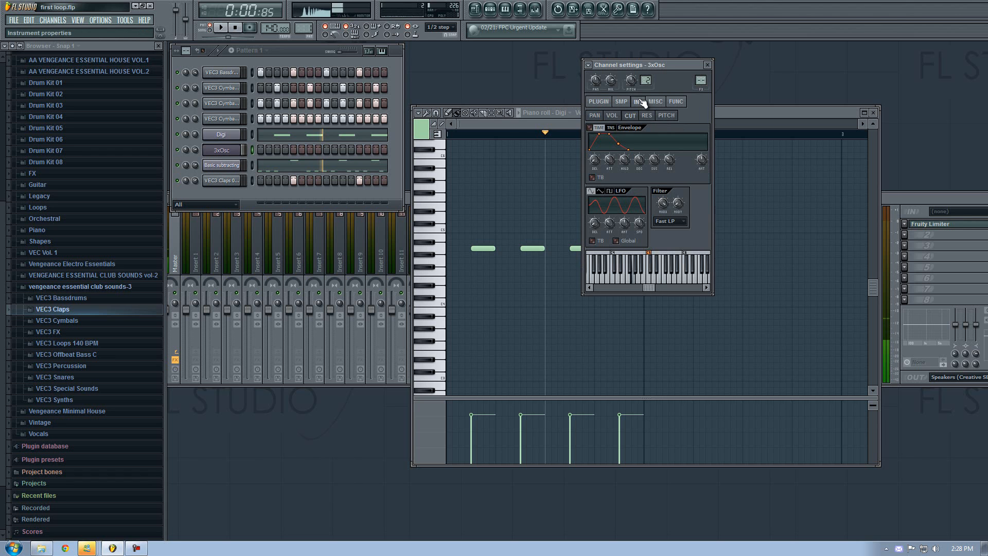
click(595, 127)
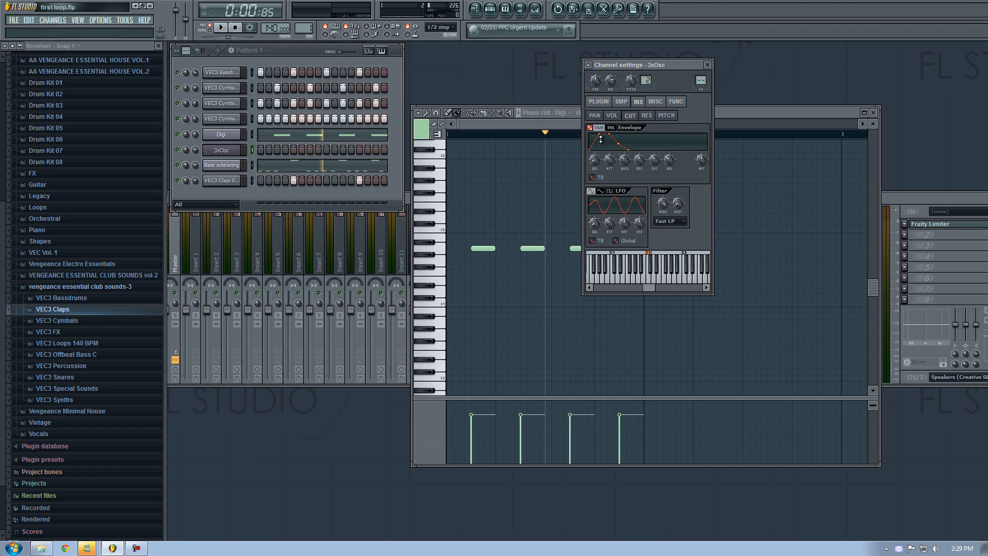
click(669, 297)
- Remove the attack from the 3x Osc cutoff envelope and reshape its decay while auditioning notes
key(b)
drag(610, 160, 611, 162)
key(b)
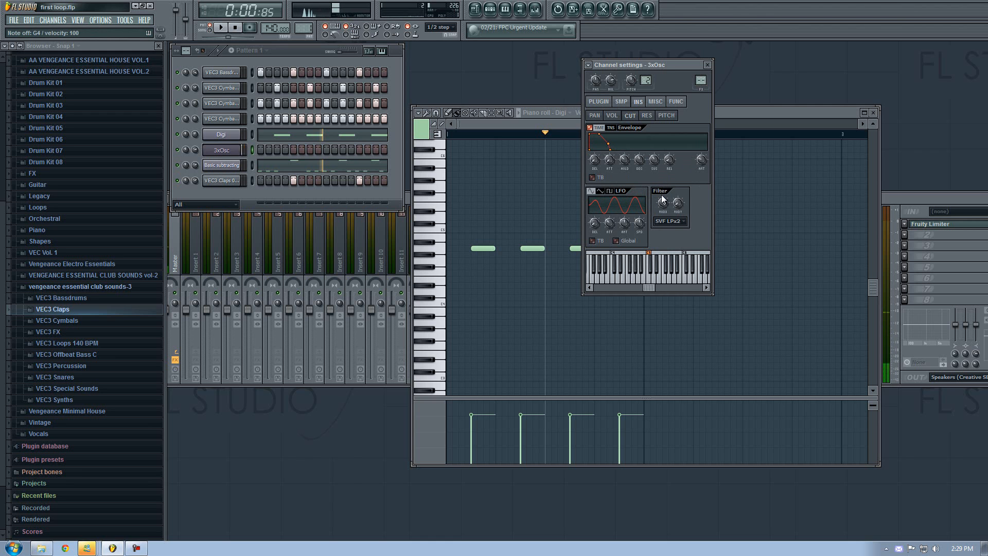
key(b)
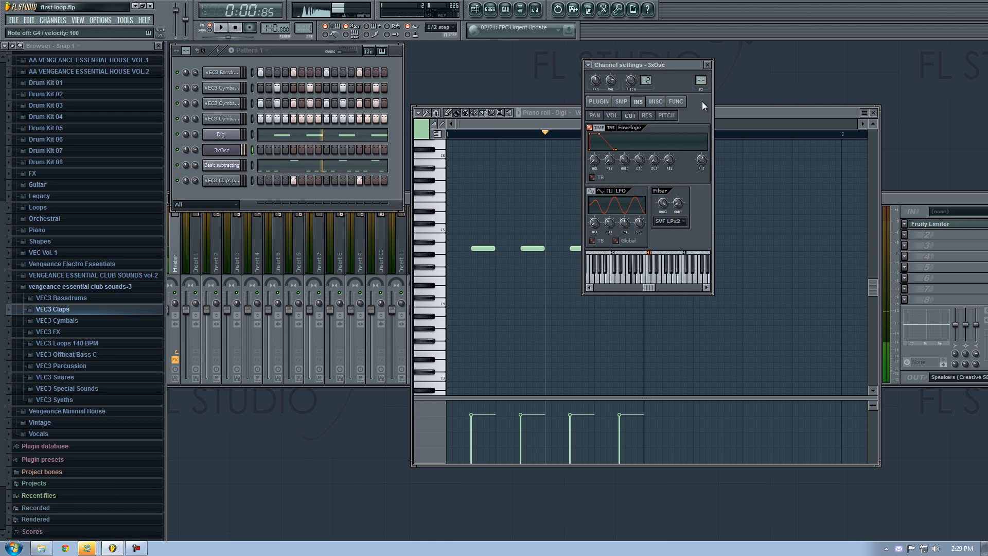
- Shorten the hold and decay of the 3x Osc cutoff envelope and audition the sound on several notes
key(v)
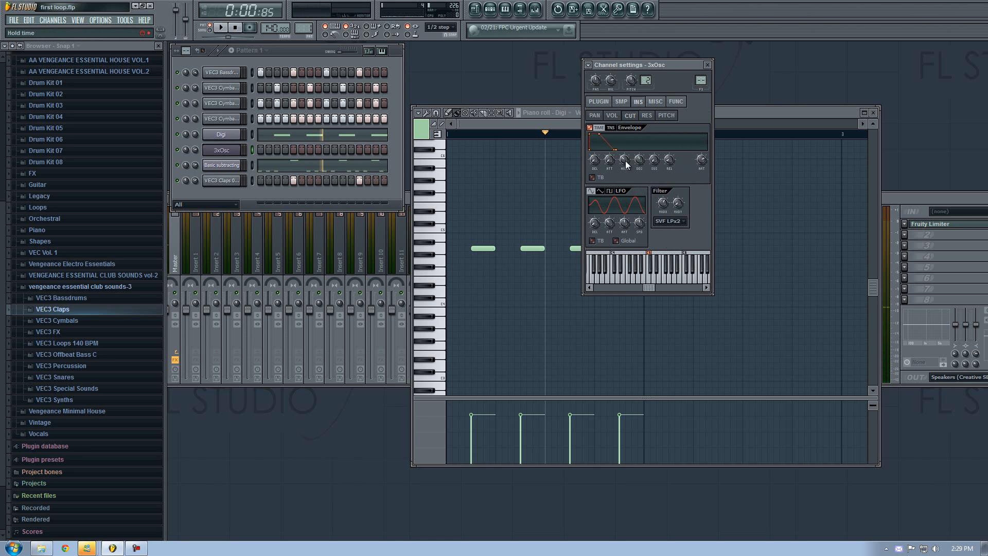
drag(641, 159, 670, 197)
key(b)
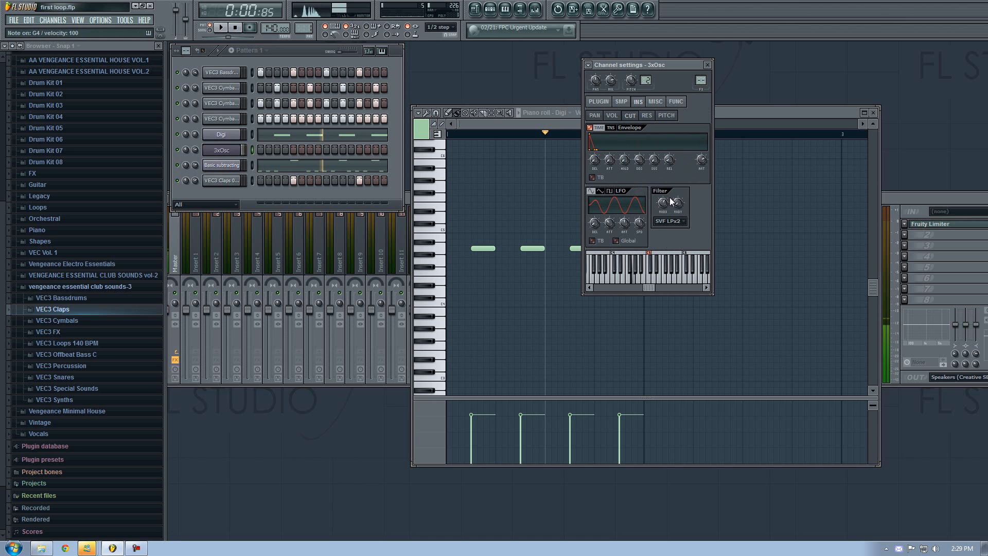
key(b)
key(n)
key(n)
key(x)
key(x)
key(x)
key(x)
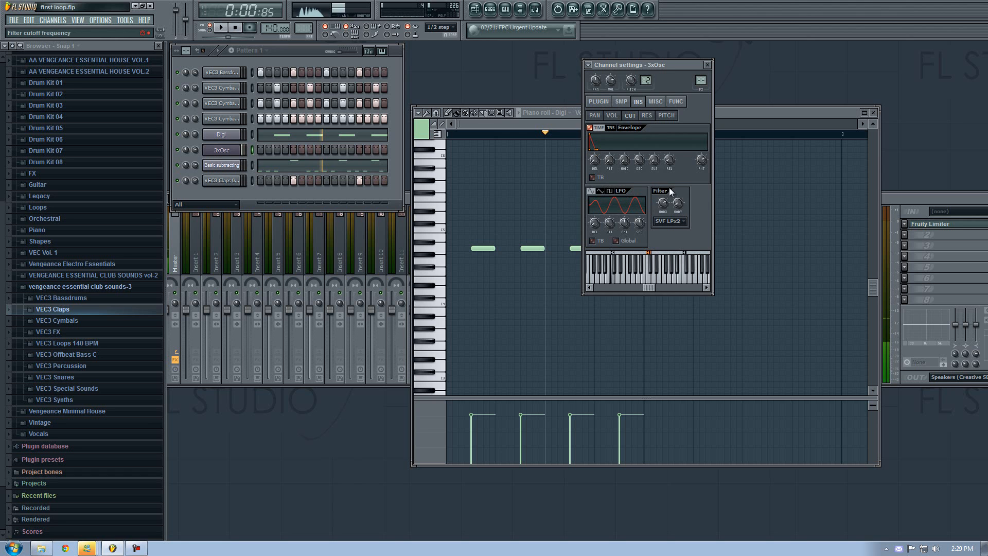
key(x)
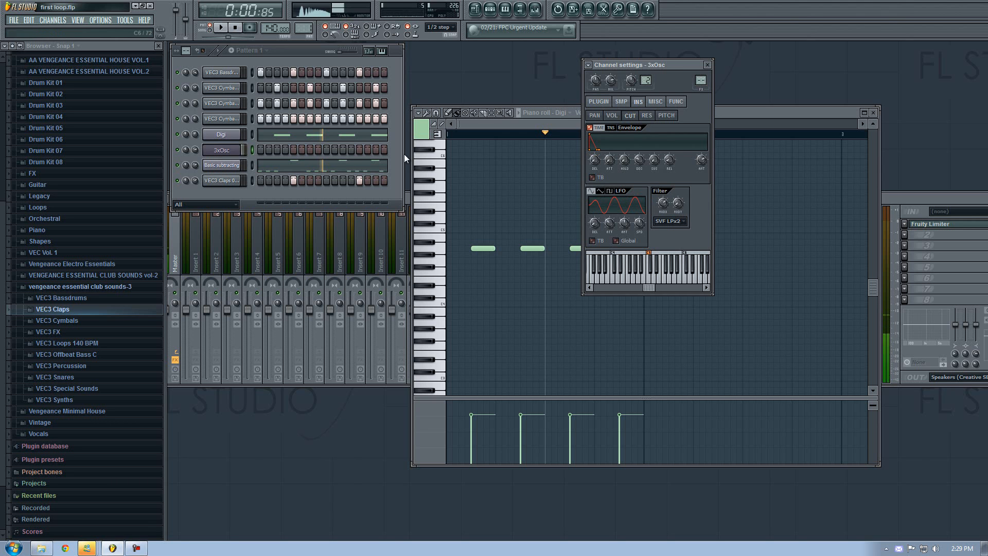
- Open the piano roll of the 3x Osc channel and place a G4 note at the start of bar 1
right_click(224, 153)
click(270, 150)
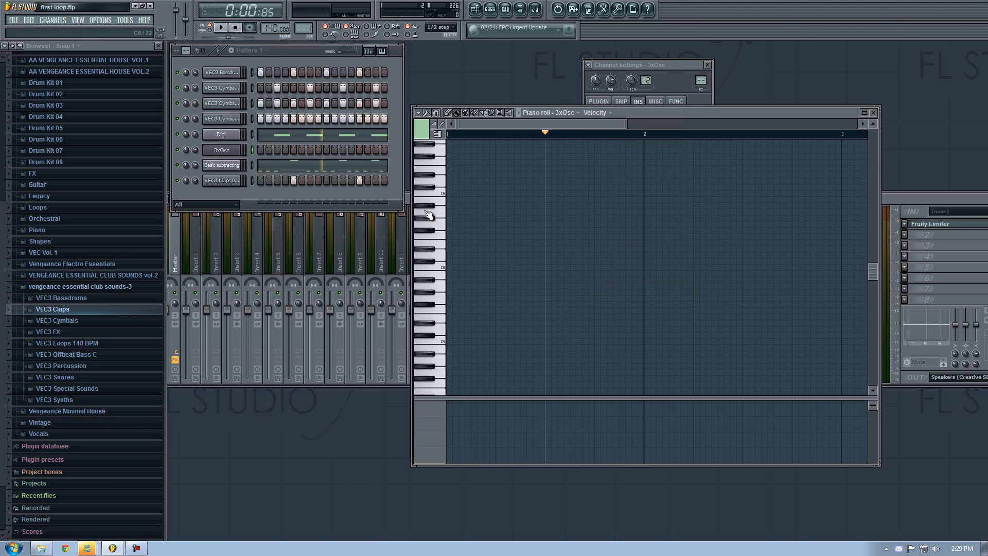
click(455, 303)
drag(456, 302, 451, 296)
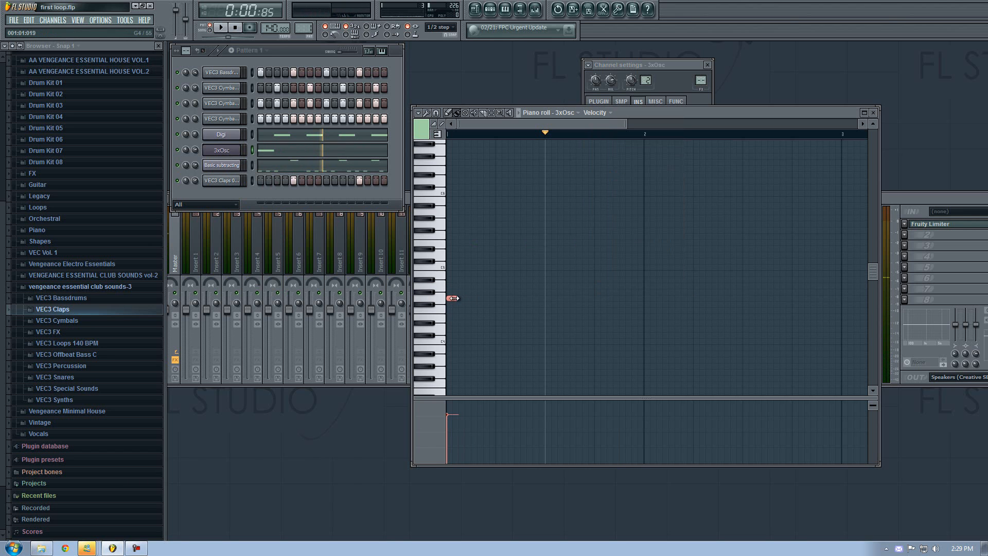
- Check the Basic subtracting notes in the piano roll and lower the first 3x Osc note to G3
right_click(229, 165)
click(252, 165)
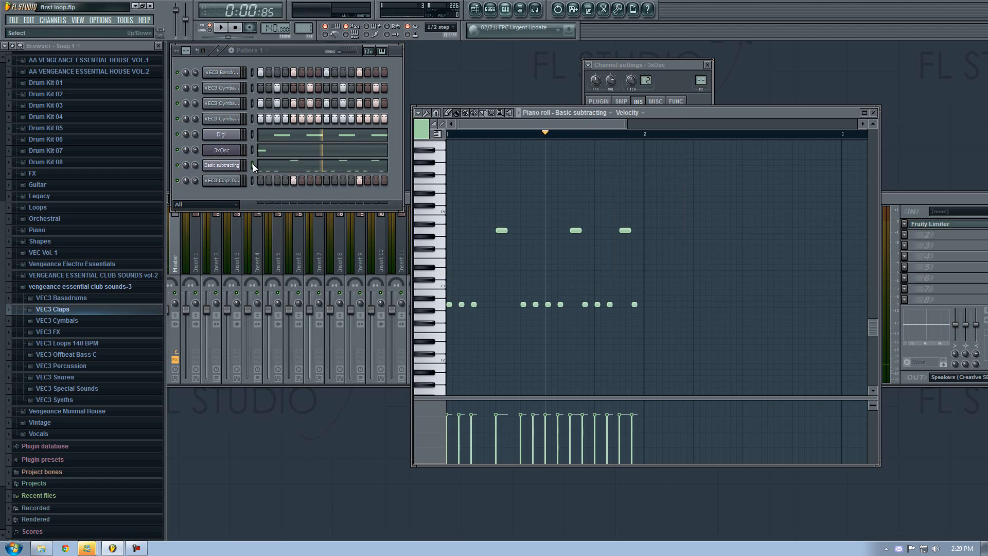
right_click(221, 149)
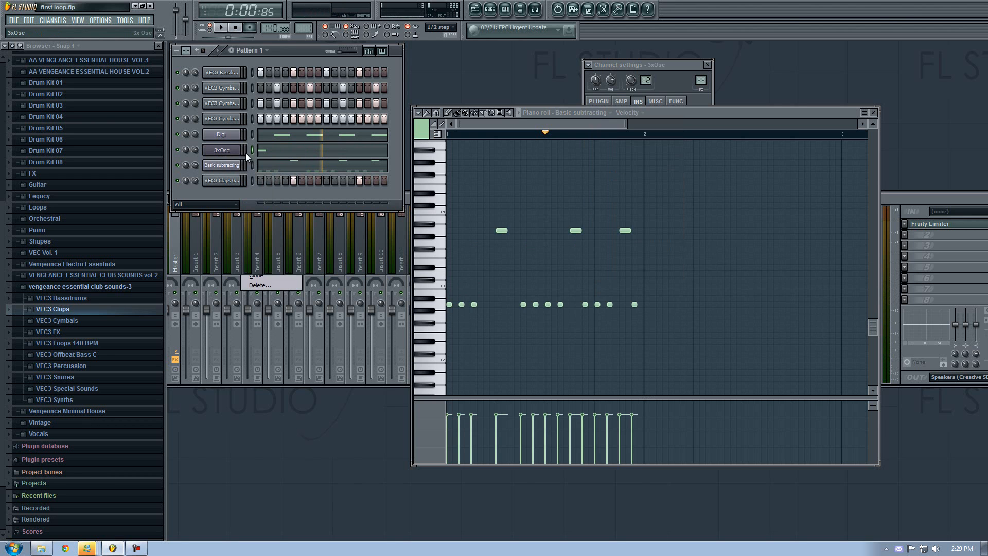
click(252, 150)
click(442, 265)
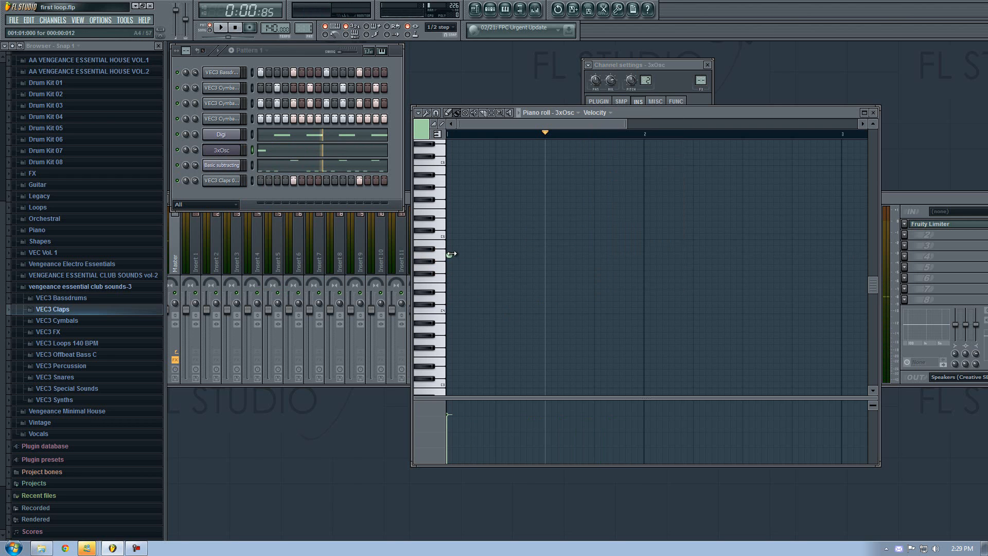
drag(449, 254, 448, 342)
key(z)
click(450, 343)
click(462, 293)
drag(460, 269, 462, 254)
key(space)
key(space)
right_click(462, 254)
- Lengthen the first G3 note, add a second G3 on step 3 and an A3 on beat 2, and play the pattern
mouse_move(451, 342)
mouse_down()
mouse_move(501, 342)
mouse_move(458, 343)
mouse_up()
click(460, 342)
click(480, 341)
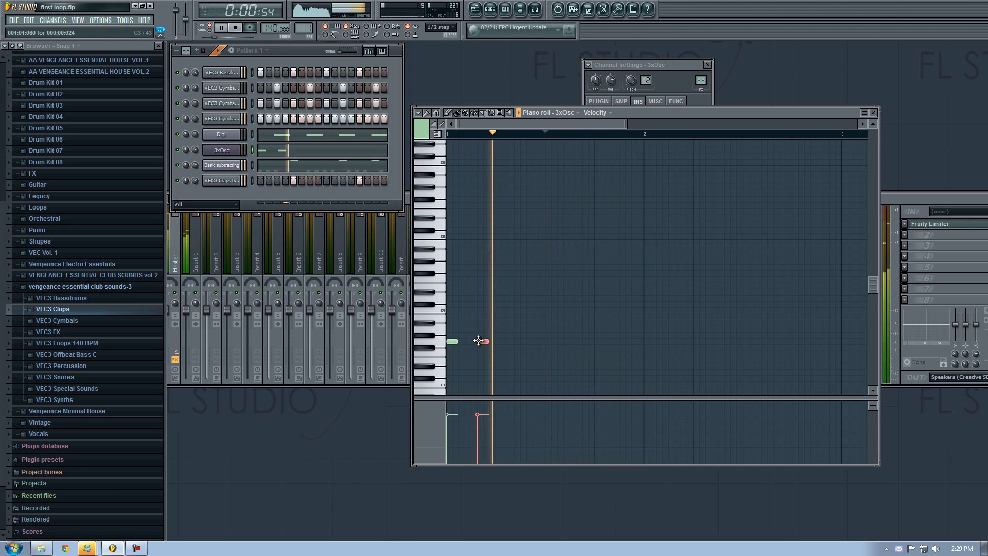
mouse_move(482, 337)
mouse_down()
mouse_move(480, 328)
mouse_move(501, 329)
mouse_move(481, 342)
mouse_up()
key(space)
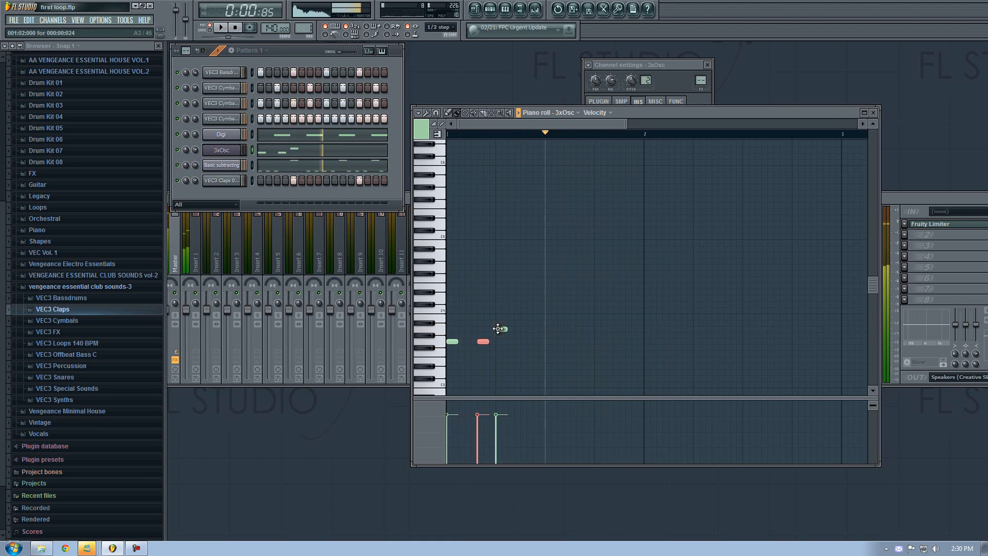
key(space)
click(484, 347)
drag(482, 342, 477, 342)
key(space)
key(space)
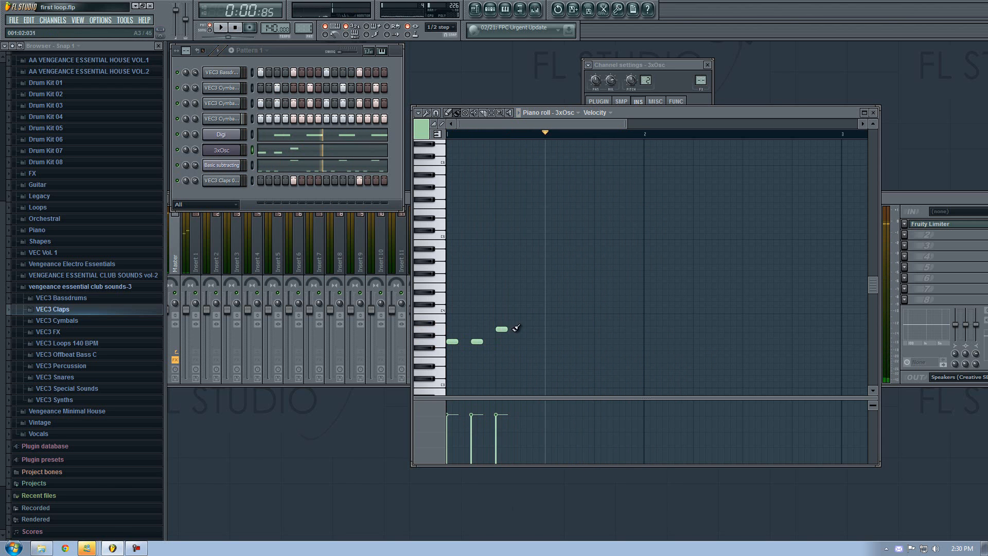
- Add a G3 and an A3 note in the second half of beat 2 of the 3x Osc melody and play it
click(535, 329)
key(space)
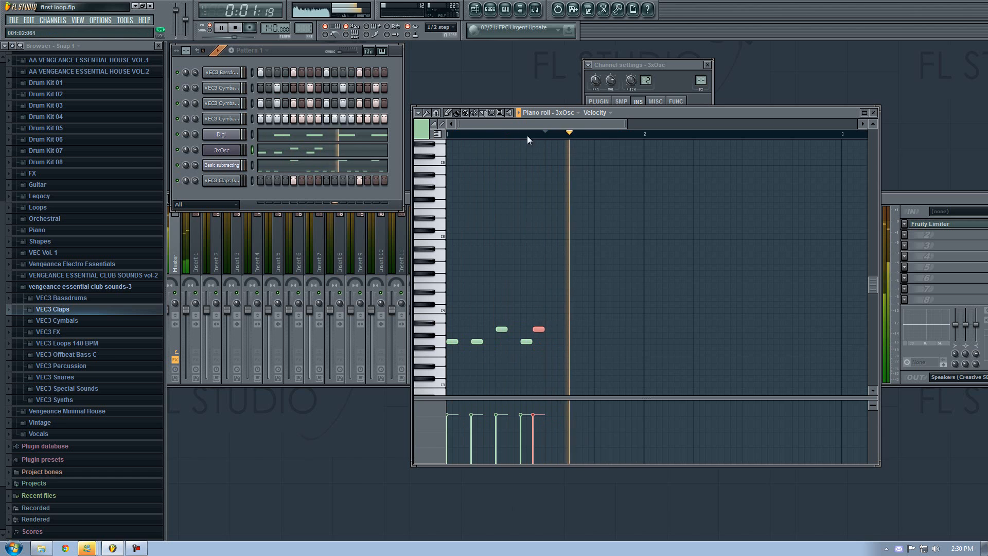
key(space)
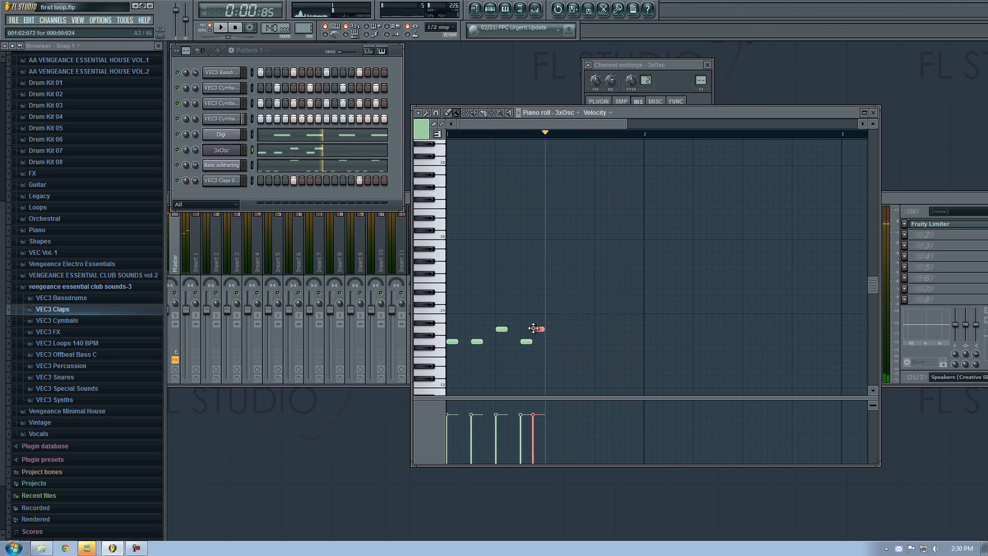
- Add another G3 and A3 note pair in beat 3, shift it to the second half of the beat and play the pattern
click(555, 342)
click(575, 328)
key(space)
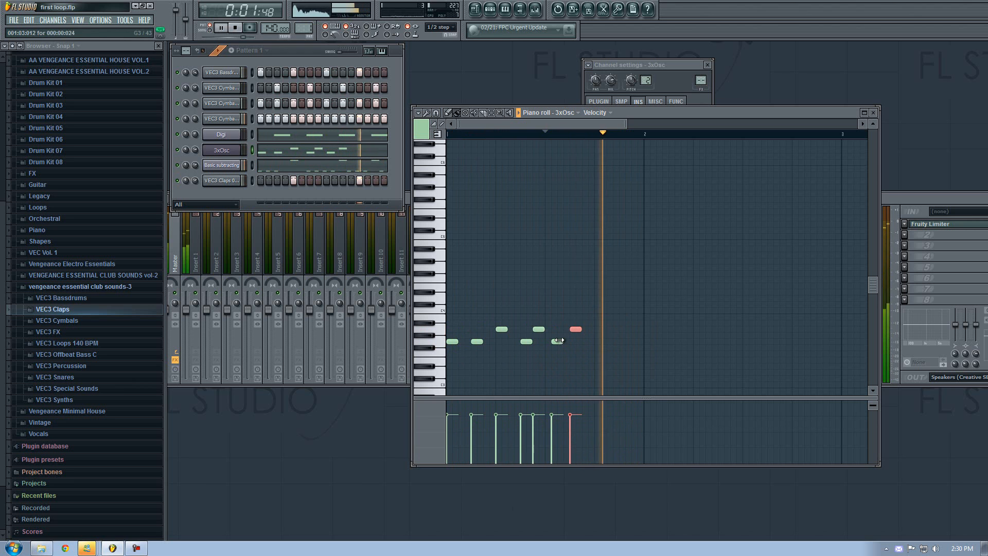
key(space)
mouse_move(559, 341)
mouse_down()
mouse_move(586, 329)
mouse_move(575, 340)
mouse_up()
key(space)
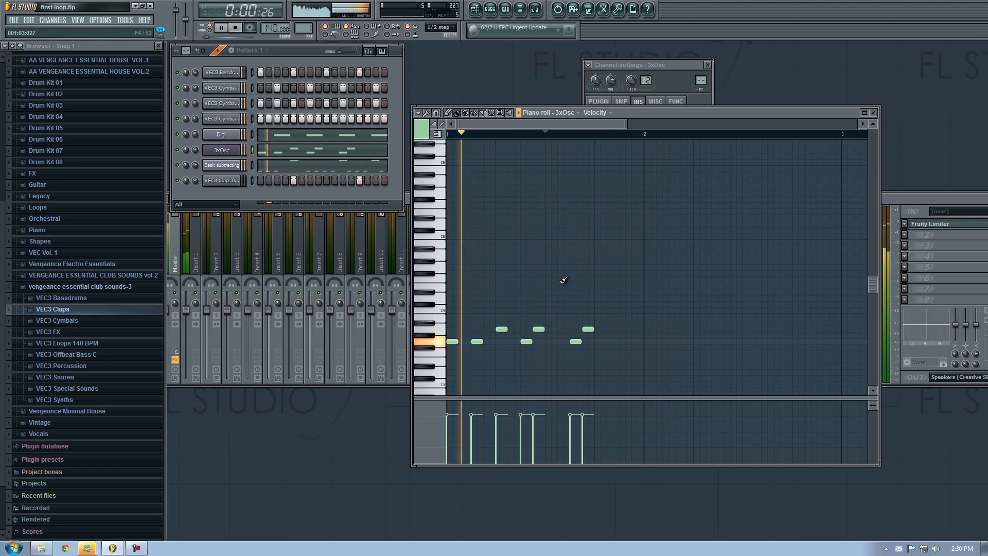
- Try shifting the G3 and A3 pair in beat 2 half a step later and play the pattern
key(space)
mouse_move(537, 329)
mouse_down()
mouse_move(547, 329)
mouse_move(532, 341)
mouse_move(546, 328)
mouse_up()
key(space)
key(space)
key(space)
key(space)
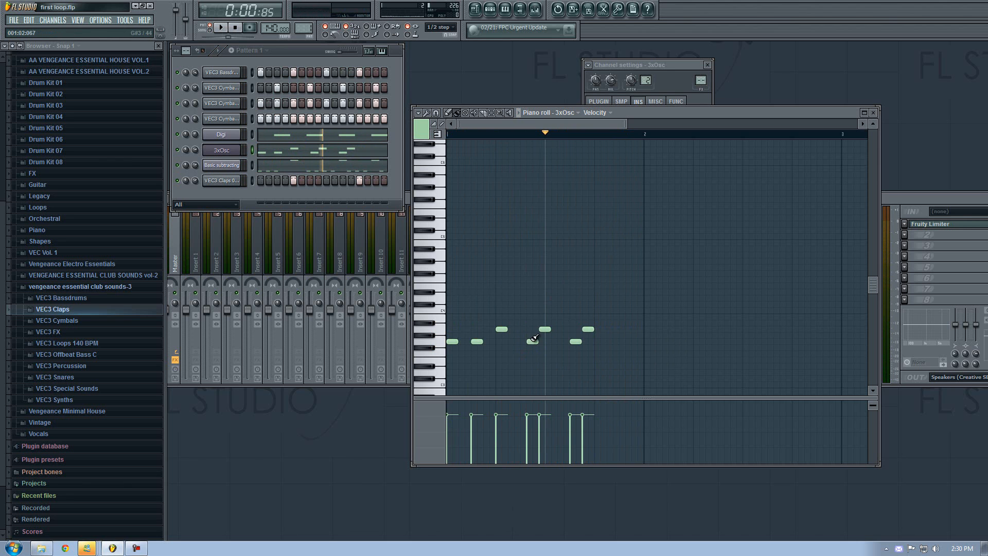
mouse_move(532, 339)
mouse_down()
mouse_move(524, 342)
mouse_move(532, 342)
mouse_up()
key(space)
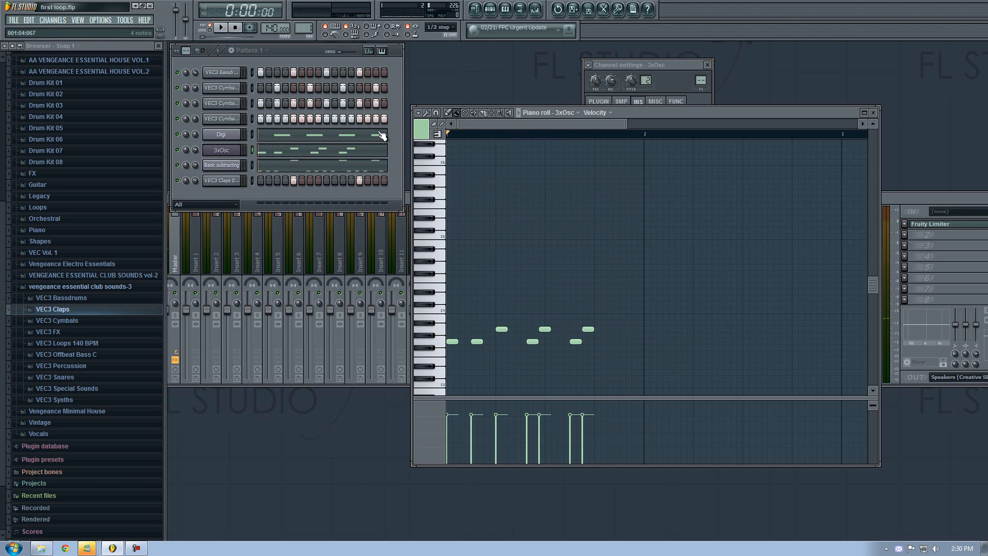
- Move the last two G3 and A3 pairs earlier, to steps 7 and 8 and steps 10 and 11, and play the pattern
key(space)
key(space)
drag(540, 329, 572, 329)
right_click(538, 347)
key(space)
key(space)
key(space)
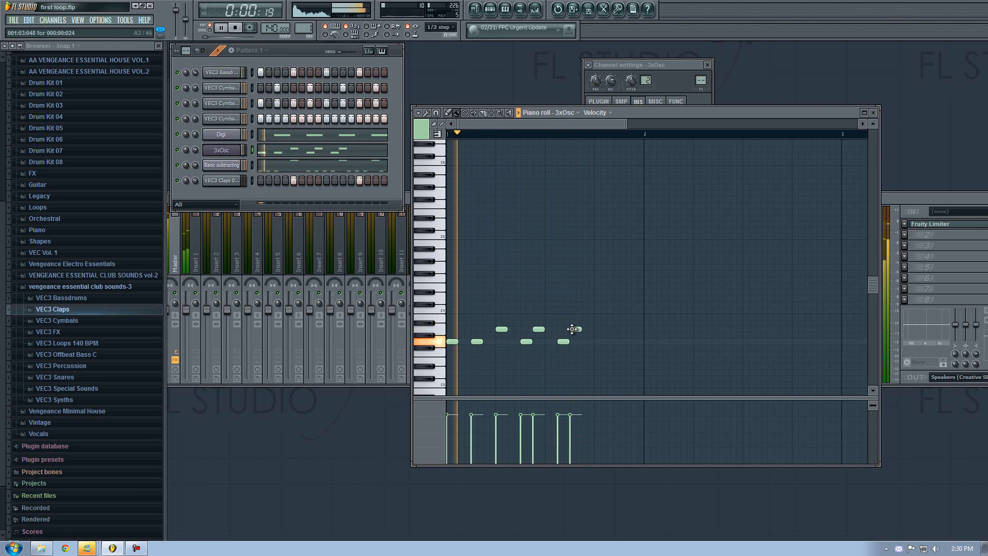
key(space)
- Finish the 3x Osc melody with a G3 note on step 13 and an A3 on step 15, and play it
click(592, 341)
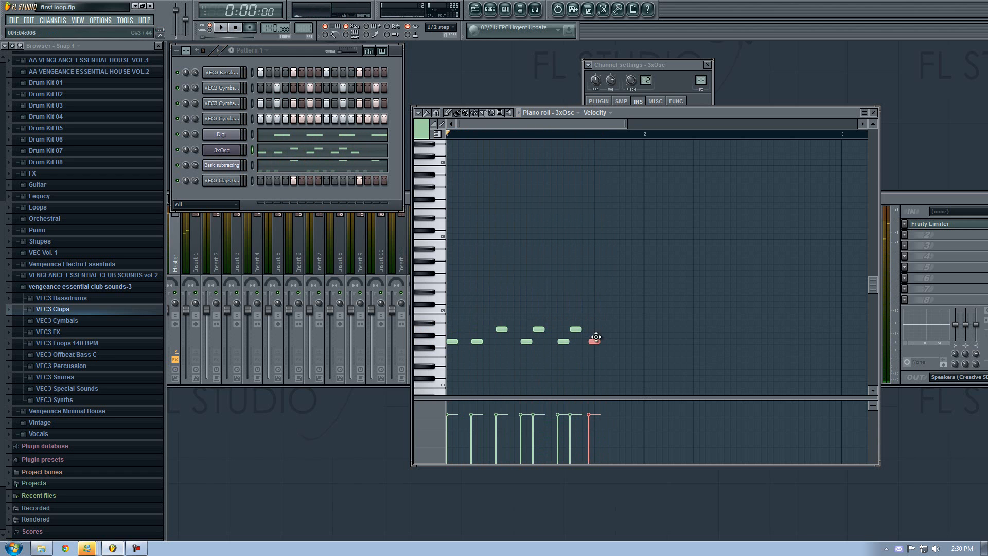
click(620, 329)
key(space)
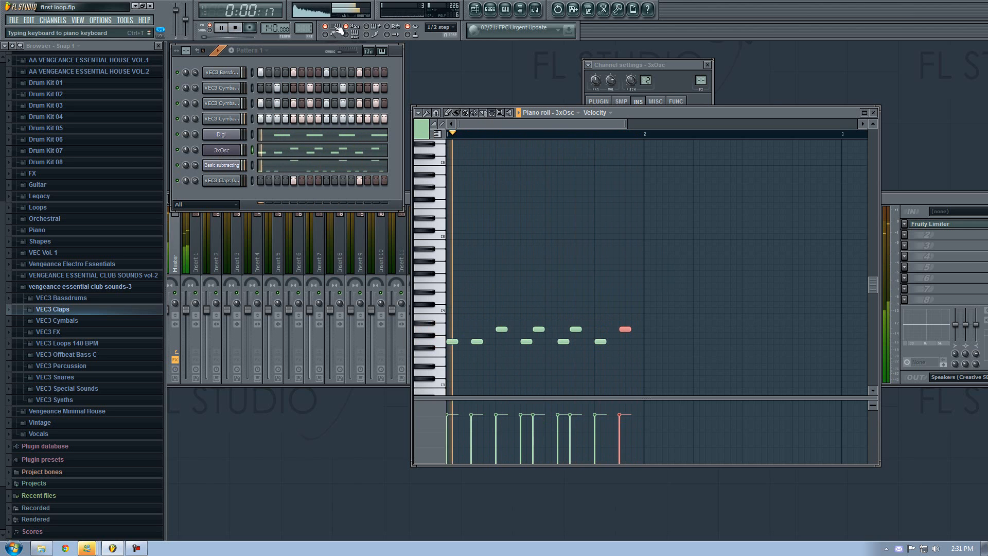
- Adjust the volumes of the lower two cymbal channels during playback, setting one to 64%, and stop the pattern
click(285, 50)
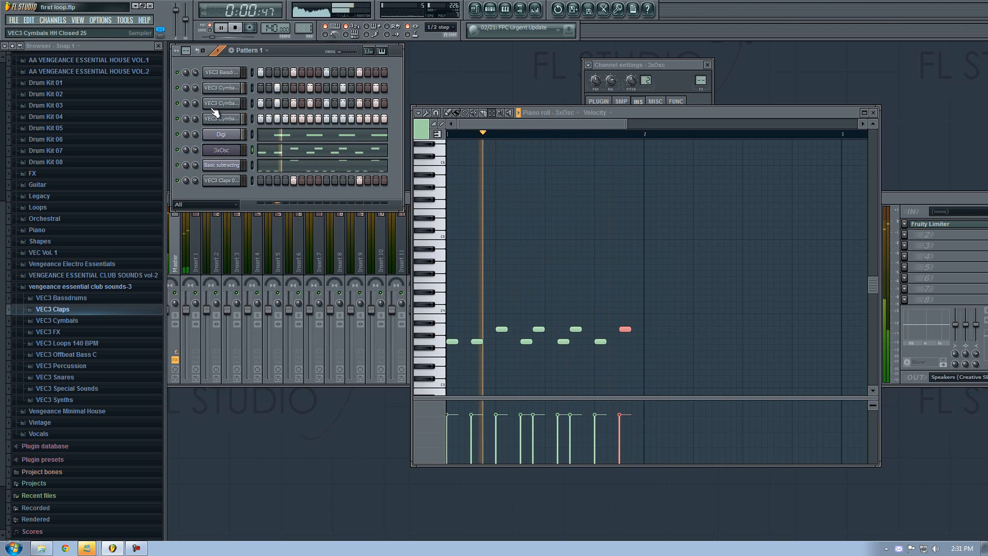
click(194, 119)
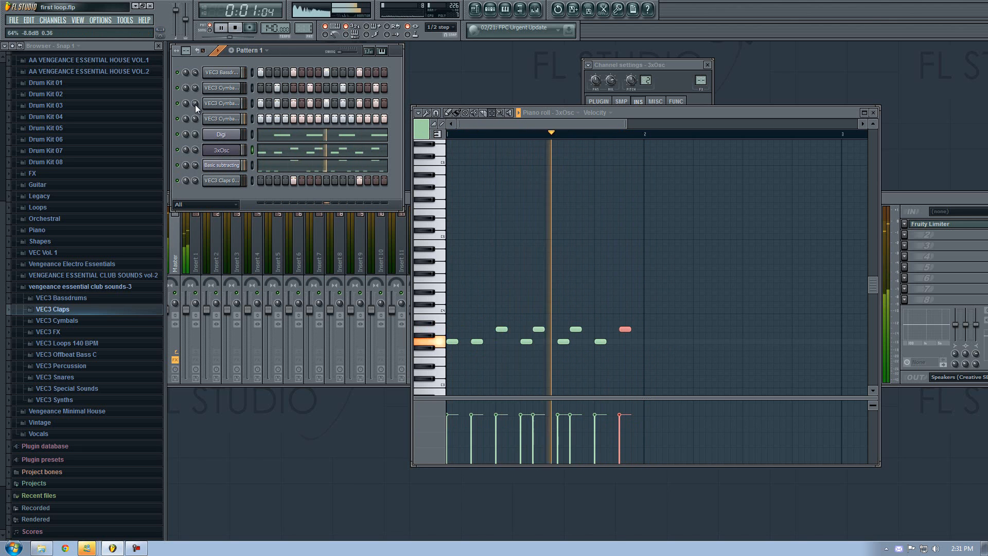
key(space)
- Review the channel settings of the 3x Osc and audition a note
click(222, 151)
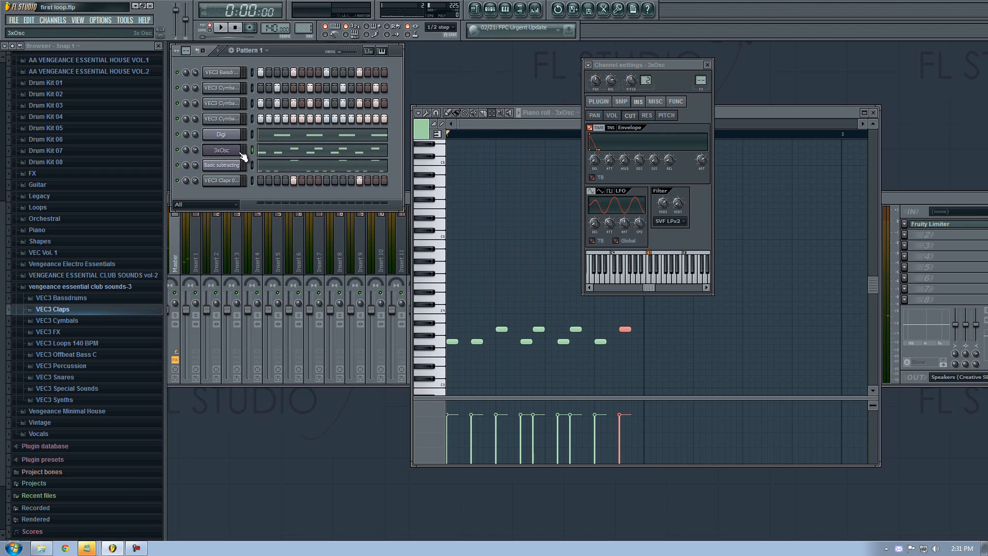
click(227, 155)
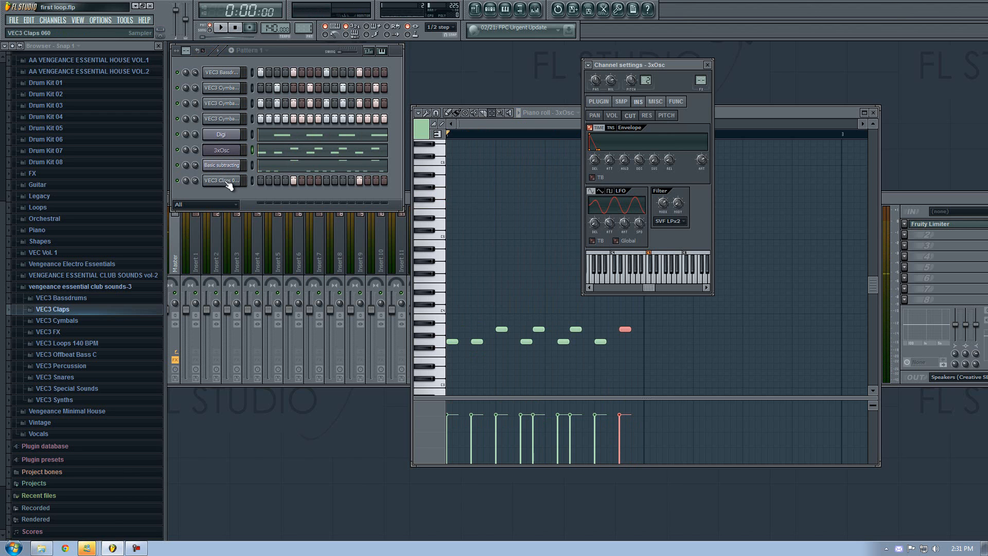
key(v)
- Bring the mixer forward, place it below the step sequencer and narrow the browser
click(408, 197)
drag(386, 200, 419, 214)
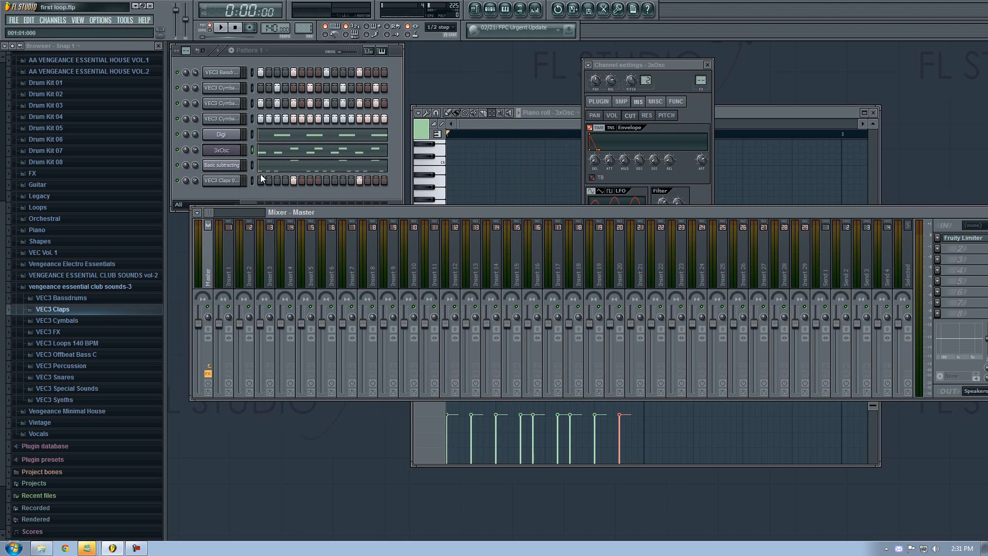
click(223, 152)
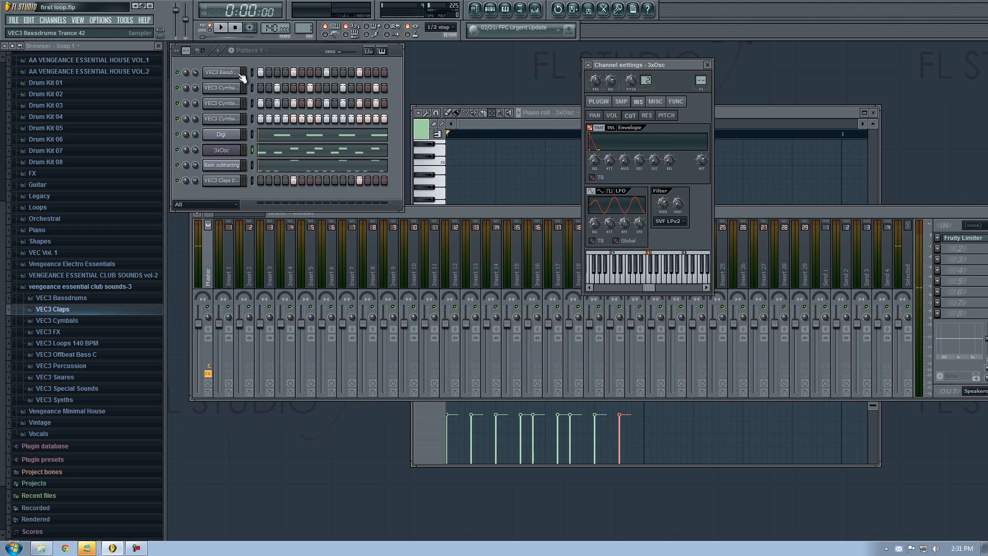
drag(435, 212, 412, 239)
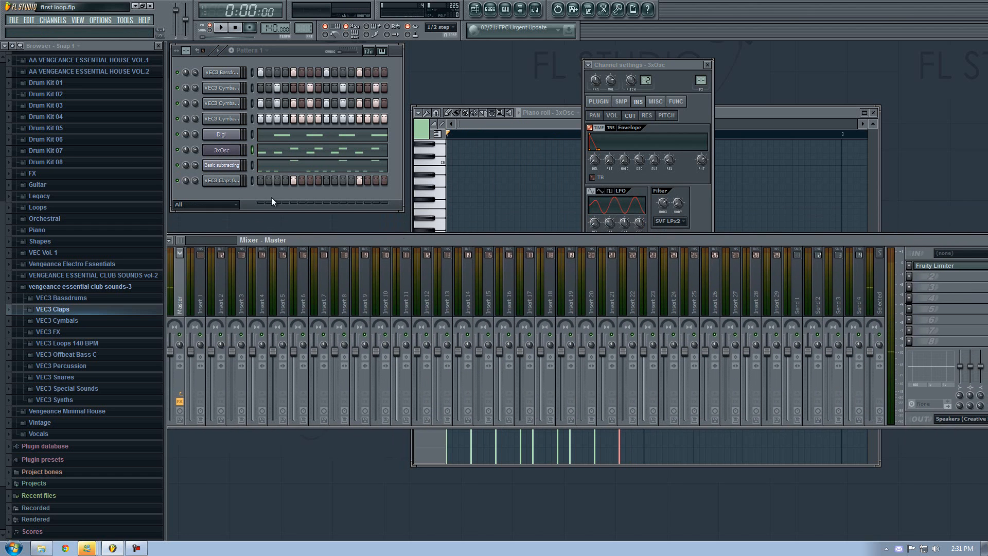
drag(165, 179, 118, 184)
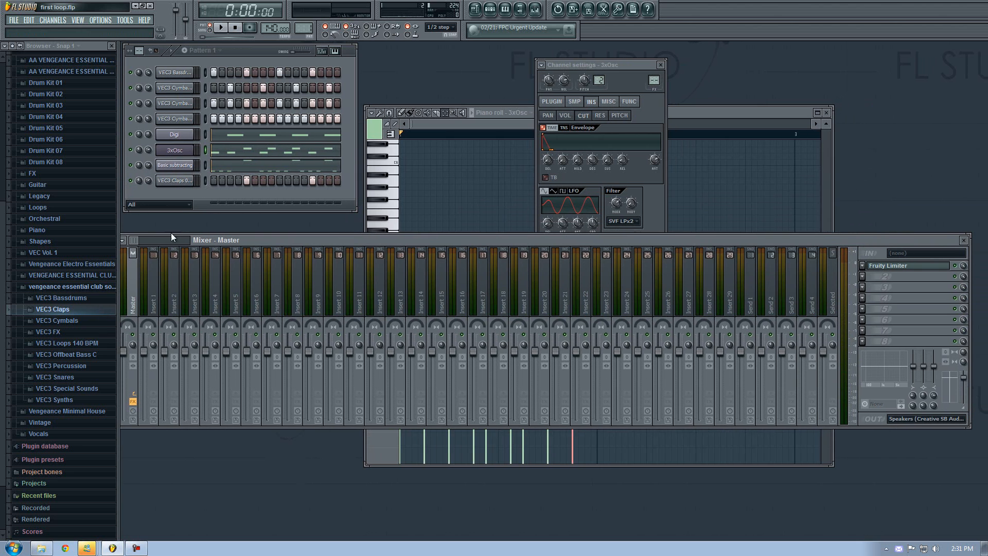
click(537, 9)
click(538, 9)
click(538, 9)
click(538, 9)
click(537, 9)
click(538, 9)
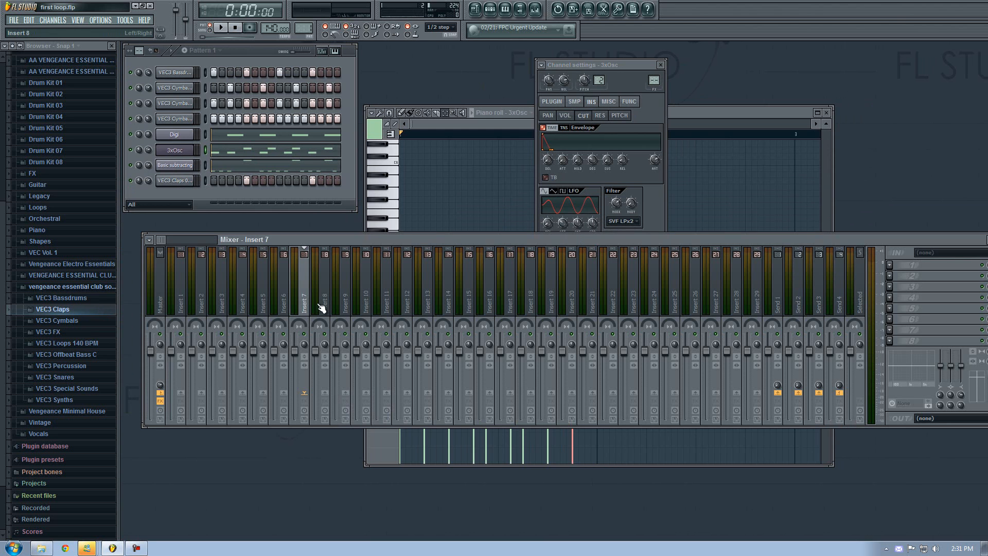
- Select the 3x Osc channel and link it to mixer track Insert 1
click(185, 148)
click(170, 154)
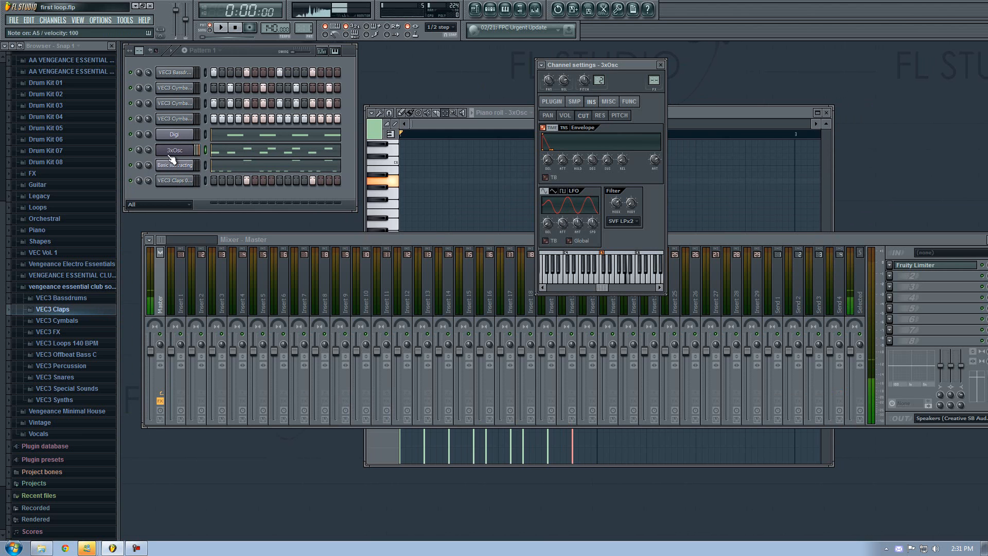
click(189, 284)
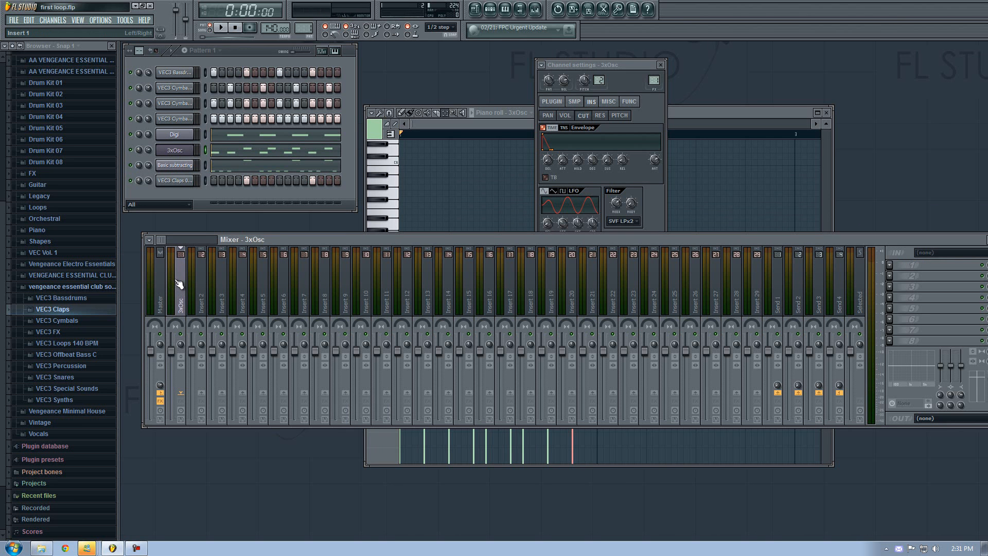
right_click(178, 284)
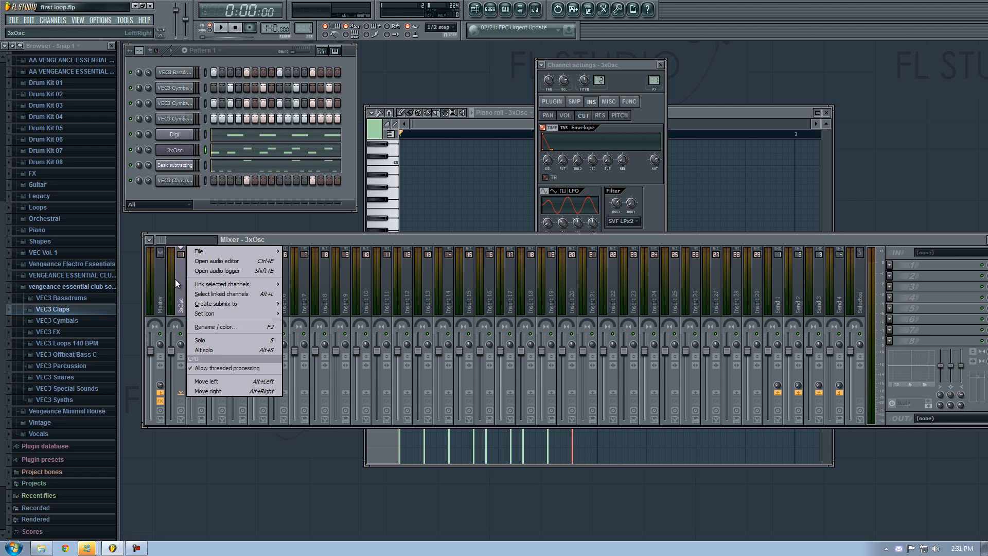
mouse_move(233, 284)
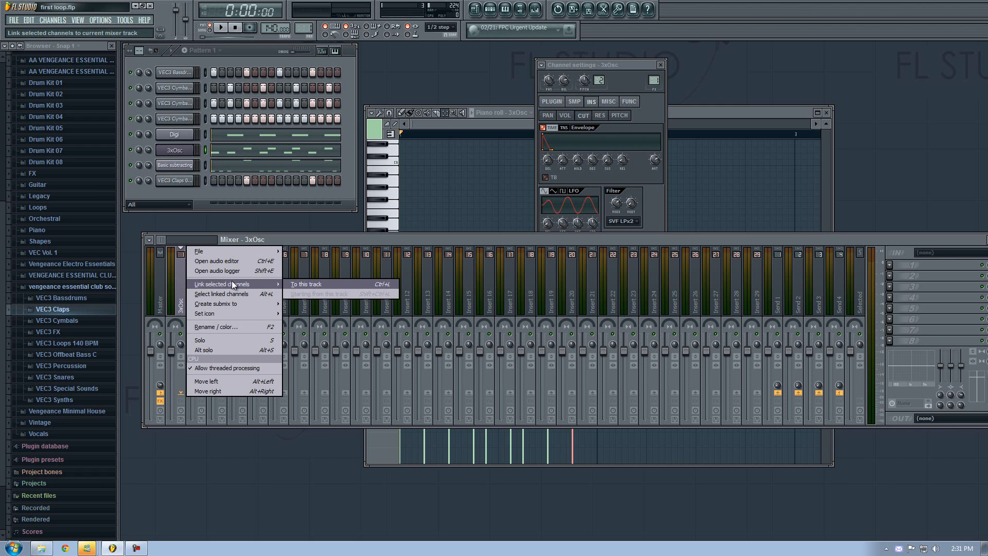
click(295, 286)
- Check the target mixer track of the 3x Osc channel and show its oscillator settings
click(180, 154)
mouse_move(655, 81)
mouse_down()
mouse_move(660, 45)
mouse_move(654, 91)
mouse_move(657, 63)
mouse_move(664, 80)
mouse_up()
click(553, 102)
click(172, 147)
click(173, 147)
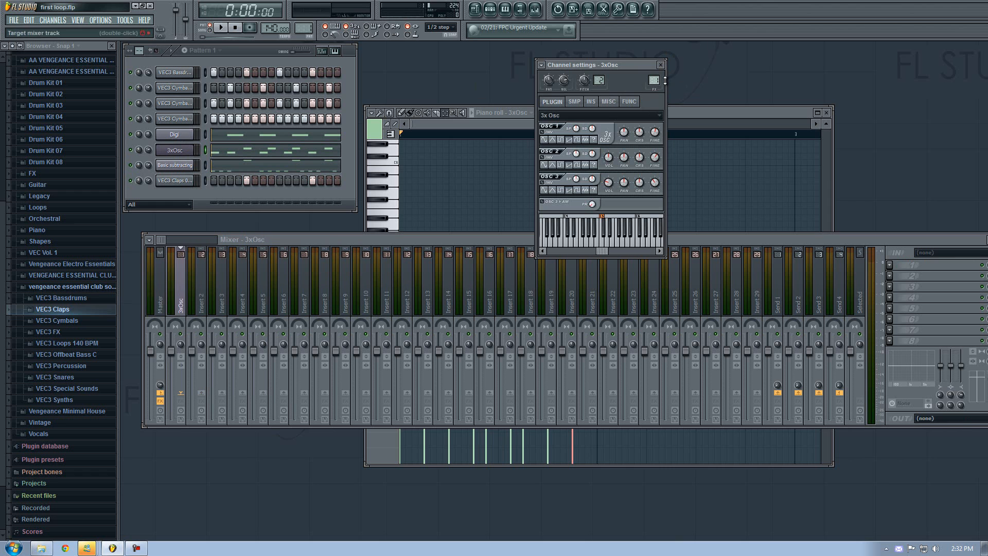
- Place the mixer directly beside the browser and play the pattern to check the signal on the 3xOsc mixer track
click(311, 238)
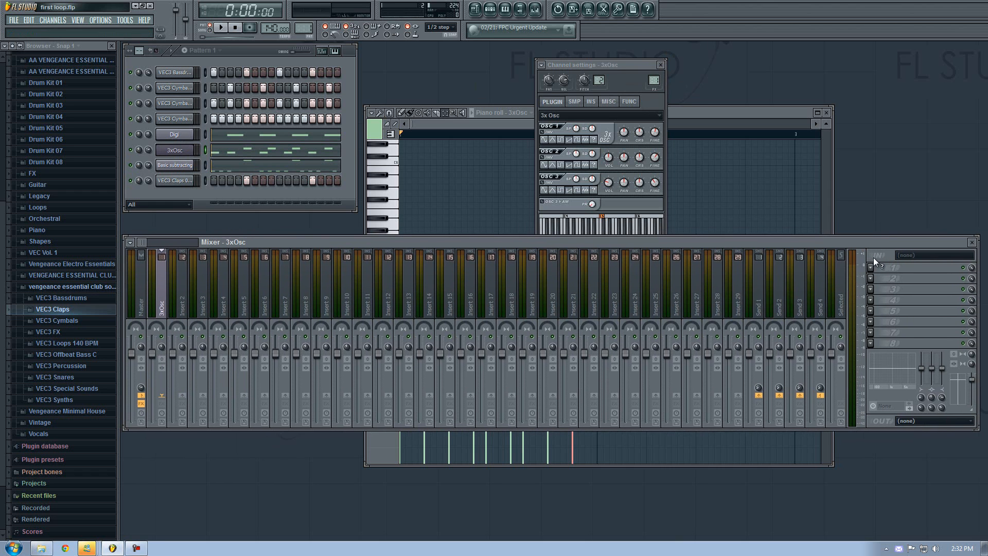
key(space)
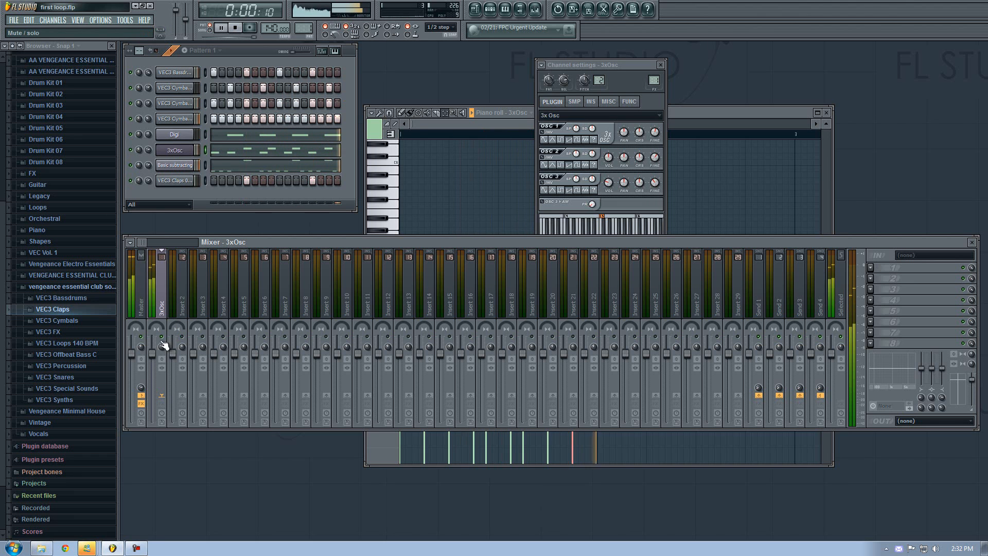
key(space)
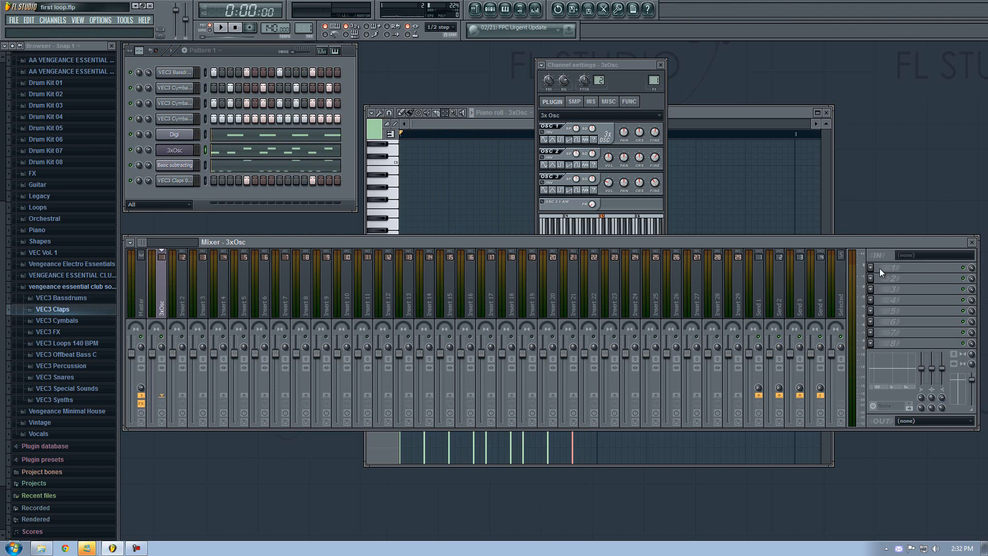
key(z)
drag(899, 245, 897, 240)
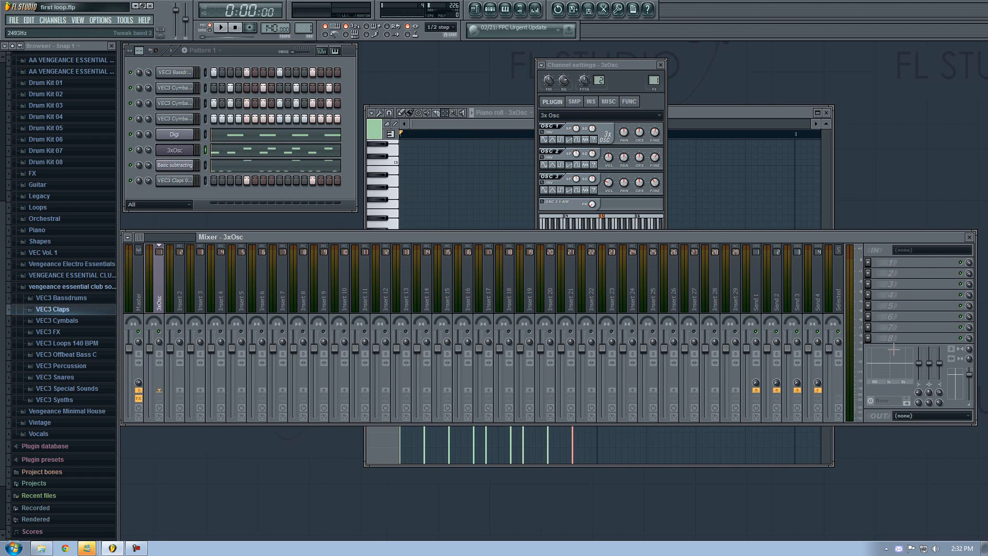
- Load Fruity Reeverb into the first effect slot of the 3xOsc mixer track and move its window off the step sequencer's channels
click(868, 262)
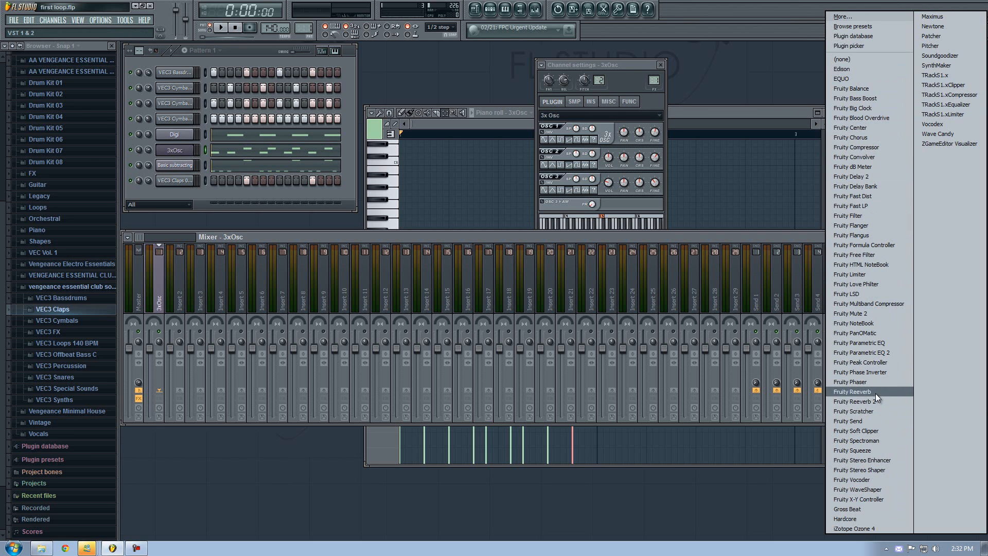
click(852, 392)
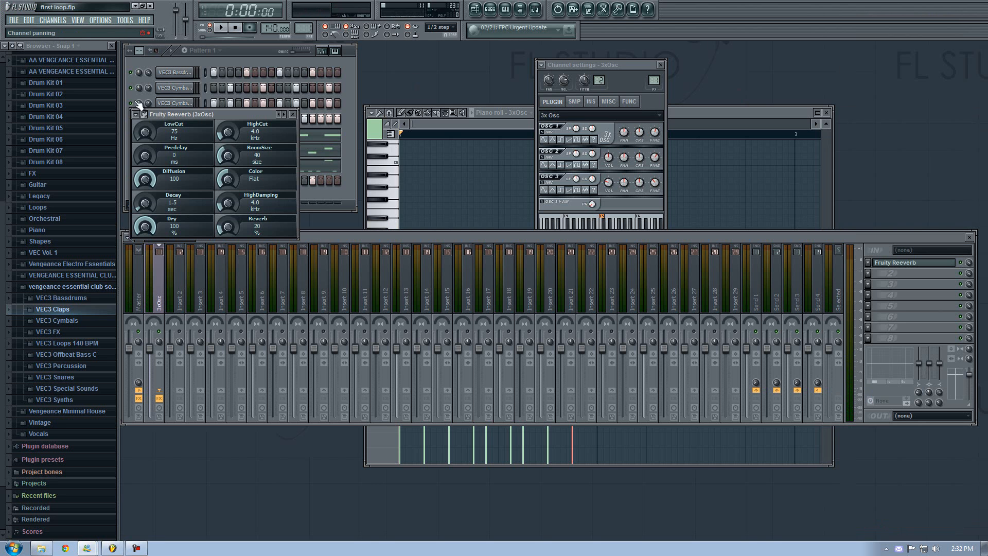
click(144, 114)
click(144, 114)
drag(168, 115, 371, 117)
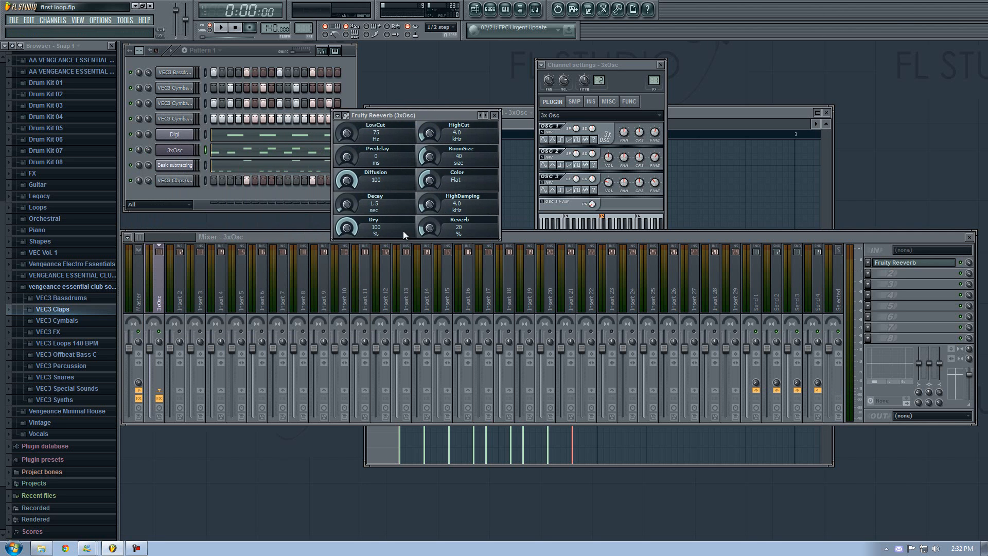
- Set the reverb to 564 Hz low cut, high cut off, 1.7 sec decay and 17% reverb, and play the pattern
drag(432, 212, 434, 239)
drag(433, 137, 435, 28)
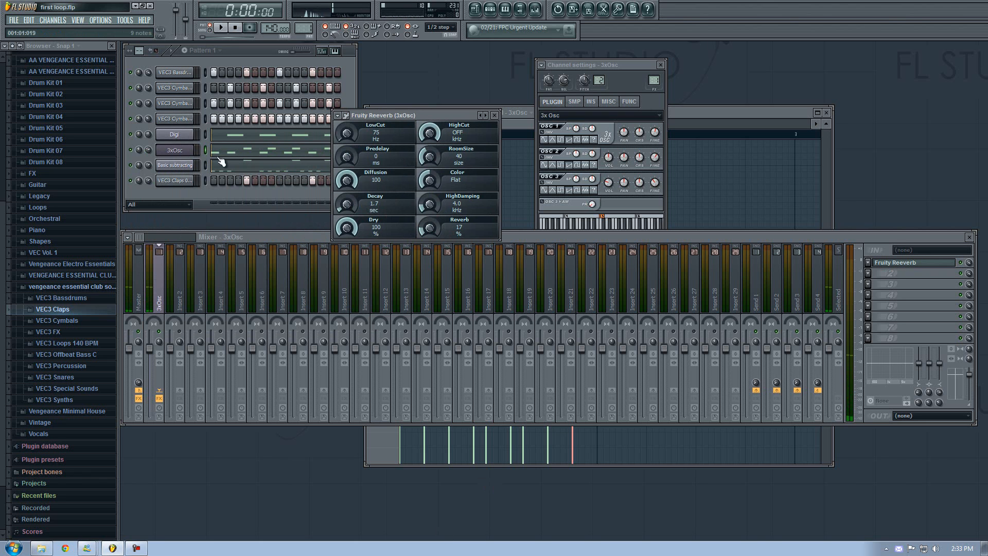
drag(354, 120, 357, 107)
key(space)
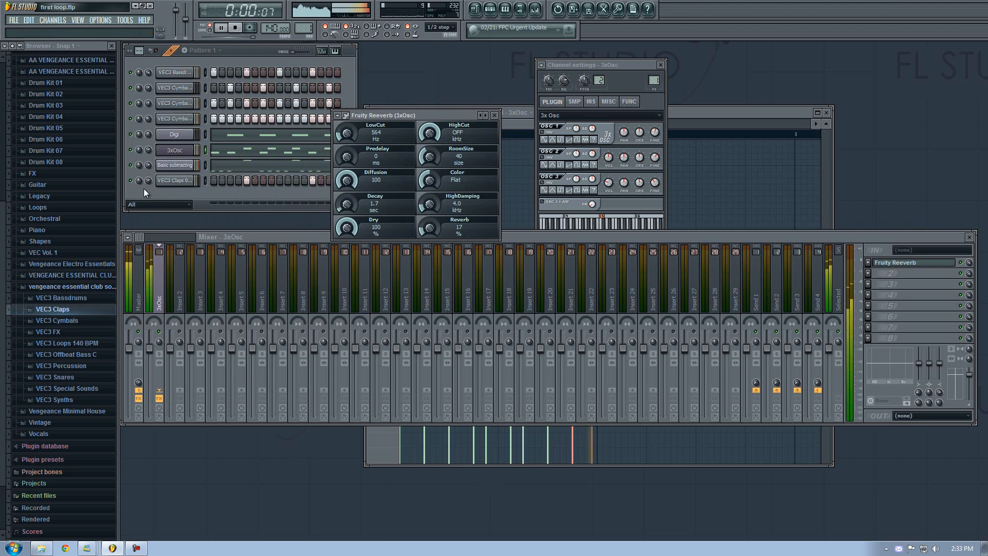
key(space)
- Solo the 3xOsc channel in the step sequencer and start playback
right_click(131, 150)
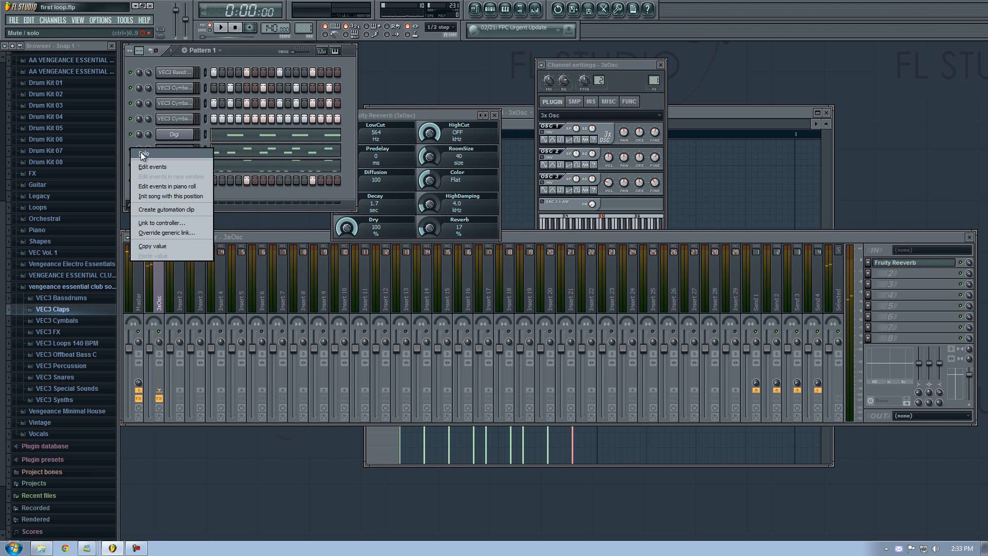
click(142, 153)
key(space)
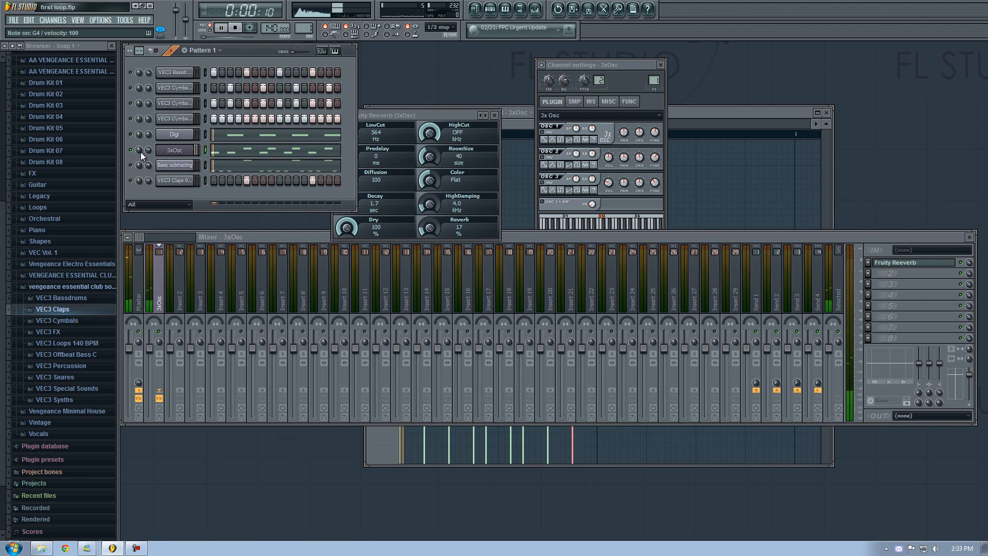
- Load Fruity Delay 2 into the second effect slot of the 3xOsc track, stop playback and move its window over the mixer
click(869, 272)
click(881, 177)
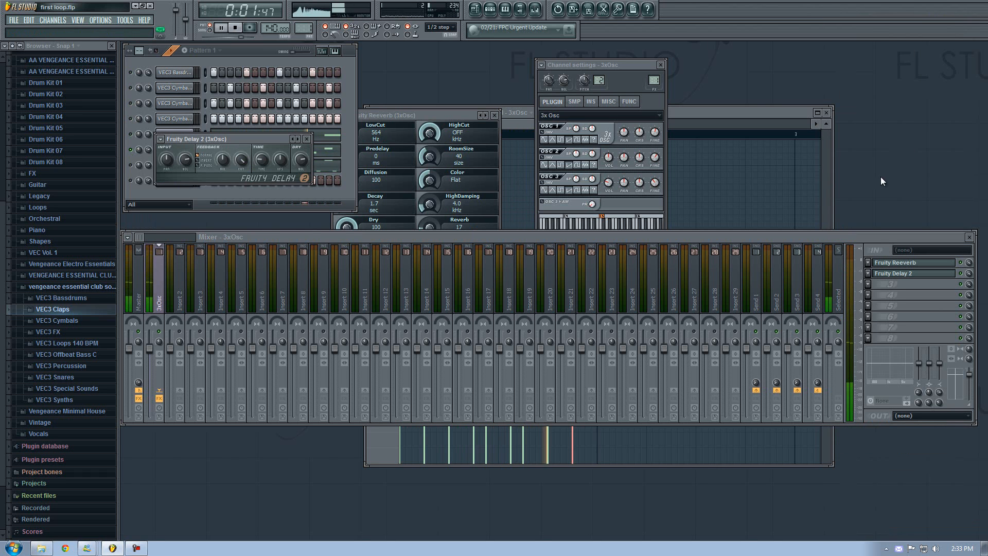
key(space)
drag(206, 137, 224, 239)
- Apply the JP Delay preset to Fruity Delay 2 and audition the soloed melody
click(179, 241)
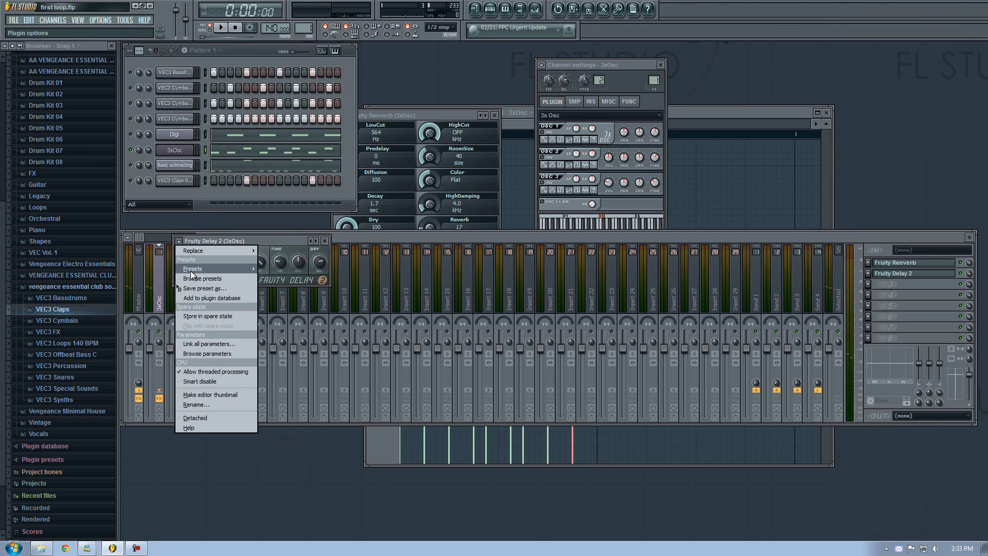
mouse_move(191, 274)
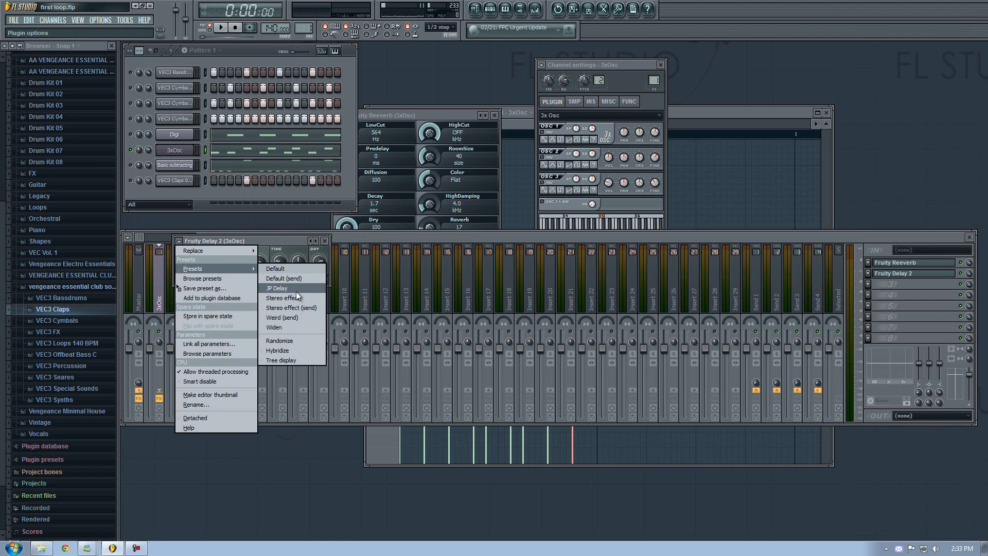
click(288, 288)
key(space)
click(964, 274)
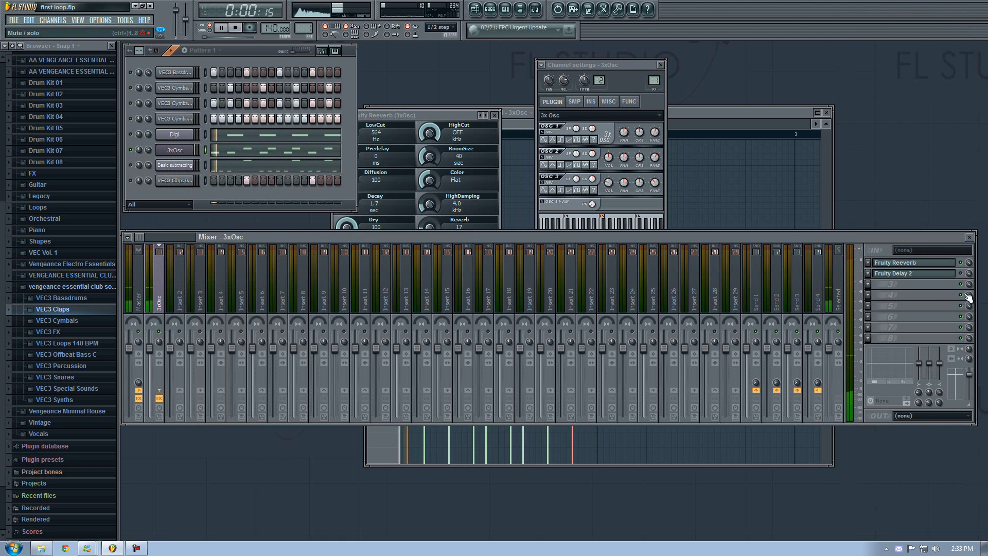
key(space)
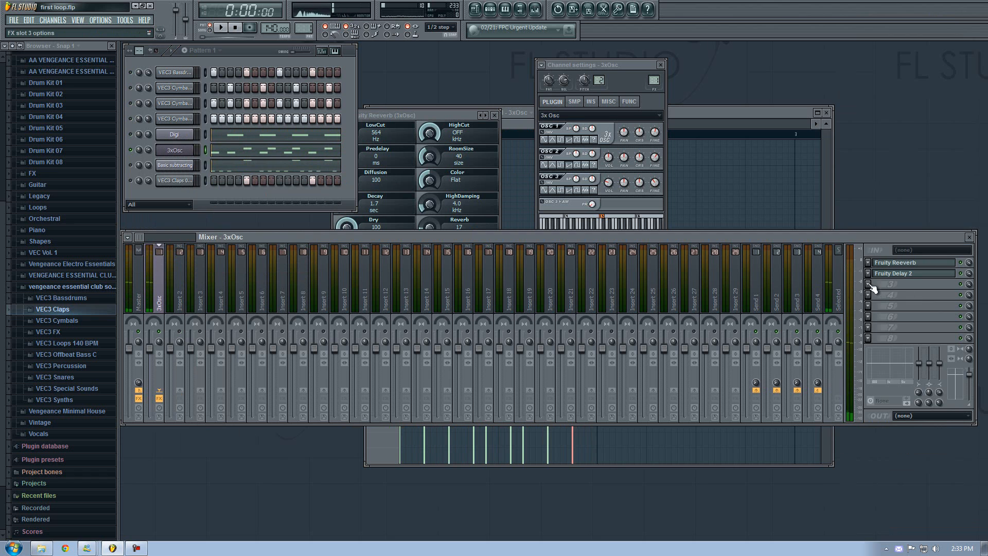
- Load Fruity Parametric EQ 2 into the third effect slot, boost its high-shelf band 7 and play the melody
click(872, 287)
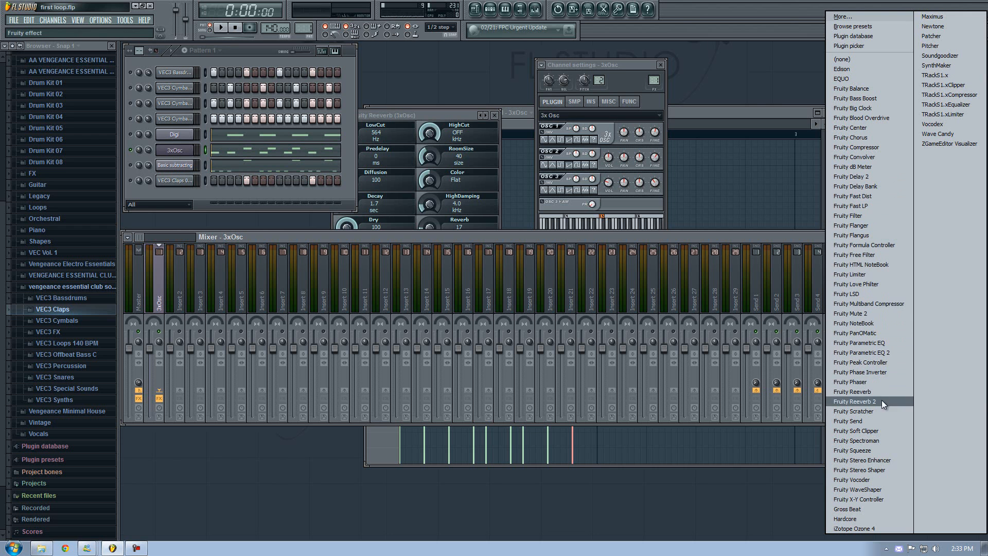
click(887, 352)
mouse_move(362, 248)
mouse_down()
mouse_move(359, 232)
mouse_move(344, 233)
mouse_move(360, 226)
mouse_move(340, 241)
mouse_move(362, 246)
mouse_up()
key(space)
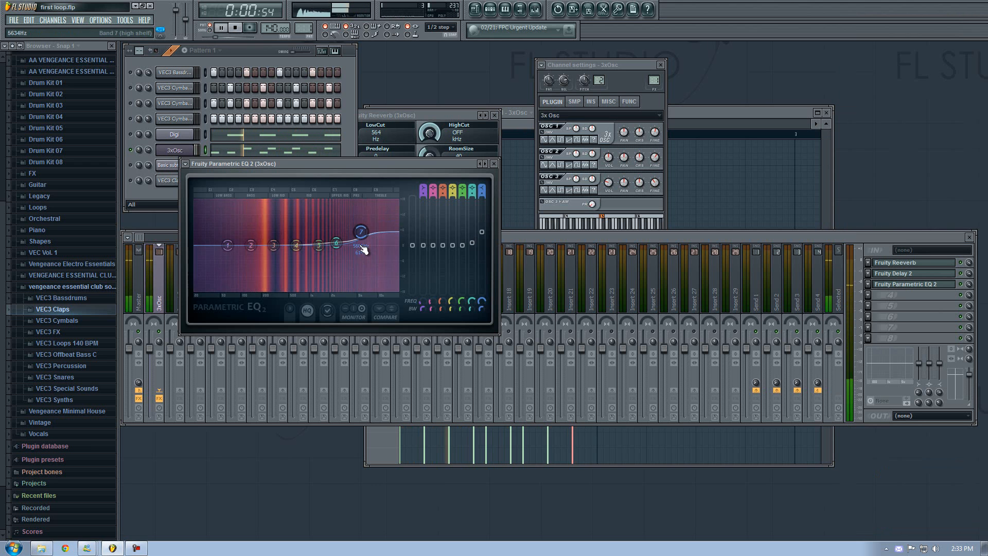
- Open the 3xOsc piano roll, try shifting the fifth melody note to a higher pitch, audition it and close the piano roll
click(202, 145)
right_click(197, 146)
click(238, 152)
key(space)
drag(492, 261, 488, 246)
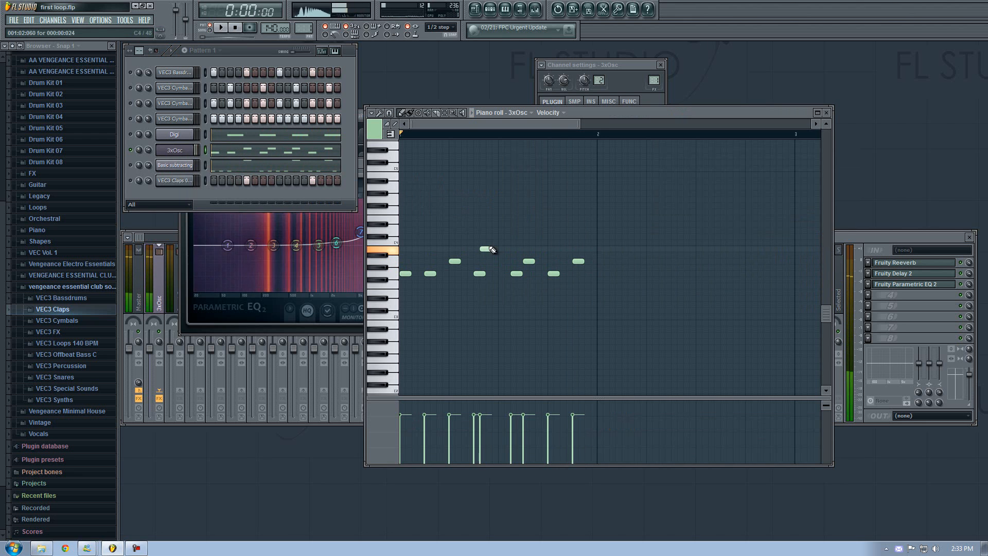
key(space)
click(826, 112)
key(space)
- Load Fruity Flanger into the fourth effect slot of the 3xOsc track and move it up to the first slot
click(868, 295)
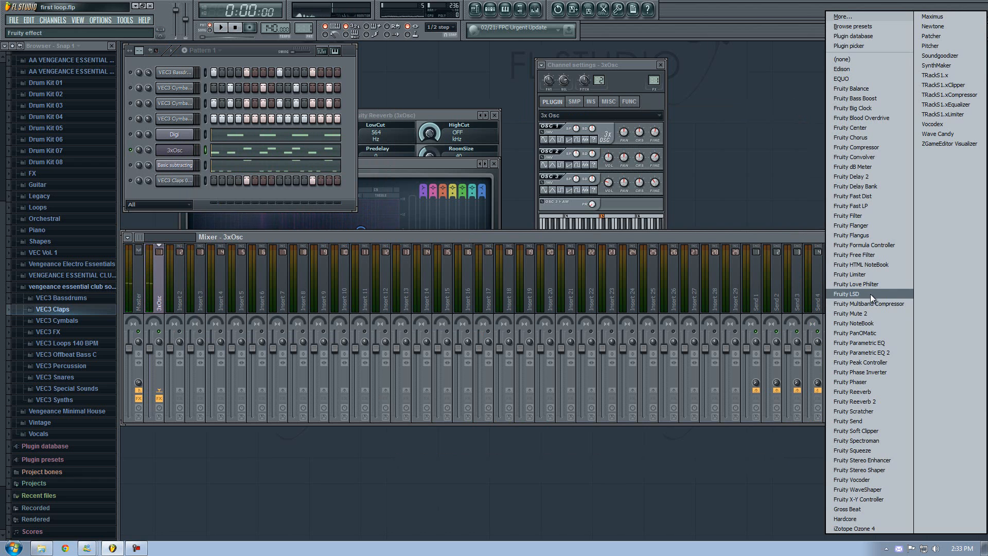
click(872, 224)
click(866, 295)
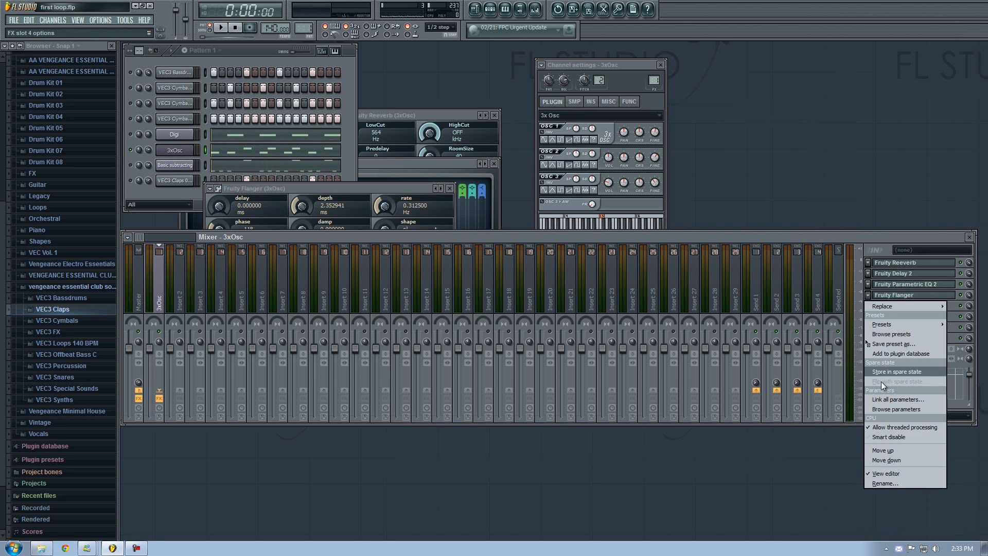
click(883, 450)
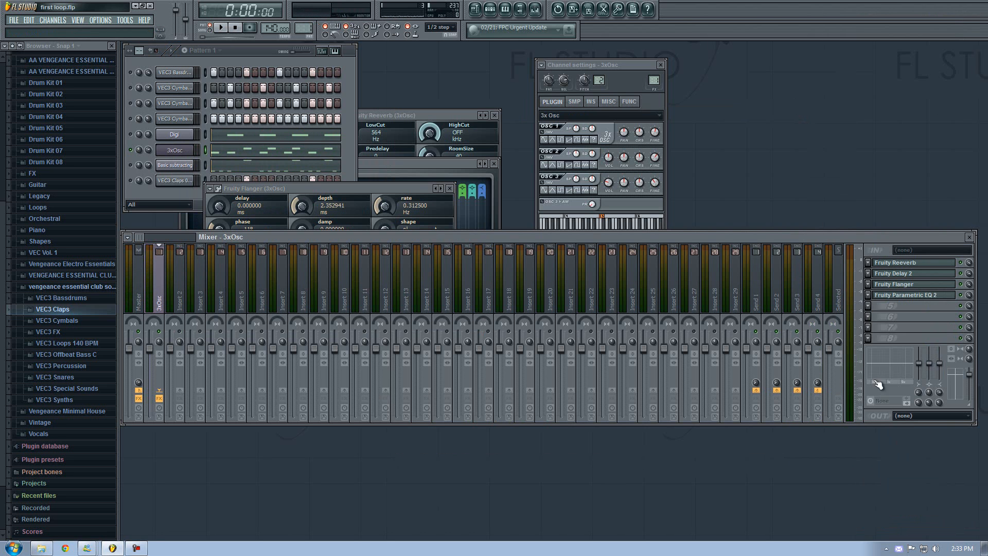
click(867, 284)
click(894, 437)
click(894, 274)
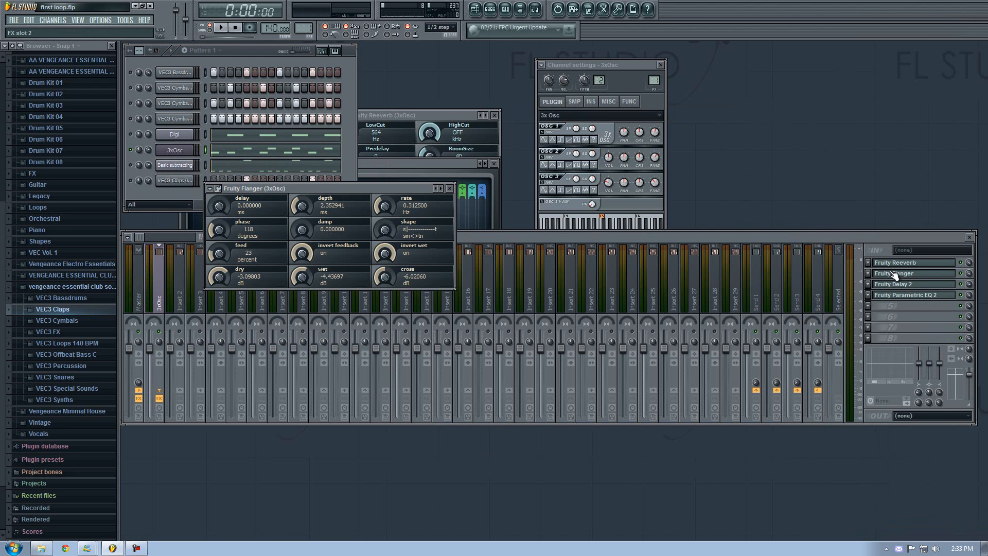
click(867, 273)
click(894, 427)
click(905, 273)
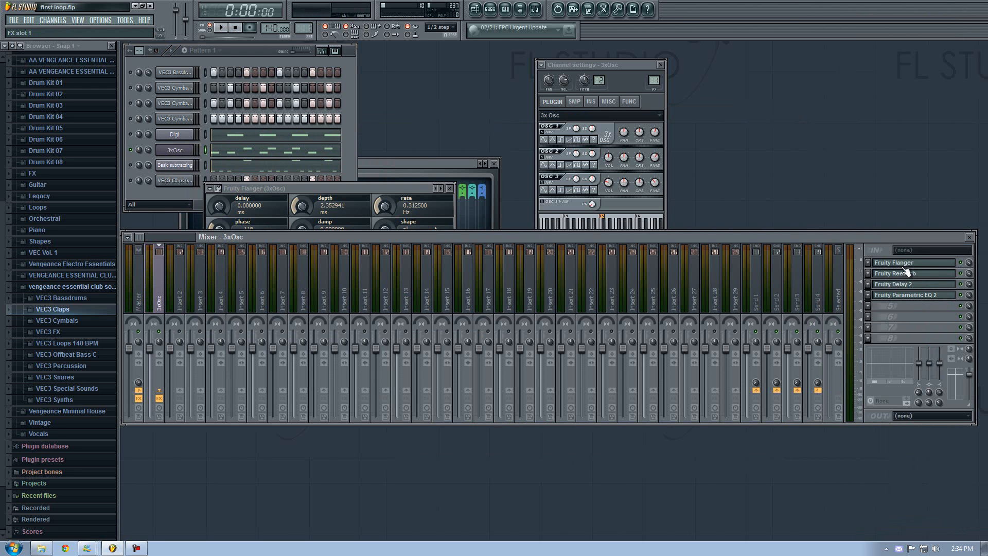
click(210, 189)
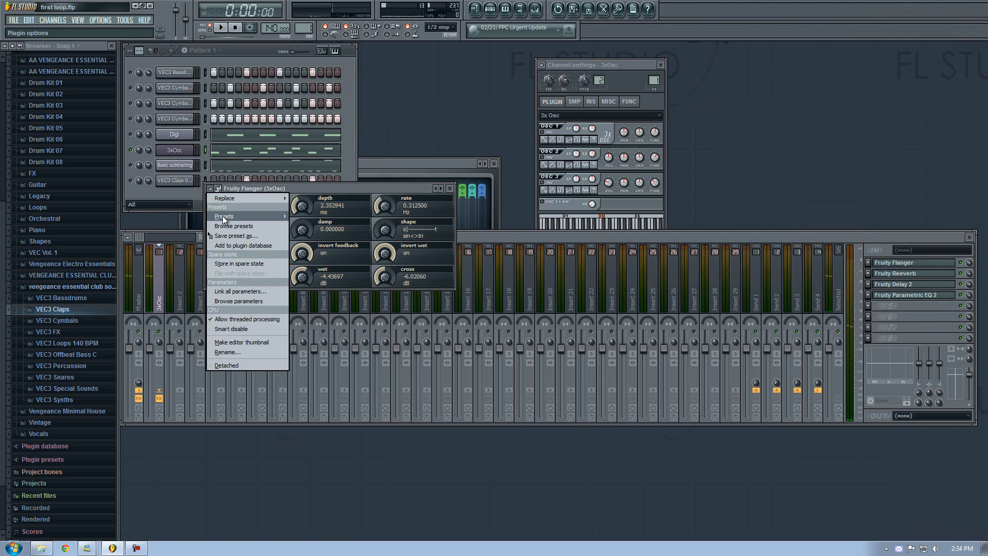
mouse_move(225, 217)
click(323, 187)
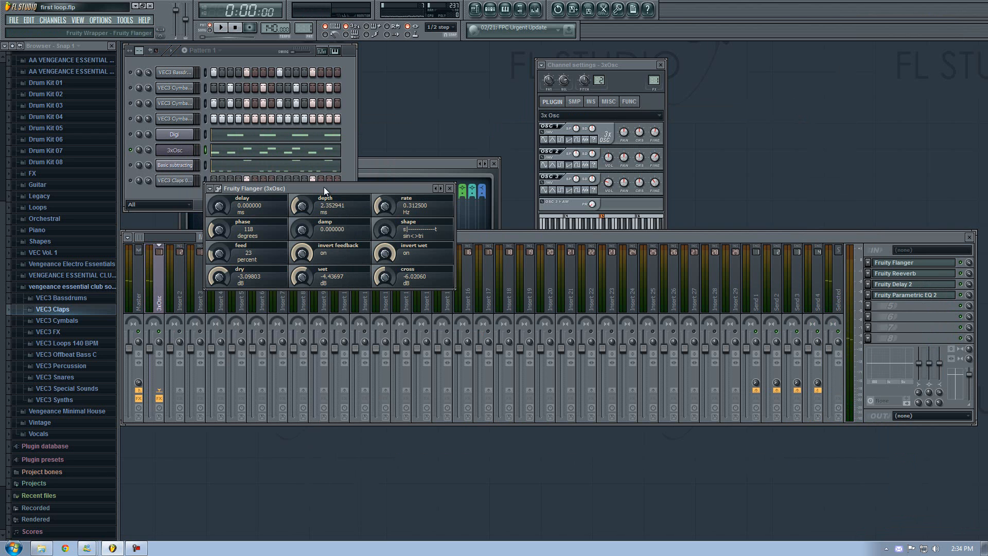
click(208, 189)
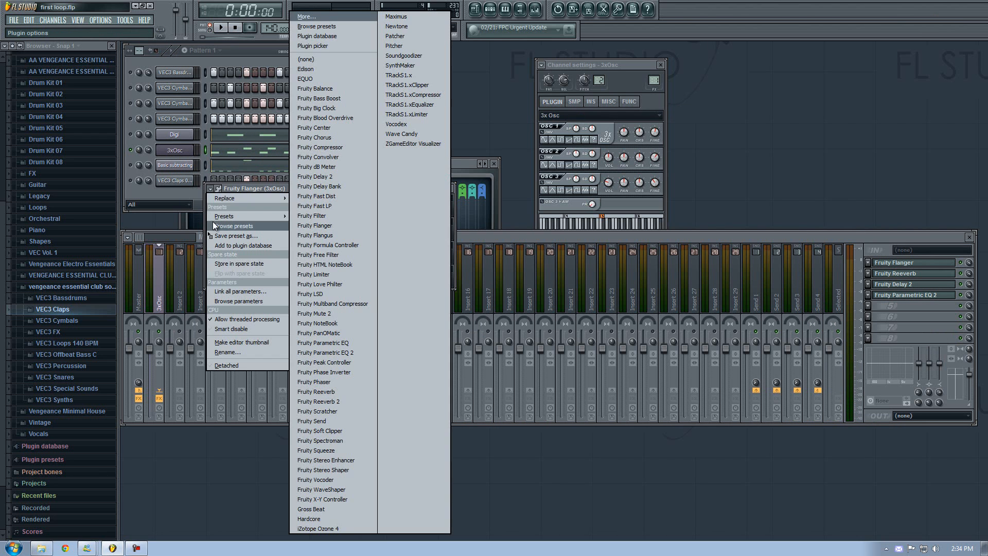
click(238, 188)
click(210, 188)
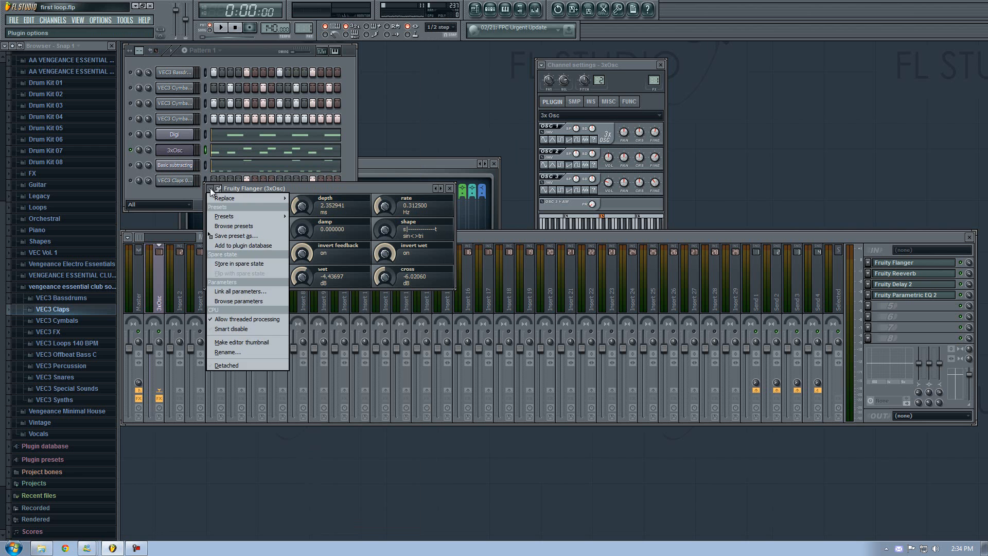
click(211, 188)
- Switch Fruity Flanger to a preset with about 7 ms delay, 10 ms depth, 160 degrees phase and 25 percent feed
click(211, 188)
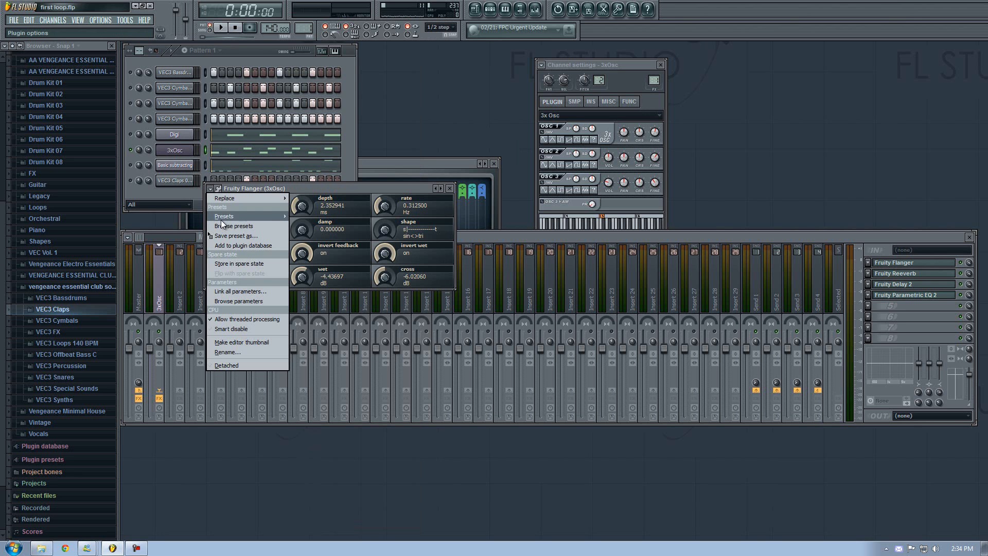
mouse_move(227, 216)
click(332, 285)
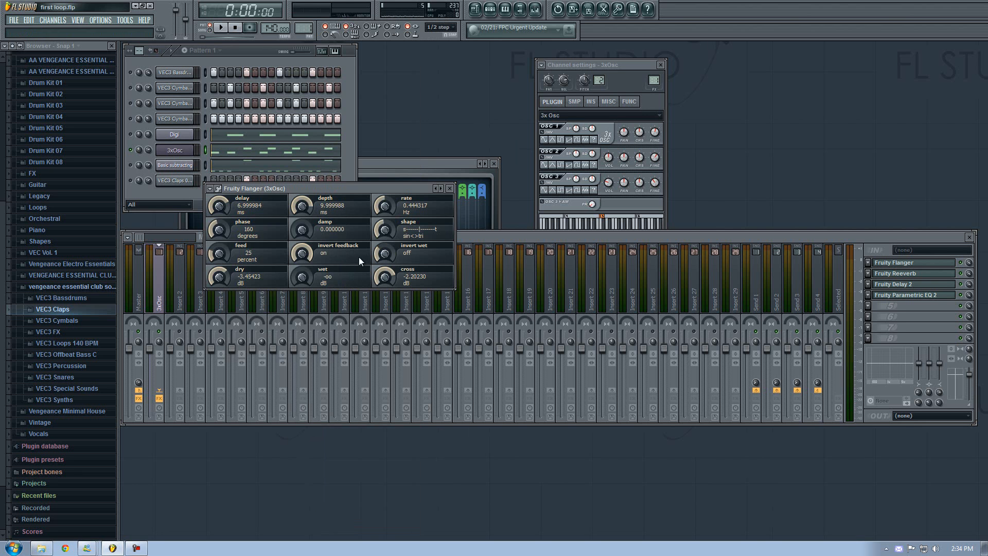
- Lower the 3xOsc mixer track's volume fader to 92% (-1.8 dB) during playback, then stop
key(space)
drag(150, 349, 152, 355)
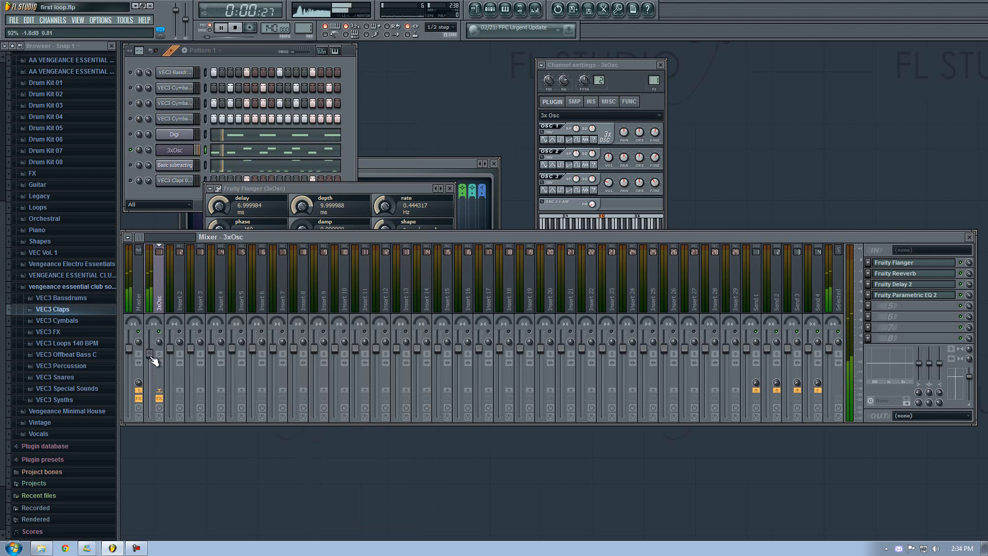
key(space)
- Open the 3xOsc piano roll, play the melody and unsolo the channel to hear it with the whole pattern
right_click(193, 147)
click(227, 153)
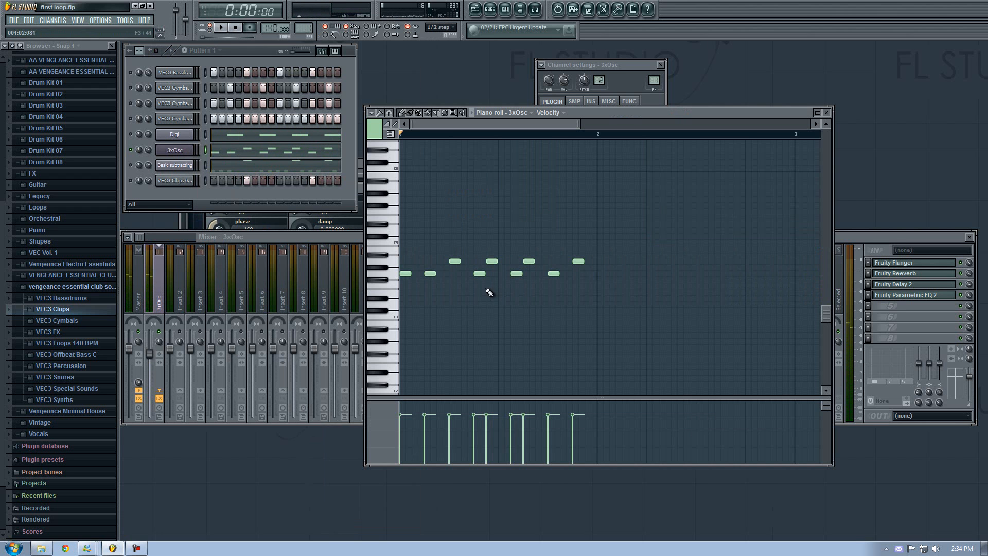
key(space)
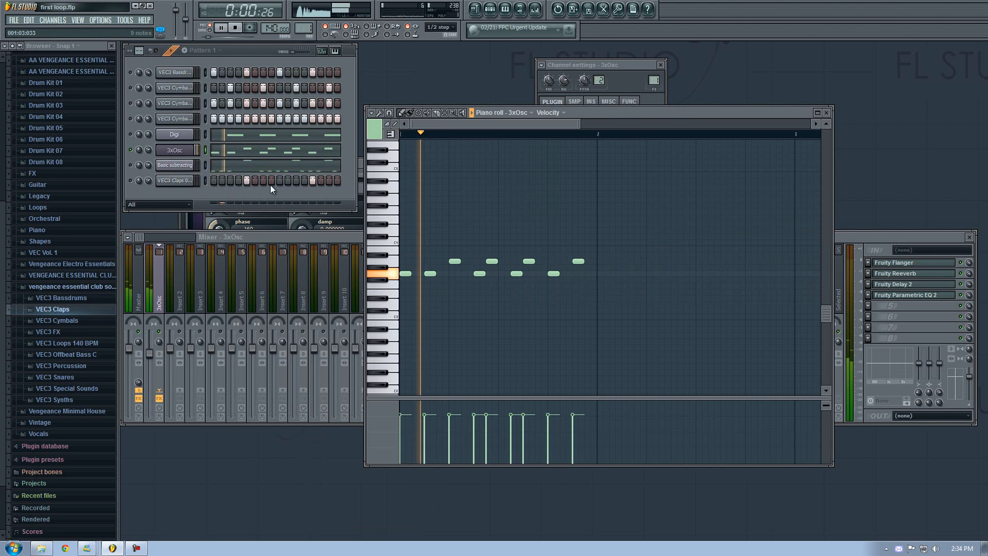
right_click(130, 149)
click(137, 156)
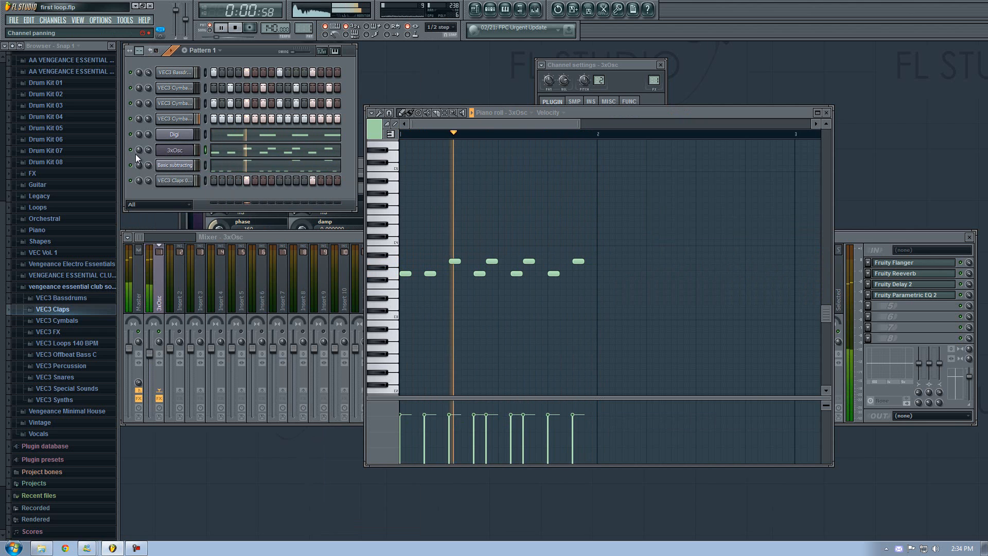
key(space)
- Route the VEC3 Bassdrums Trance 42 channel to mixer track 1, moving 3xOsc to track 2, and play the pattern
click(178, 72)
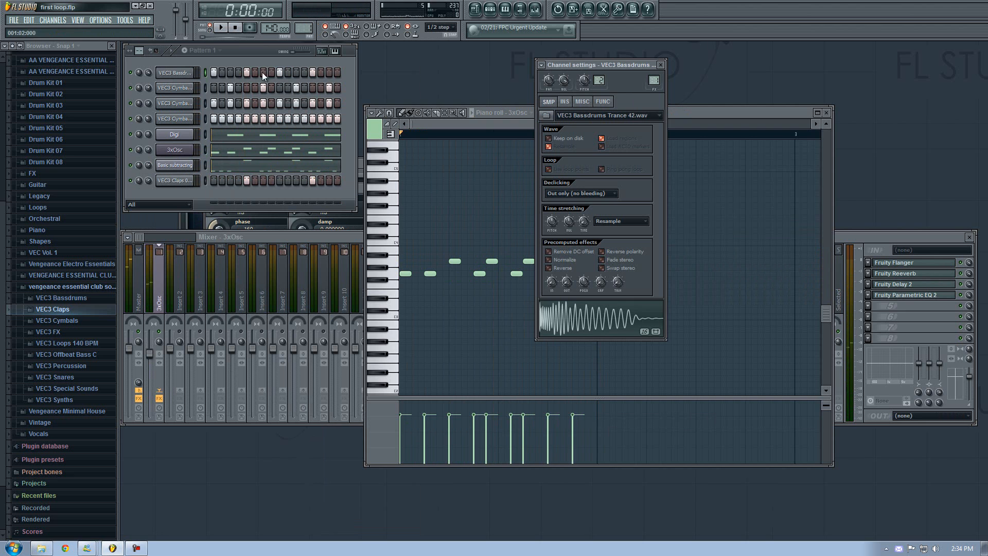
click(176, 287)
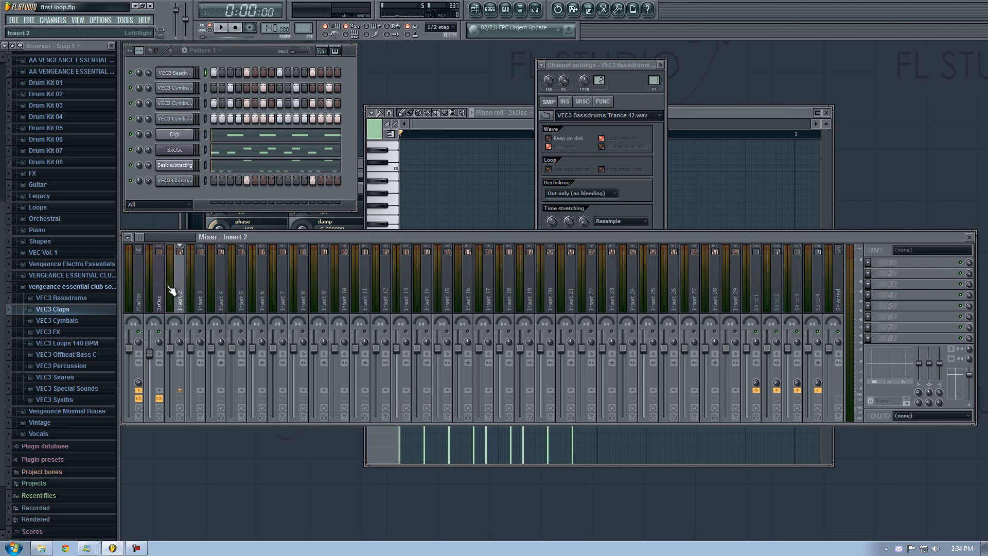
scroll(172, 289, up, 1)
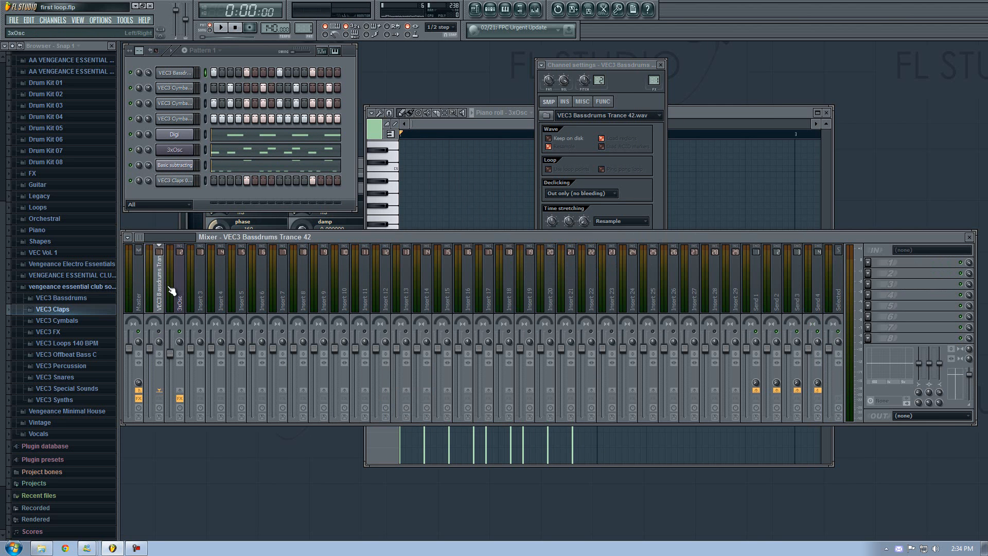
click(624, 64)
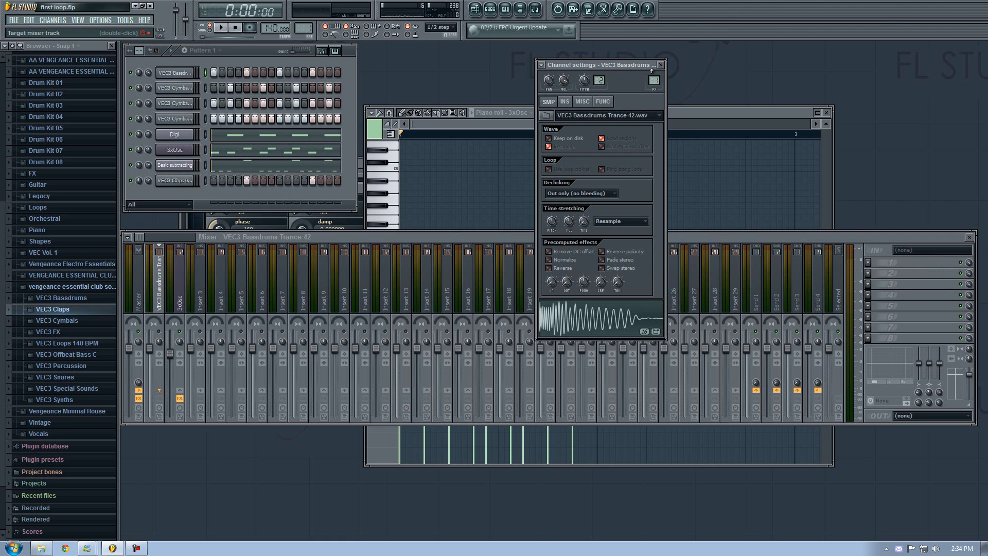
key(space)
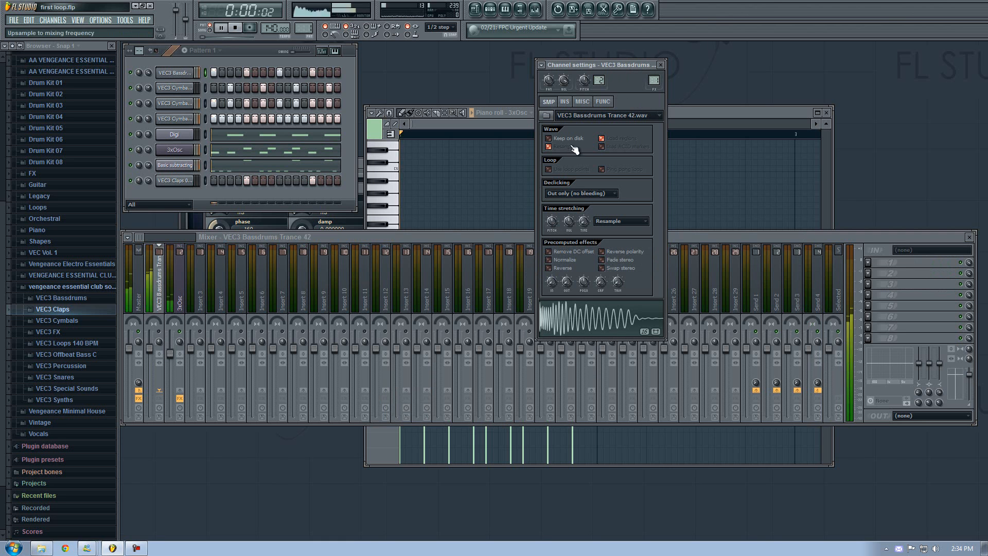
click(661, 65)
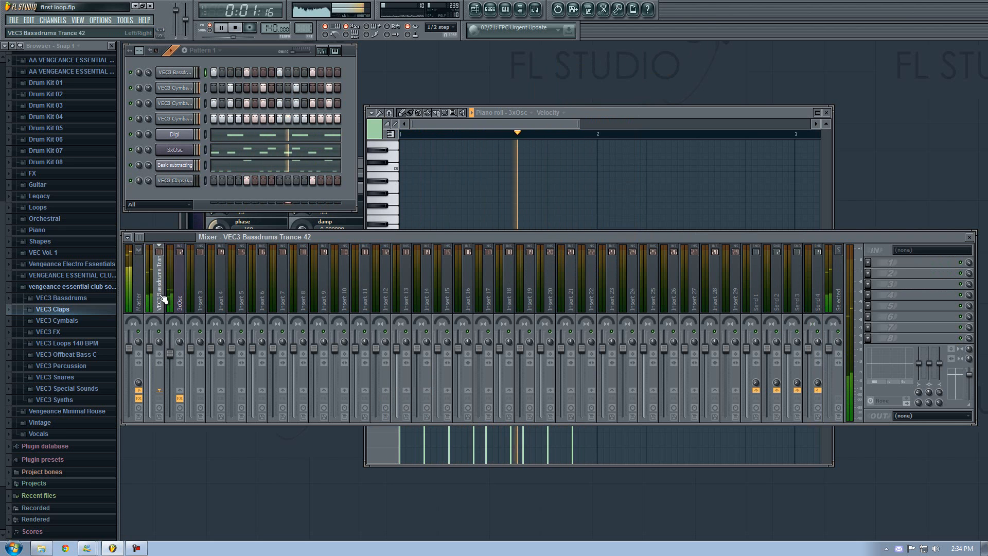
click(179, 301)
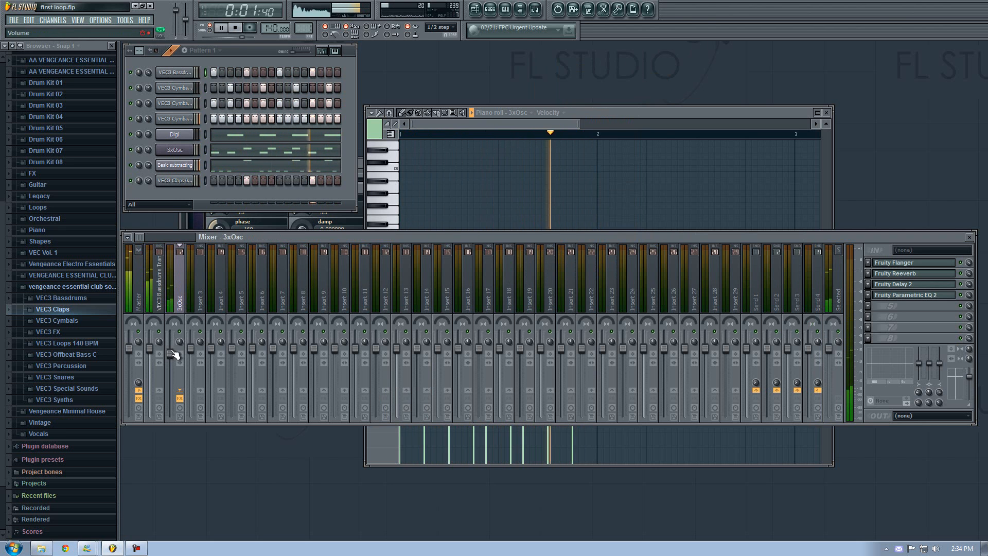
key(space)
- Route the Digi and Basic subtracting channels to mixer track 3 together and play the two channels soloed
click(180, 137)
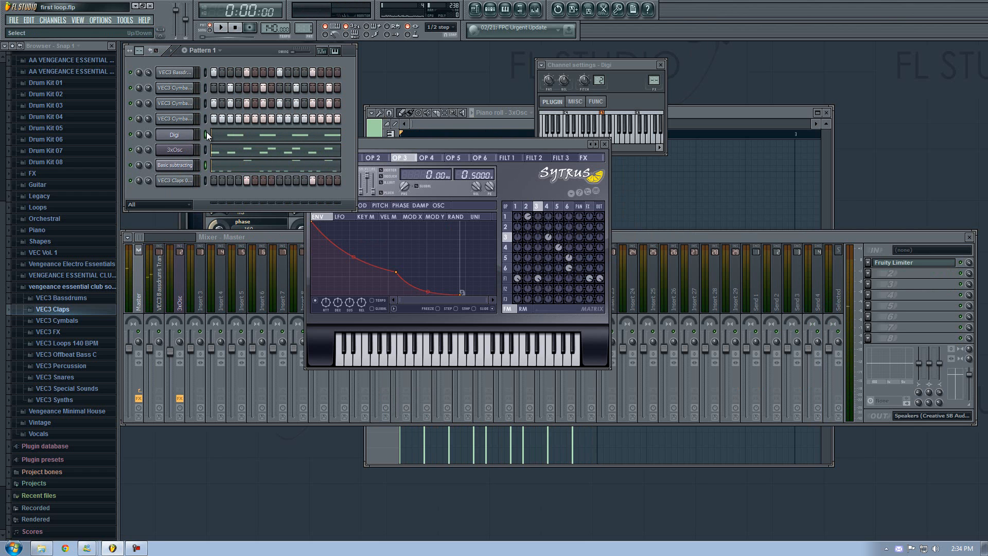
click(206, 165)
click(201, 283)
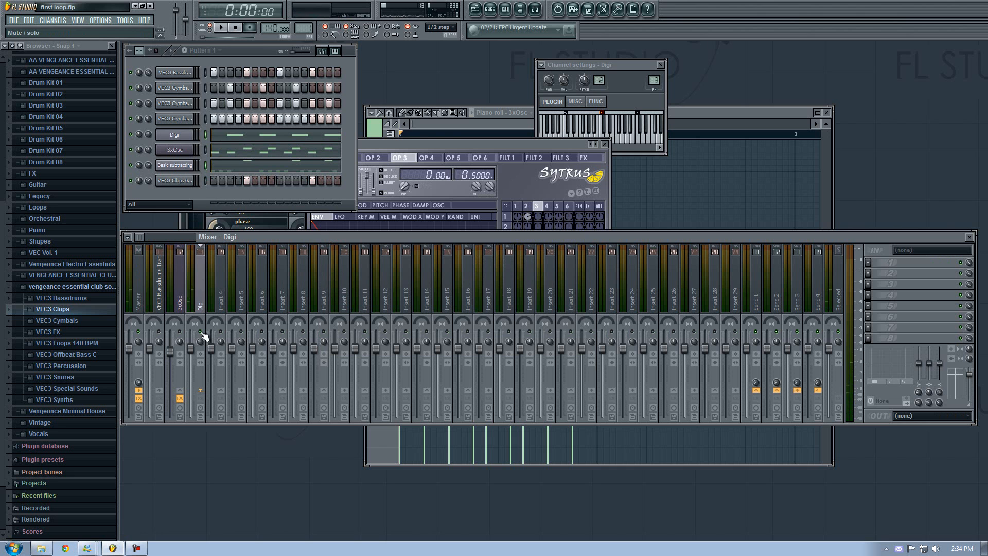
key(space)
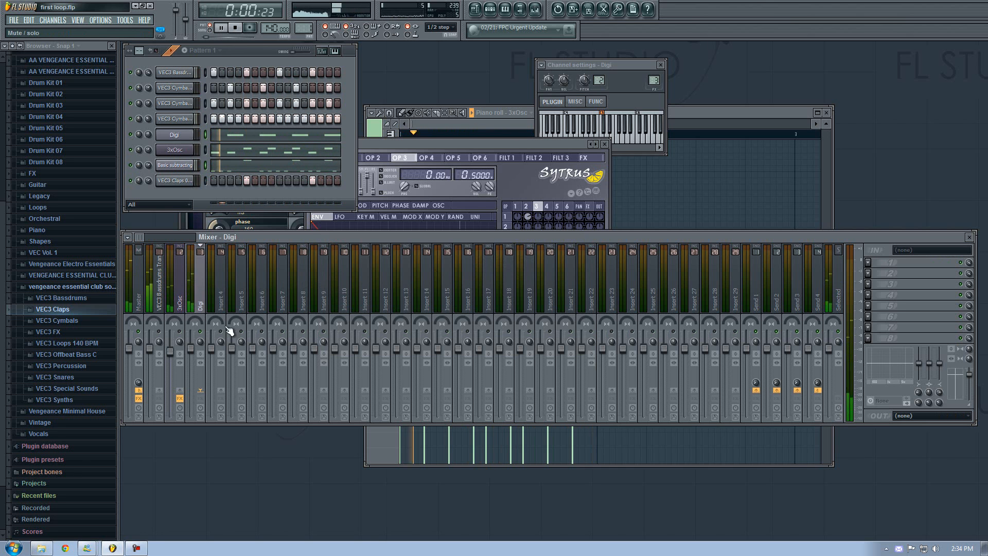
key(space)
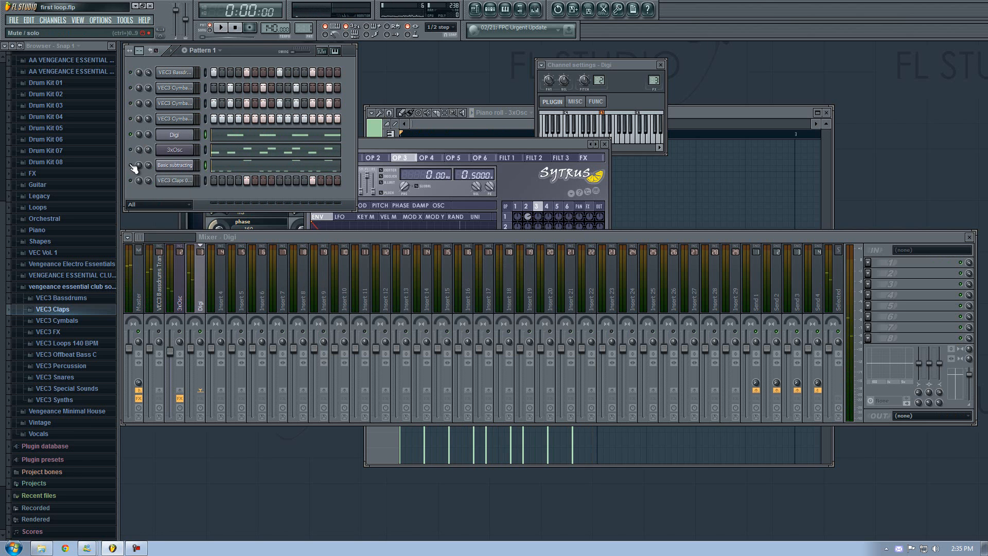
key(space)
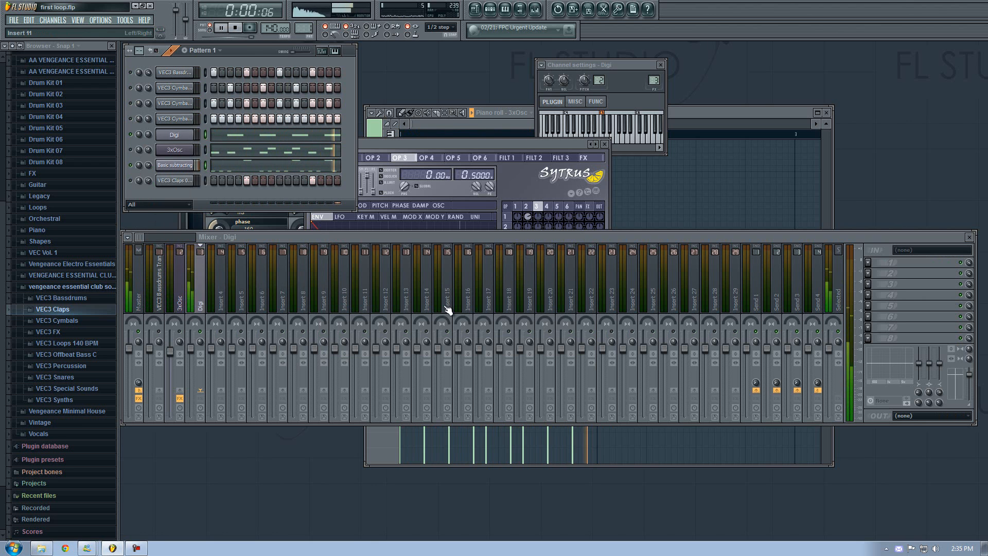
- Try Fruity Reeverb in the first effect slot of the Digi mixer track and remove it again
click(868, 263)
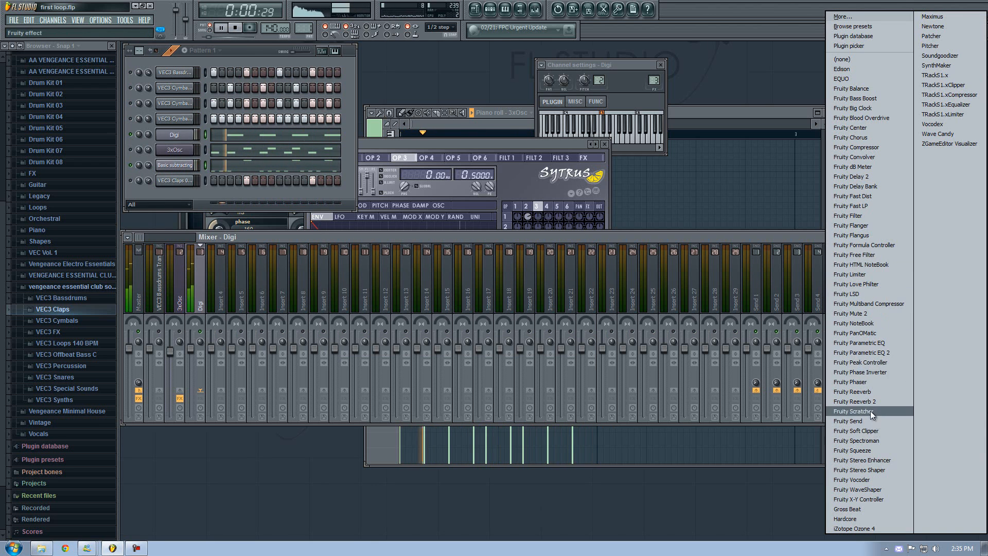
click(868, 389)
key(space)
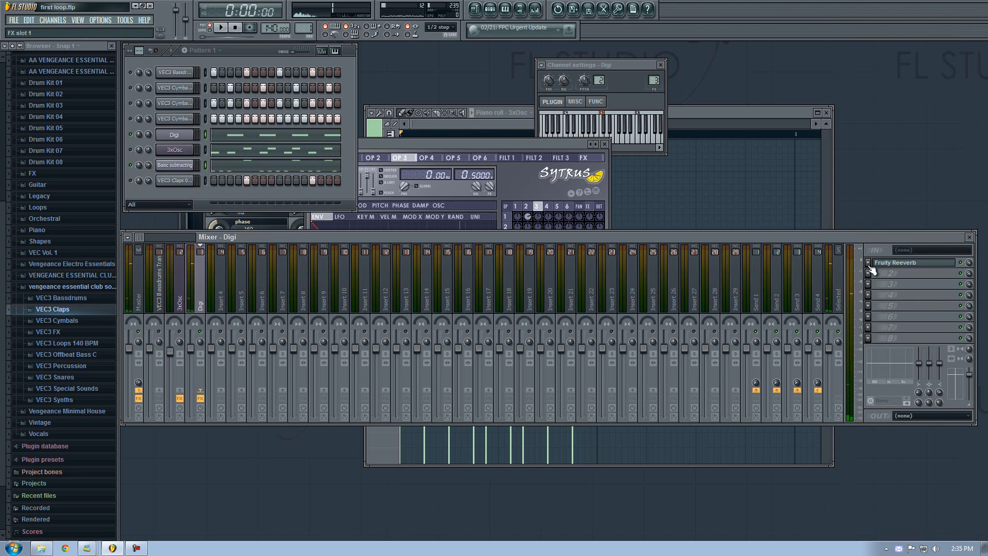
click(868, 263)
mouse_move(869, 271)
click(842, 60)
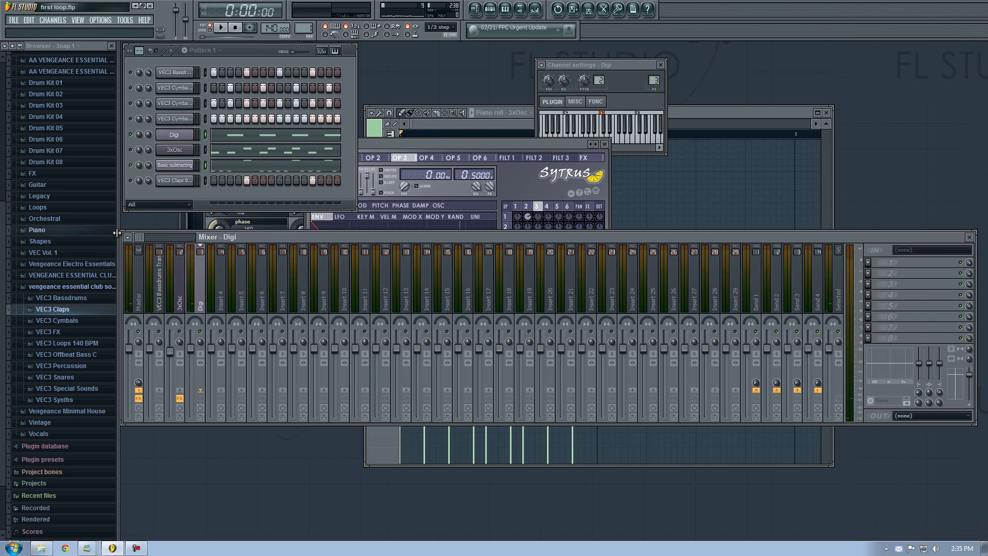
- Load Fruity Parametric EQ 2 into the first slot of the Digi mixer track and slightly boost its second low band
click(867, 262)
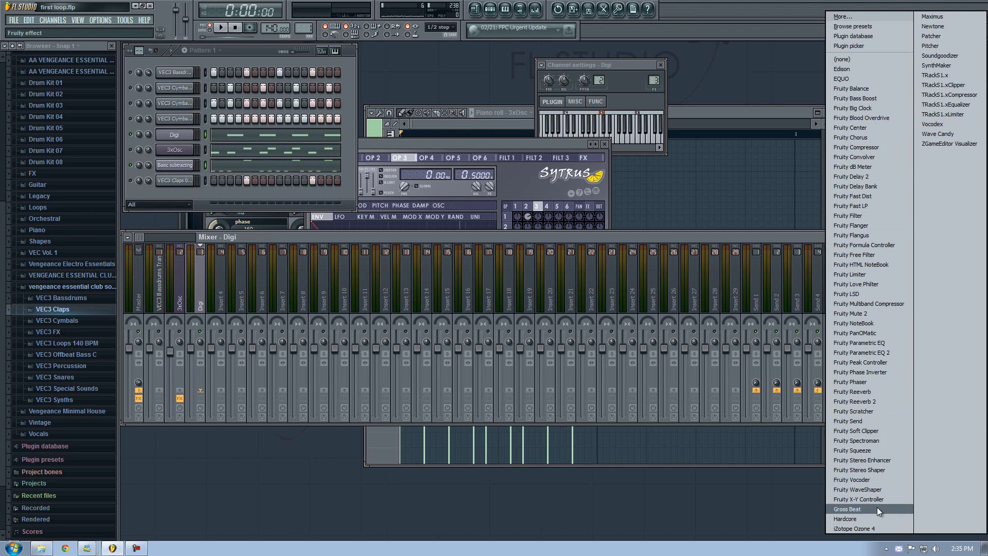
click(869, 353)
mouse_move(201, 196)
mouse_down()
mouse_move(201, 185)
mouse_move(193, 194)
mouse_up()
key(space)
click(903, 291)
click(869, 273)
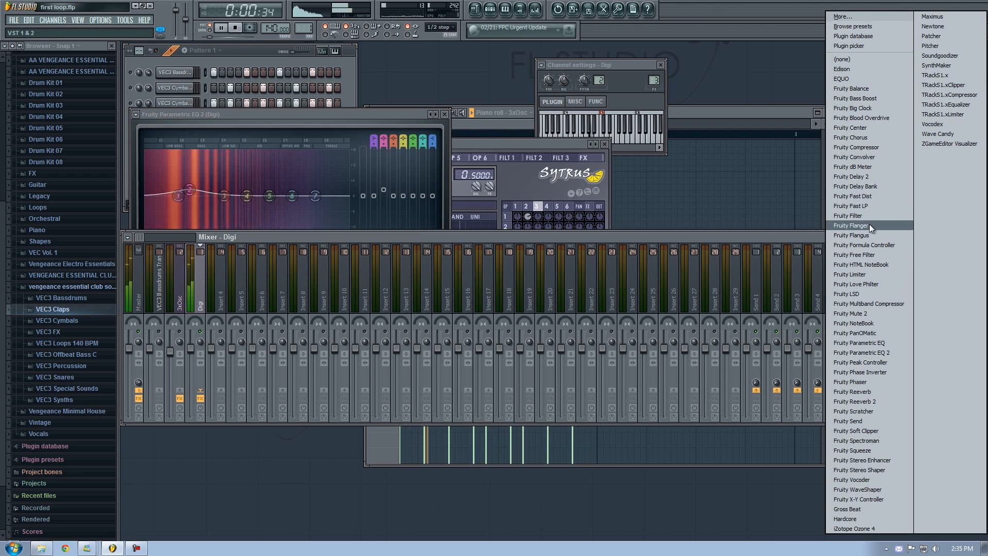
click(445, 114)
- Open the Digi piano roll and raise the second note of each pair by one octave
right_click(192, 132)
click(214, 135)
key(ctrl+a)
drag(448, 268, 437, 194)
drag(438, 193, 442, 192)
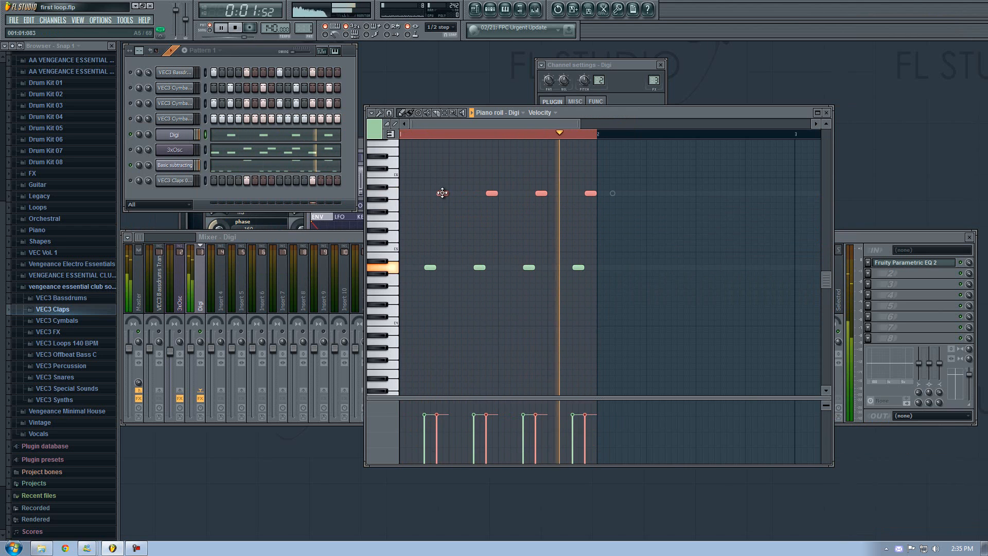
- Start the Digi bass pattern one step earlier with a low note before and after each high note, and play it
key(shift+i)
mouse_move(430, 267)
mouse_down()
mouse_move(454, 266)
mouse_move(416, 267)
mouse_up()
key(ctrl+a)
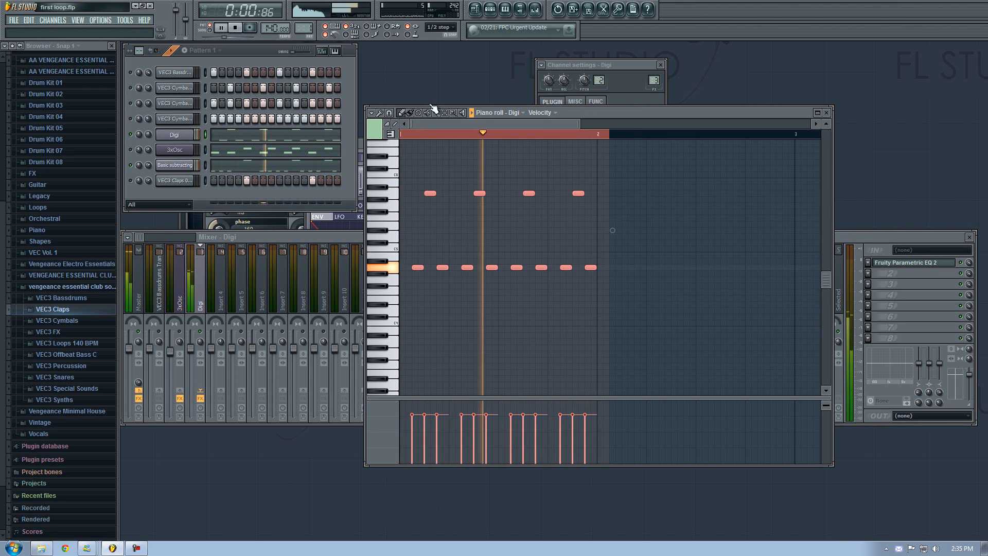
key(space)
click(412, 134)
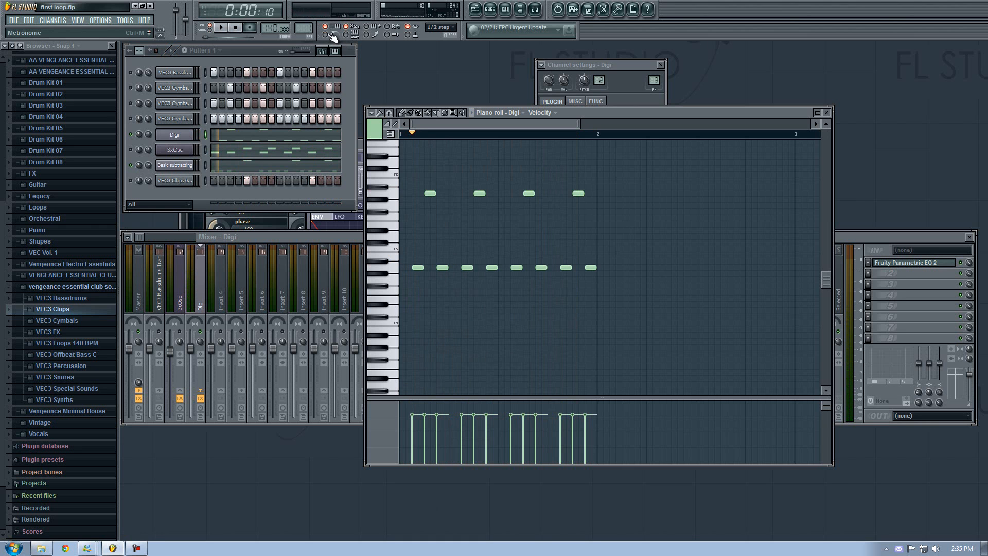
key(space)
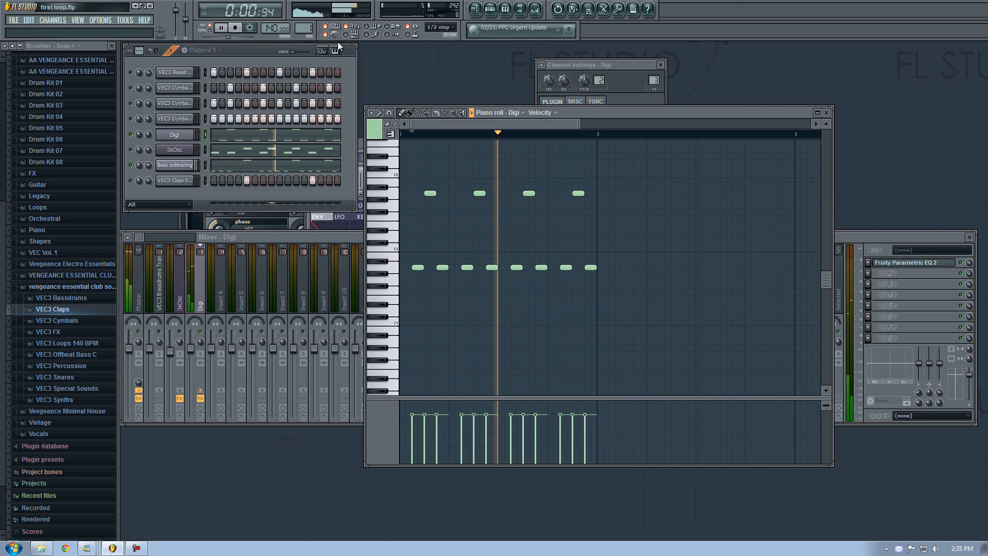
key(space)
- Unsolo the bass channels so all channels are active and play the whole pattern
right_click(137, 135)
click(138, 137)
right_click(138, 134)
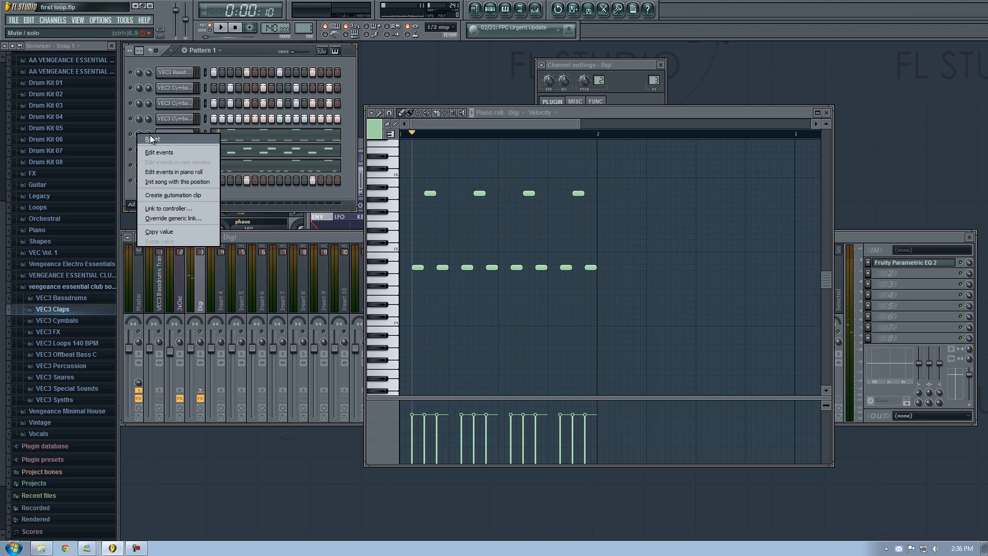
click(133, 132)
right_click(131, 134)
click(137, 135)
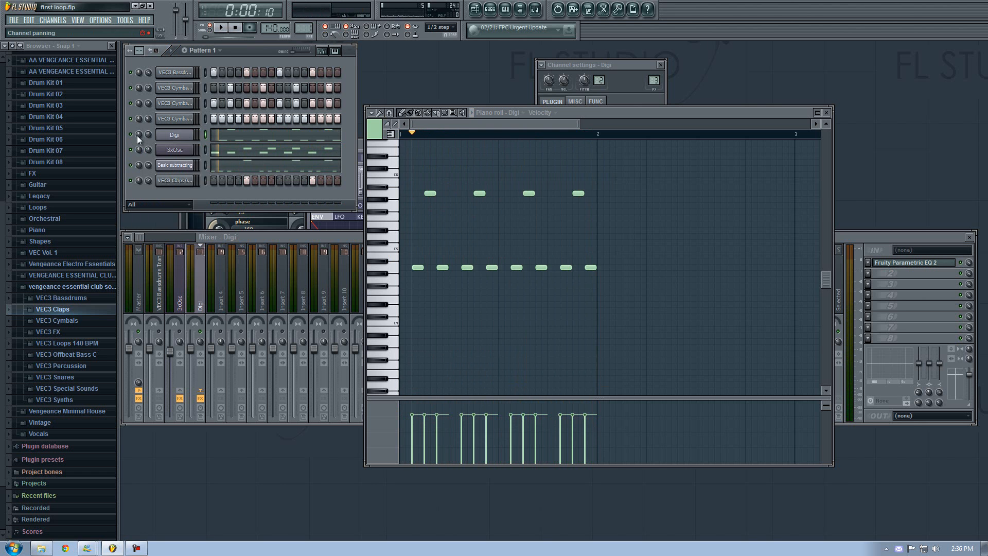
key(space)
click(203, 336)
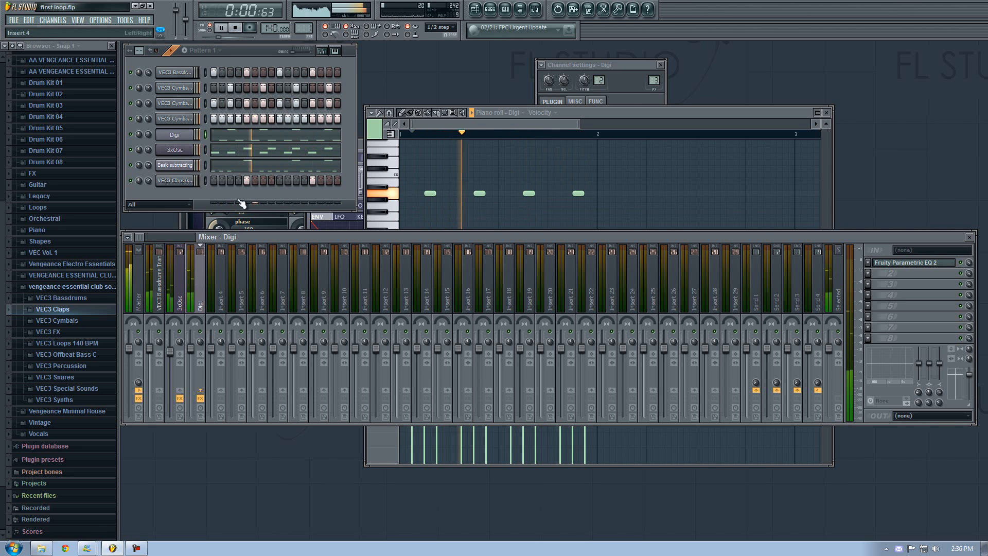
key(space)
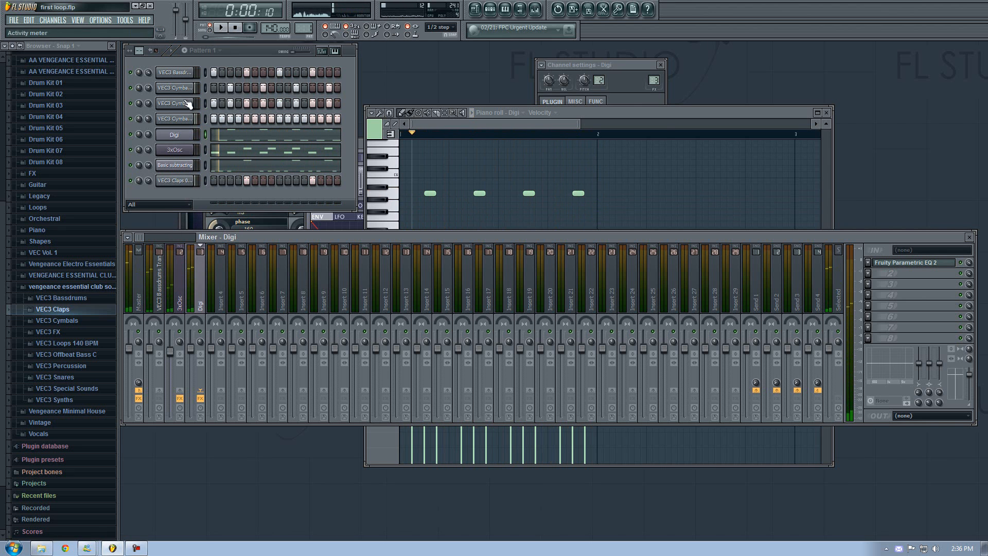
- Route the cymbal channels HH Open 057, HH Closed 25 and HH Closed 09 to mixer tracks 4, 5 and 6
click(188, 89)
click(222, 302)
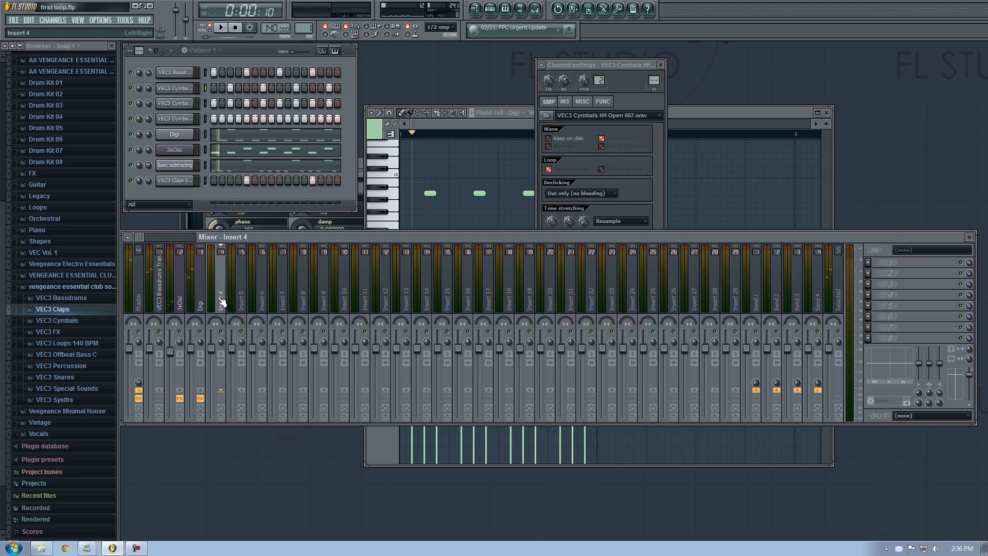
click(187, 106)
click(240, 291)
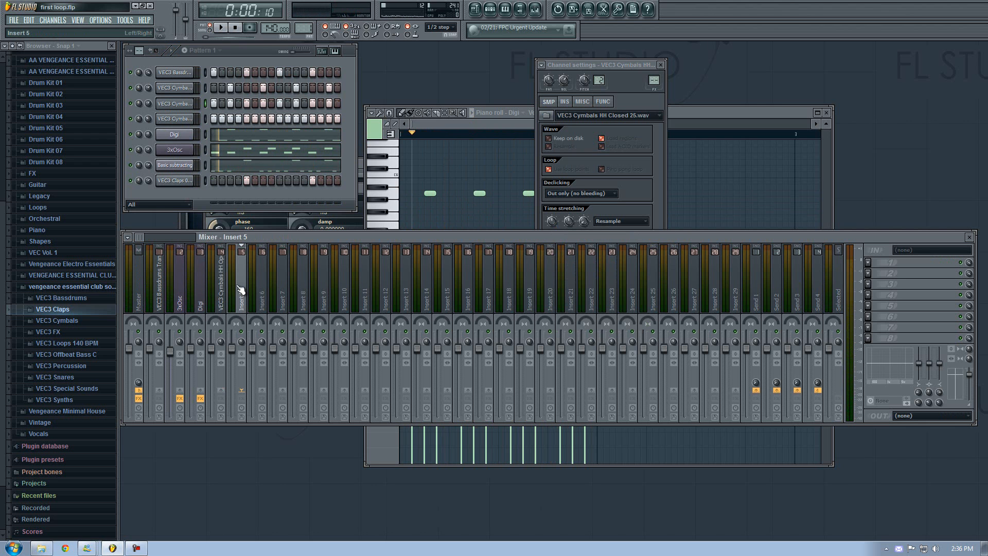
click(177, 135)
click(178, 121)
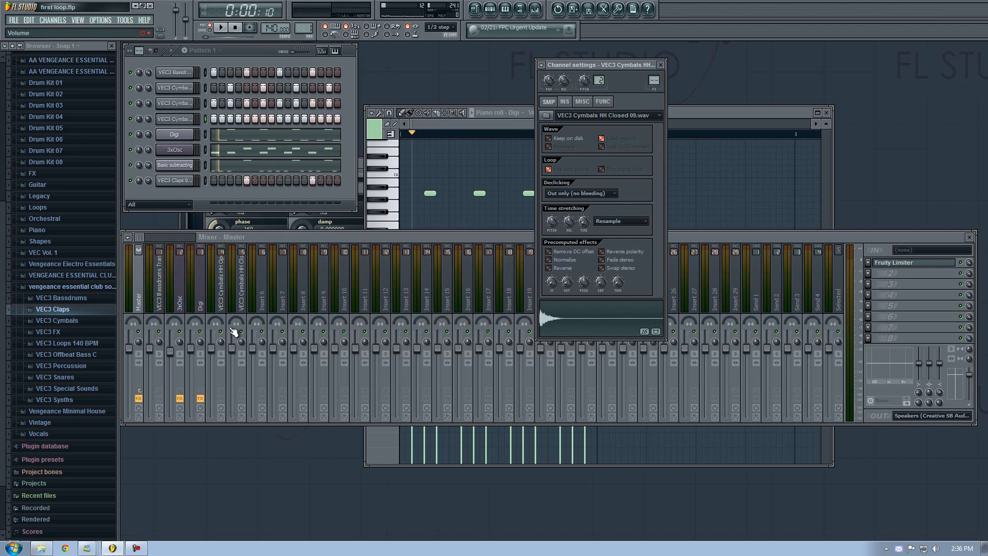
click(261, 300)
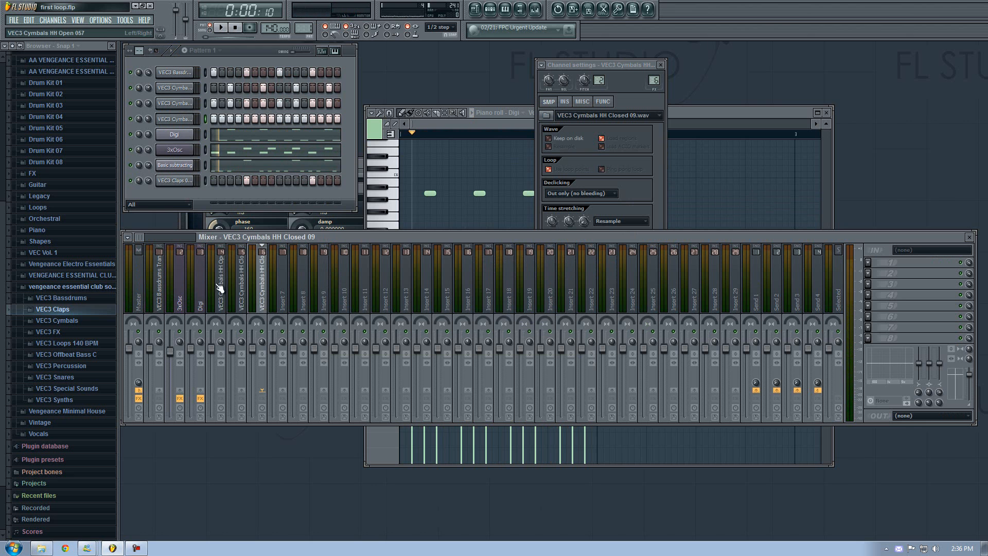
- Play the pattern and route the VEC3 Claps 060 channel to mixer track 7
key(space)
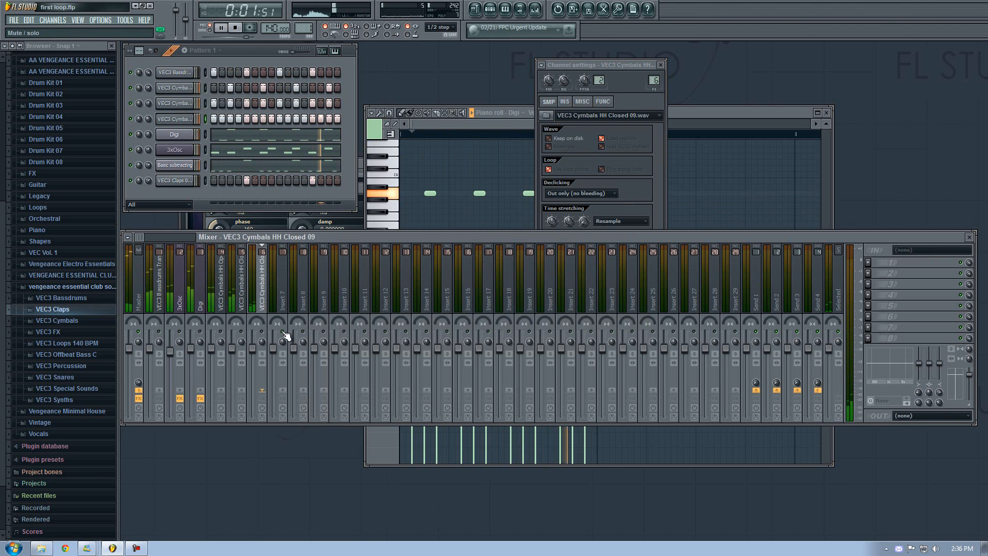
click(178, 180)
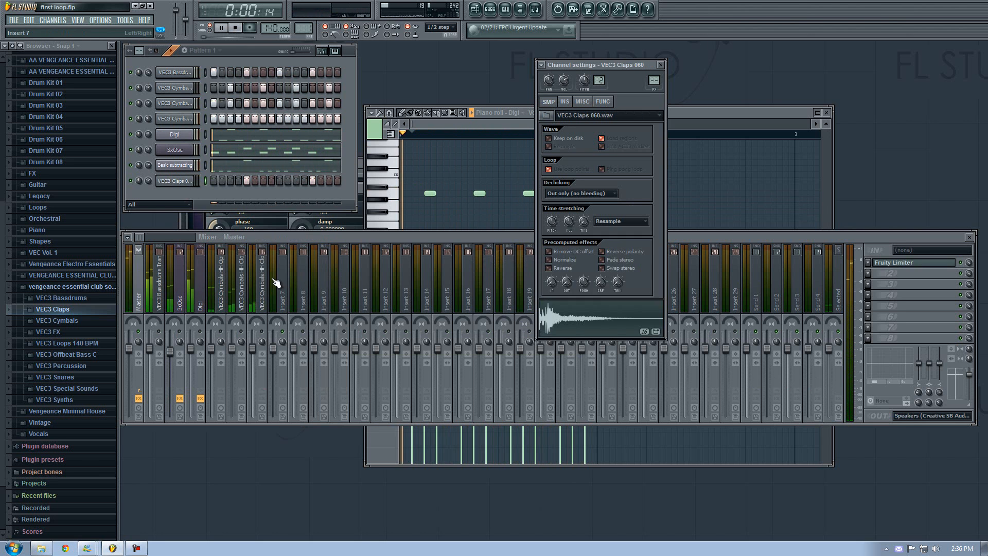
click(276, 282)
key(ctrl+l)
key(space)
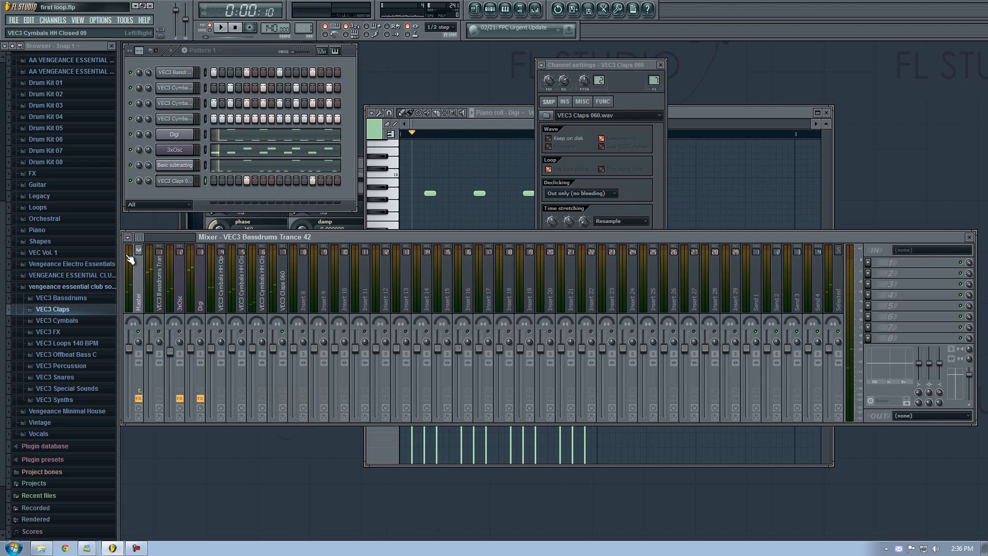
- Shape the VEC3 Claps 060 mixer track's EQ during playback, cutting the low band and raising the high band
click(241, 284)
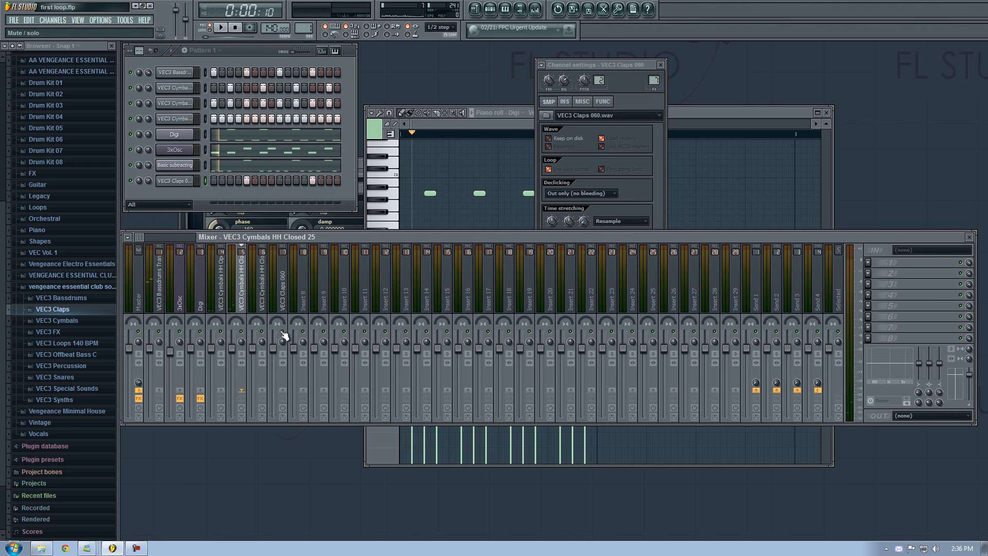
click(279, 296)
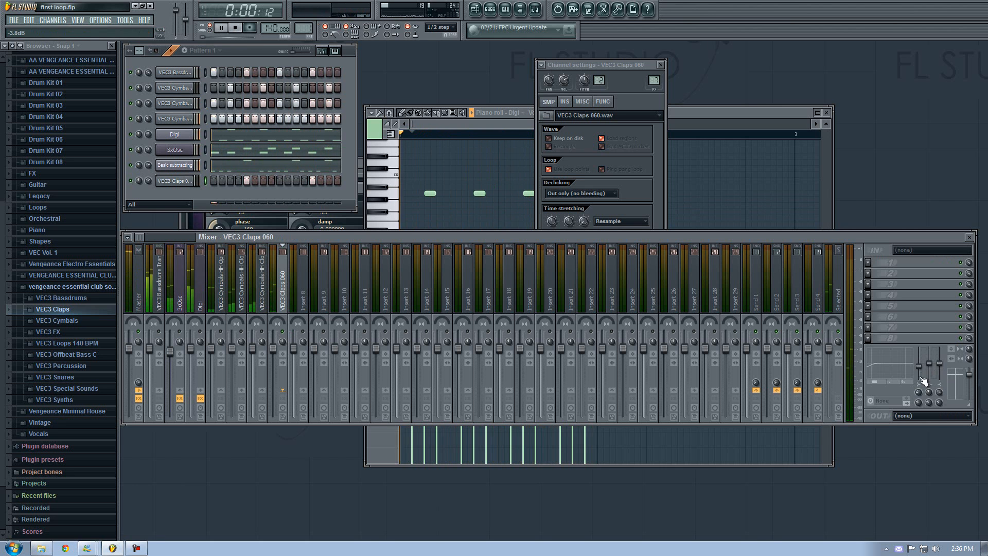
drag(921, 392, 940, 360)
- Cut the low EQ band on both closed hi-hat tracks, boosting the high band on HH Closed 09 and the middle band on HH Closed 25
click(264, 333)
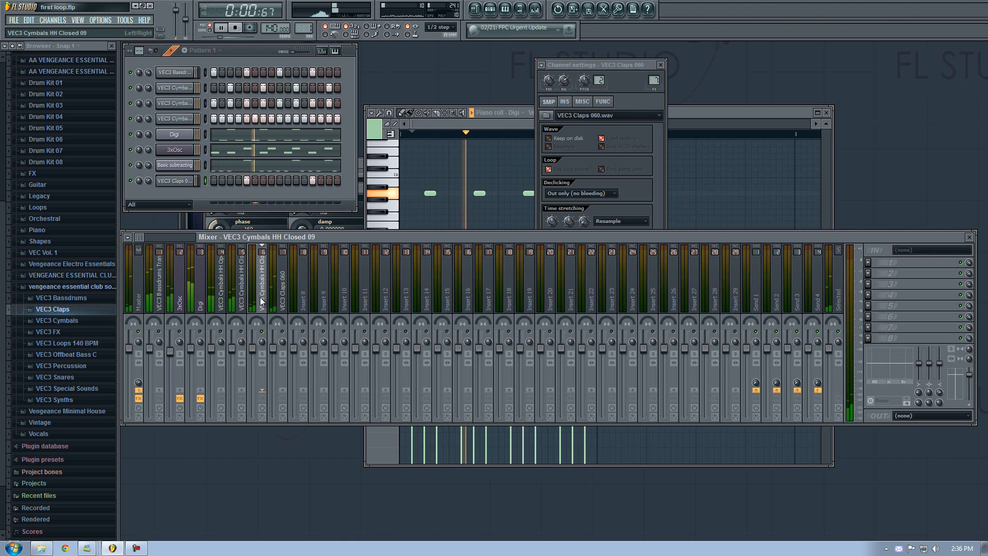
drag(939, 363, 942, 357)
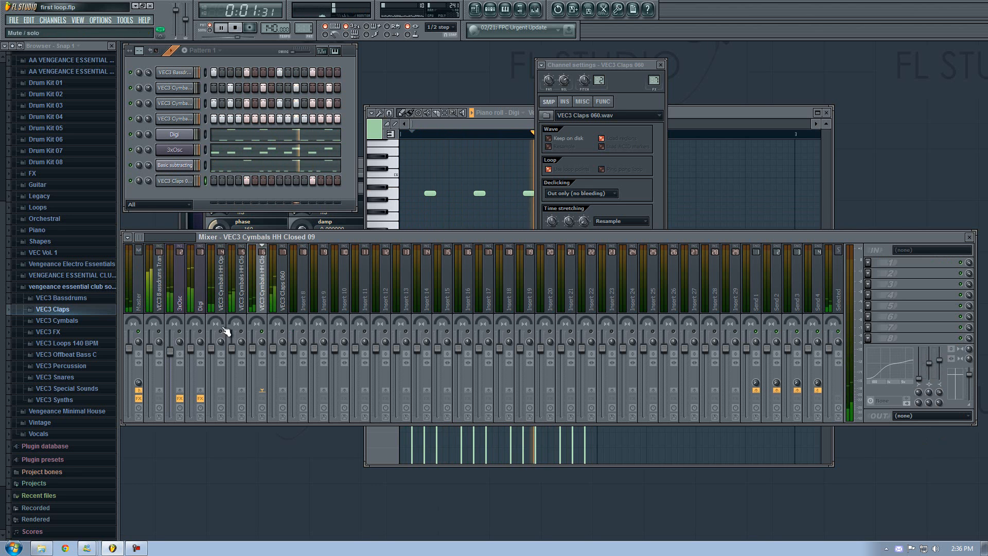
click(244, 333)
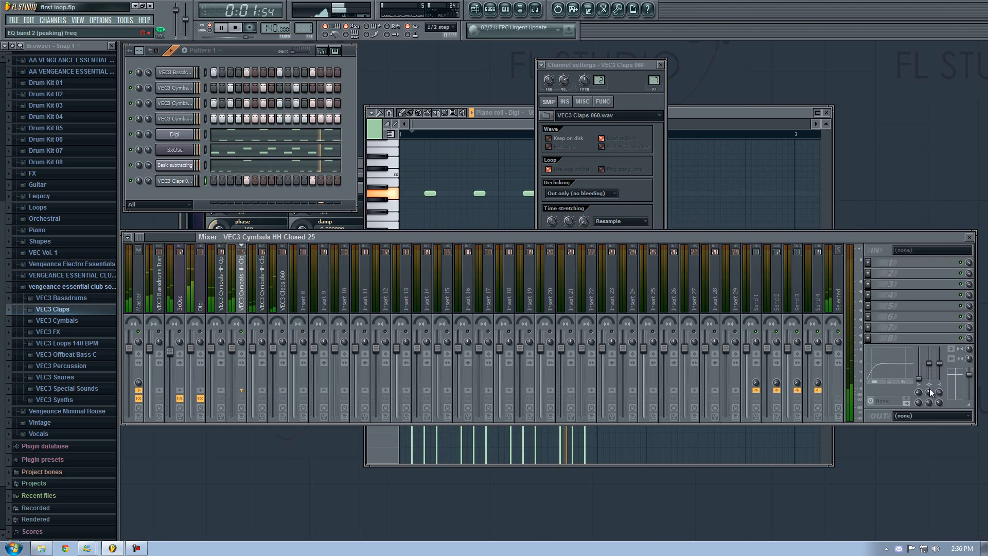
drag(929, 363, 930, 357)
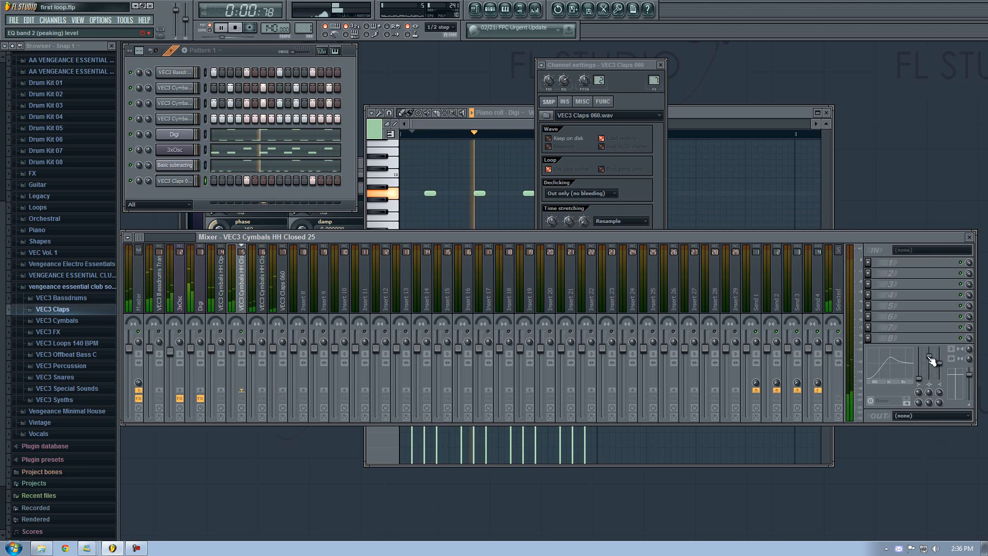
- Cut the lows and boost the upper EQ bands of the VEC3 Cymbals HH Open 057 mixer track, and reset the Digi track's panning
click(224, 334)
mouse_move(920, 362)
mouse_down()
mouse_move(919, 378)
mouse_move(929, 360)
mouse_up()
drag(920, 394, 921, 368)
right_click(196, 326)
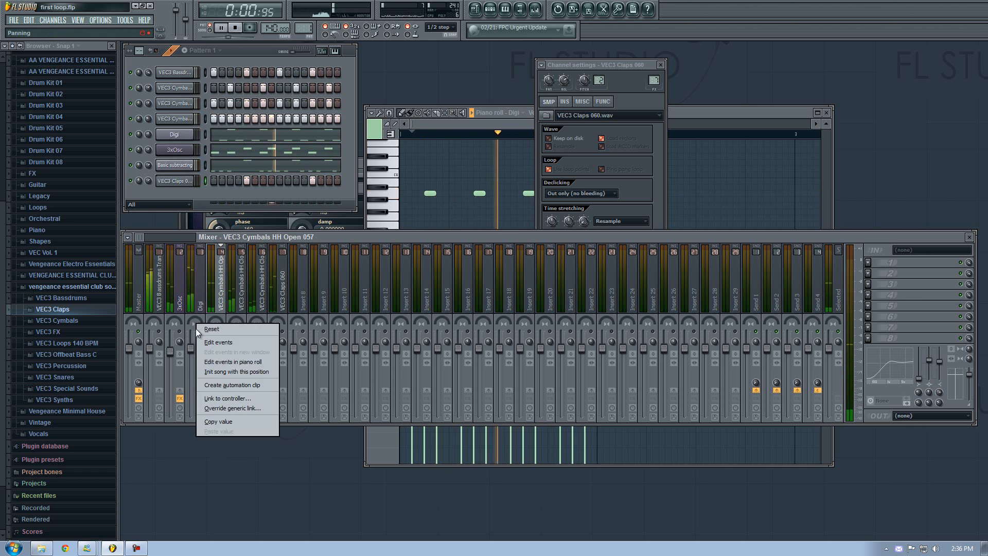
click(203, 333)
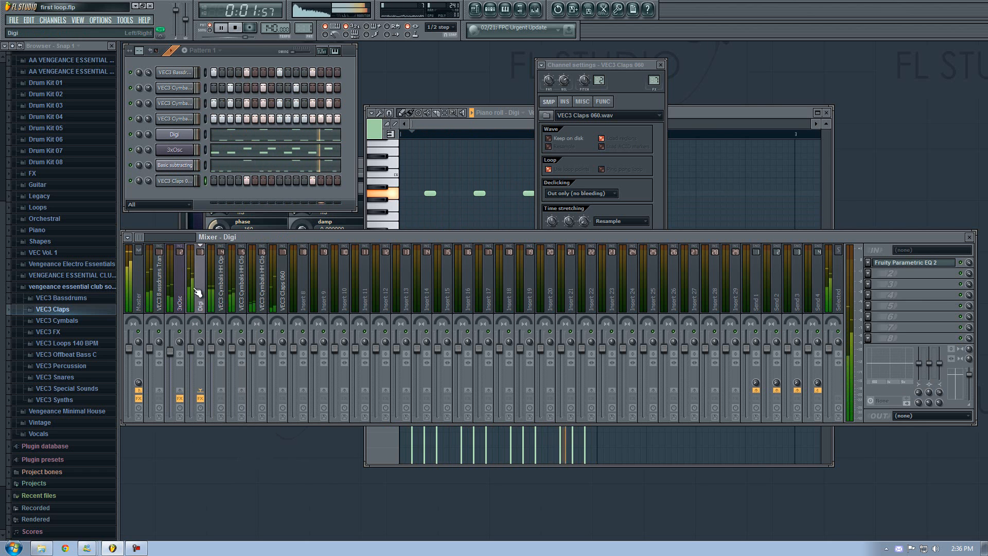
- Inspect the 3xOsc and Master mixer tracks, stop playback and check the synth channels' settings
click(176, 276)
click(138, 280)
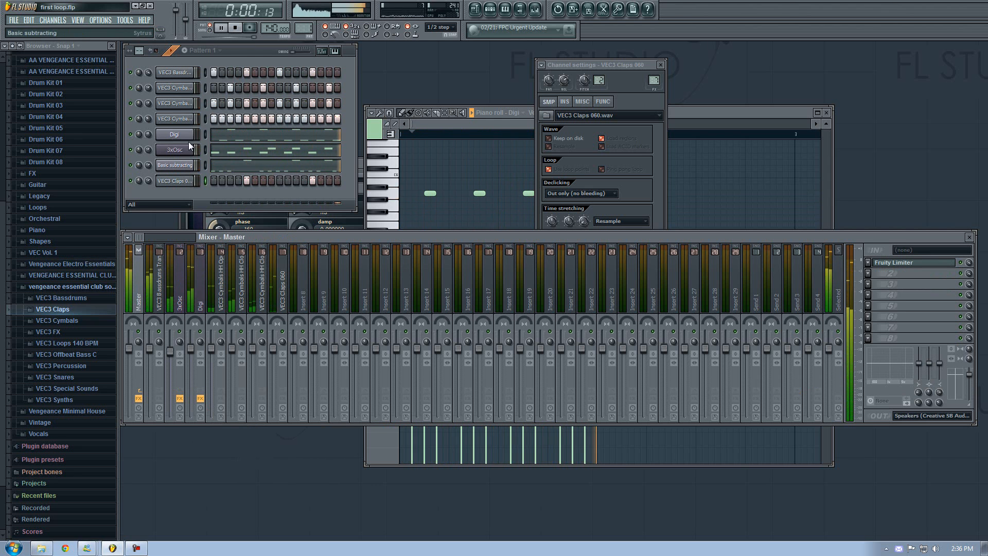
click(146, 133)
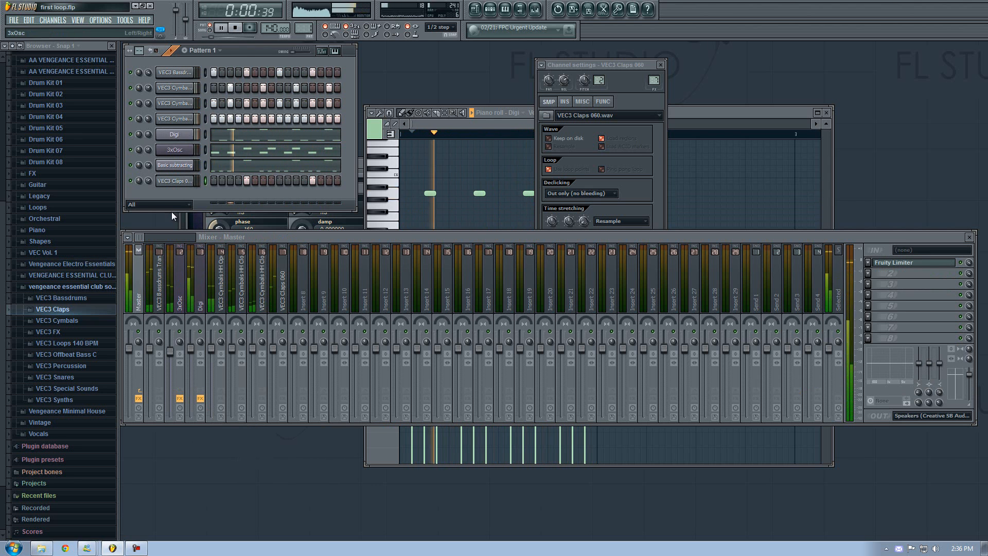
key(space)
click(175, 134)
- Route the Basic subtracting channel to the free Insert 8 mixer track and move that track four places left, beside Digi
click(178, 164)
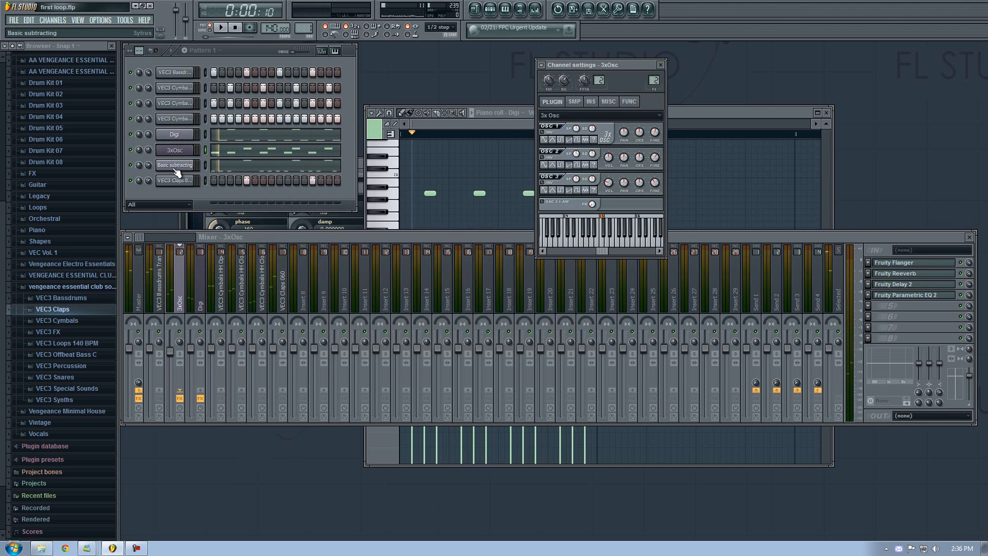
click(308, 286)
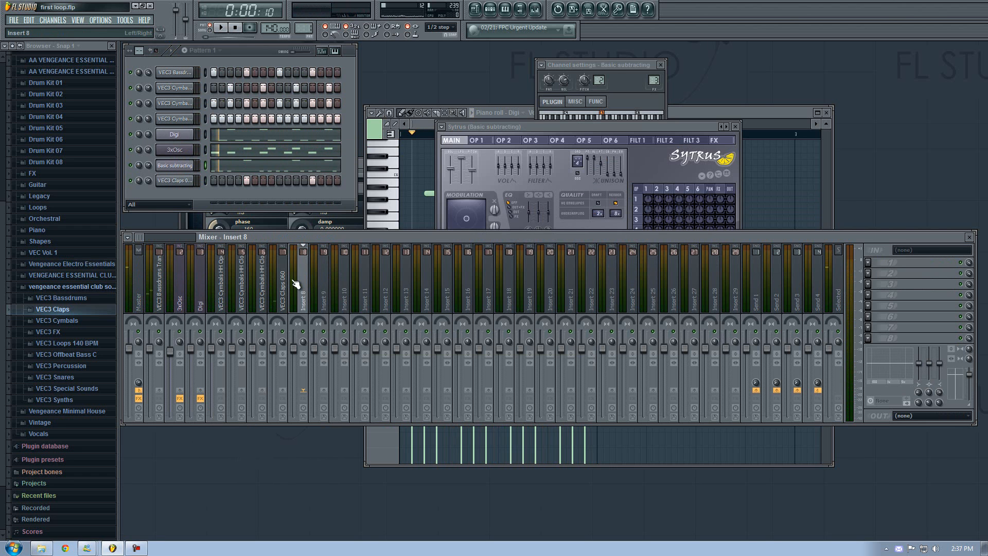
key(space)
key(alt+Left)
key(alt+Left)
key(alt+Left)
key(alt+Left)
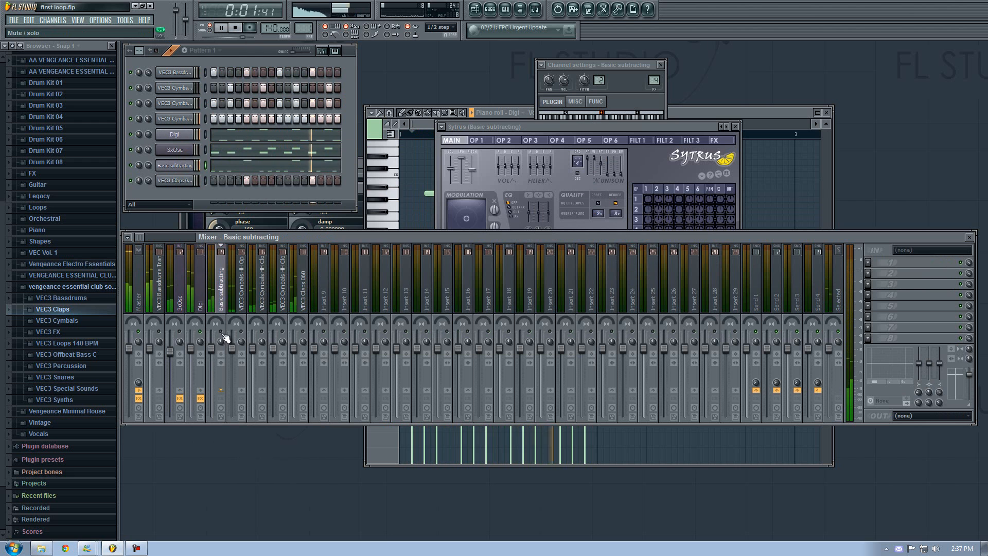
- Lower the low band and lift the high band of the Basic subtracting track's mixer EQ while the loop plays
key(space)
key(space)
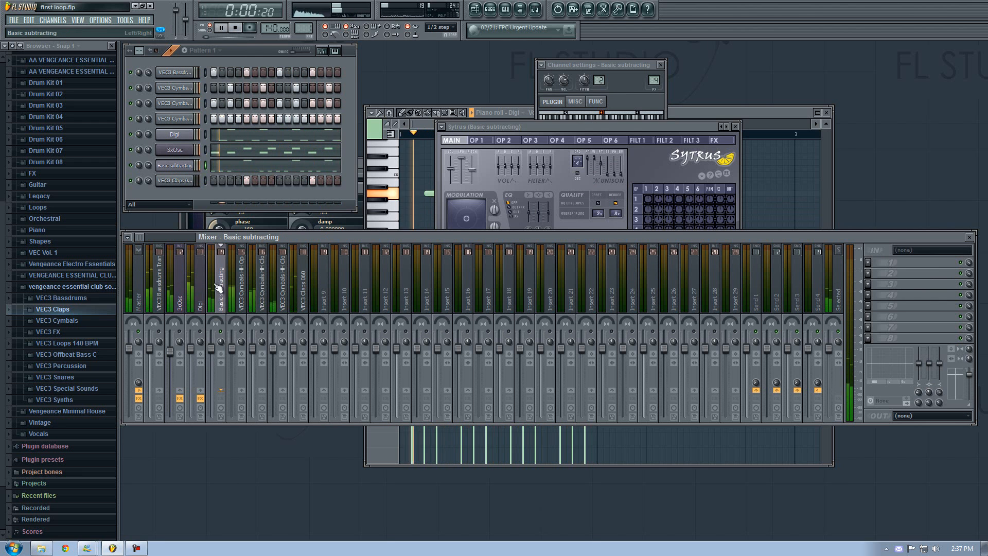
drag(939, 363, 929, 362)
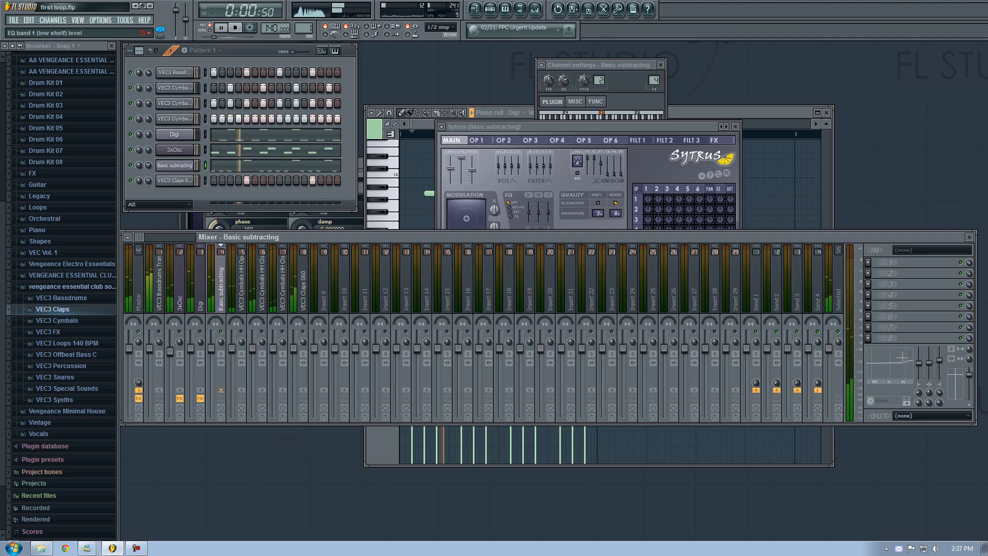
- Add Fruity Reeverb to the Basic subtracting track, set its LowCut to 494 Hz and close the effect window
click(867, 262)
click(852, 392)
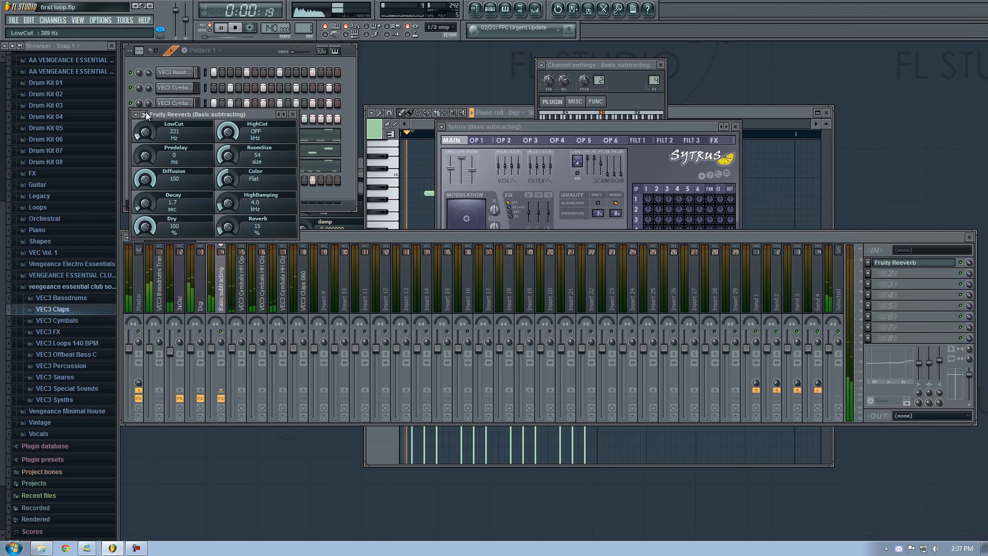
click(201, 298)
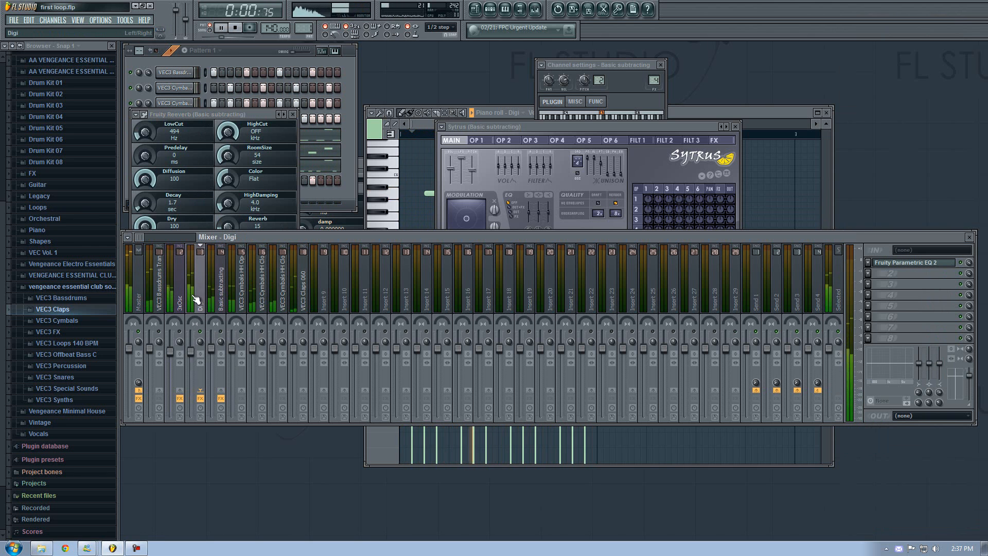
click(292, 114)
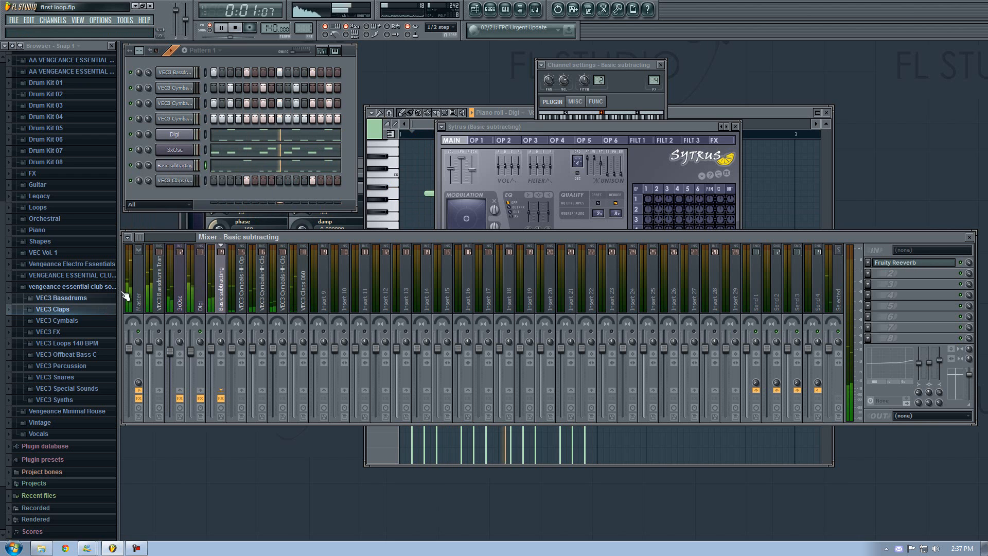
- Stop playback, open the Digi channel's Sytrus synth and load the Orbital bass preset
click(192, 287)
key(space)
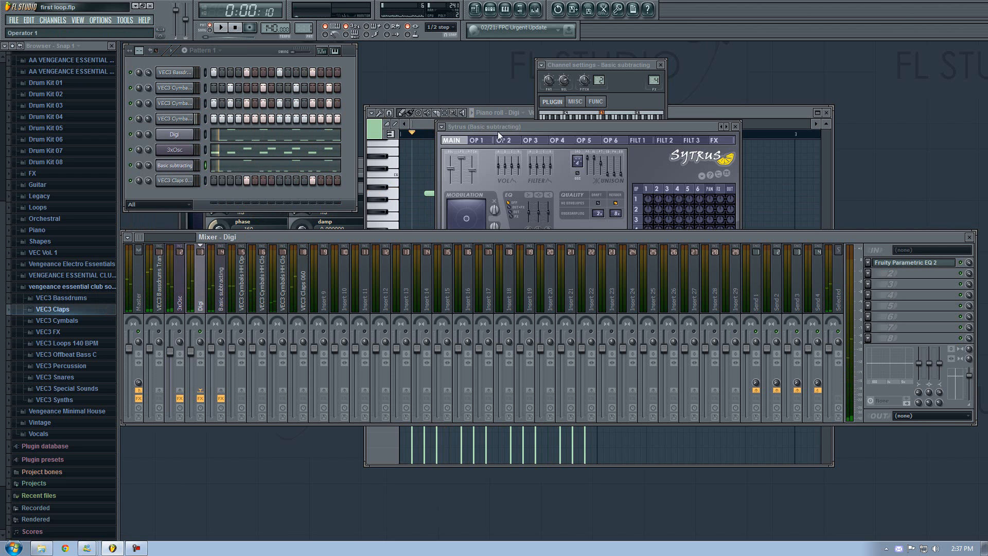
click(176, 139)
click(304, 146)
click(176, 137)
click(176, 136)
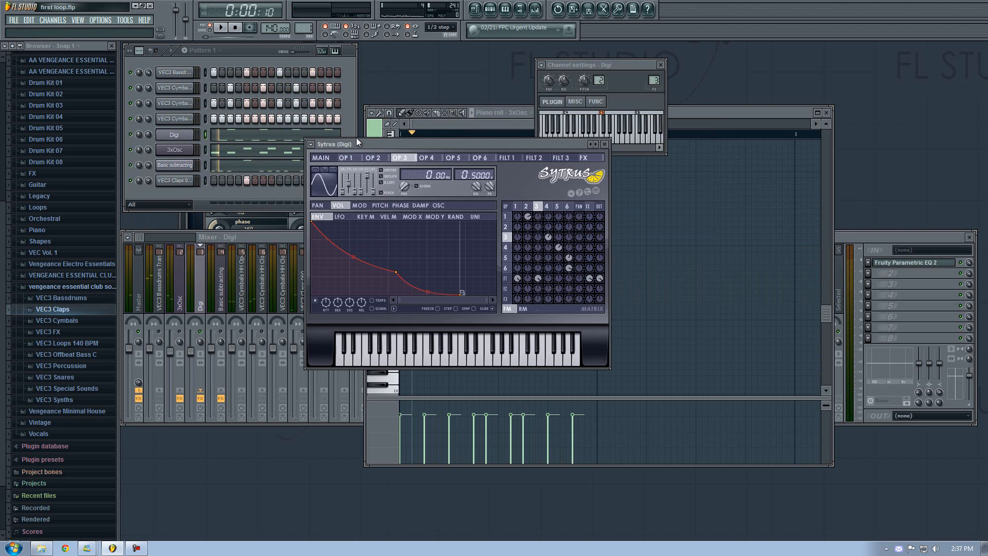
click(311, 145)
mouse_move(320, 171)
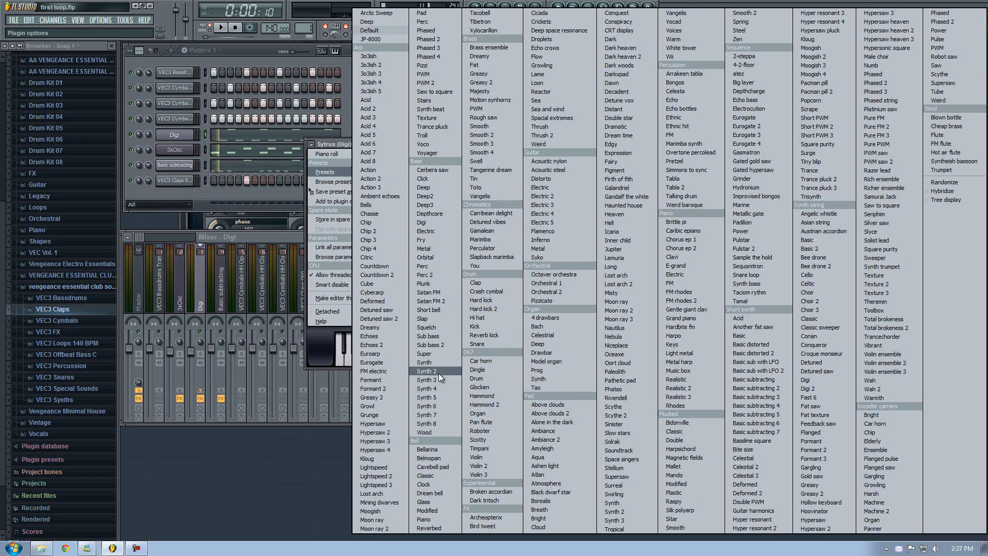
click(430, 258)
- Set the Orbital channel's root note one octave higher and audition it in the loop
key(space)
right_click(638, 116)
key(space)
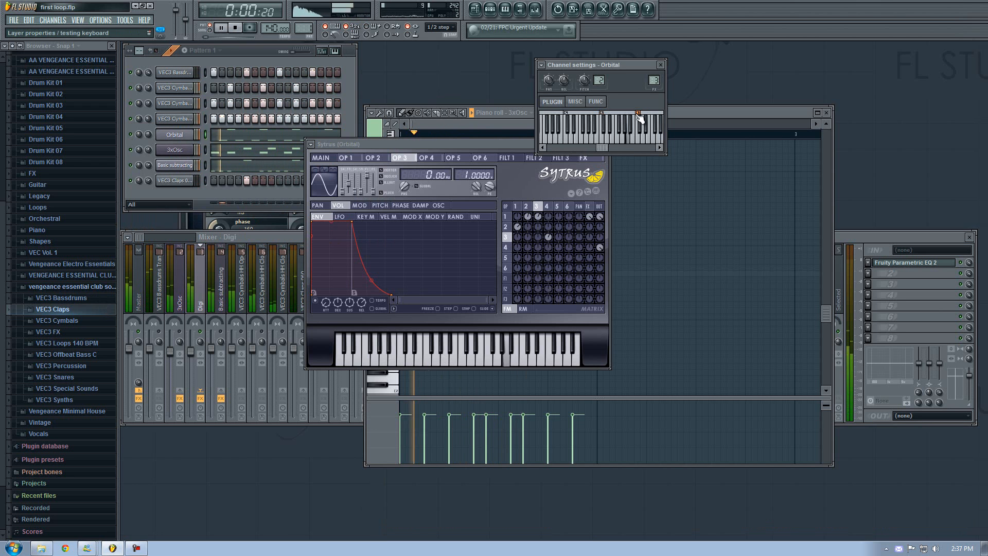
key(space)
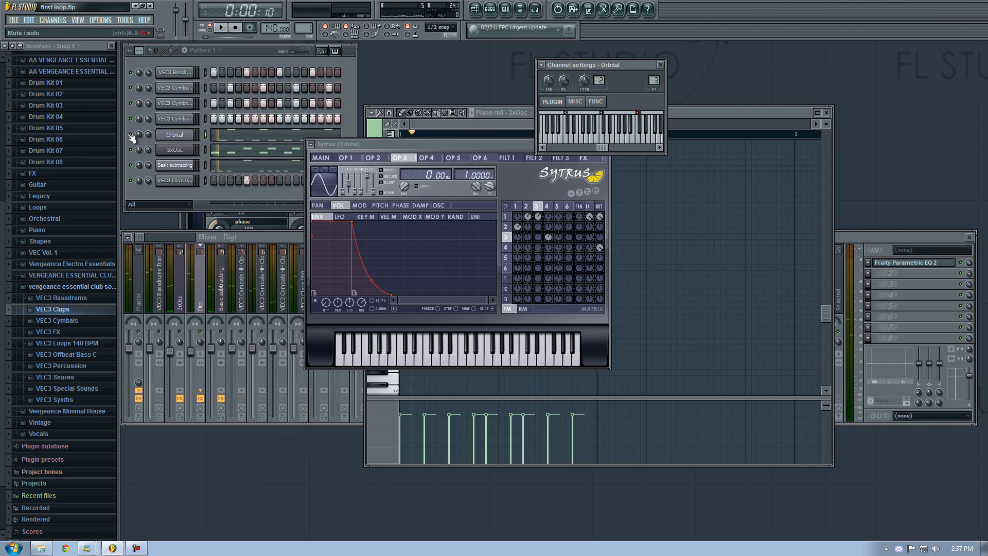
- Solo the Orbital channel and turn the solo off again
right_click(131, 133)
click(138, 137)
right_click(135, 136)
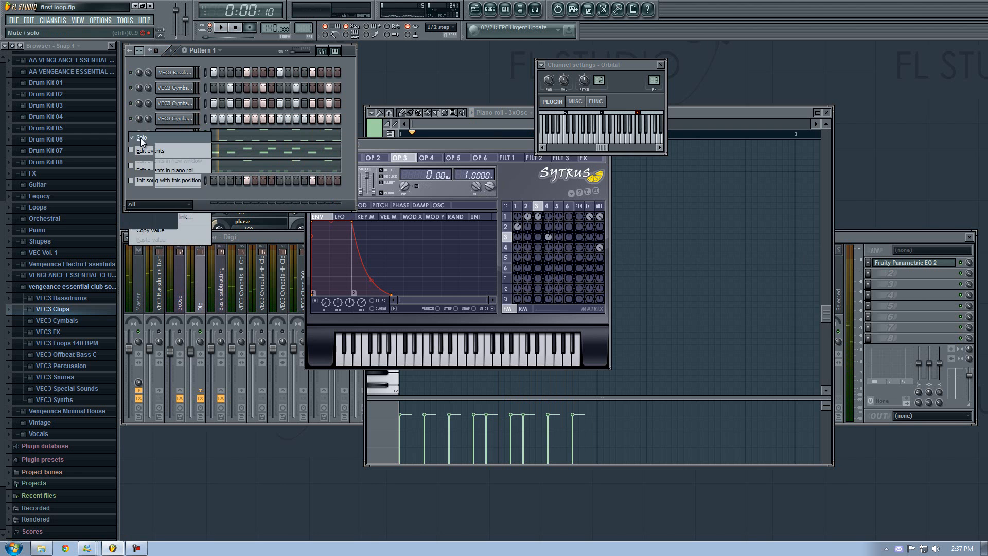
click(140, 136)
- Play the loop, adjust the Digi mixer track's volume and reshape band 5 in its Fruity Parametric EQ 2
key(space)
click(200, 343)
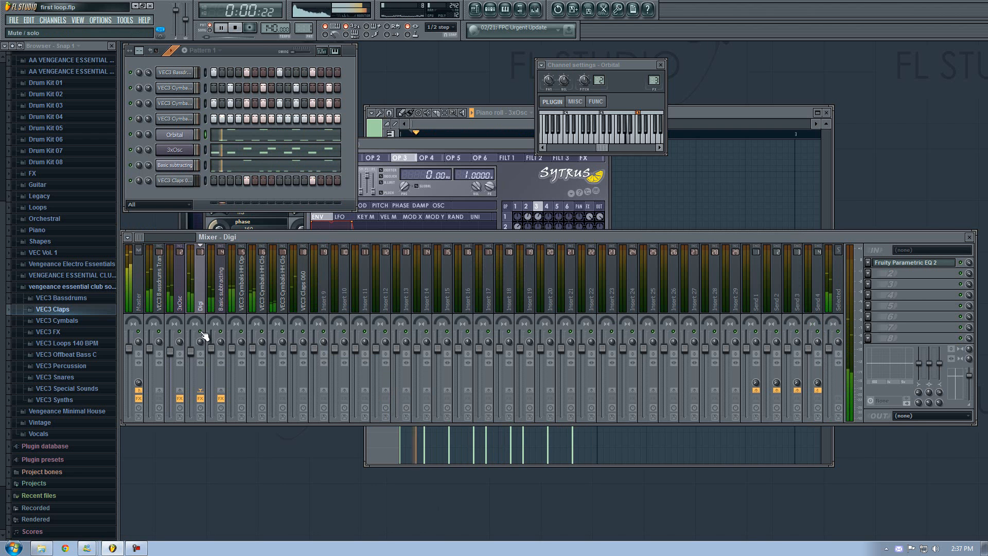
drag(193, 350, 194, 350)
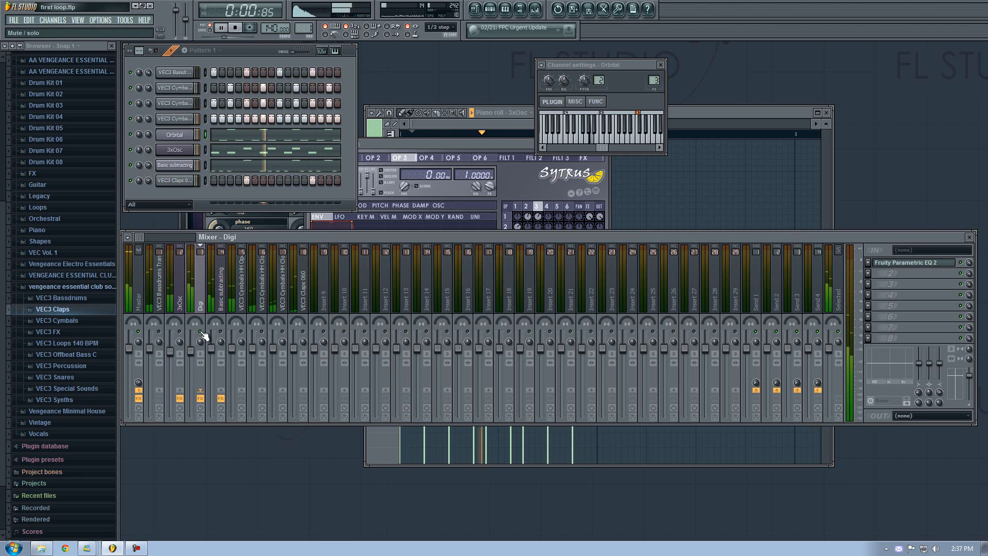
click(899, 264)
mouse_move(261, 193)
mouse_down()
mouse_move(254, 182)
mouse_move(257, 193)
mouse_up()
- Add Fruity Blood Overdrive to the Digi track with PreAmp at 0.085937, and set the track's volume to 93%
click(919, 289)
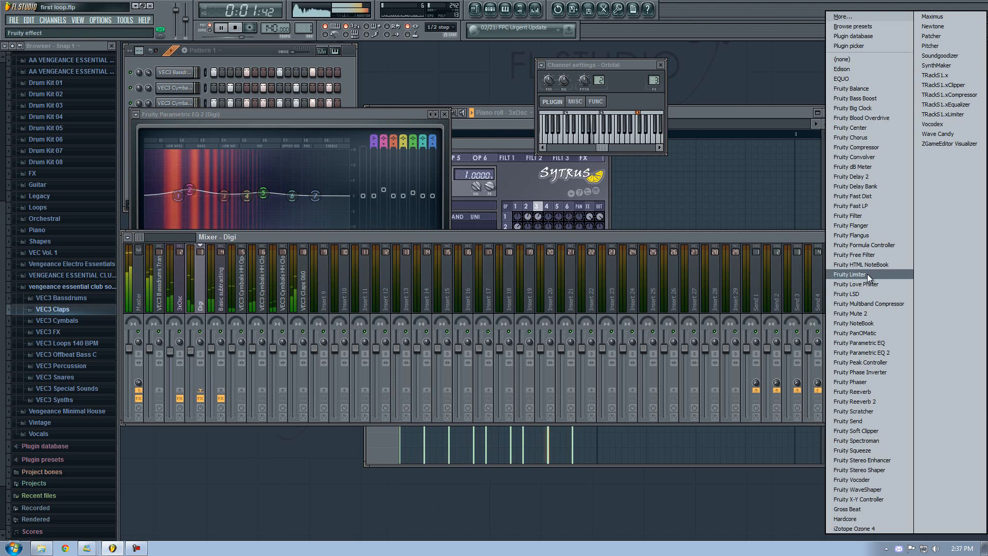
click(878, 118)
mouse_move(329, 150)
mouse_down()
mouse_move(353, 77)
mouse_move(345, 139)
mouse_up()
drag(191, 350, 192, 353)
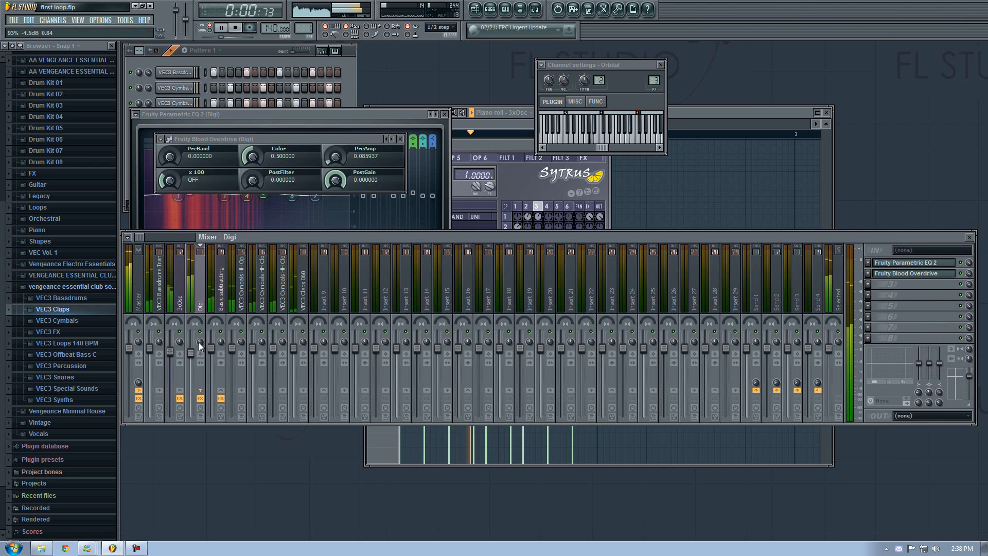
- Stop playback, open the Orbital channel's piano roll and select all its notes
click(349, 81)
key(space)
click(218, 135)
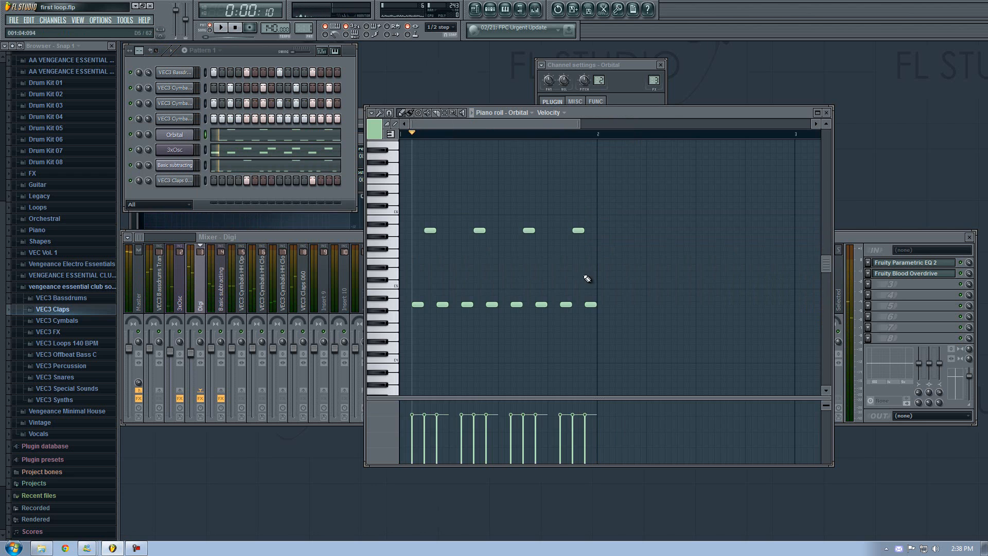
key(ctrl+a)
click(560, 174)
double_click(548, 136)
key(ctrl+a)
click(371, 113)
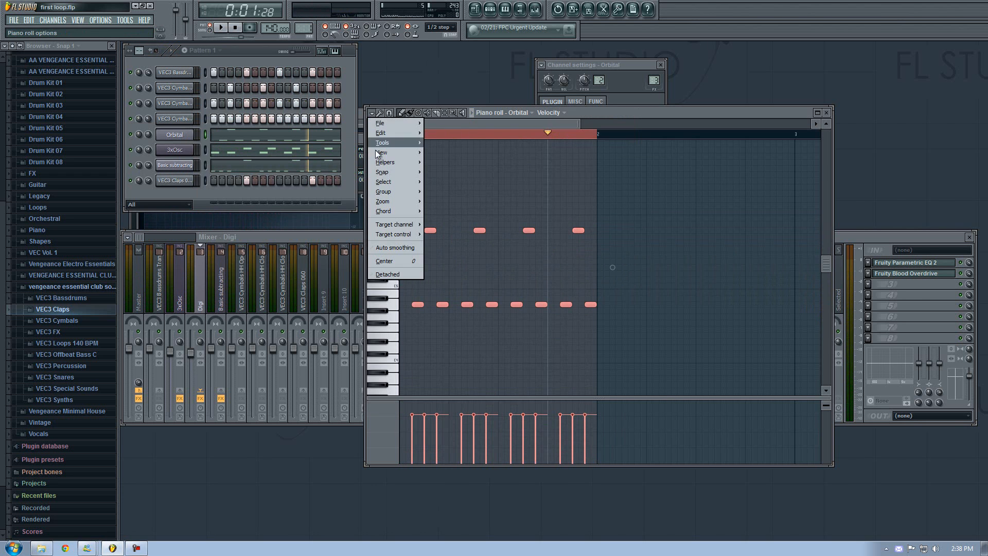
click(459, 153)
drag(458, 145, 467, 159)
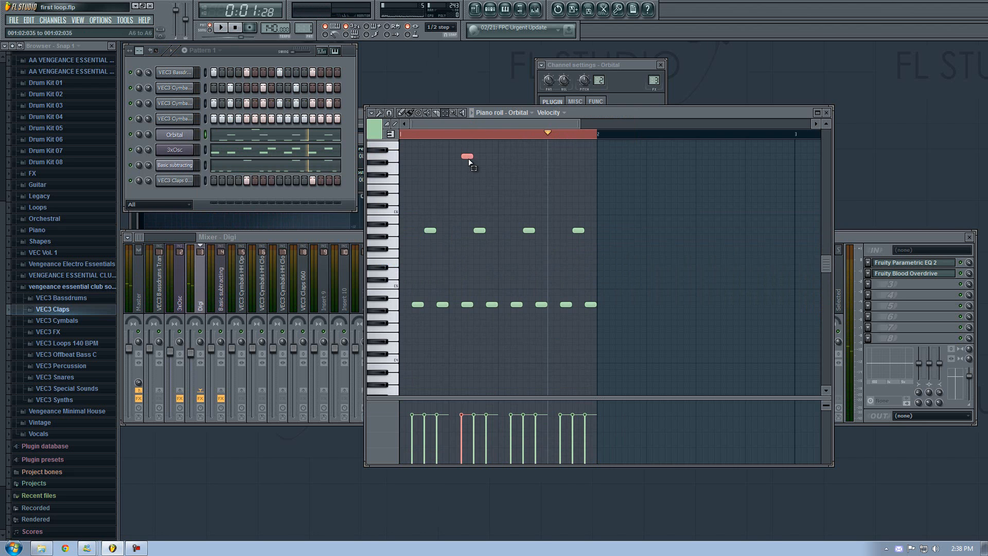
- Select all the Orbital notes and shorten them together to half a step (12 ticks)
drag(669, 185, 402, 393)
double_click(574, 136)
key(ctrl+a)
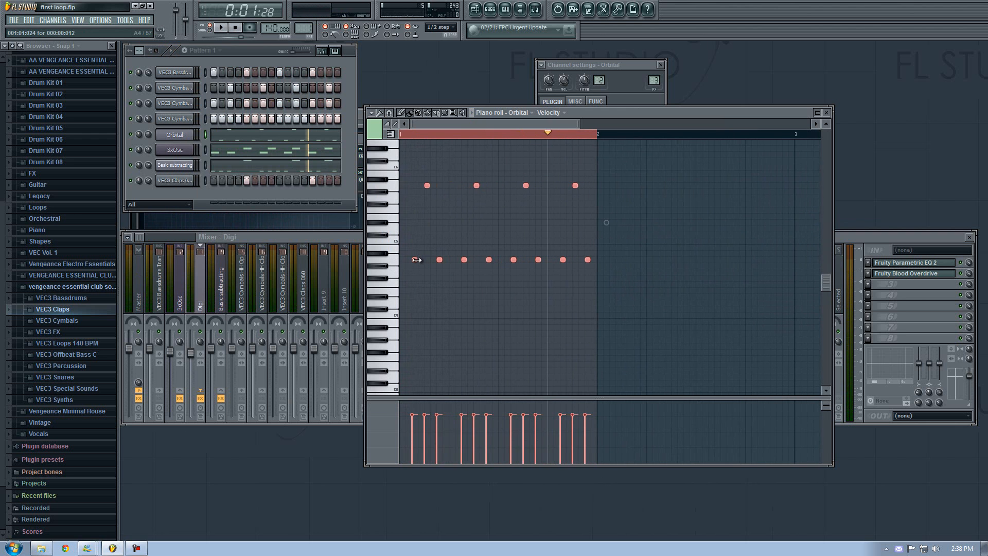
- Play the loop and compare it with the Digi mixer track muted and unmuted to judge the shortened notes
key(space)
click(201, 331)
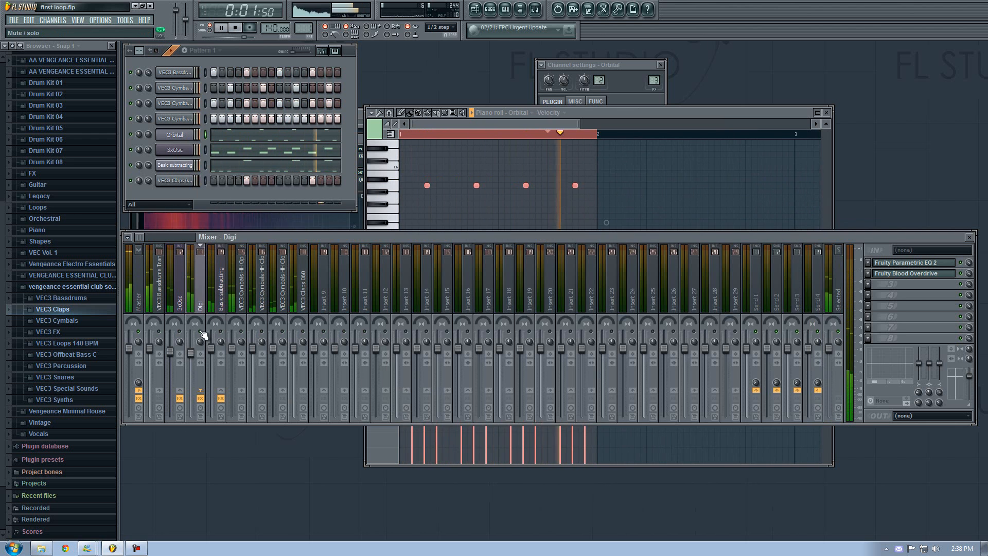
click(597, 111)
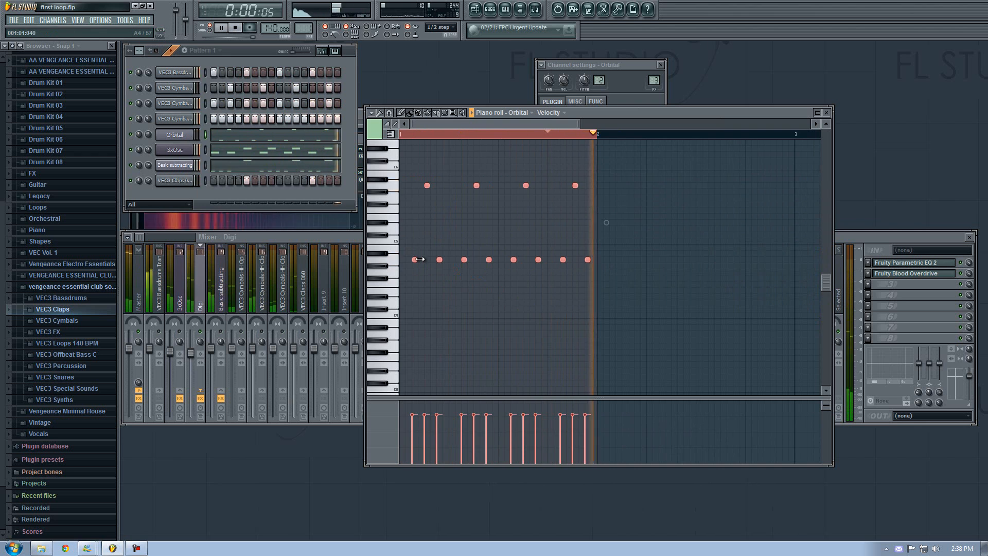
key(space)
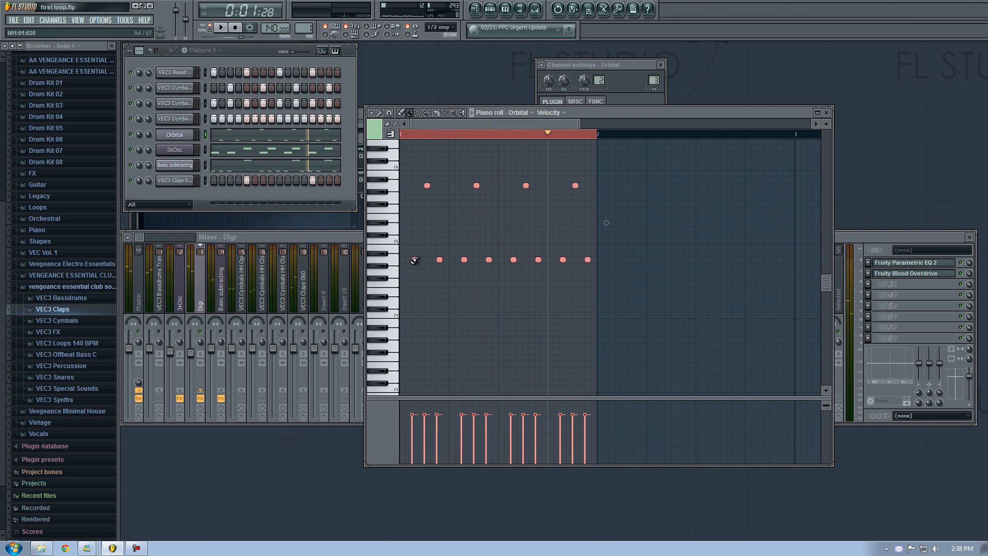
- Try shifting the selected Orbital notes in the piano roll, undo the change and replay the loop
drag(414, 260, 403, 196)
key(ctrl+z)
key(space)
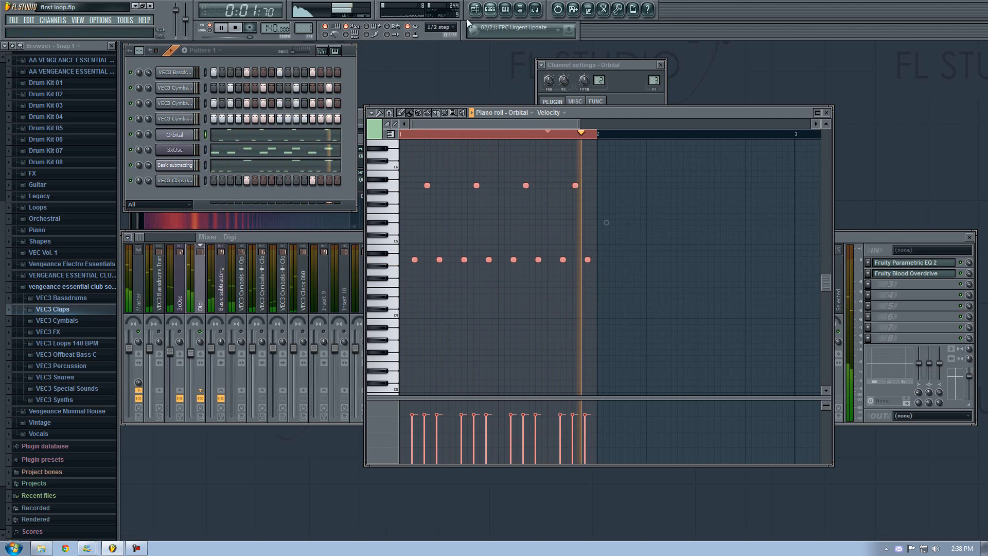
key(space)
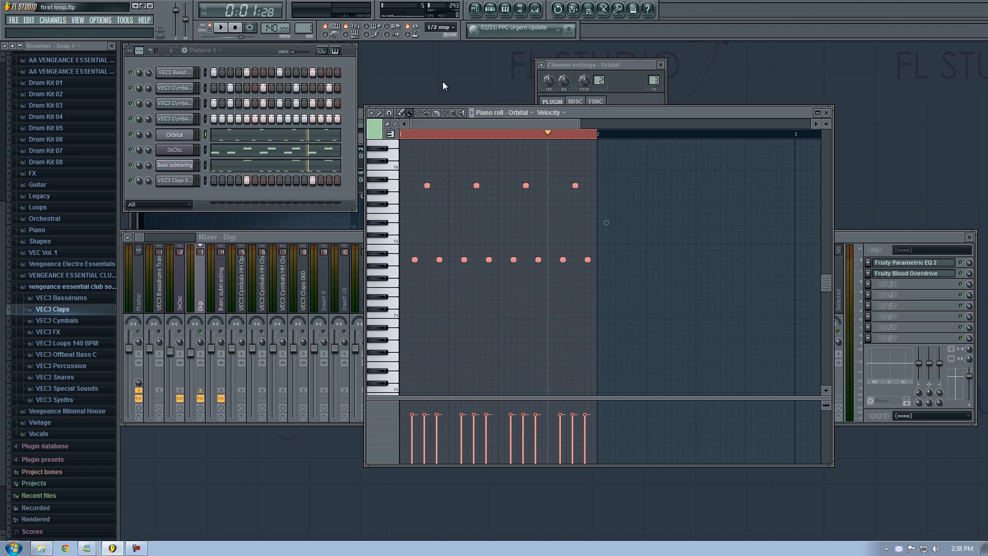
- Change the main snap to 1/4 step and 1/6 step, resize all selected Orbital notes to 16 ticks and play the loop
click(481, 67)
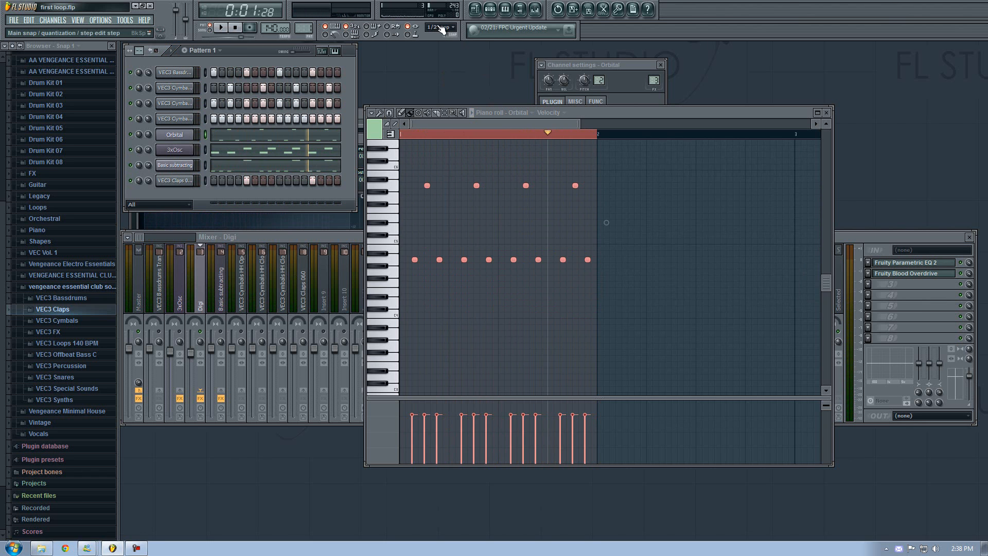
click(441, 78)
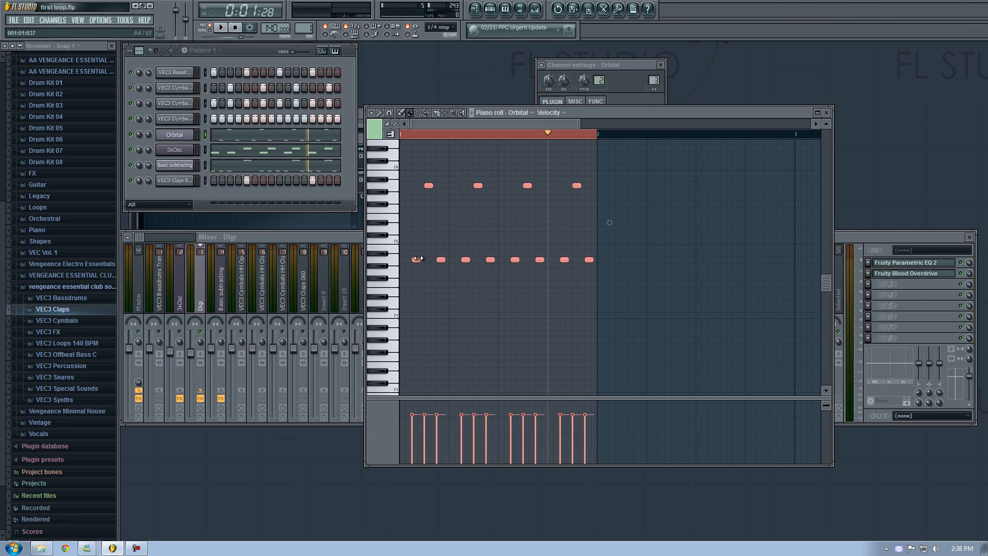
drag(446, 265, 441, 265)
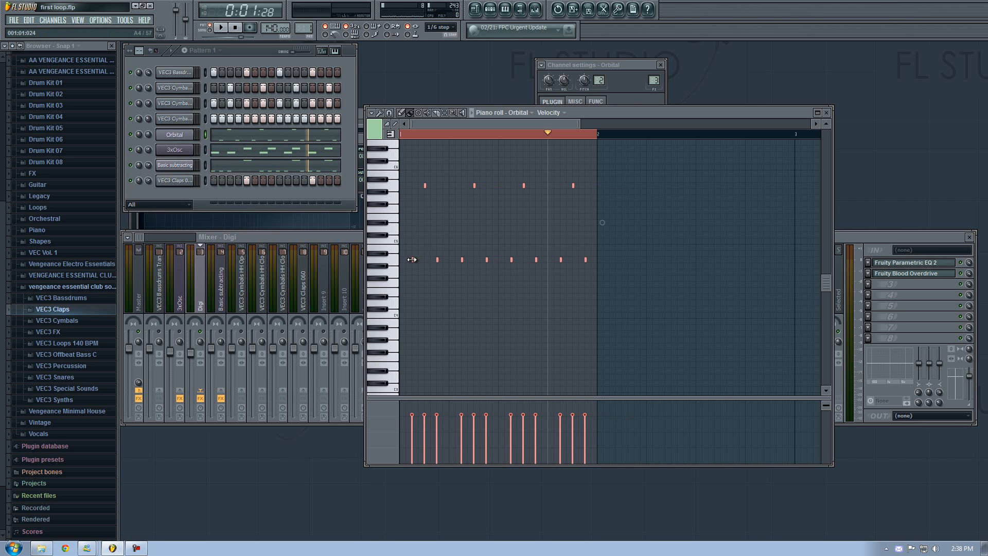
key(space)
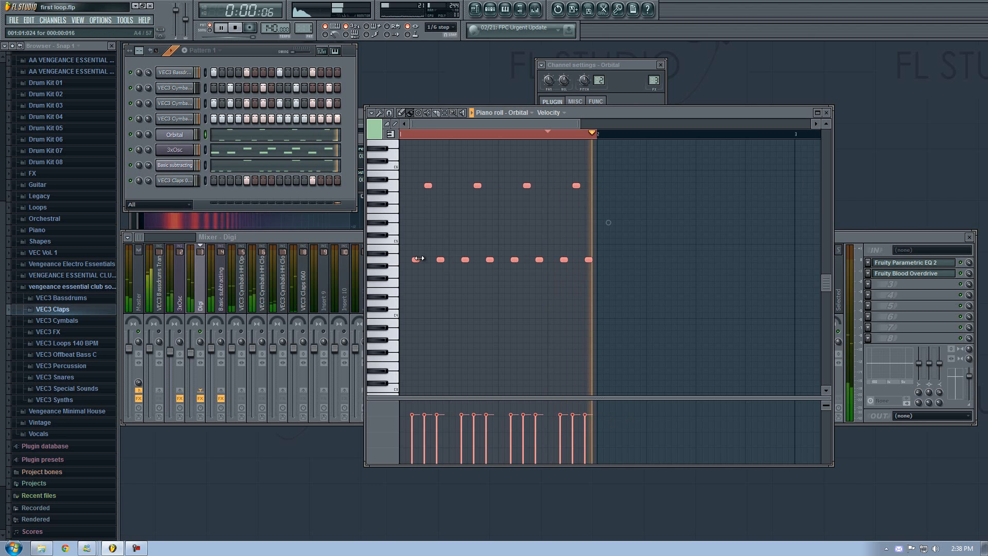
- Try nudging all the selected Orbital notes in time while the loop plays, then stop playback
drag(418, 259, 419, 259)
click(420, 259)
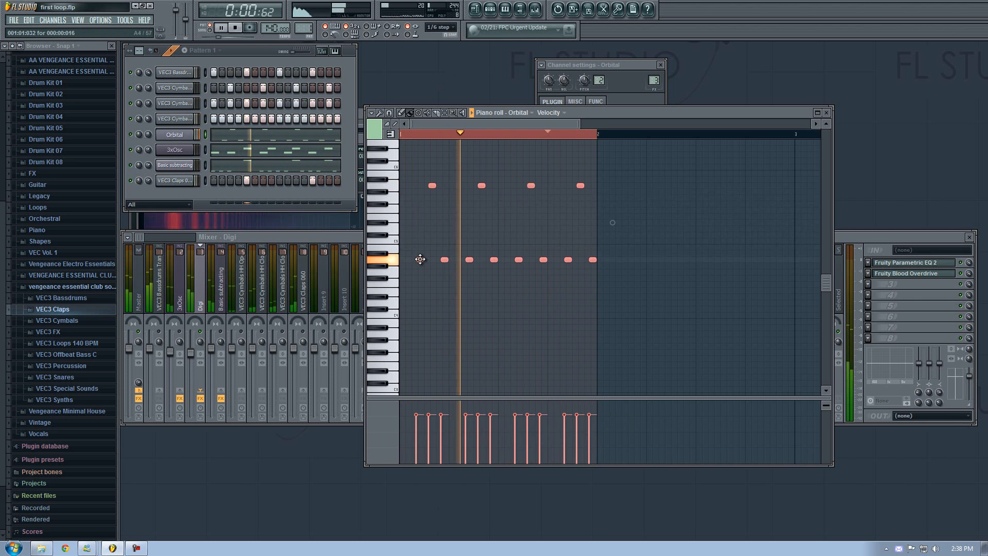
drag(420, 258, 422, 257)
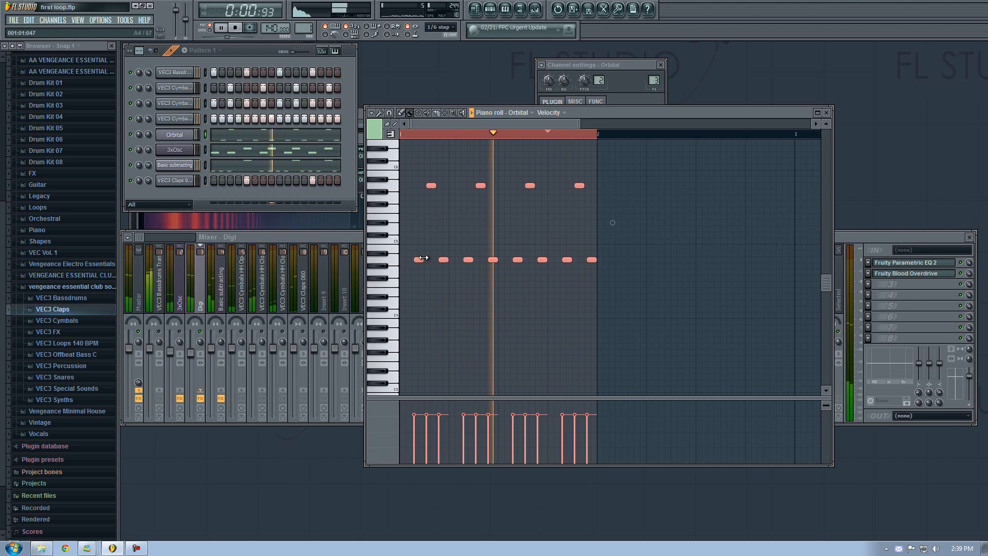
key(space)
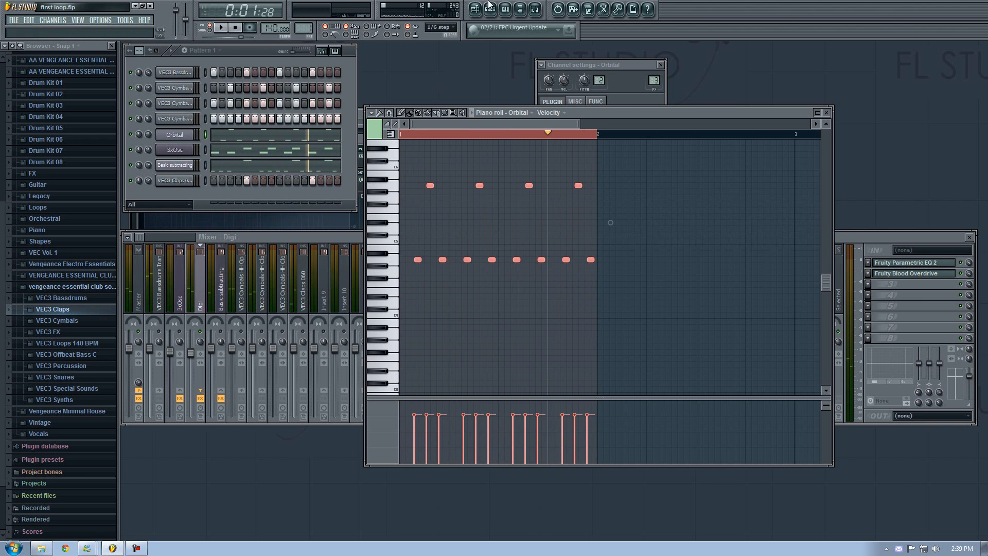
- Resize all the Orbital notes to 18 ticks using a 1/4 step snap, replay the loop and set the snap back to 1/2 step
scroll(447, 28, down, 3)
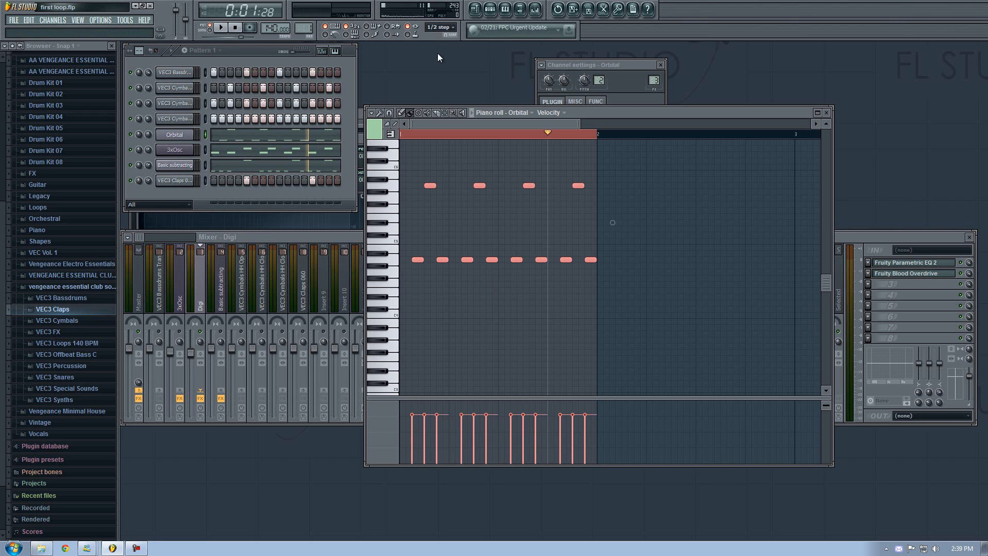
scroll(440, 28, up, 2)
drag(435, 186, 432, 186)
key(space)
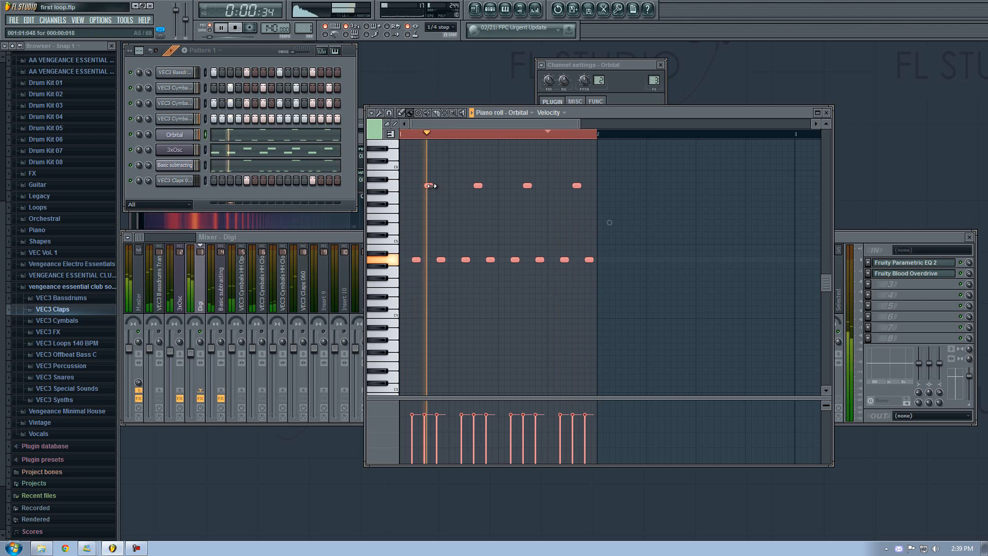
scroll(440, 27, down, 2)
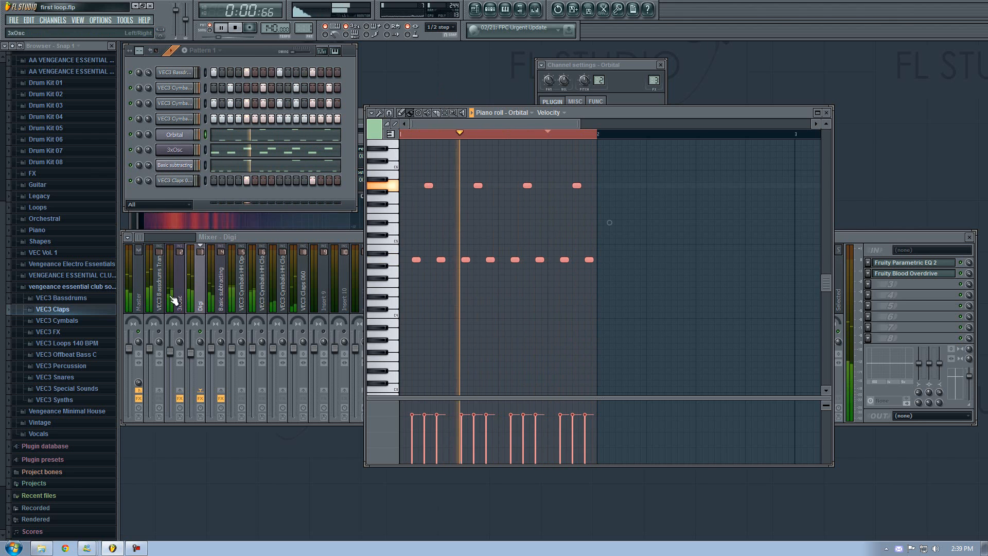
- Lower the Digi mixer track's volume slightly and close the Orbital piano roll
click(208, 337)
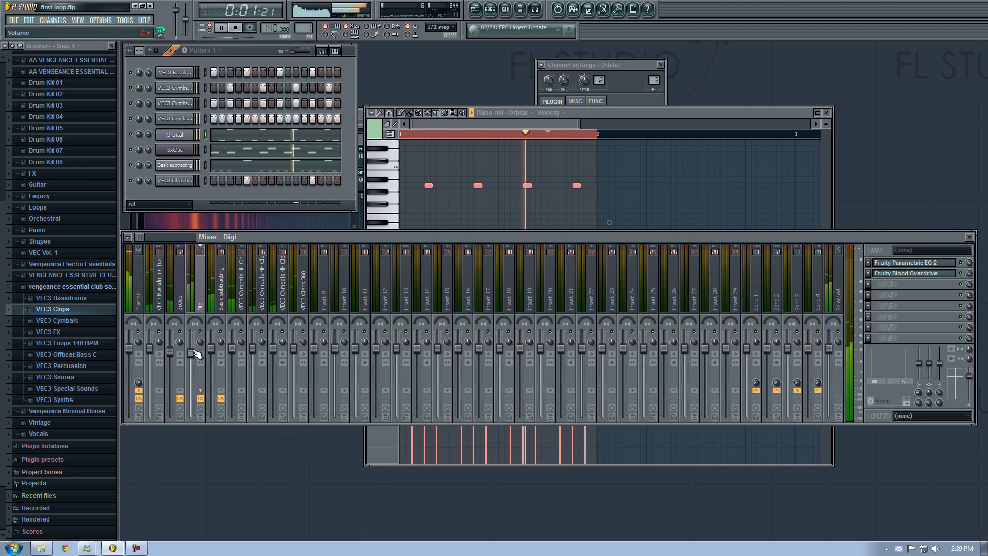
click(511, 157)
key(ctrl+a)
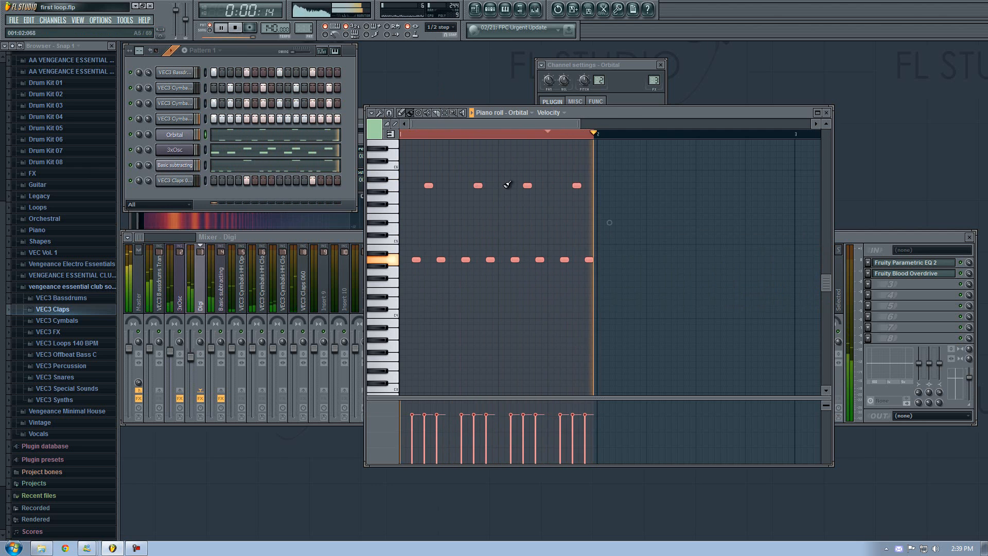
click(826, 112)
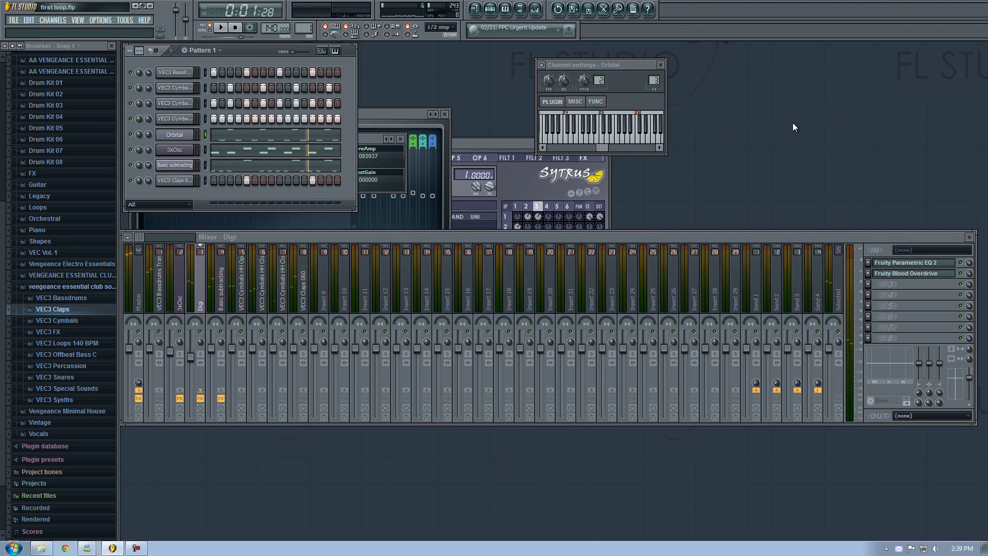
- Open the playlist, make its window smaller and place it beside the step sequencer
click(480, 11)
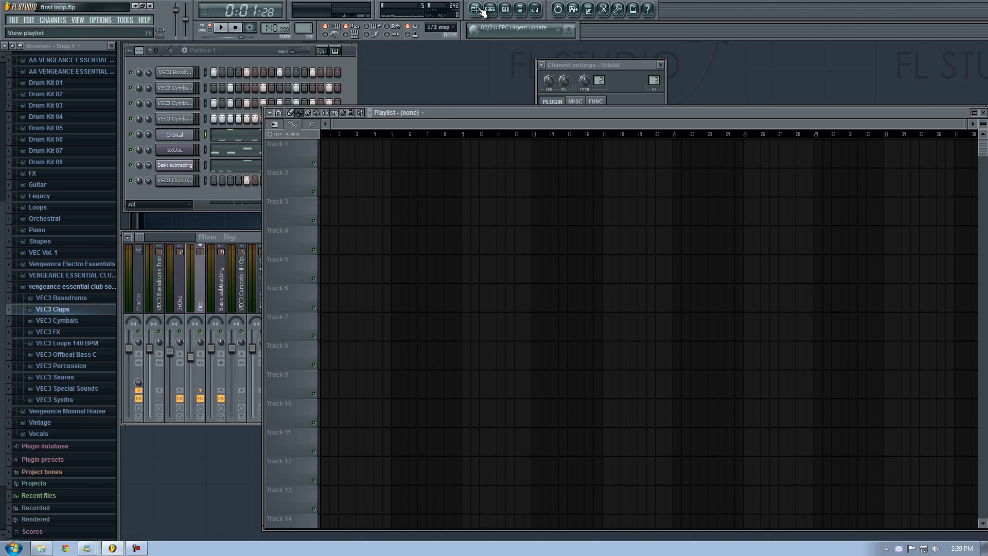
click(230, 57)
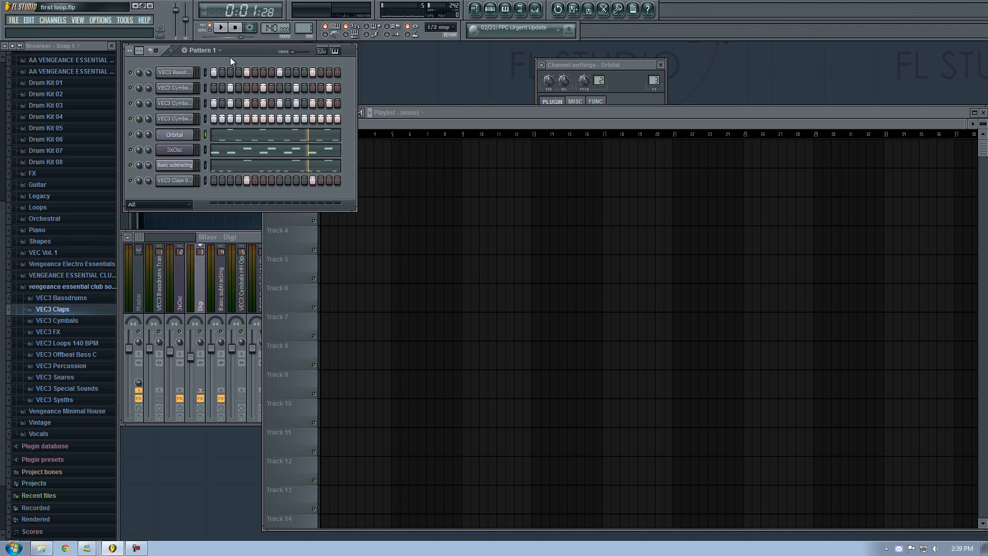
drag(465, 114, 408, 67)
click(934, 105)
drag(931, 104, 735, 104)
drag(488, 70, 660, 63)
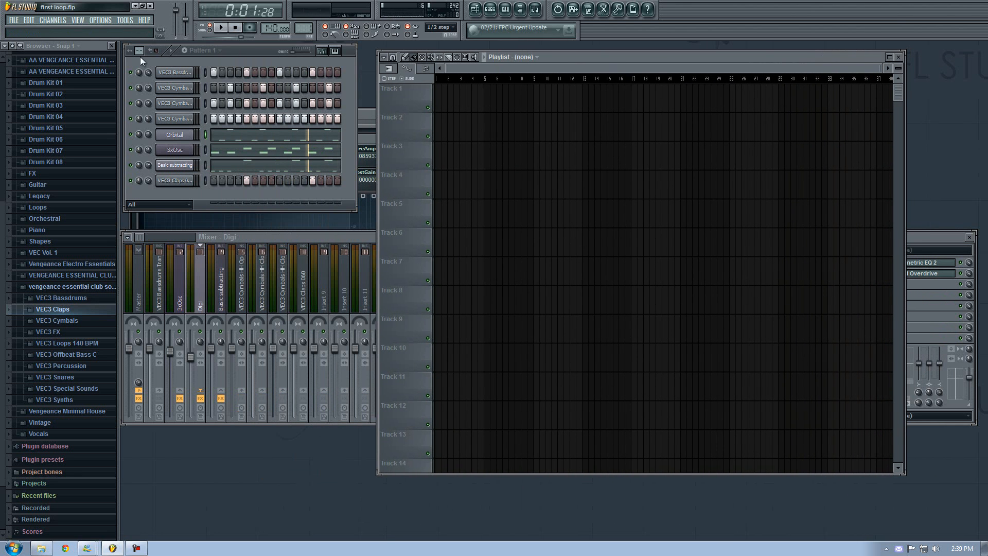
- Play Pattern 1 from the step sequencer to review the complete loop
click(245, 47)
key(space)
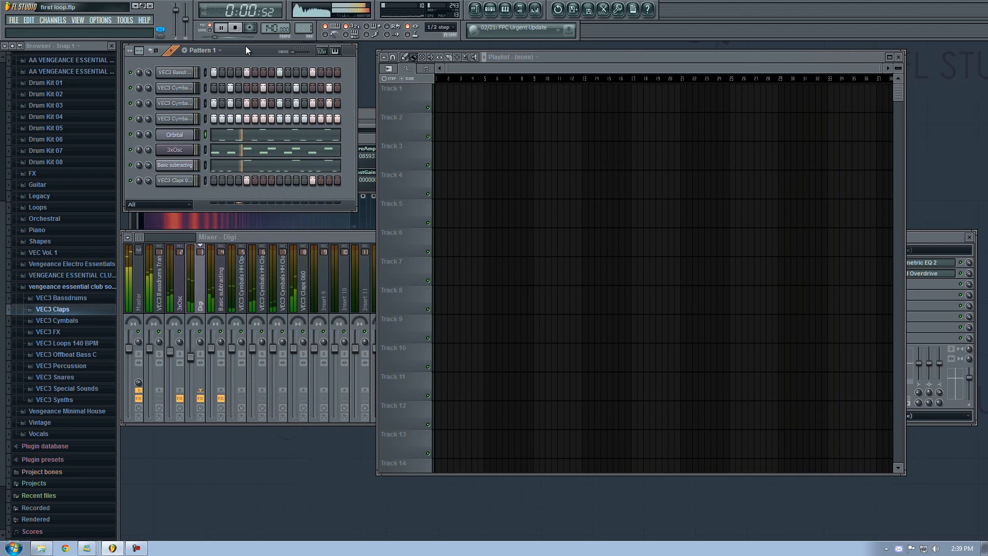
key(space)
click(181, 103)
click(484, 147)
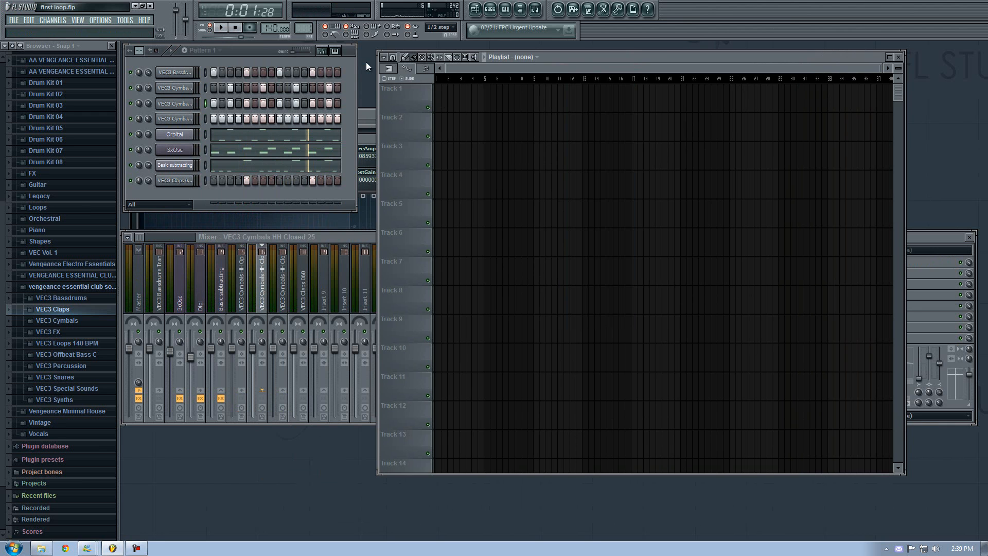
key(Tab)
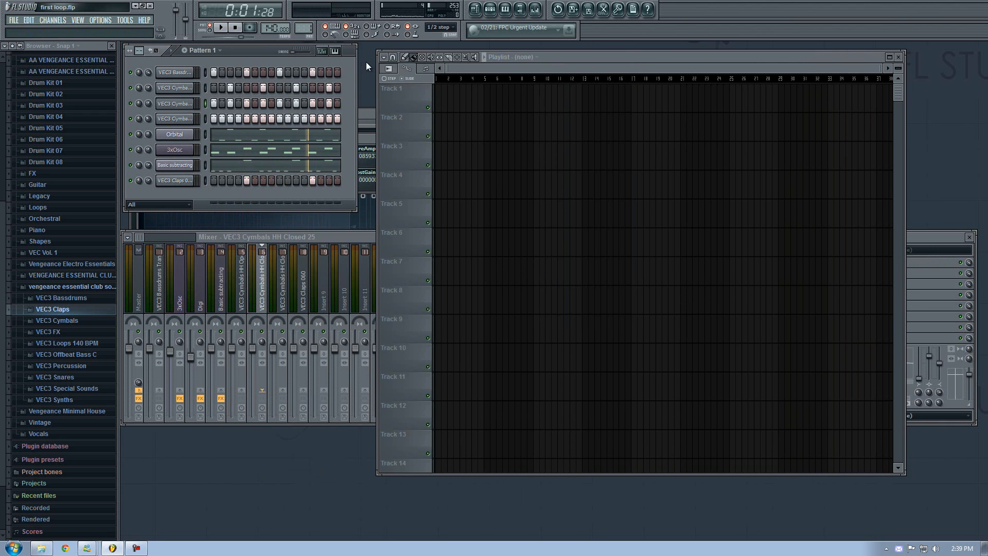
key(space)
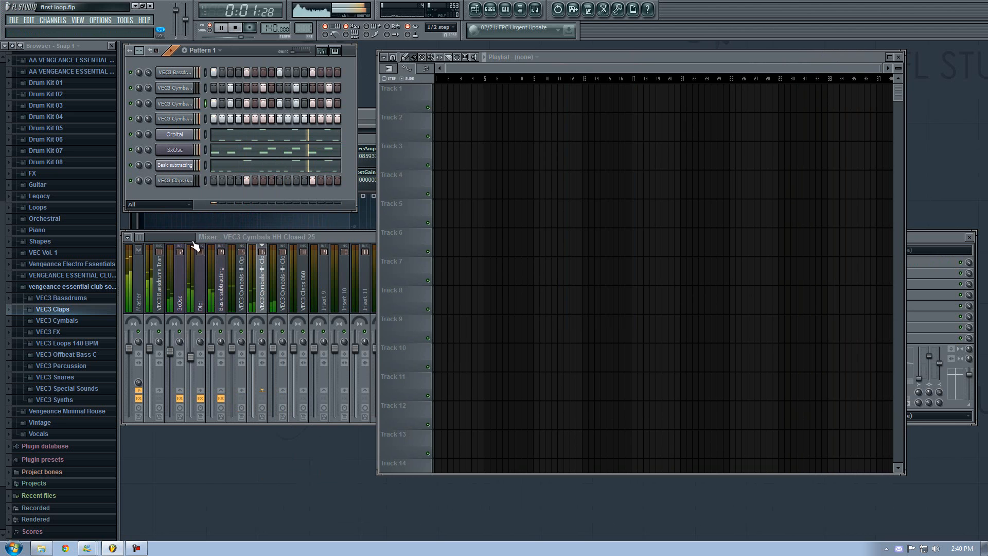
key(space)
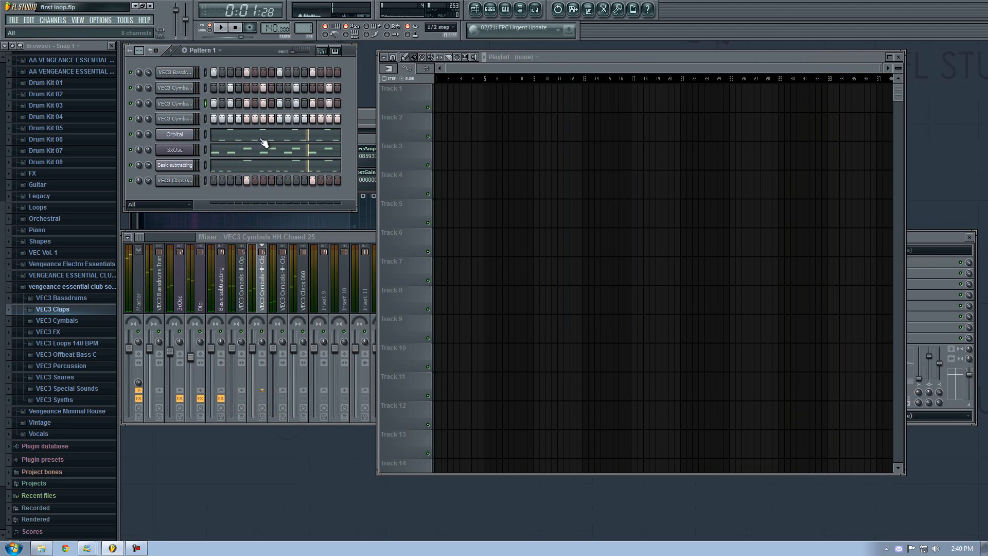
- Select the three cymbal channels and the claps channel, cut their steps from Pattern 1 and play what remains
click(202, 103)
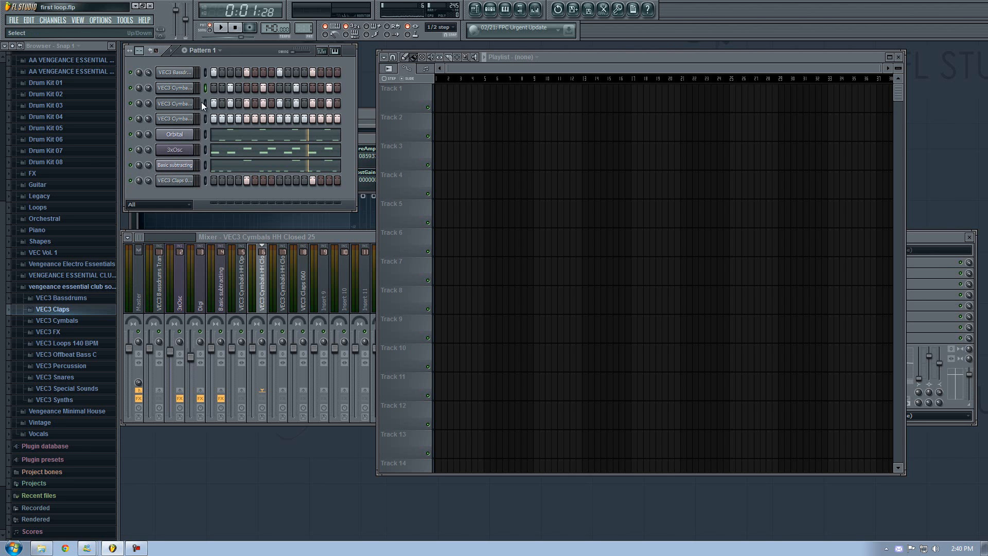
click(204, 180)
click(33, 21)
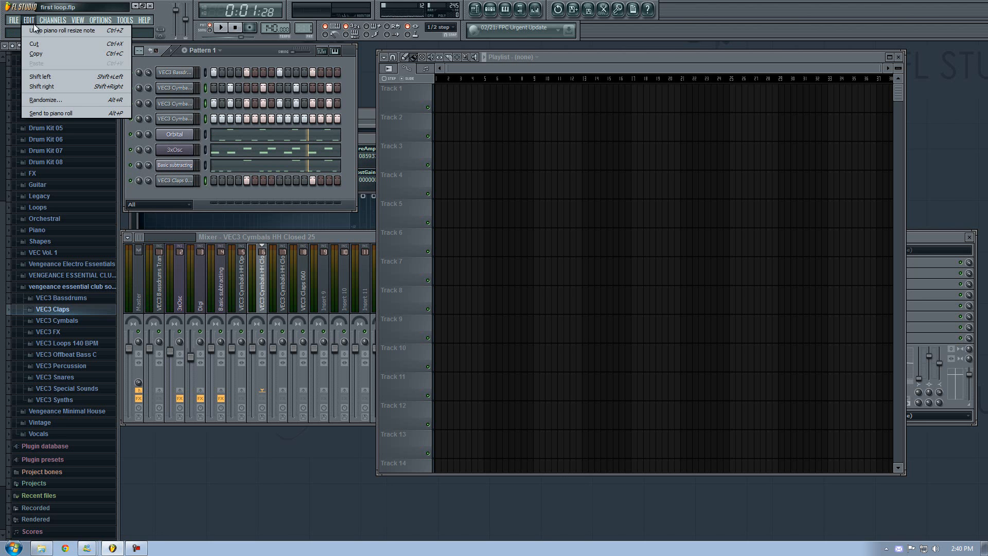
click(34, 22)
click(33, 20)
click(54, 45)
key(space)
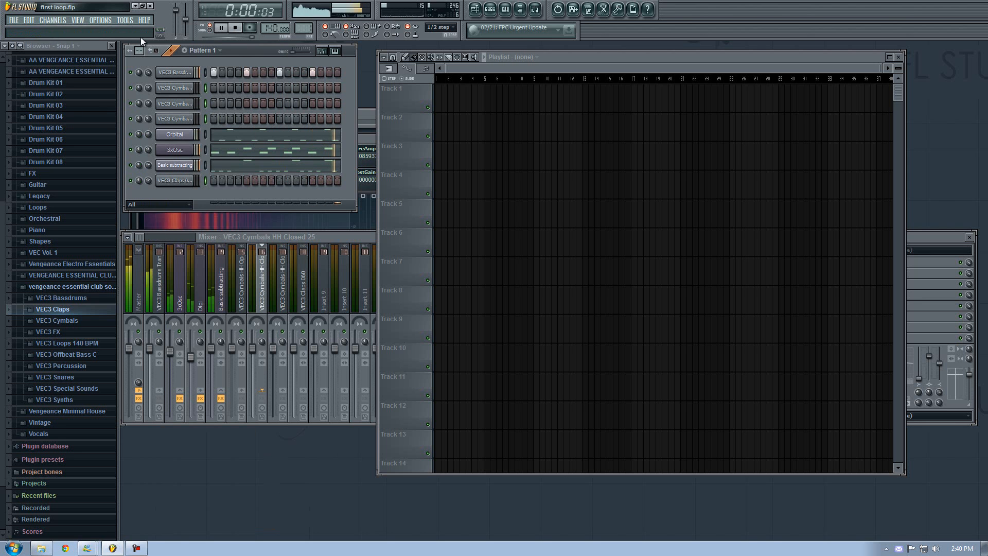
key(space)
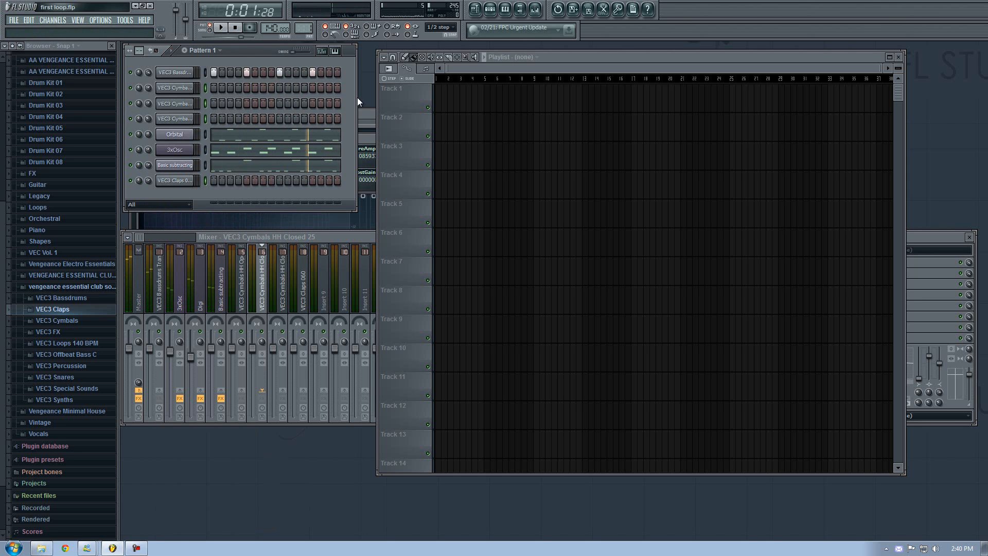
- Paste the cut cymbal and claps steps into Pattern 2, audition it and name the pattern Drums
key(KP_Add)
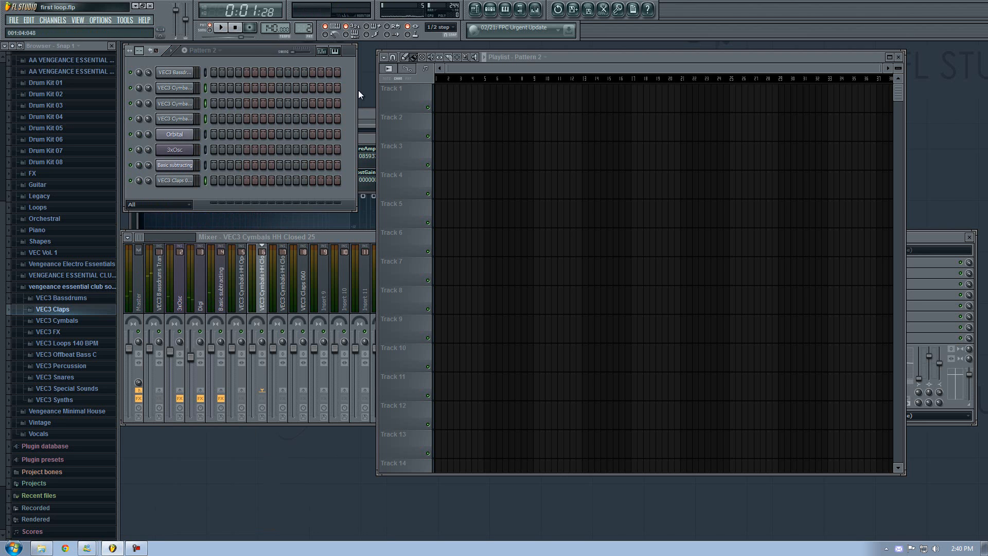
key(space)
key(space)
click(28, 20)
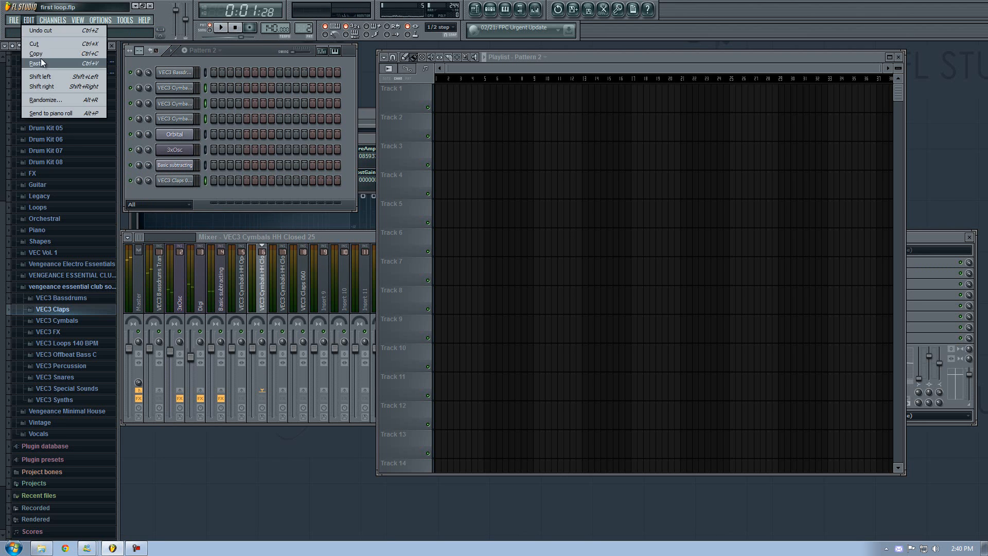
click(36, 63)
key(space)
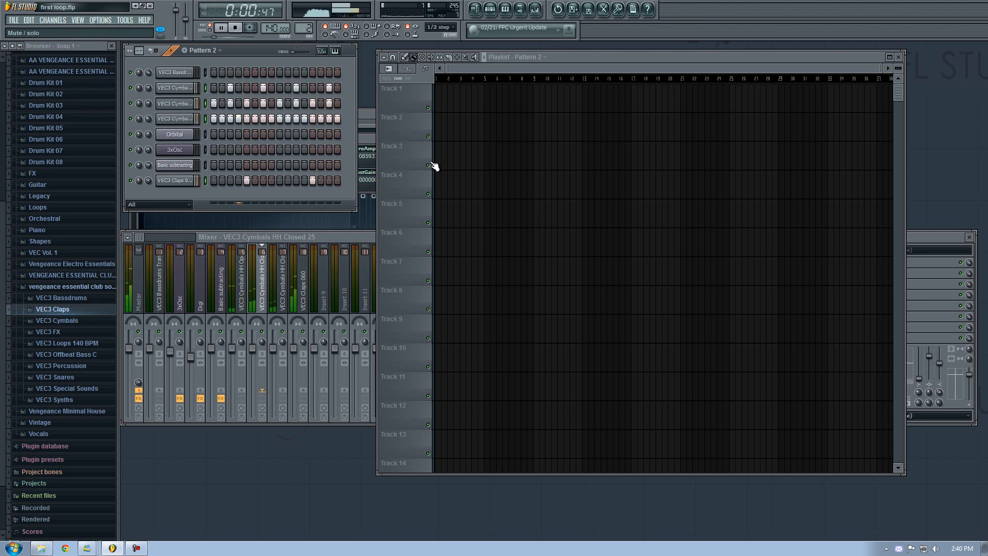
key(space)
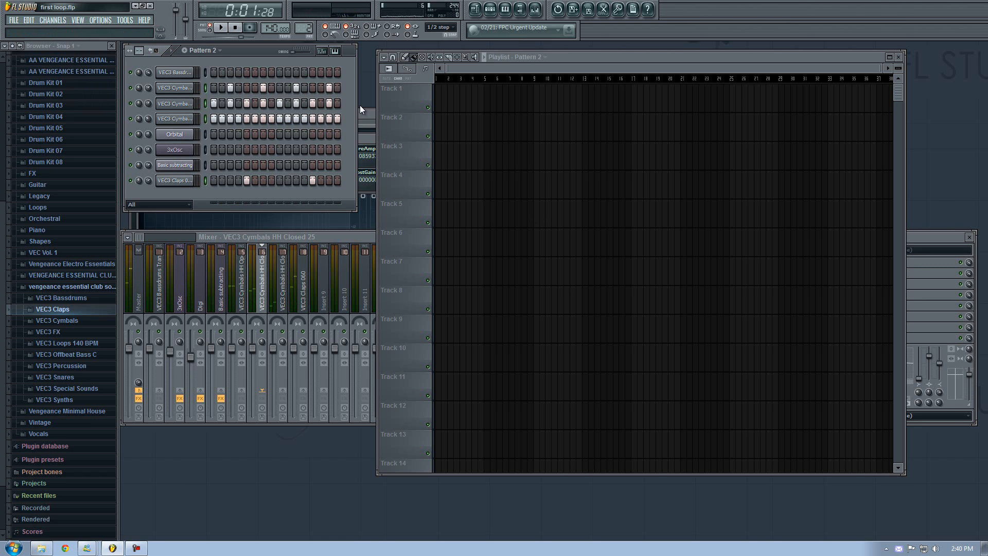
key(F2)
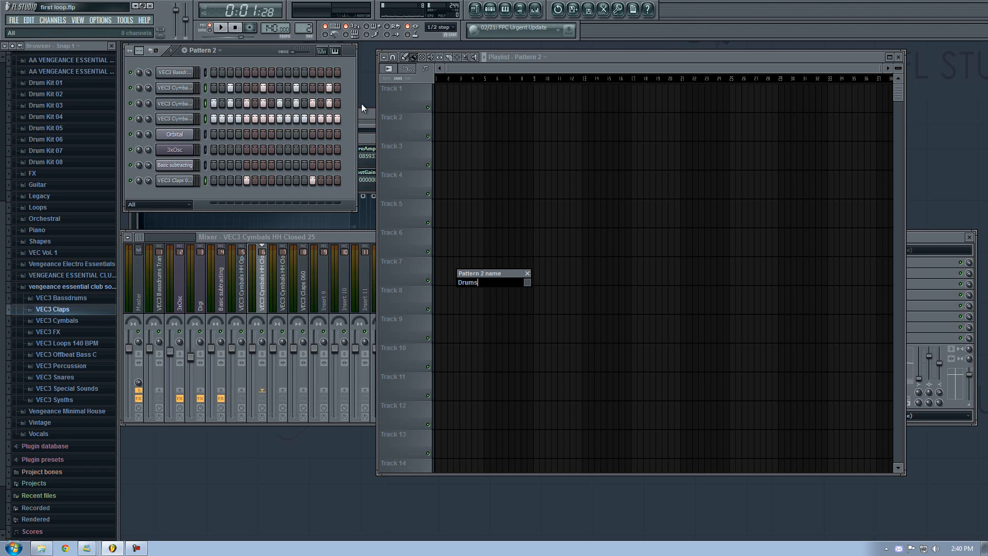
key(Return)
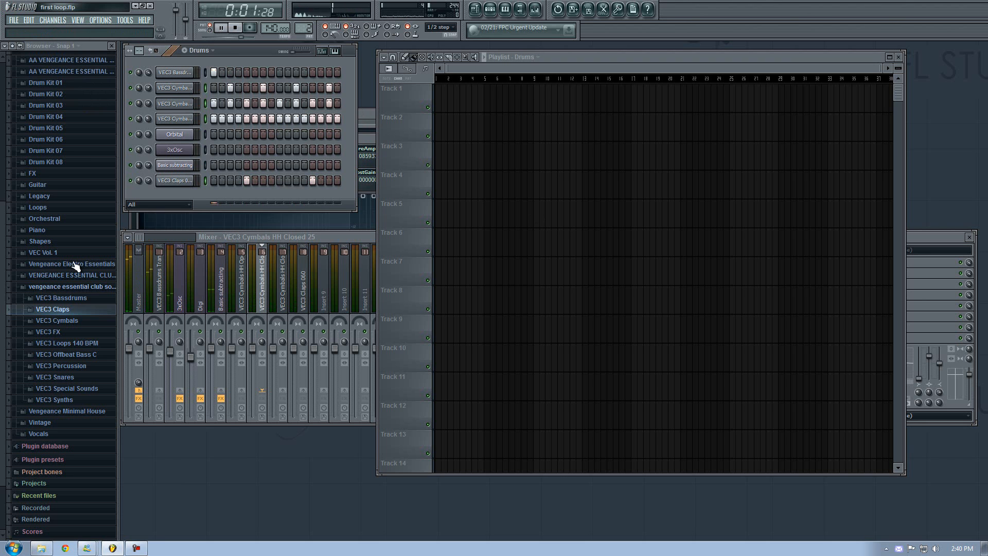
- Cut the bass drum steps from Pattern 1 and paste them into a new pattern named Kick
key(KP_Subtract)
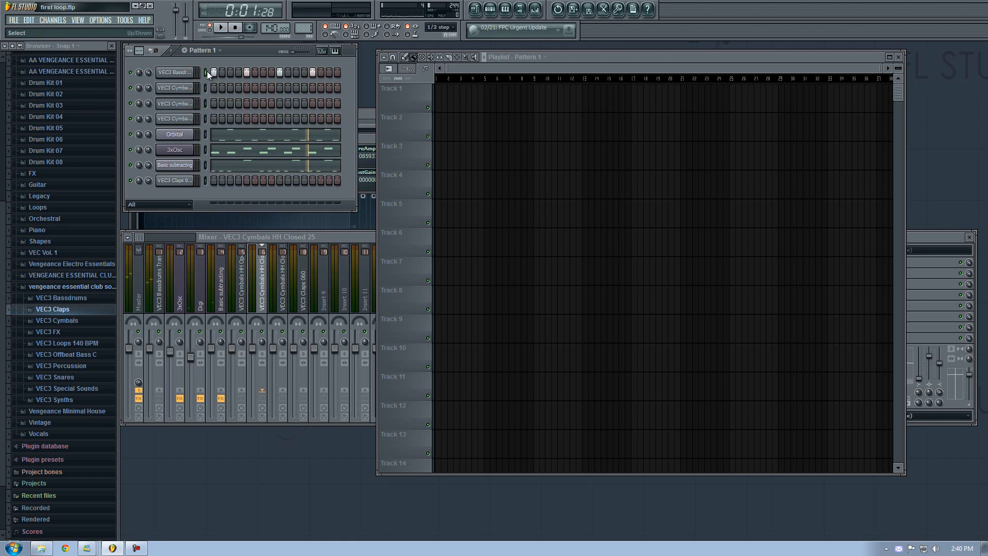
drag(212, 72, 337, 75)
key(F4)
text(Kick)
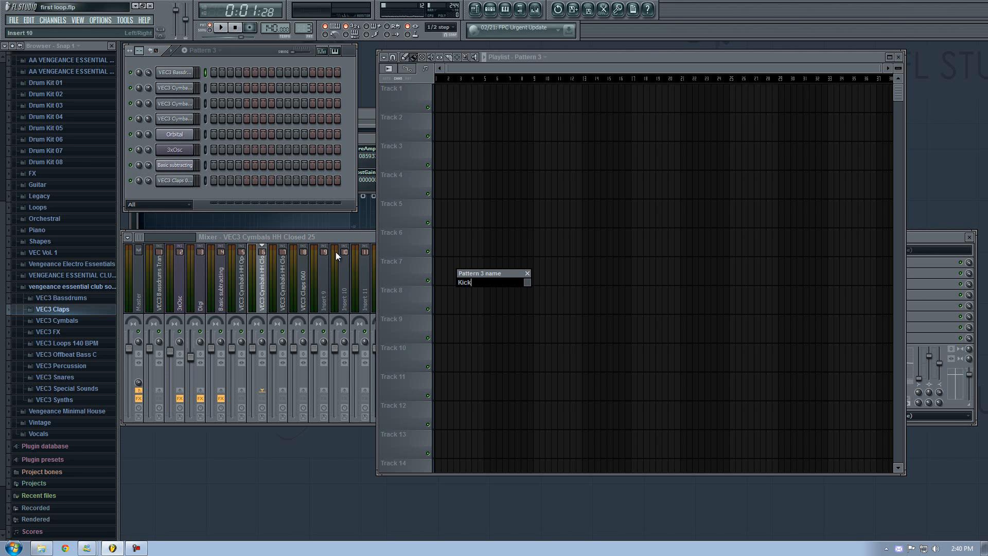
key(Return)
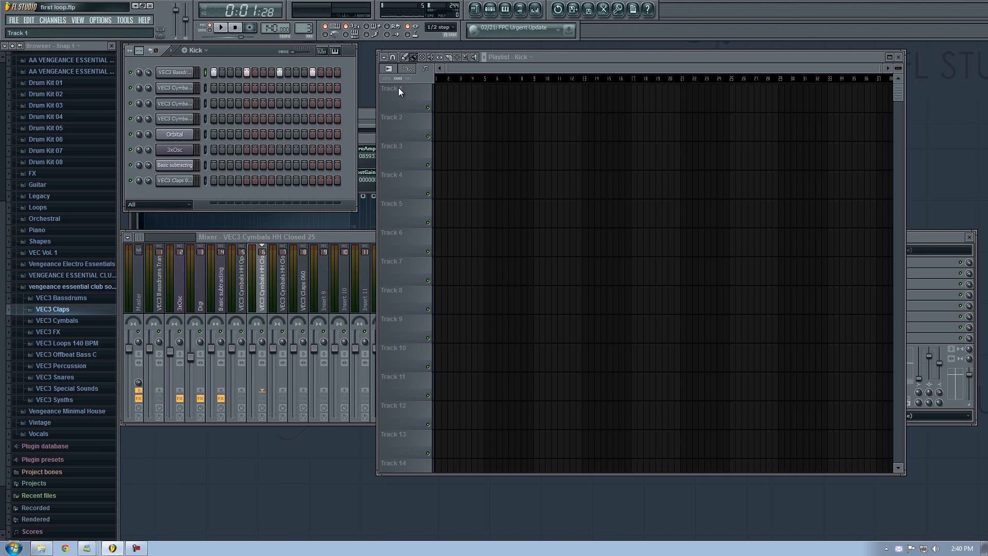
- Cut the 3xOsc notes from Pattern 1, paste them into Pattern 4, audition it and name the pattern 3x Lead
drag(213, 103, 213, 119)
key(1)
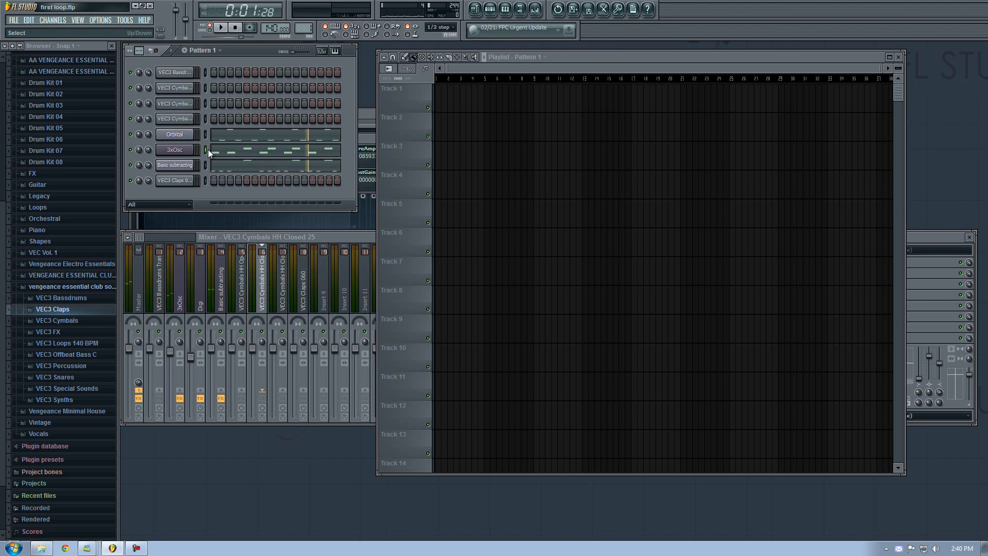
click(30, 22)
click(49, 46)
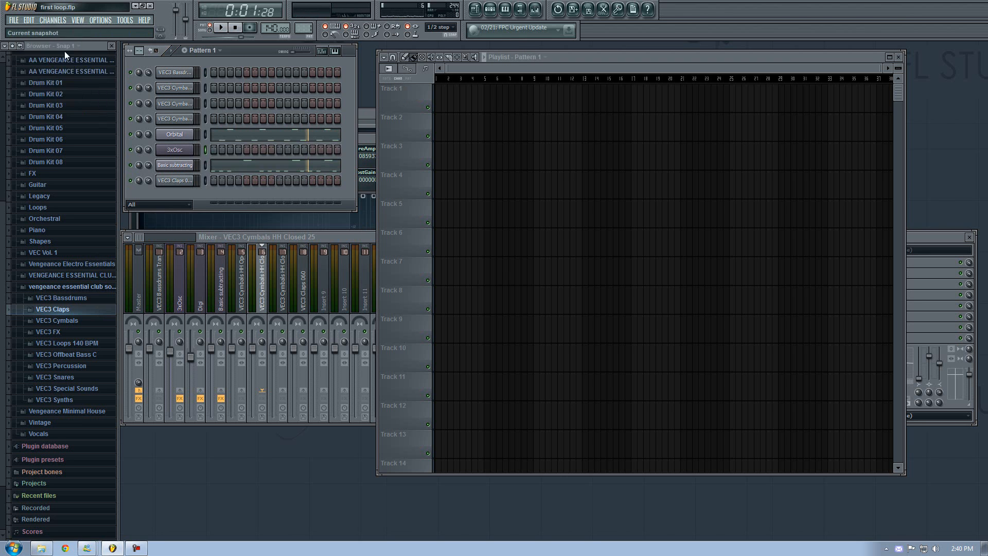
key(4)
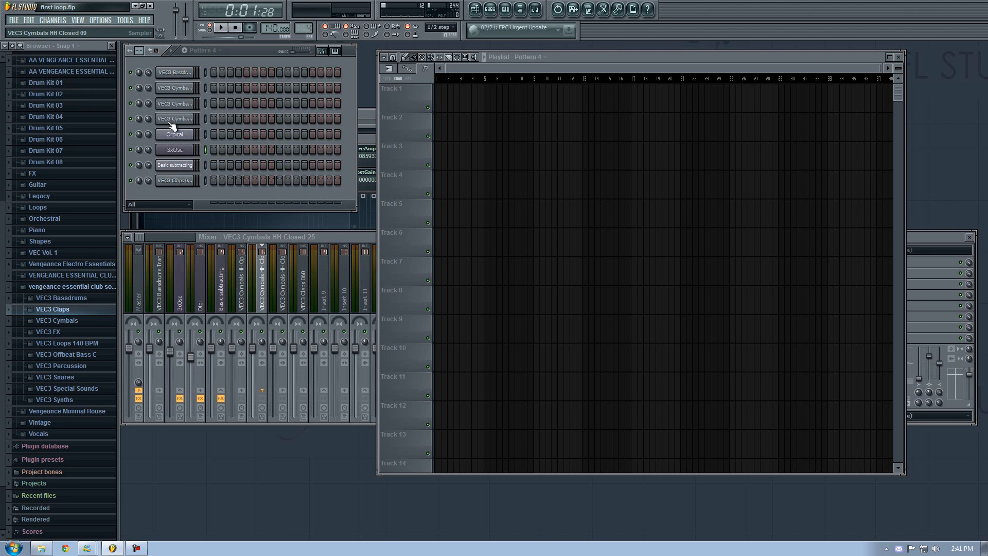
key(ctrl+v)
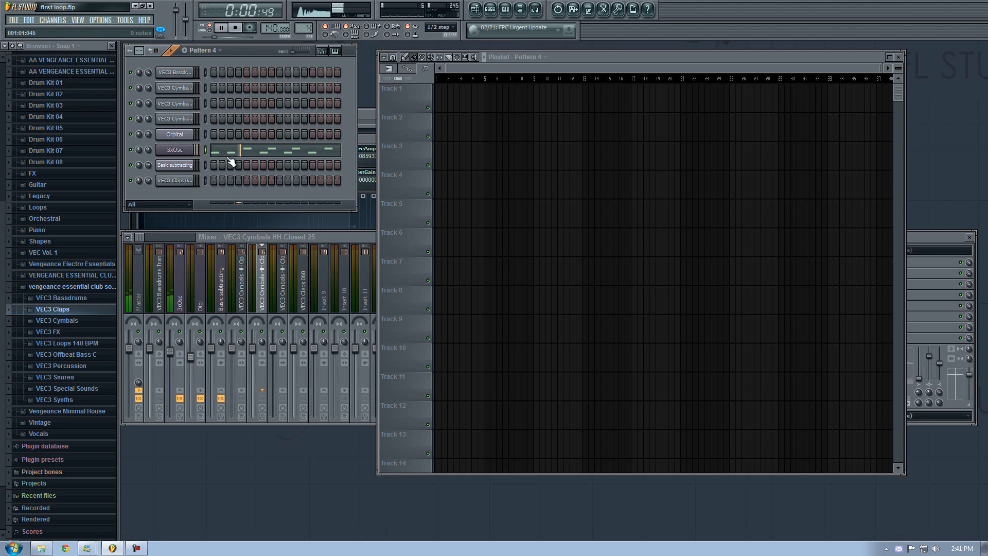
key(F2)
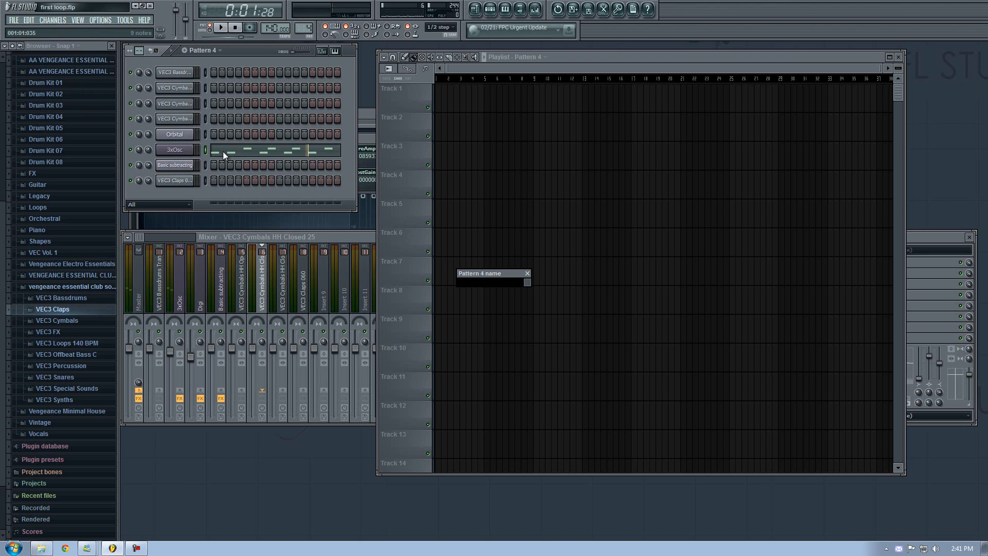
text(3x Lead)
key(Return)
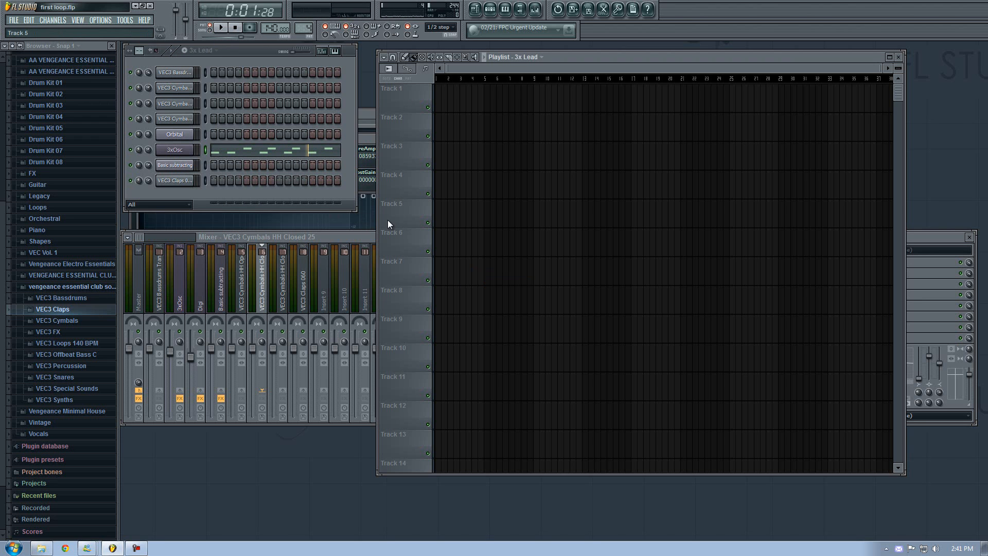
- Rename Pattern 1 as Basslines and close the Parametric EQ 2 window of the Digi track
click(204, 297)
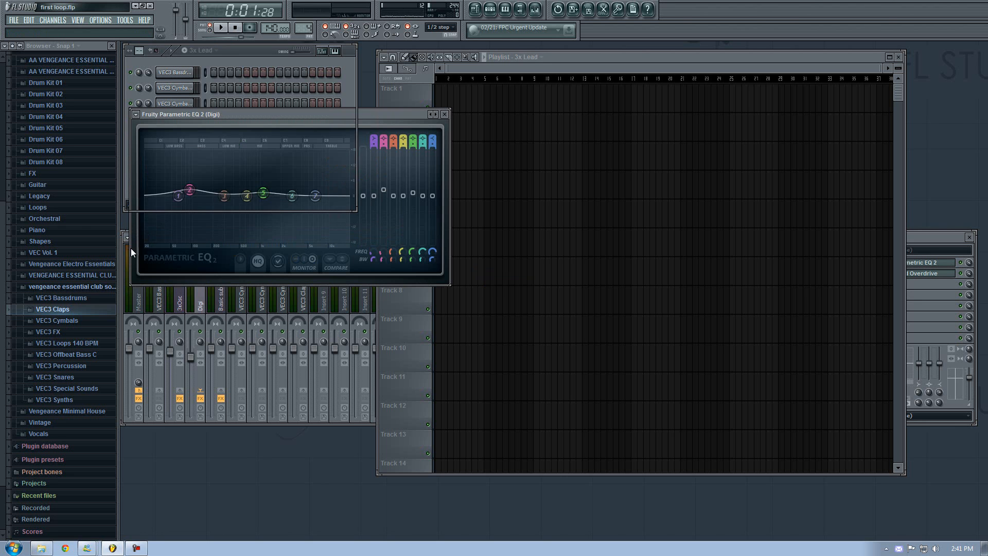
key(F4)
text(asslines)
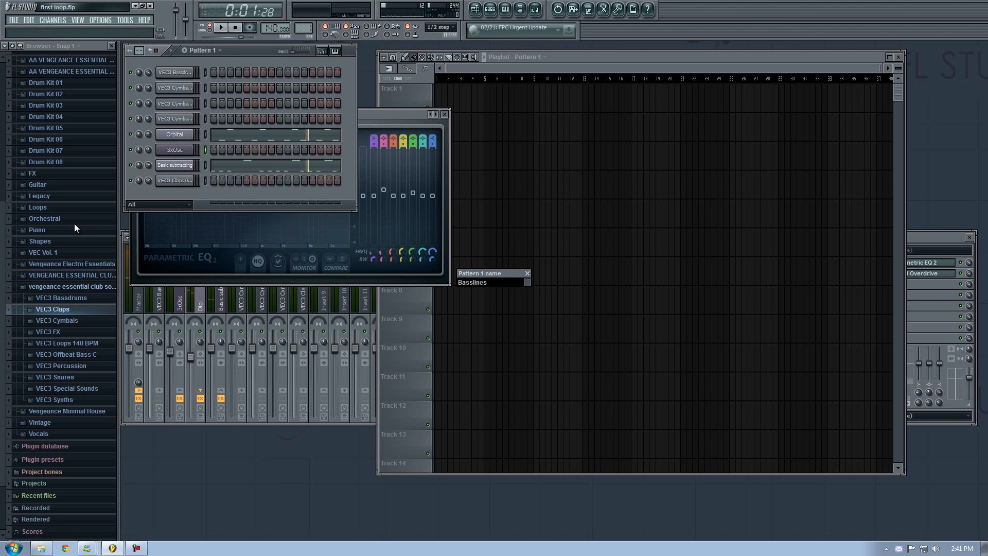
key(Return)
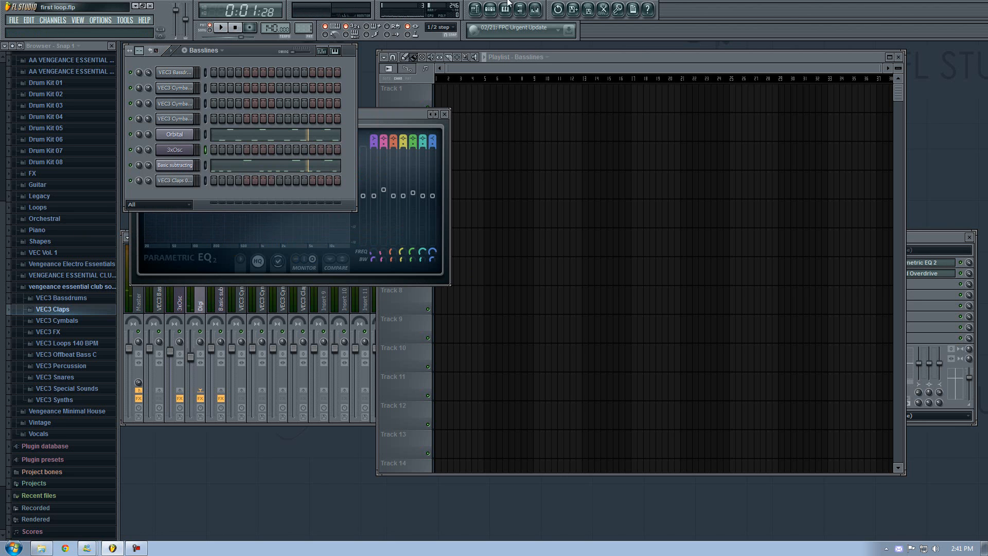
click(445, 113)
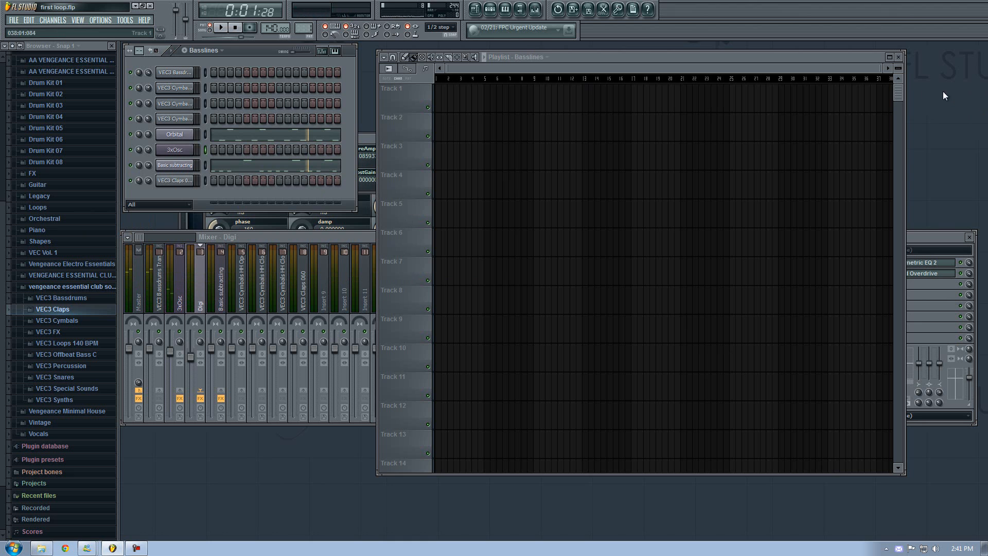
- Close the cymbal channel settings hidden behind the playlist and bring the playlist back up
click(898, 57)
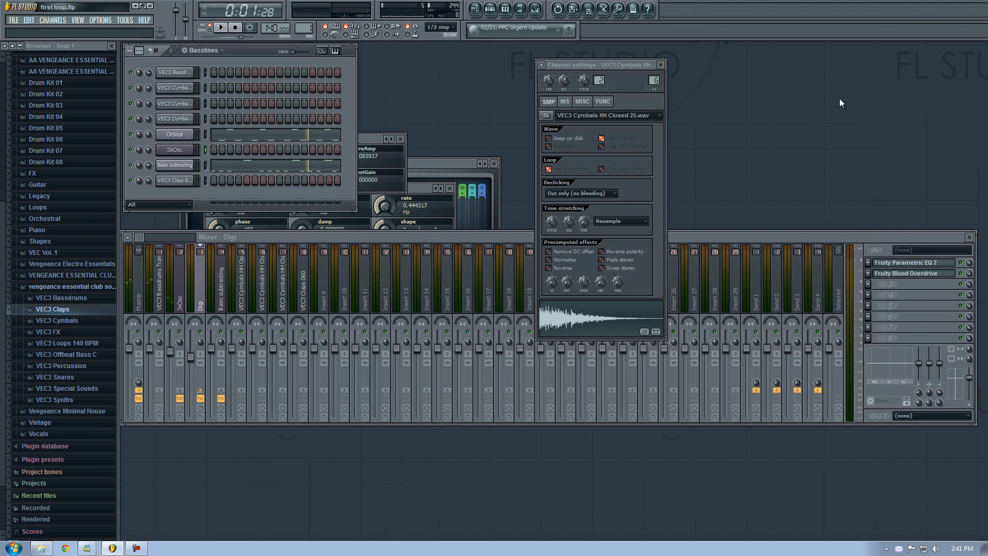
click(661, 64)
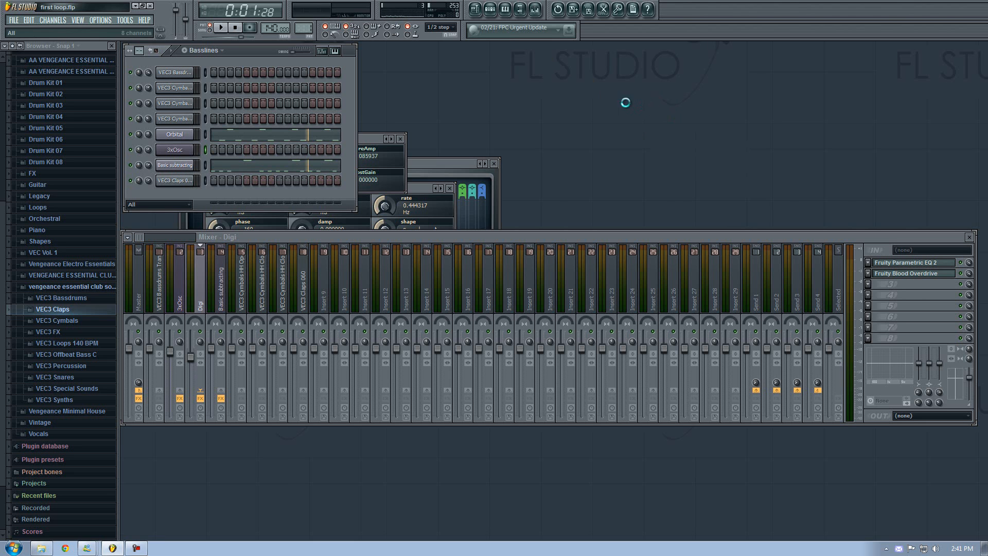
click(490, 9)
click(474, 9)
click(489, 9)
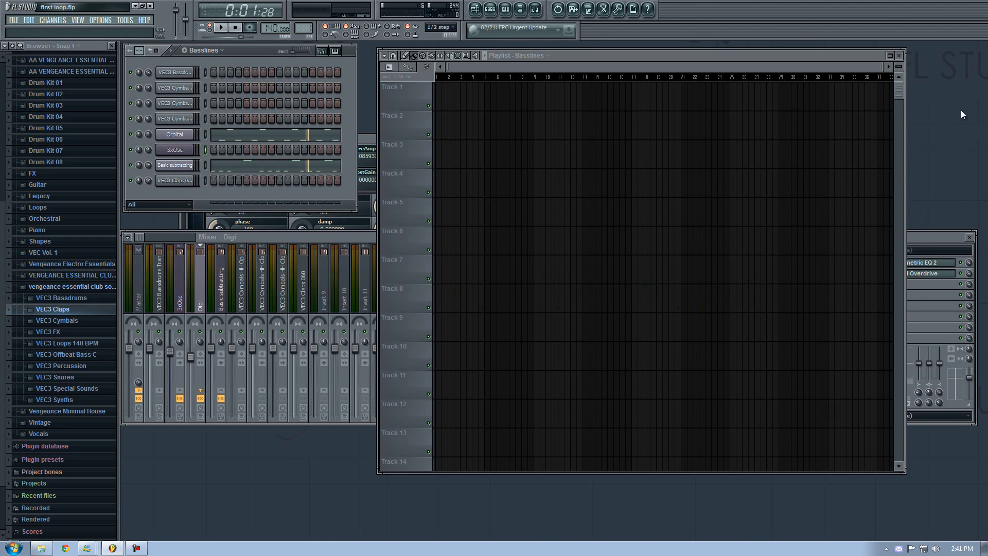
- Fill bars 1 to 8 of playlist Track 1 with Kick clips
key(3)
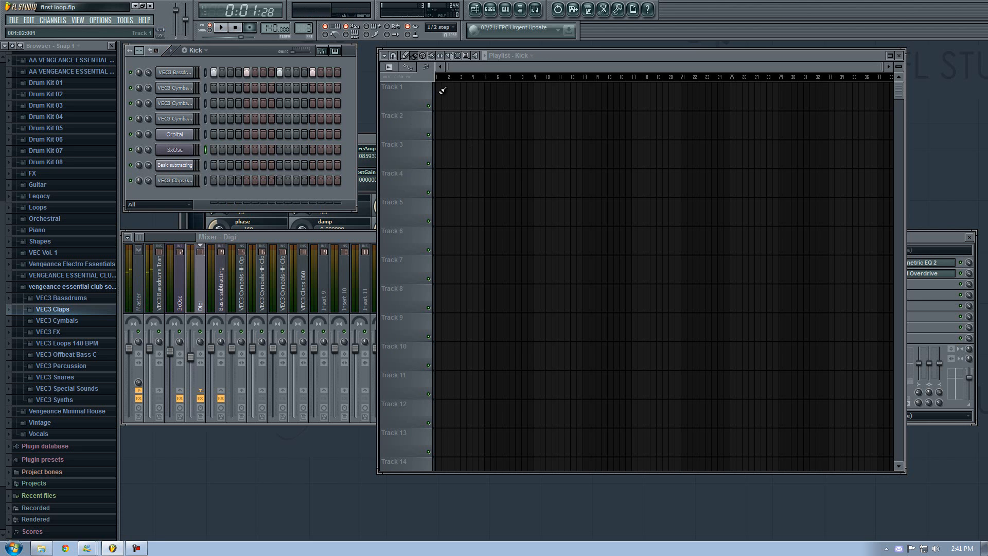
drag(439, 90, 479, 92)
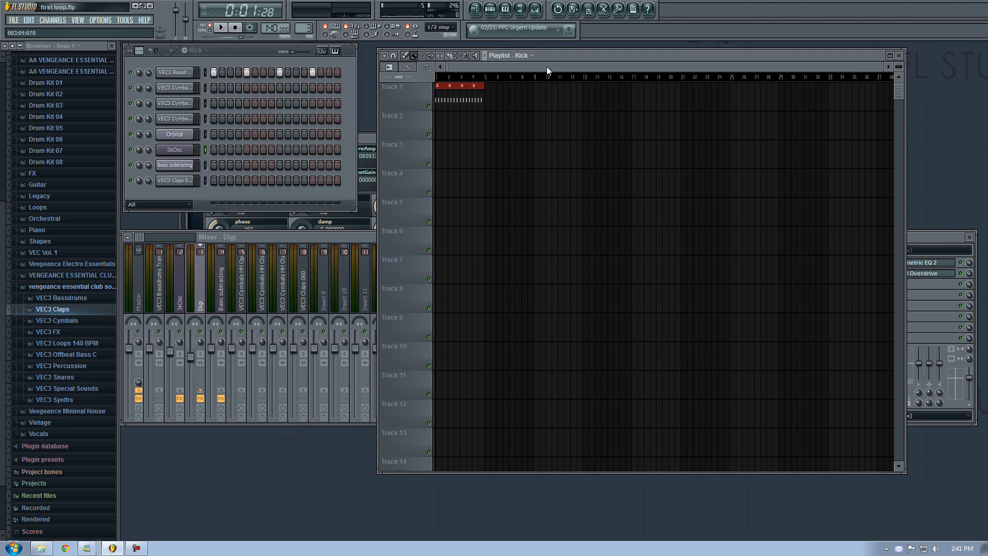
scroll(546, 67, up, 2)
drag(552, 59, 600, 69)
drag(578, 86, 501, 87)
double_click(544, 86)
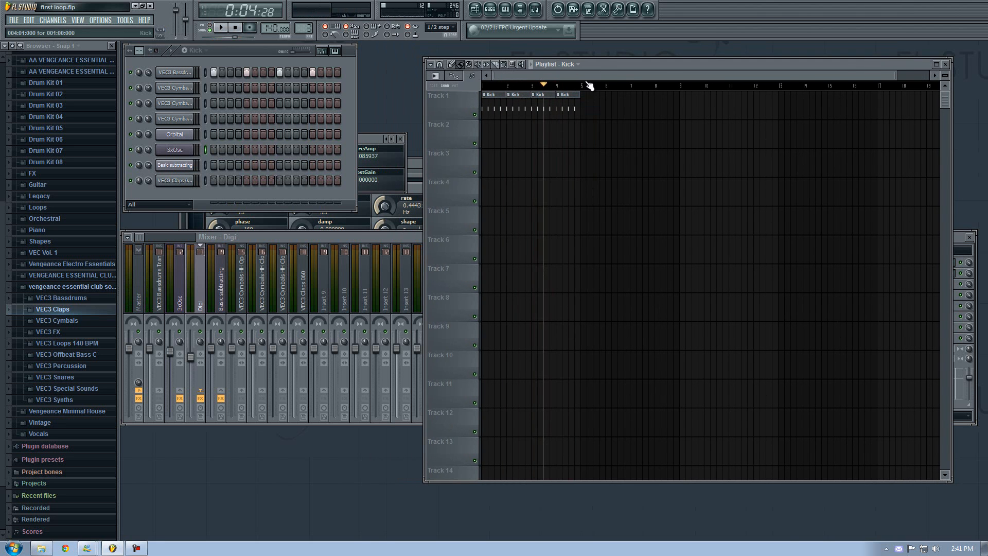
drag(584, 98, 673, 102)
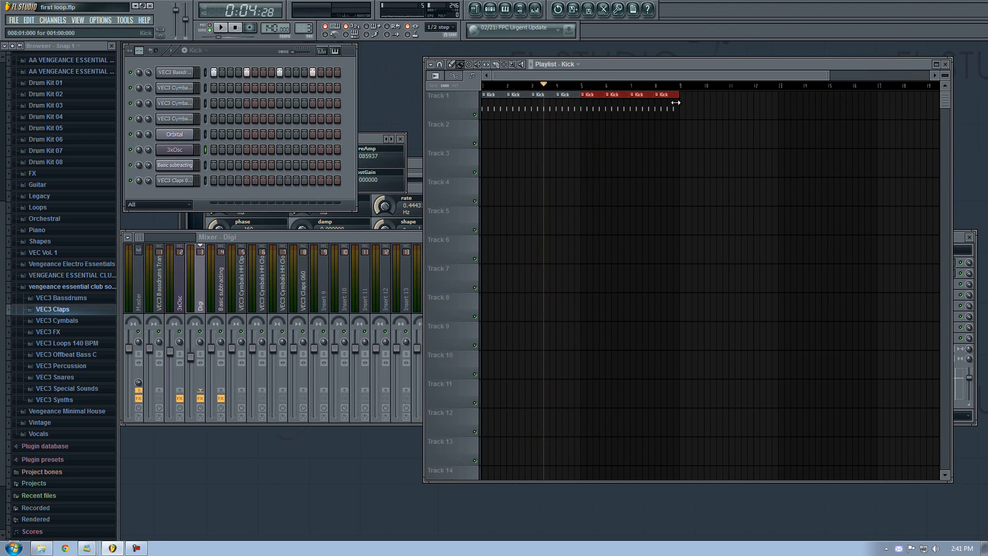
- Test playback and set the transport to song mode so the playlist arrangement plays
key(space)
key(space)
click(211, 28)
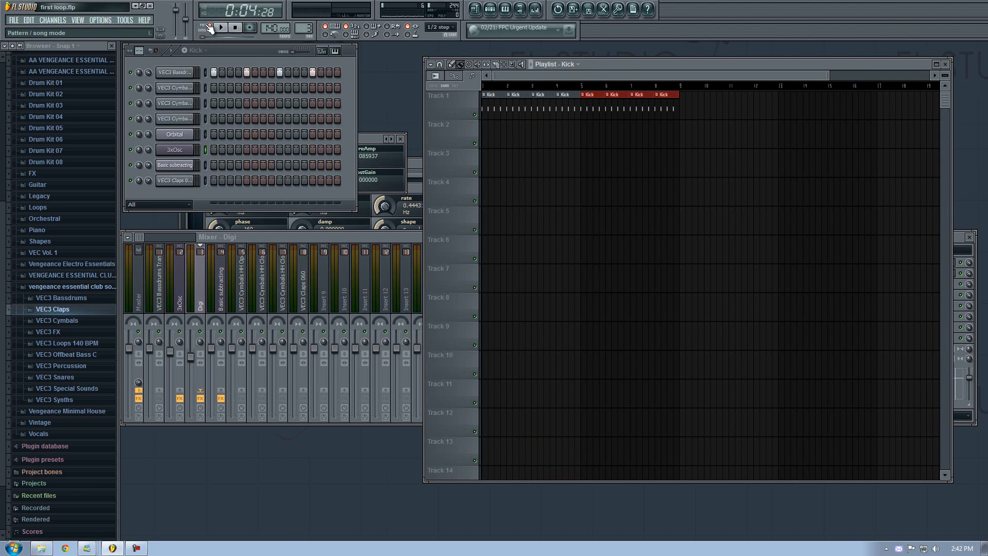
click(211, 28)
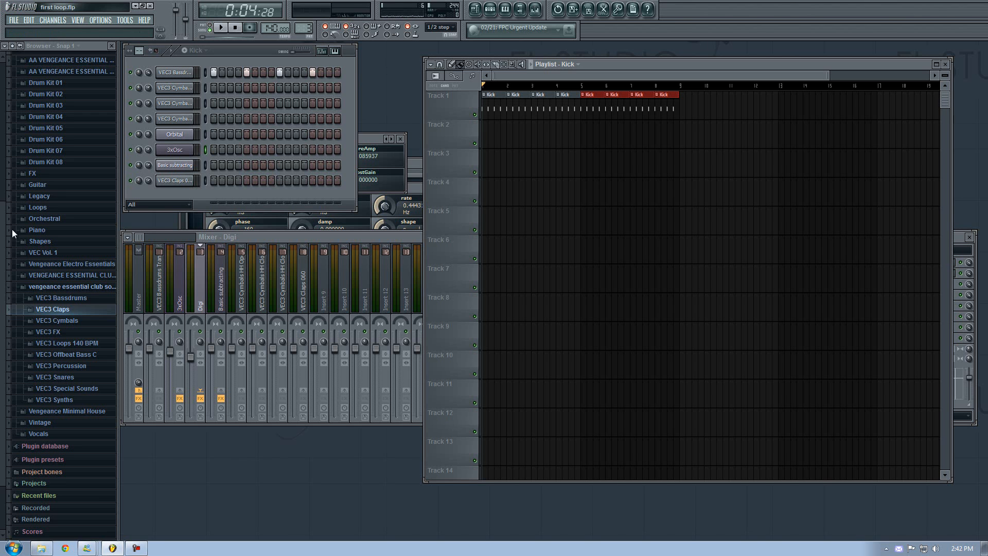
- Place Basslines clips in bars 1 to 4 of Track 2, start playback and delete the Kick clips in bars 5 to 8
key(1)
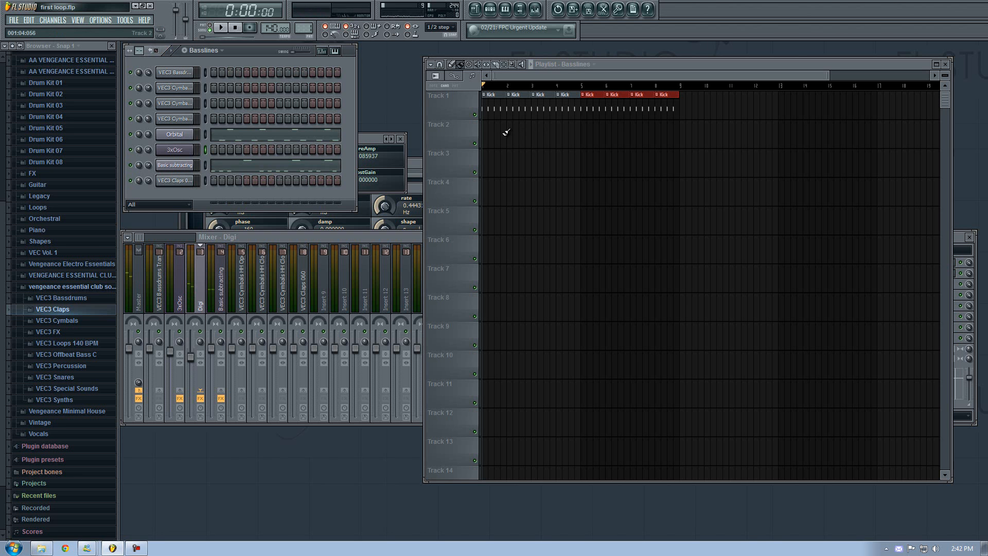
click(486, 135)
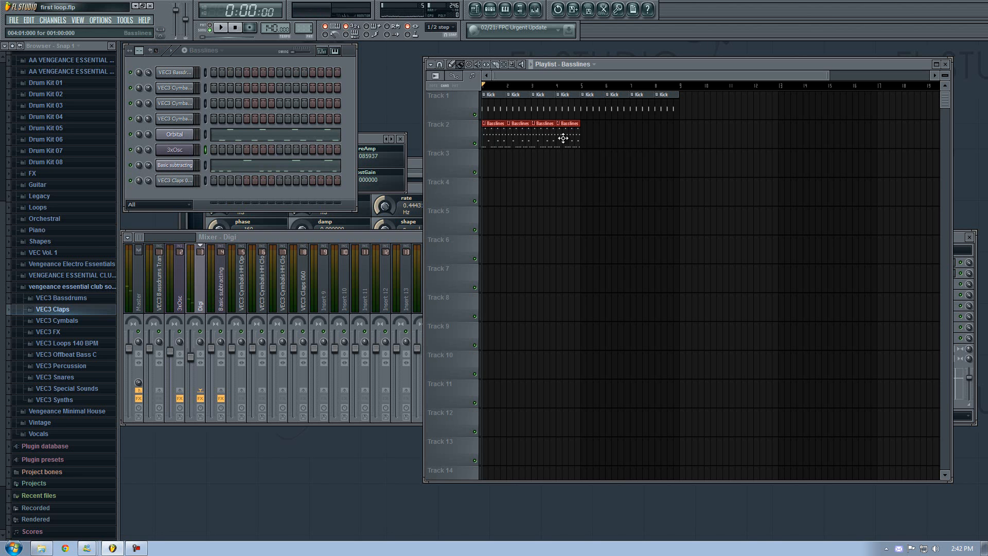
key(space)
right_click(591, 111)
right_click(616, 111)
right_click(641, 111)
right_click(656, 111)
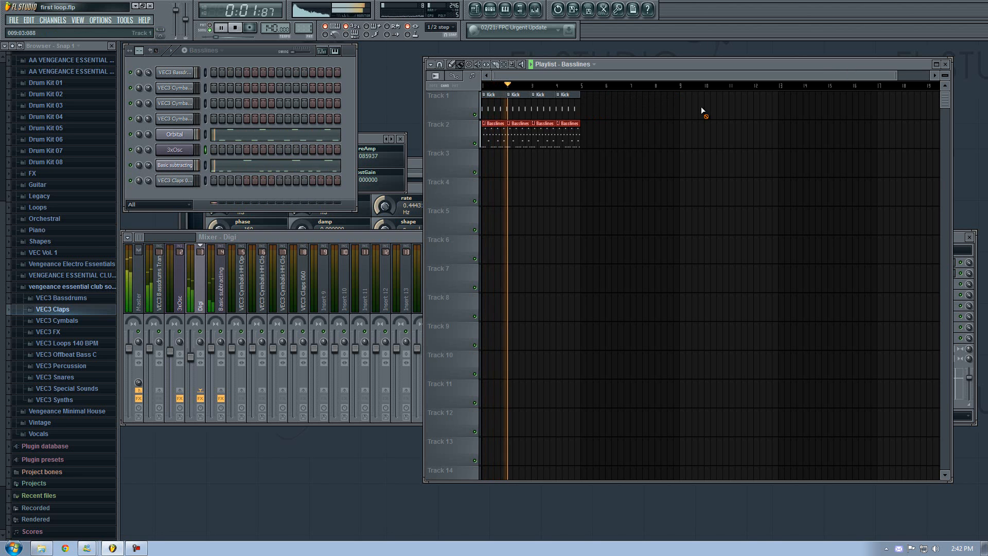
- Extend the Kick clips on Track 1 and the Basslines clips on Track 2 through bars 5 to 8
click(572, 107)
drag(587, 106, 662, 104)
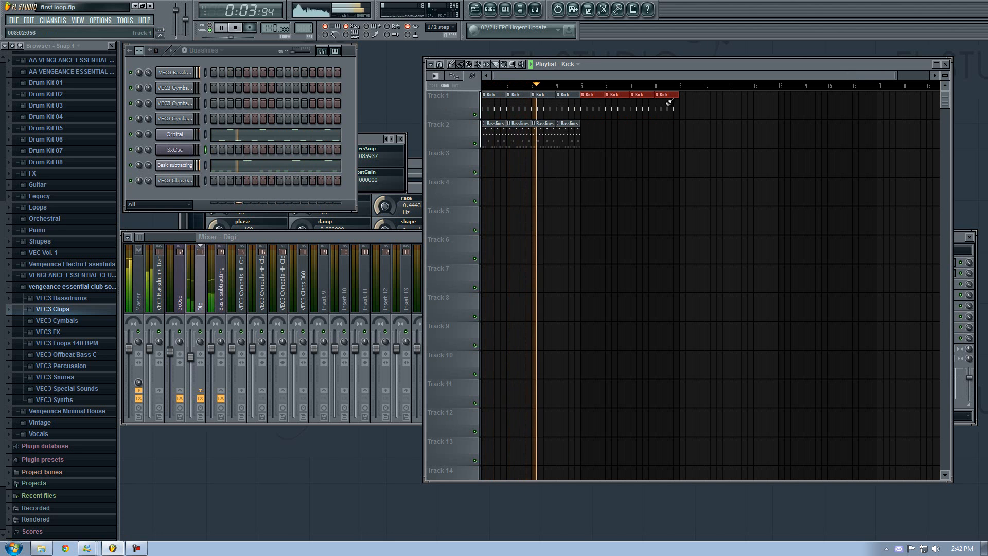
click(564, 134)
drag(586, 135, 661, 127)
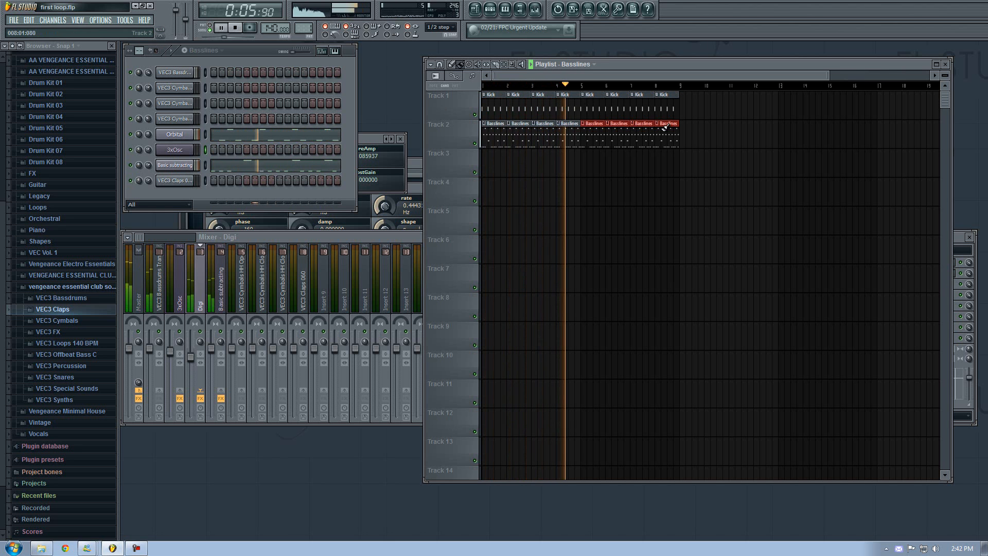
- Delete the Kick clip in bar 8 of Track 1 and fill bars 9 to 16 with Kick clips
drag(652, 76, 623, 75)
right_click(671, 101)
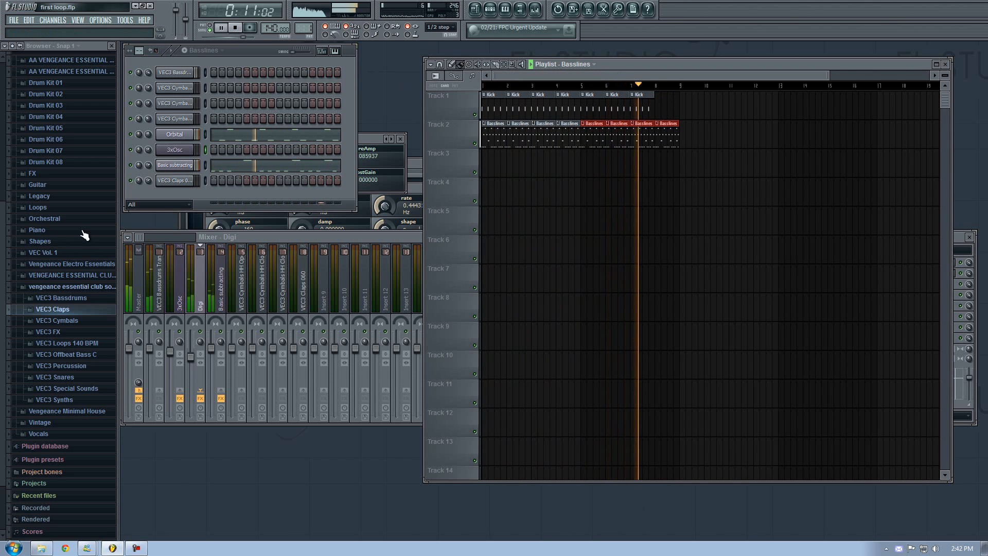
key(KP_Add)
key(space)
key(KP_Add)
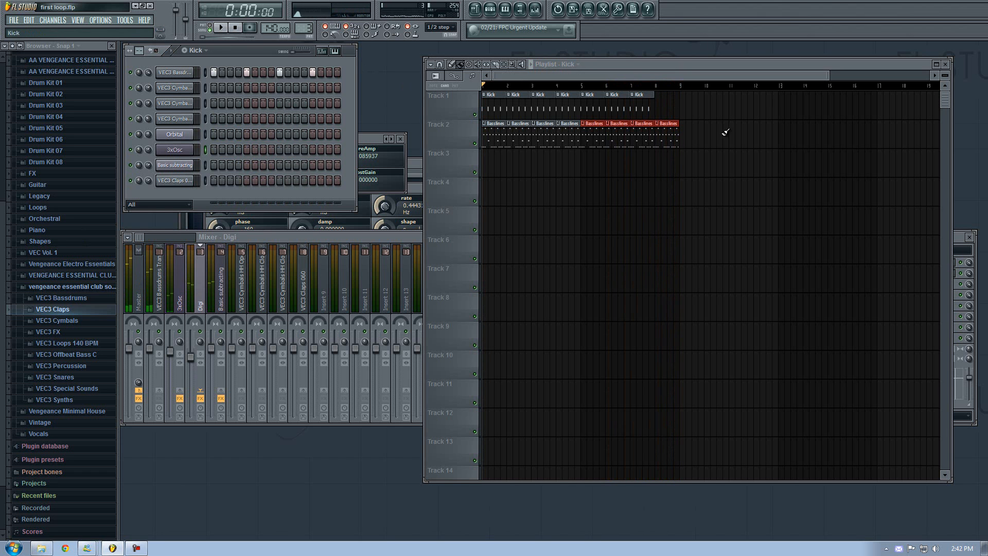
click(696, 101)
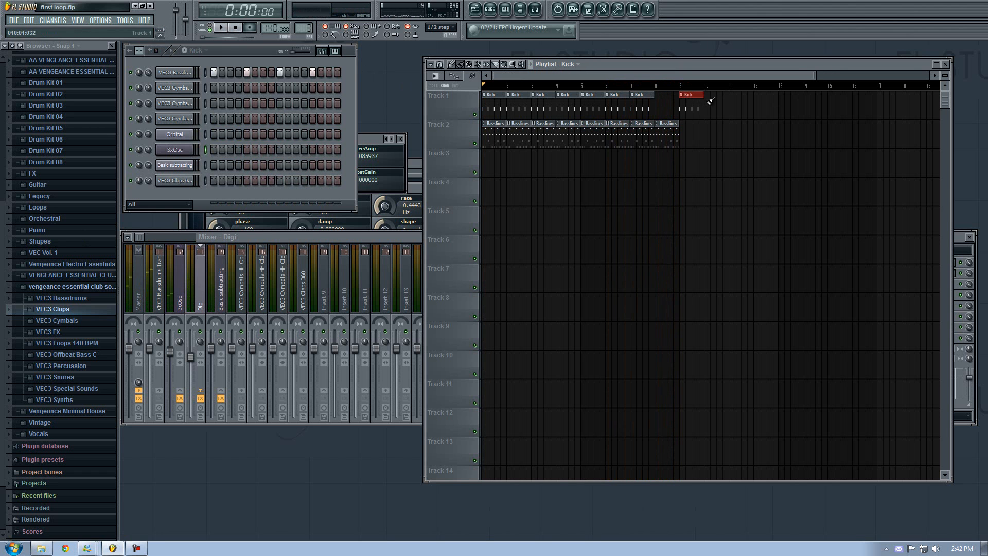
drag(844, 101, 864, 101)
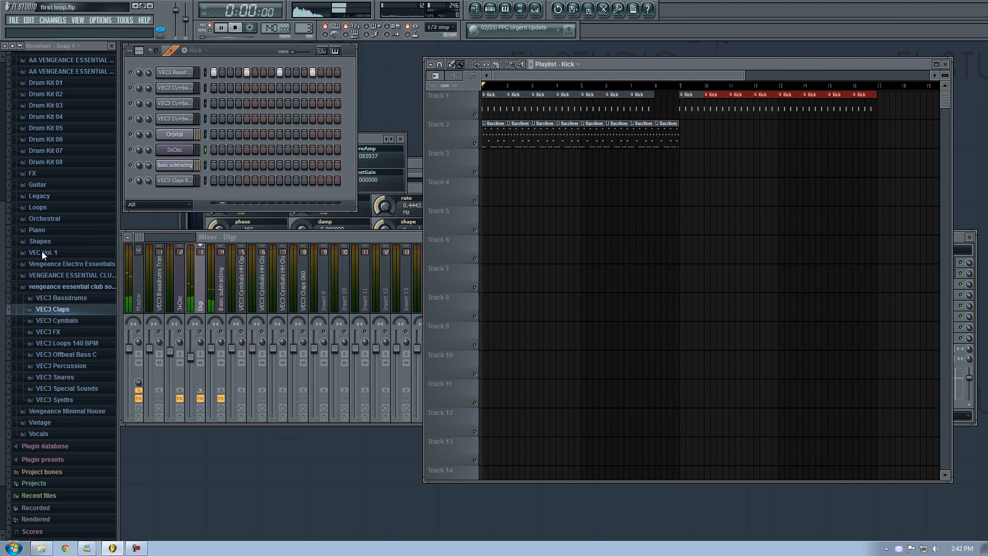
- Continue the Basslines clips through bars 9 to 16 on Track 2 and add Drums clips over the same bars on Track 3
key(KP_Add)
drag(675, 128, 851, 131)
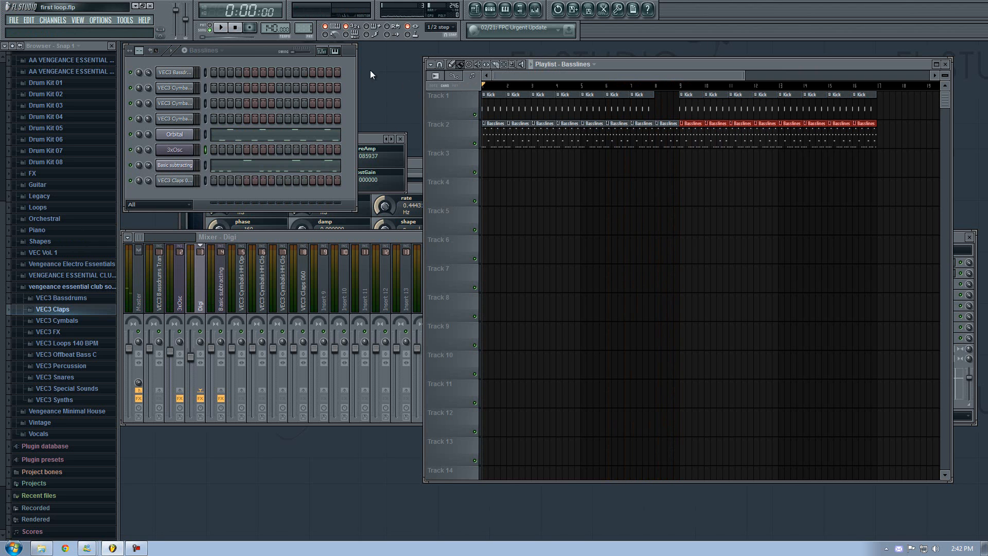
key(KP_Add)
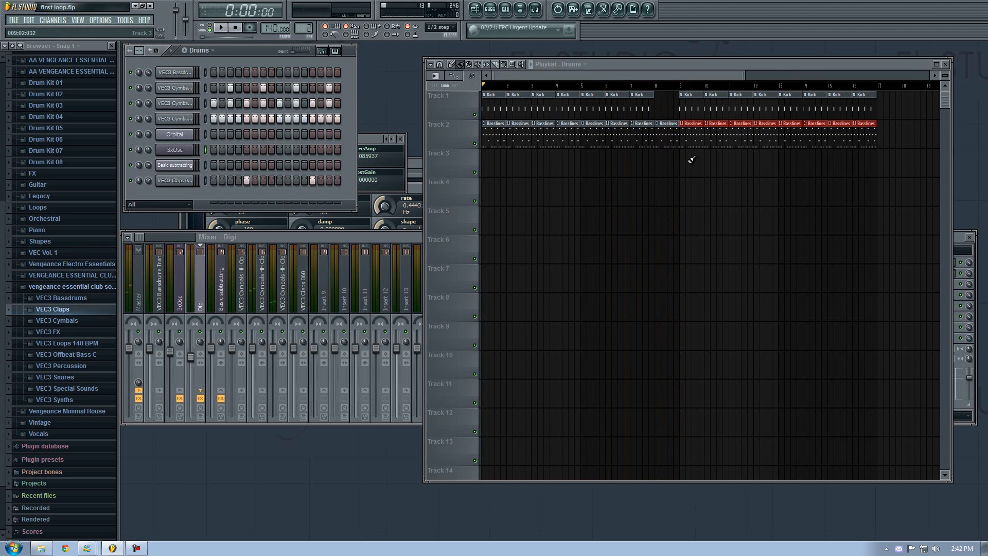
drag(684, 160, 872, 161)
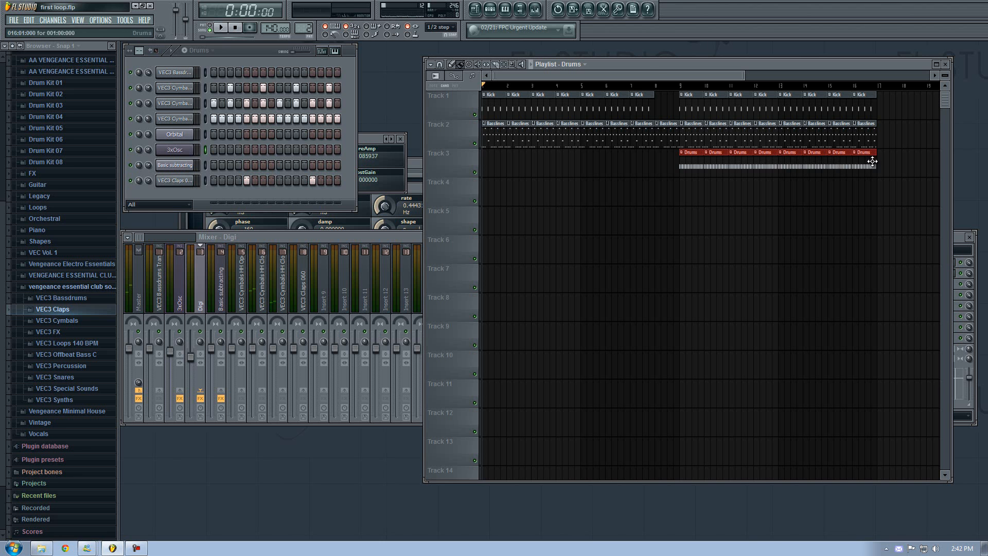
- Play the arrangement from bar 8 to review the transition into the section with drums
click(653, 87)
key(space)
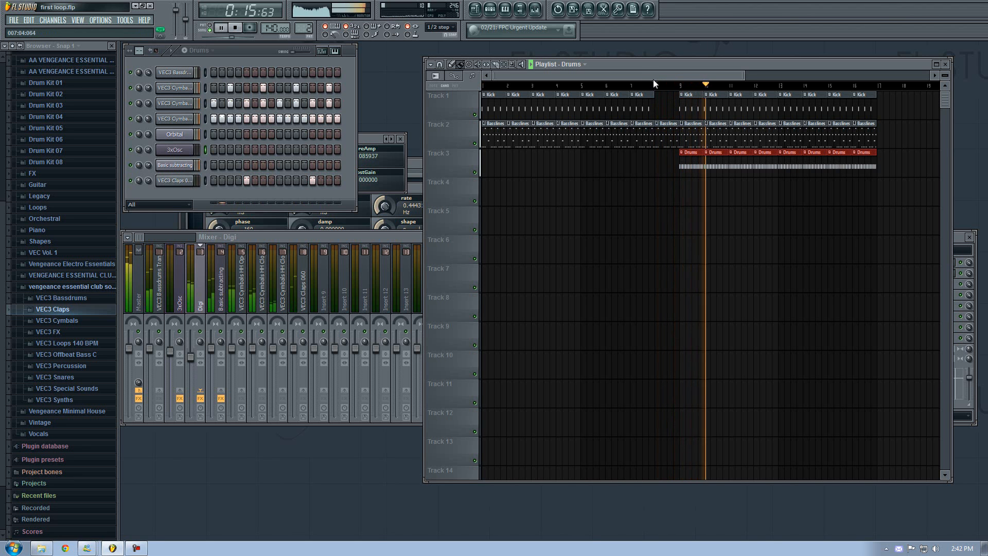
drag(614, 75, 644, 73)
key(space)
- Select the Kick, Basslines and Drums clips in bars 9 to 16 on Tracks 1 to 3 and copy them
click(504, 65)
drag(839, 177, 625, 92)
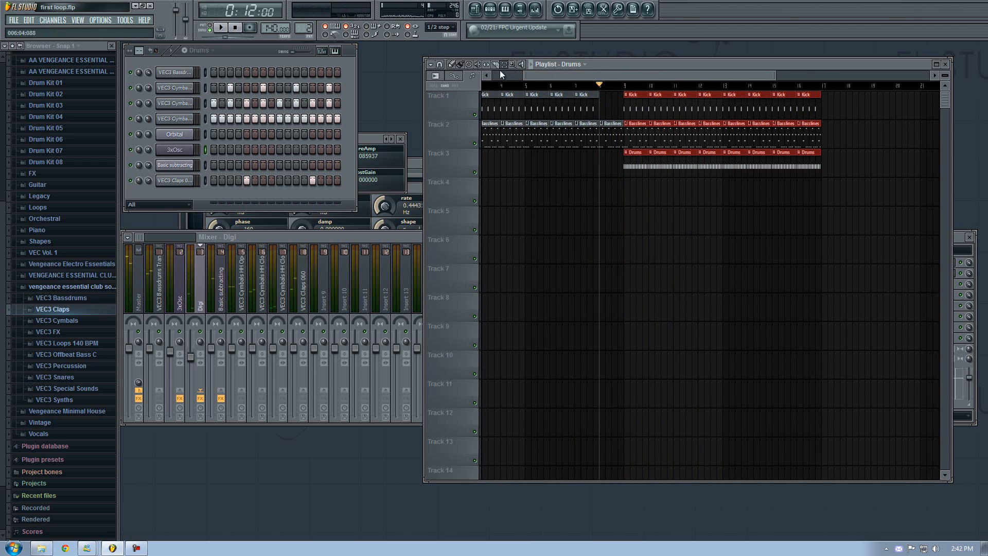
click(14, 21)
mouse_move(30, 21)
click(35, 52)
click(32, 22)
click(783, 34)
- Paste the copied Kick, Basslines and Drums clips so they fill bars 17 to 24 on Tracks 1 to 3
drag(580, 77, 710, 86)
click(582, 91)
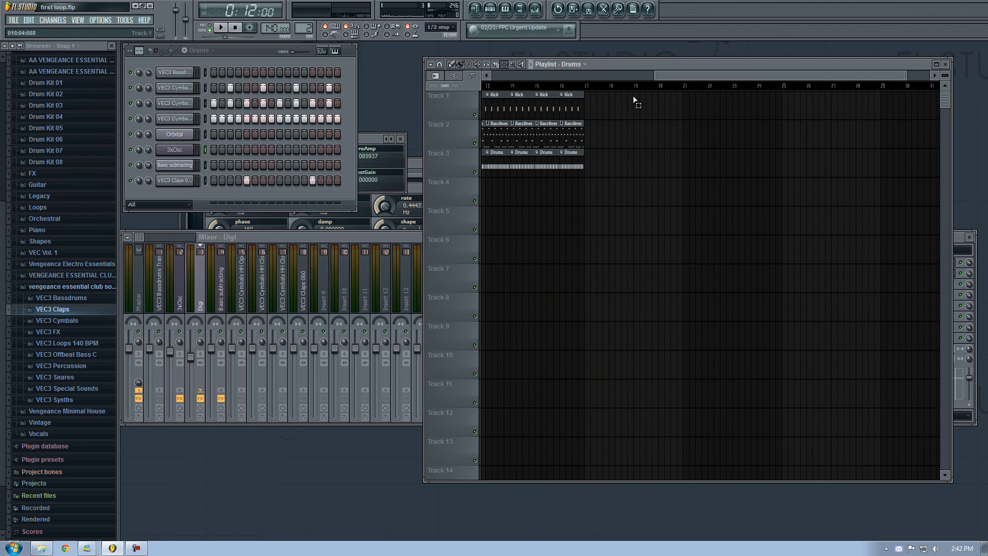
drag(489, 71, 466, 64)
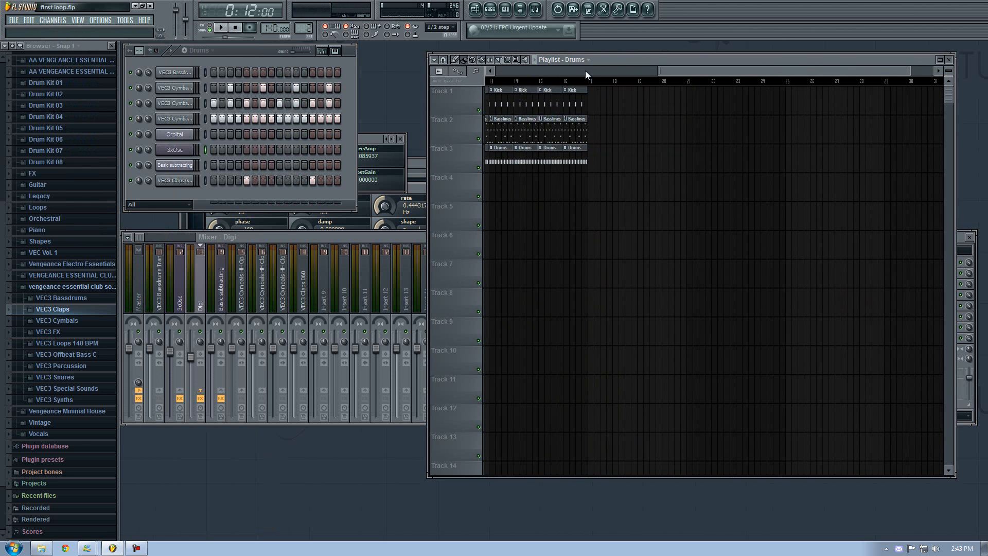
click(576, 80)
drag(682, 74, 643, 75)
click(652, 81)
key(ctrl+v)
drag(527, 100, 677, 97)
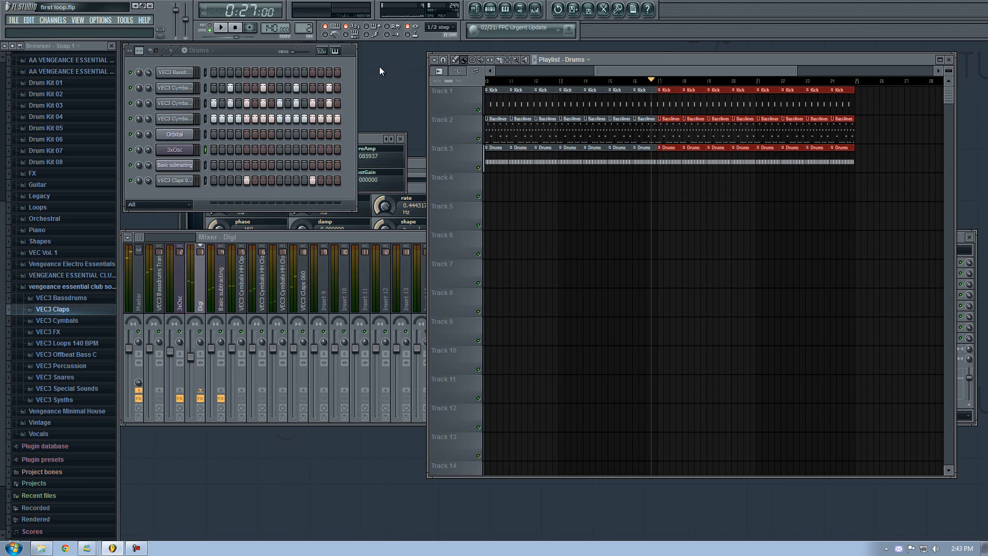
- Add 3x Lead clips over bars 17 to 24 on Track 4 and play the new section
key(4)
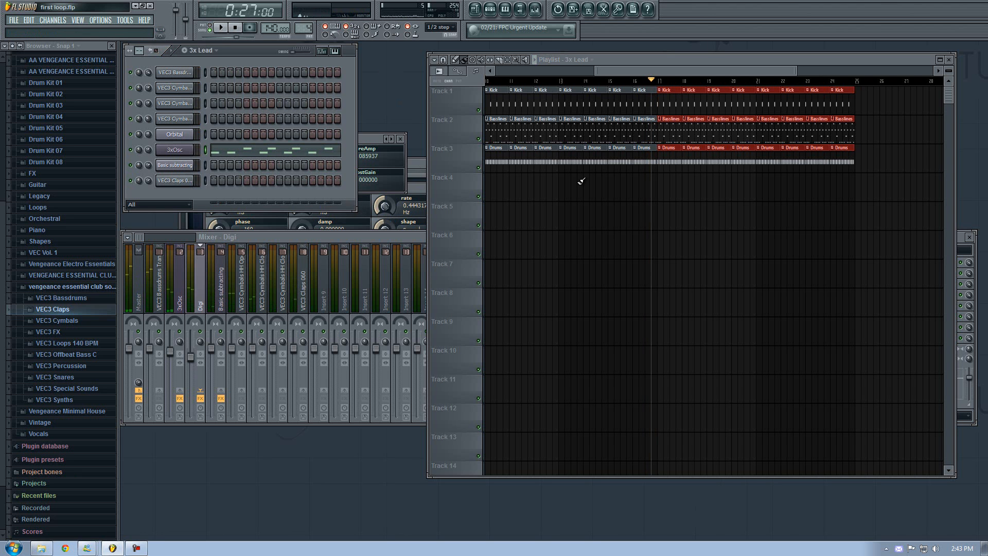
drag(662, 176, 836, 180)
key(space)
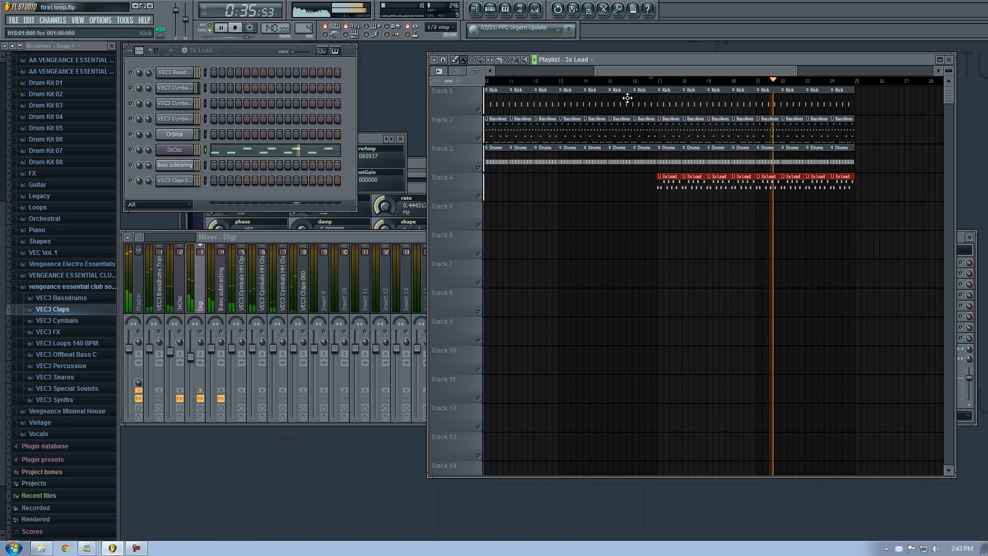
key(space)
- Move the playback position to the start of bar 17
drag(612, 72, 672, 72)
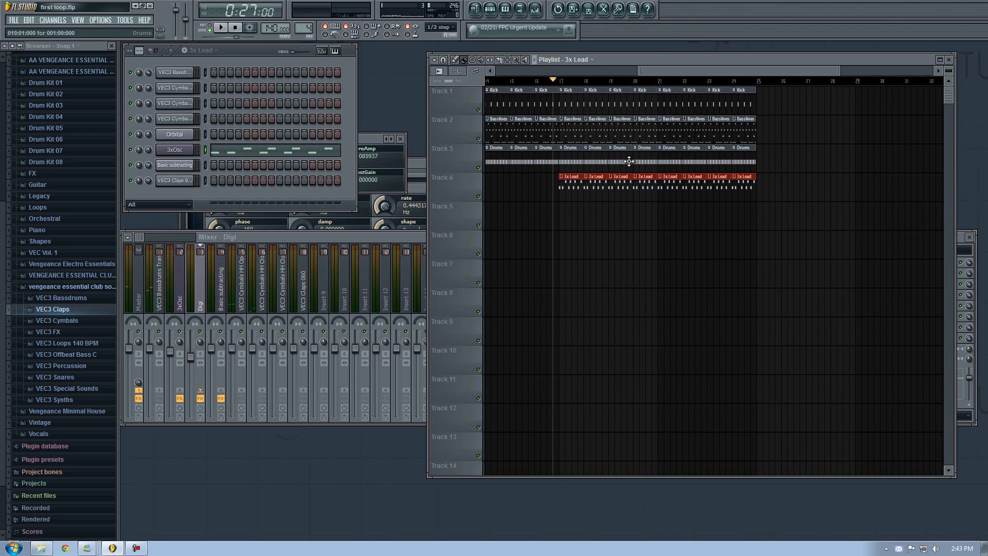
click(703, 80)
click(721, 85)
click(708, 82)
drag(569, 82, 564, 83)
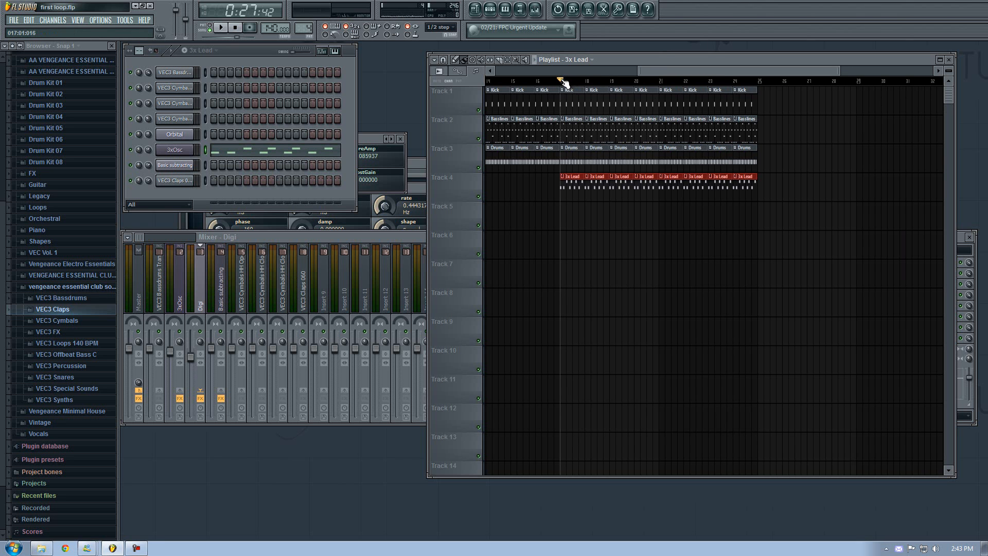
- Close the leftover Fruity Flanger and other effect window, and shift the playlist window away from the channel rack
click(402, 188)
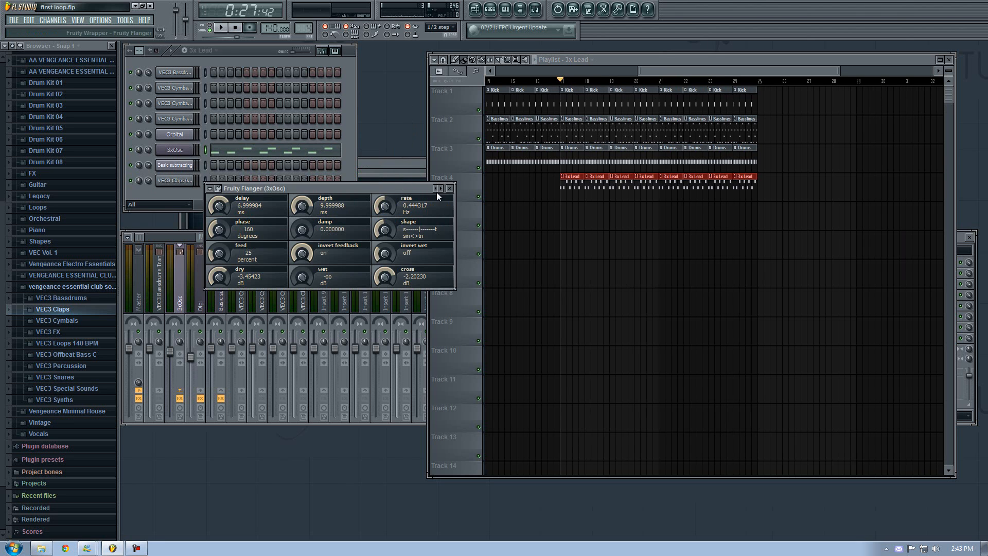
click(451, 193)
click(488, 171)
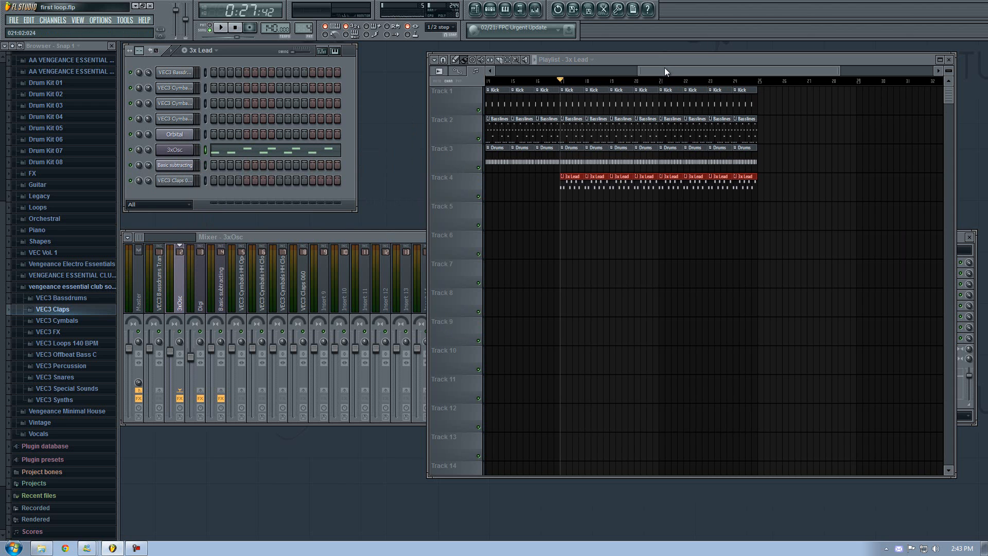
drag(665, 67, 594, 70)
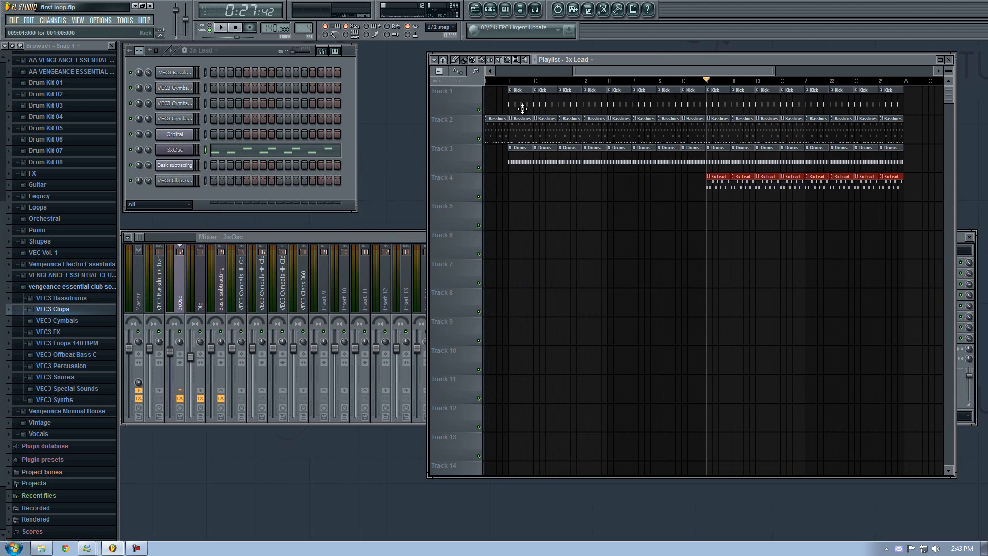
drag(599, 60, 626, 51)
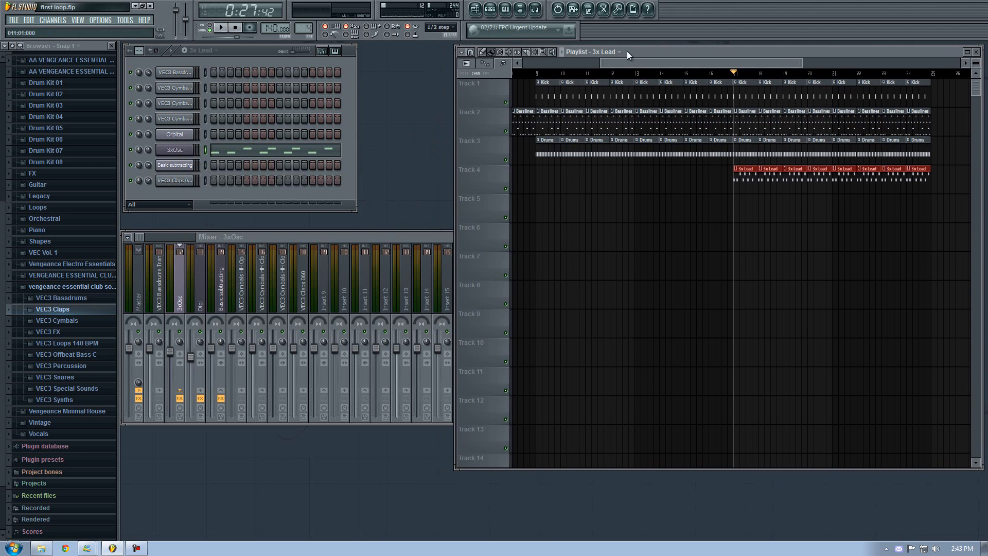
- Open the 3xOsc notes of the 3x Lead pattern in the piano roll to view them
click(392, 252)
click(253, 54)
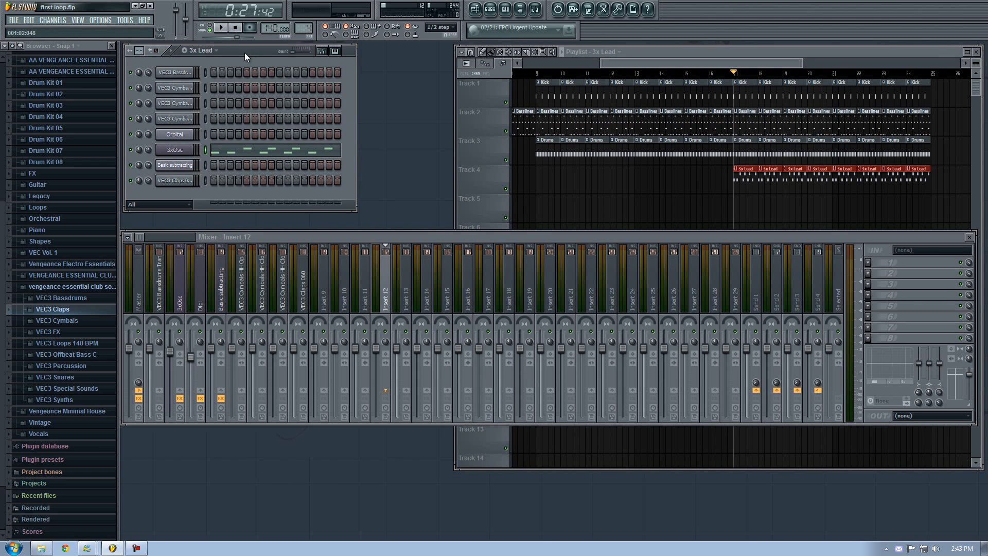
right_click(198, 150)
click(237, 153)
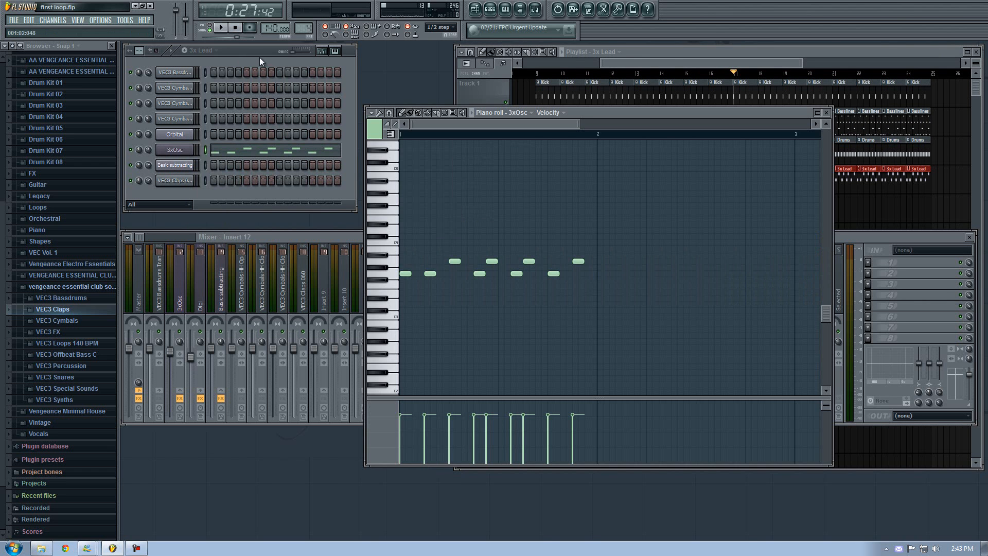
click(628, 52)
- Tidy the workspace by moving the mixer lower, selecting the 3xOsc mixer track, closing the piano roll and collapsing the Packs folder
click(230, 271)
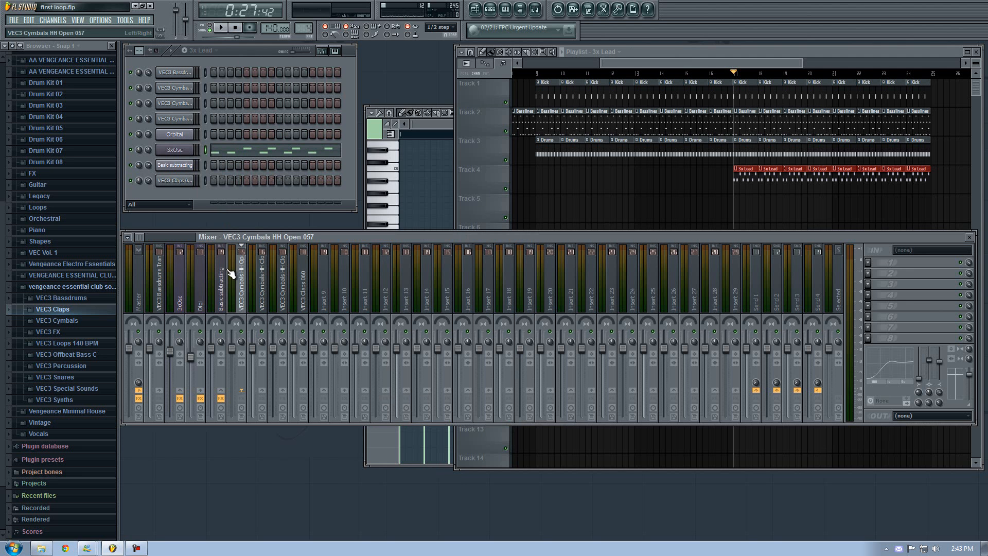
drag(279, 232, 289, 330)
click(325, 242)
click(402, 106)
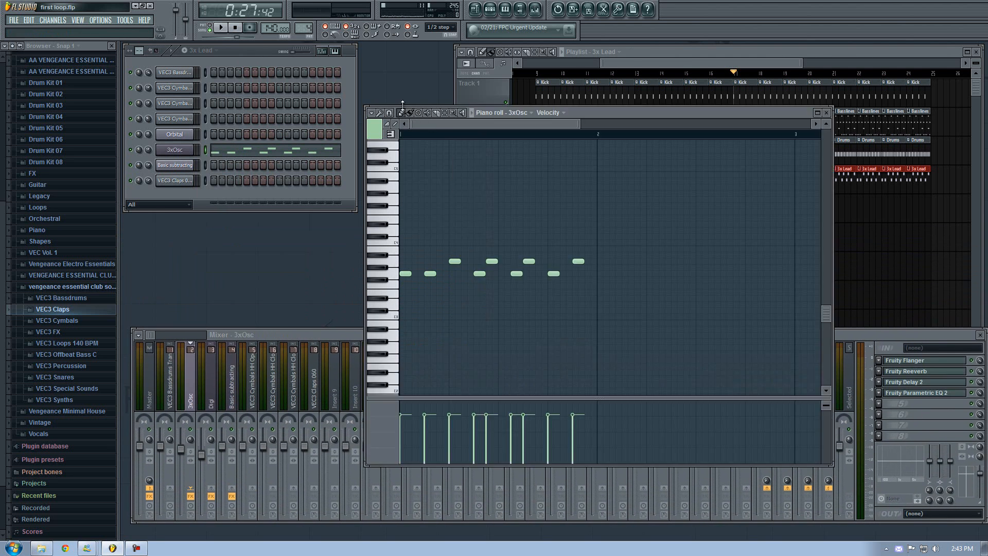
click(828, 113)
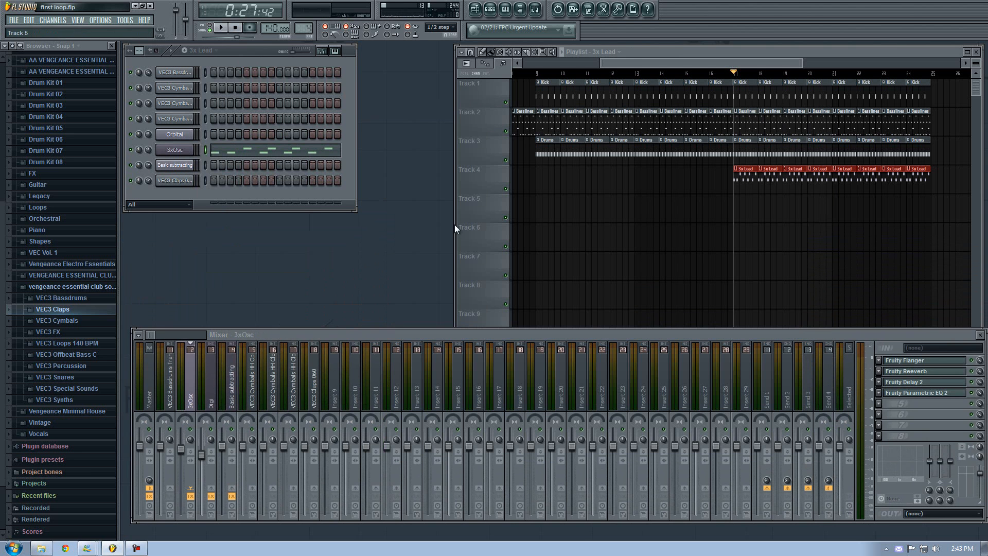
scroll(11, 121, up, 4)
click(32, 189)
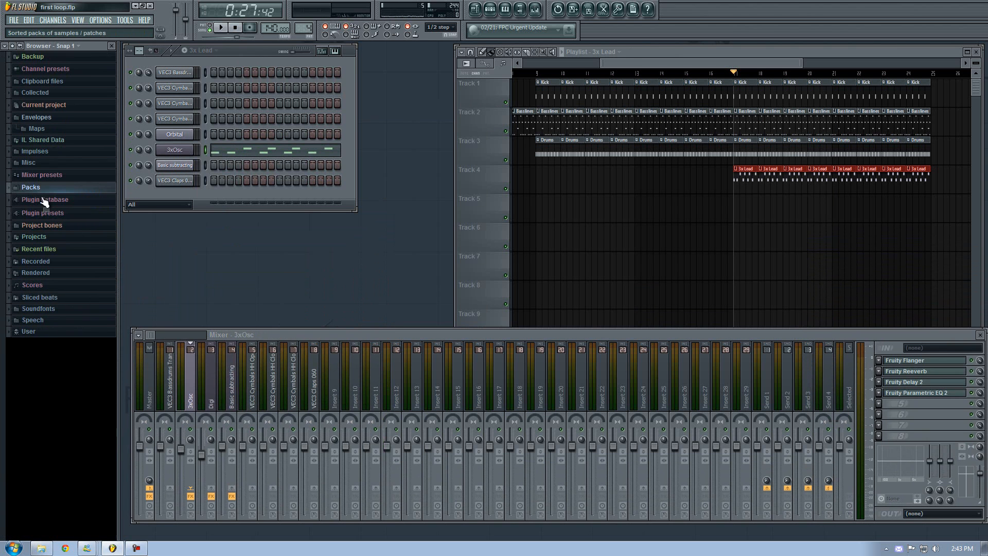
- Listen to the arrangement from bar 17 and check the 3x Lead clip's notes in the piano roll
mouse_move(654, 62)
mouse_down()
mouse_move(697, 53)
mouse_move(613, 63)
mouse_move(667, 66)
mouse_up()
key(space)
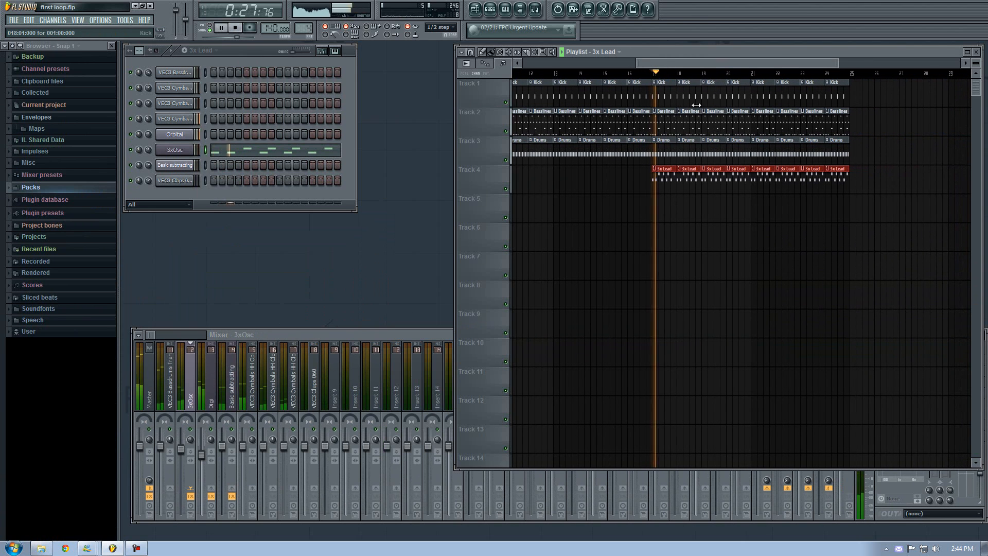
key(space)
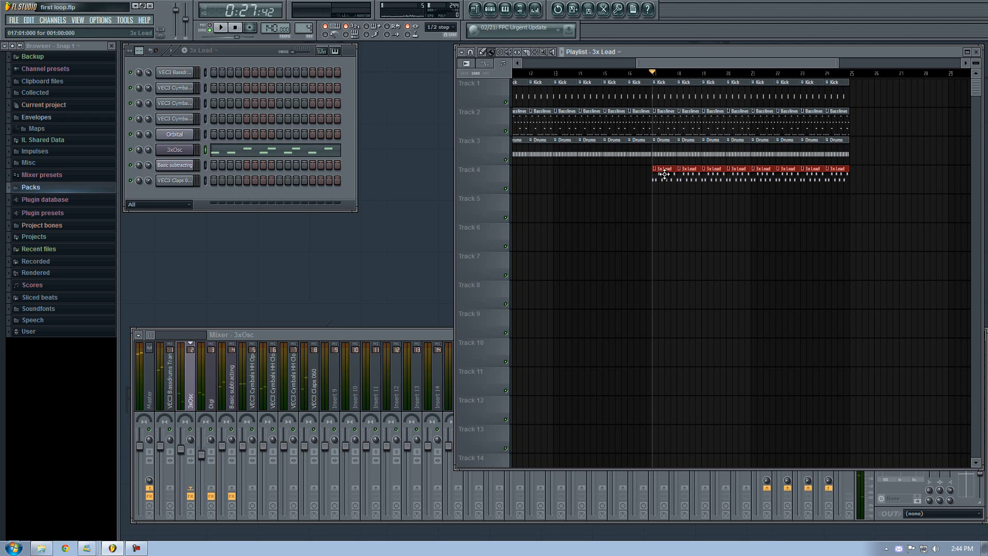
double_click(664, 174)
click(827, 115)
key(space)
key(space)
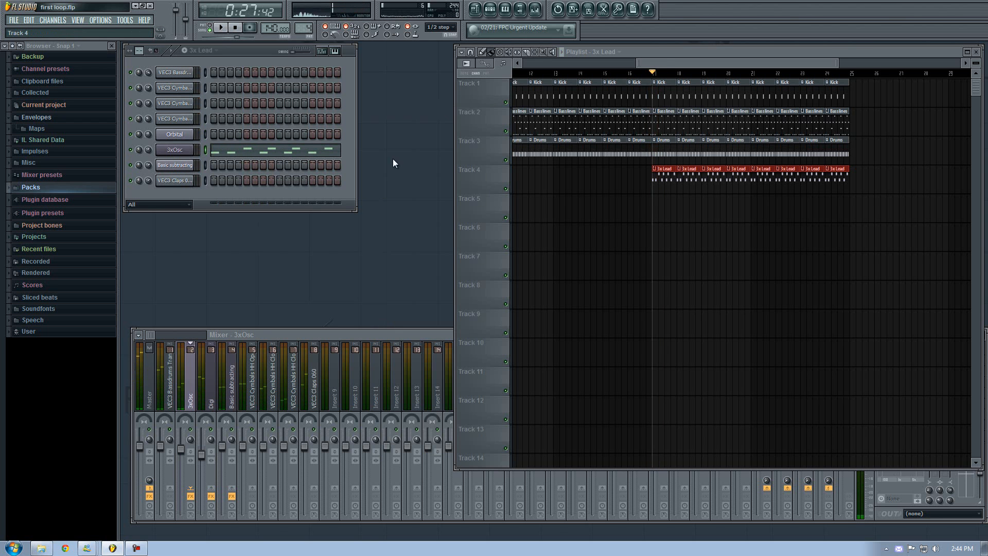
- Examine the 3xOsc channel's instrument and oscillator settings
click(175, 153)
click(590, 102)
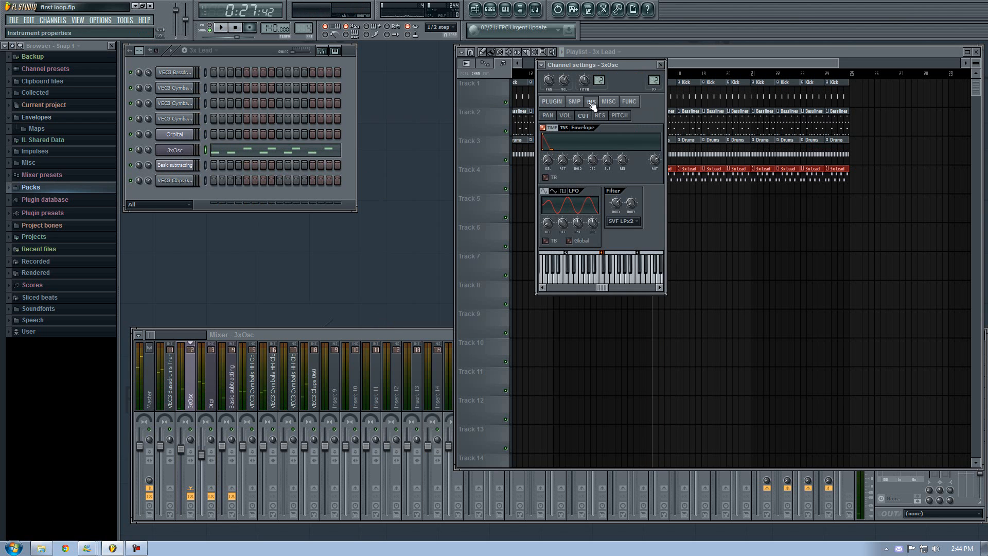
click(549, 102)
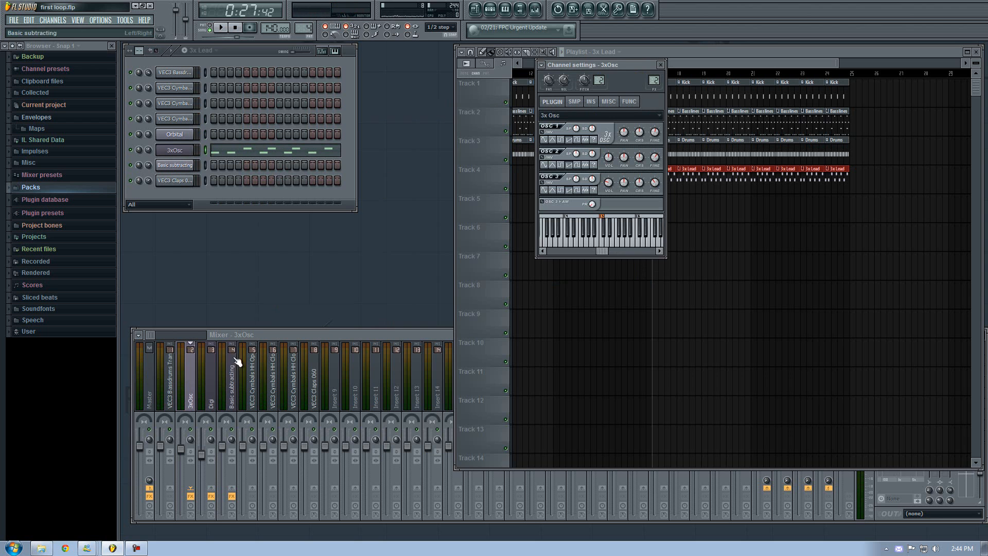
- Add Fruity Free Filter to the fifth effect slot of the 3xOsc mixer track and close the channel settings
click(879, 404)
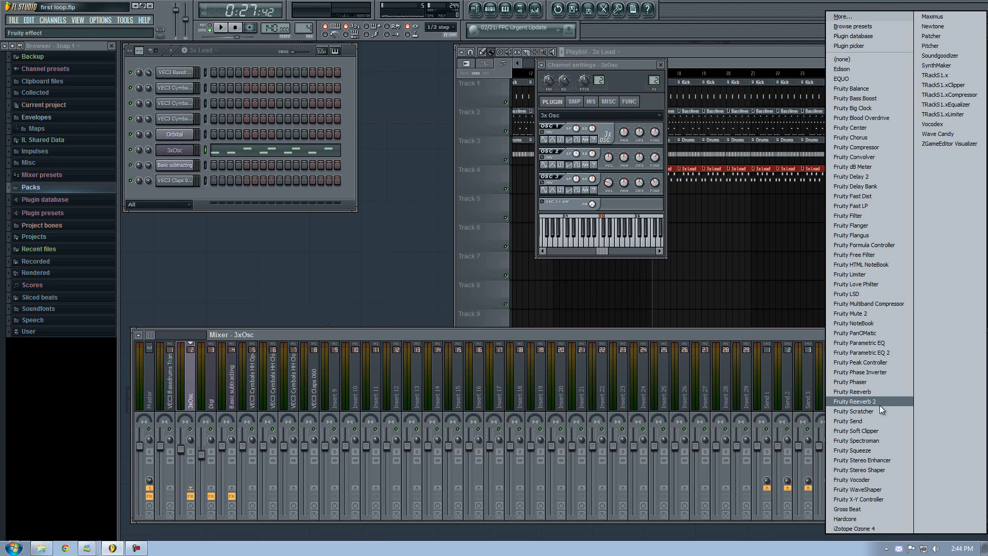
click(874, 254)
click(662, 66)
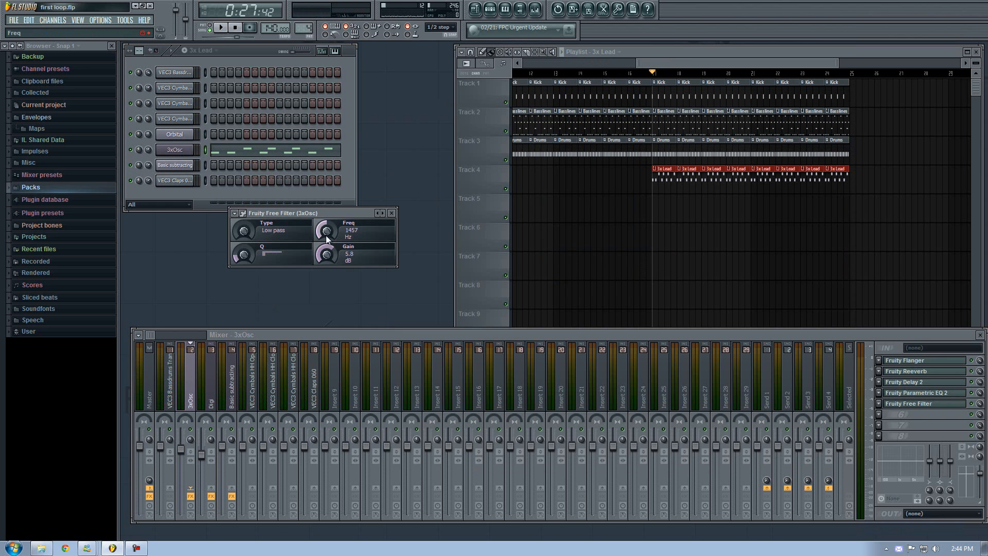
- Raise the low-pass filter's frequency to 16000 Hz while the lead section plays, and move the filter window clear of the channel rack
key(space)
drag(326, 236, 357, 136)
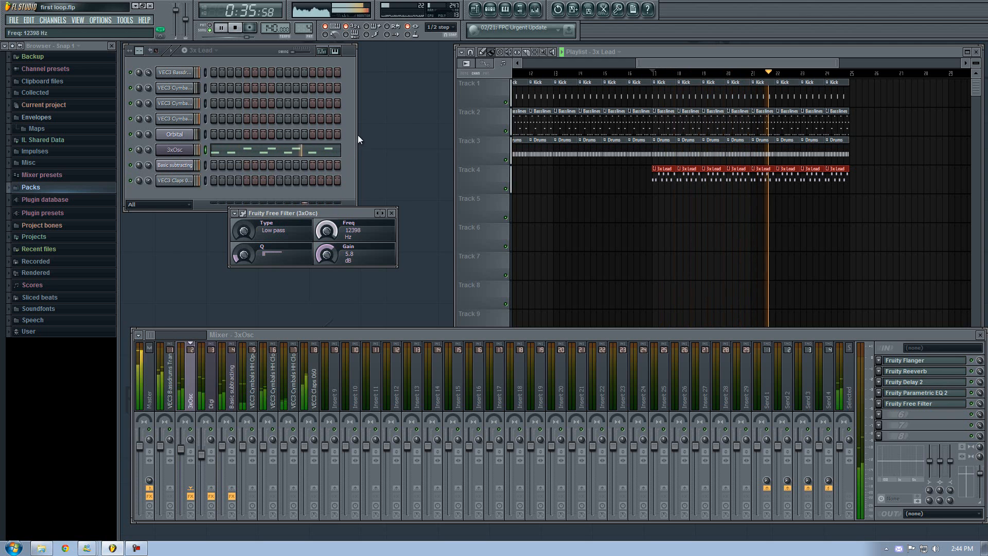
key(space)
drag(355, 212, 272, 398)
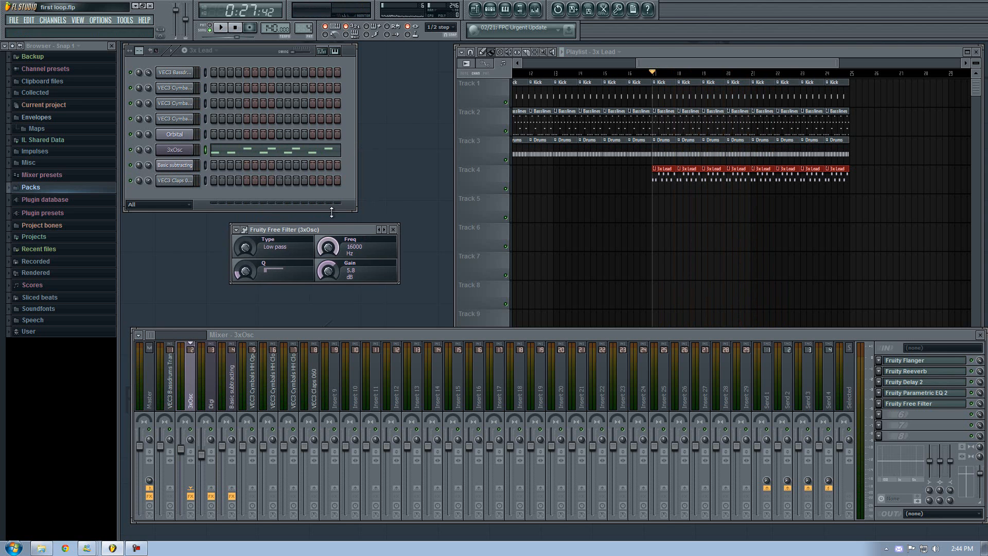
- Create an automation clip for the Freq parameter of the Fruity Free Filter on the 3xOsc track
right_click(329, 244)
right_click(328, 247)
right_click(327, 250)
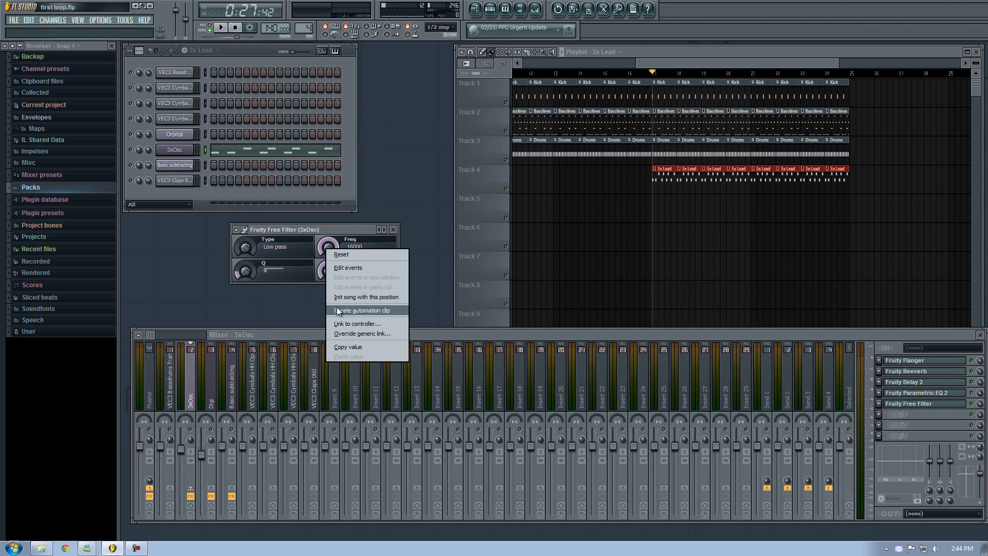
click(346, 227)
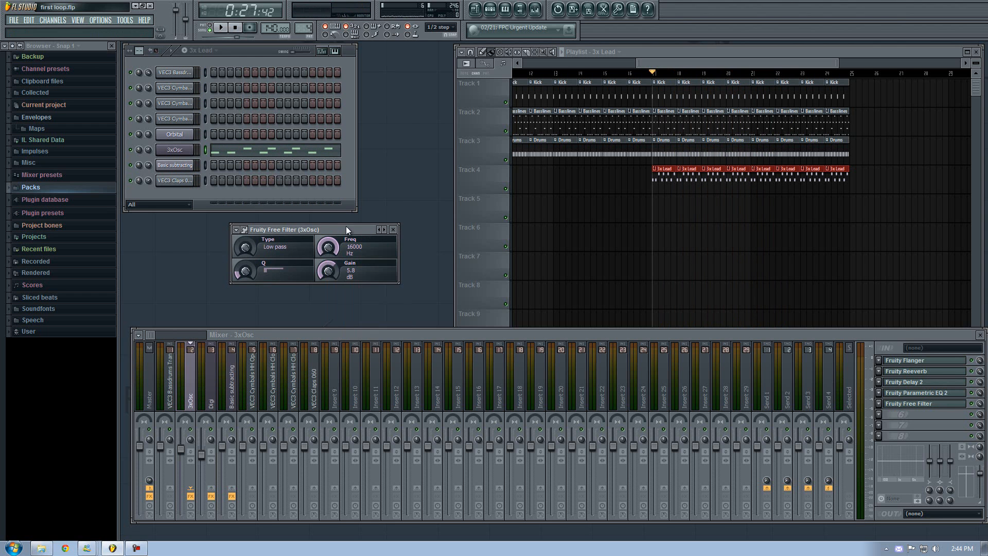
right_click(328, 248)
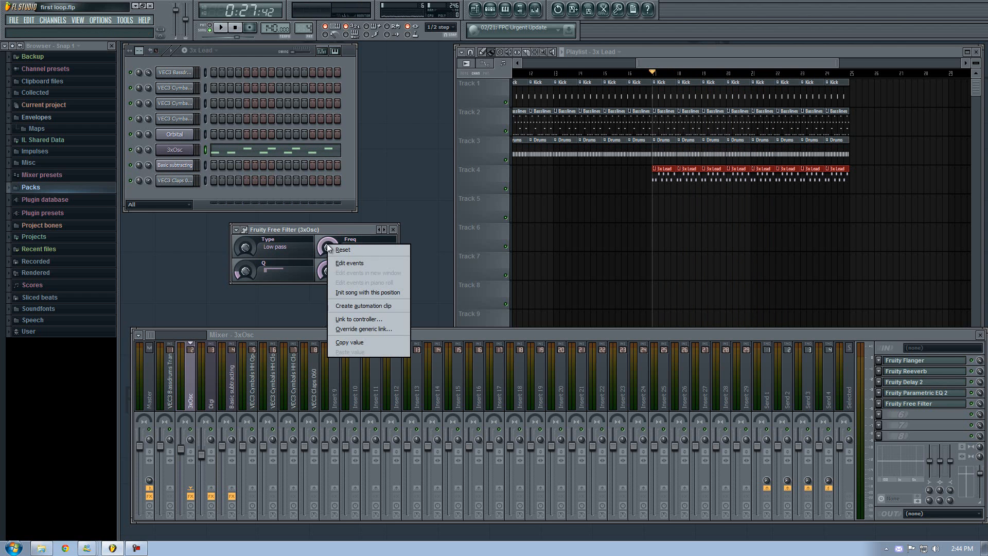
click(361, 306)
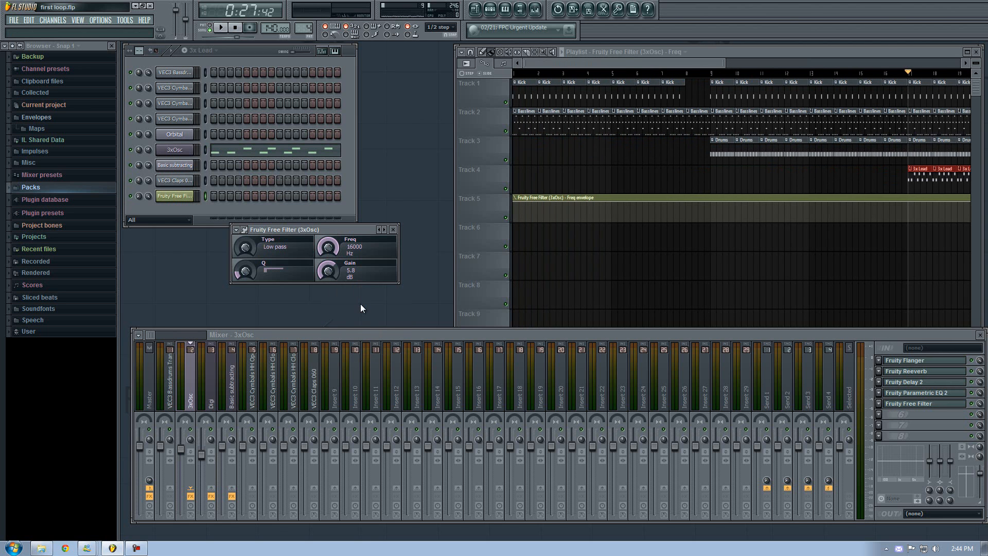
- Maximize the playlist, lower the filter automation's starting point to the minimum and bend its curve to rise late
drag(616, 61, 720, 62)
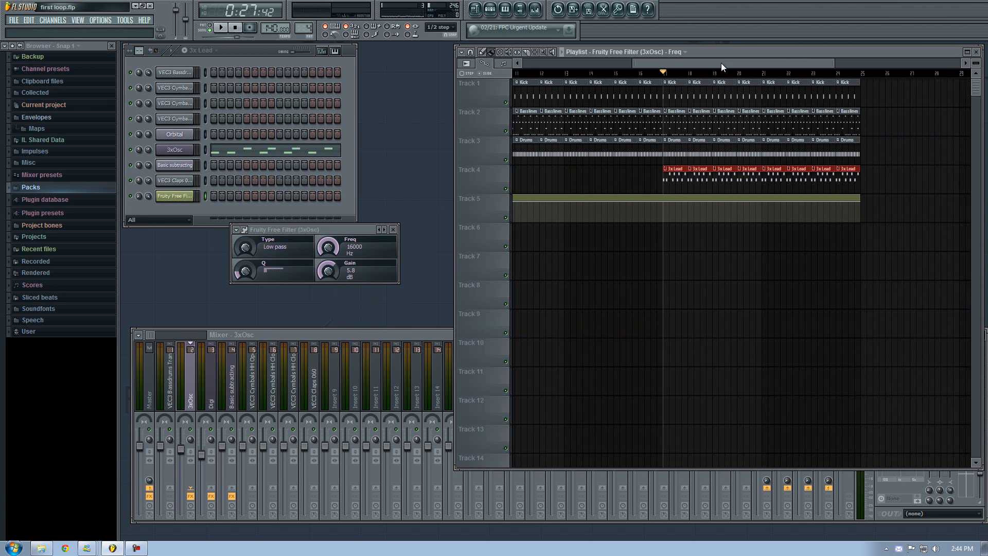
double_click(714, 50)
drag(622, 63, 363, 66)
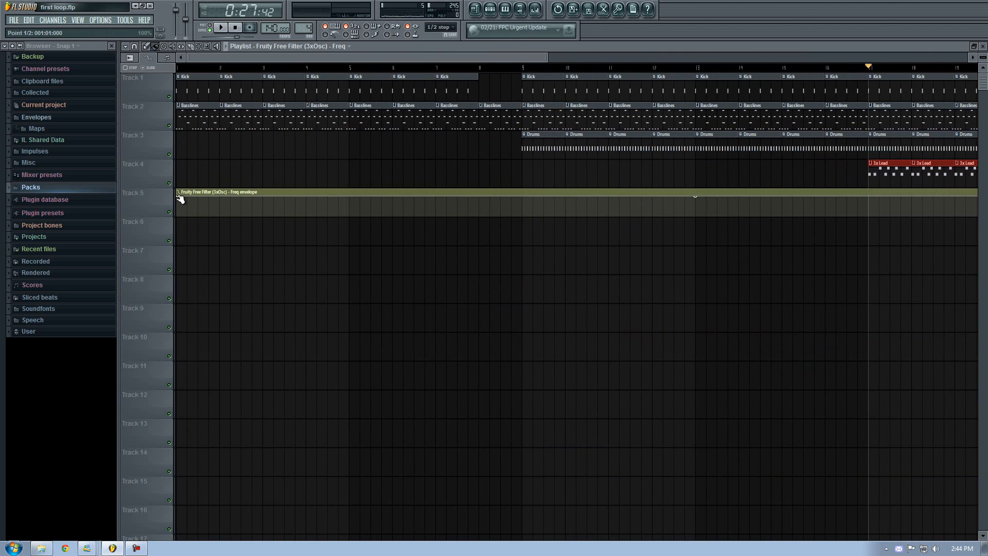
drag(180, 200, 187, 227)
drag(694, 206, 689, 278)
- Add a control point to the filter automation on Track 5 at bar 17, where the 3x Lead clips begin
drag(516, 59, 715, 65)
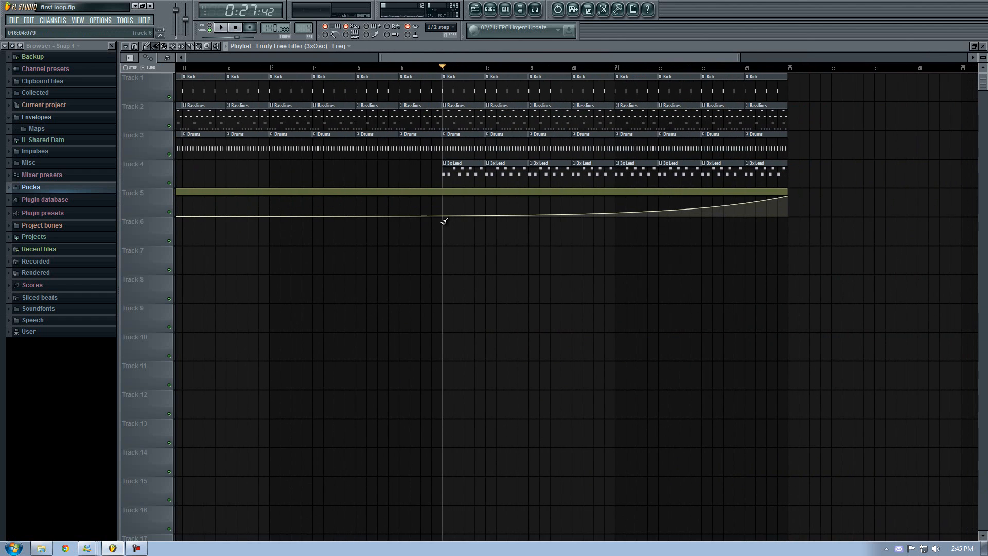
right_click(444, 218)
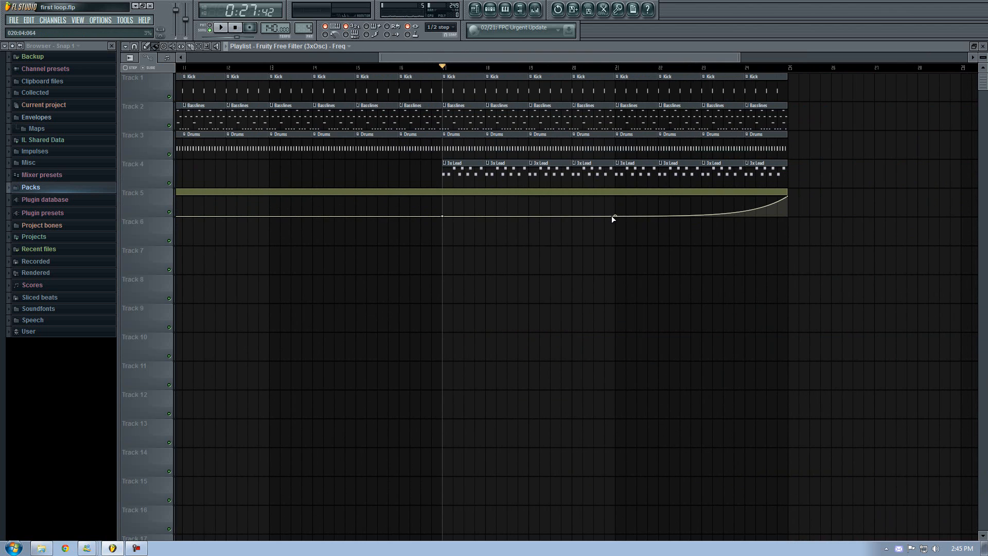
- Straighten the filter automation into an even ramp from bar 17 to the clip's end and play the lead section
drag(616, 214, 626, 137)
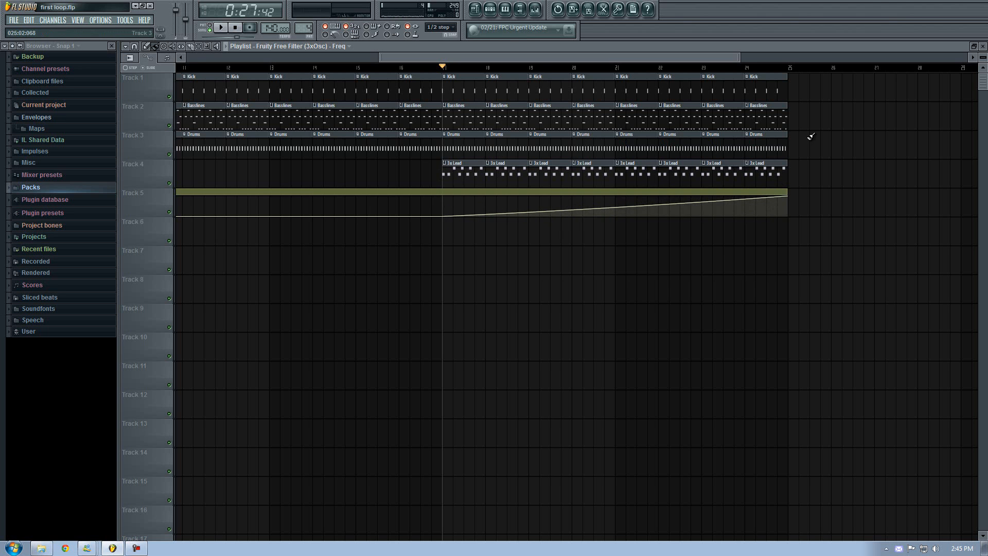
double_click(600, 48)
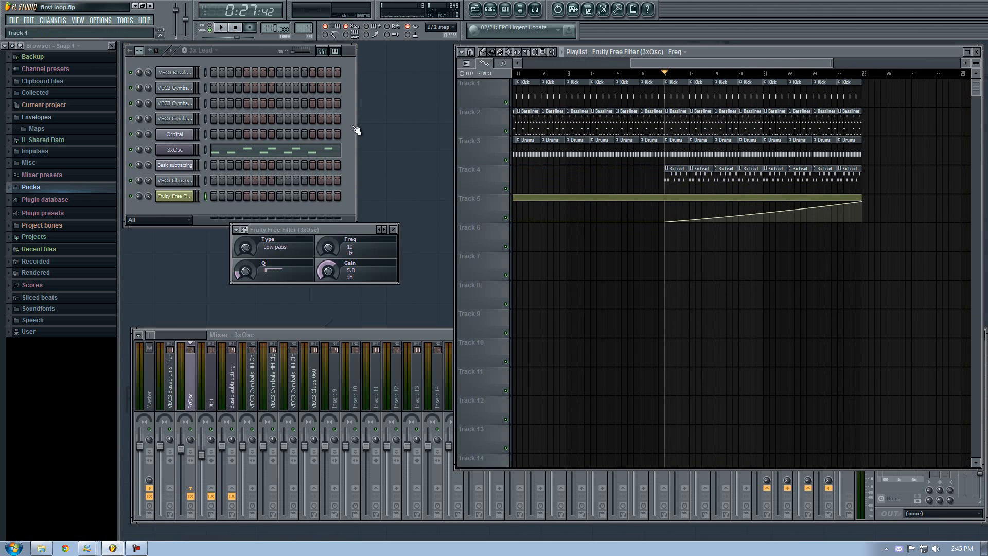
drag(260, 228, 251, 235)
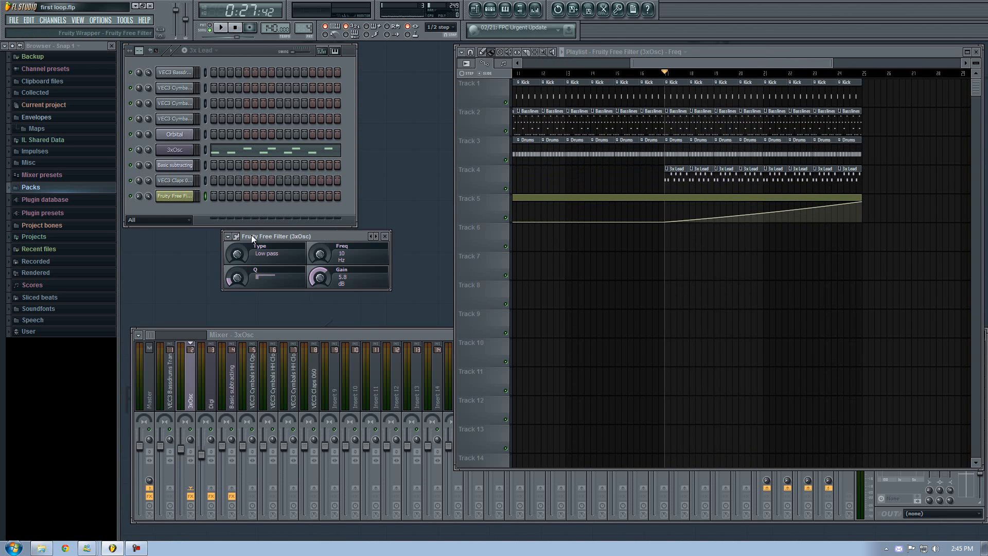
key(space)
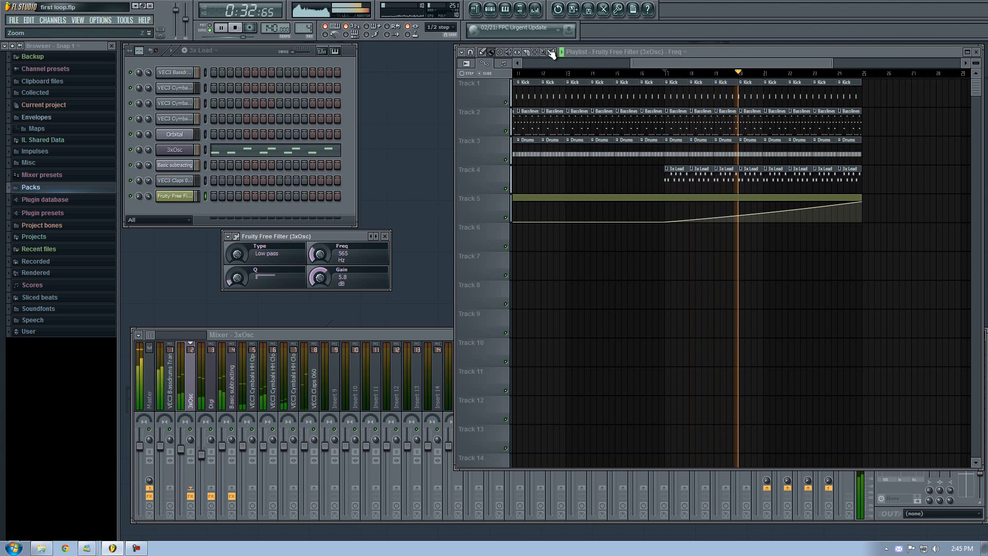
drag(676, 63, 720, 50)
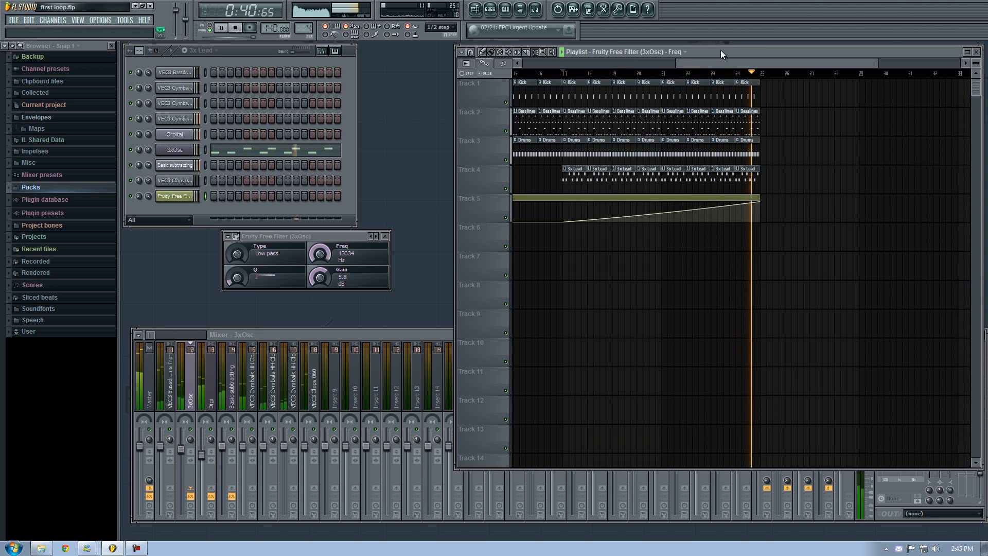
key(space)
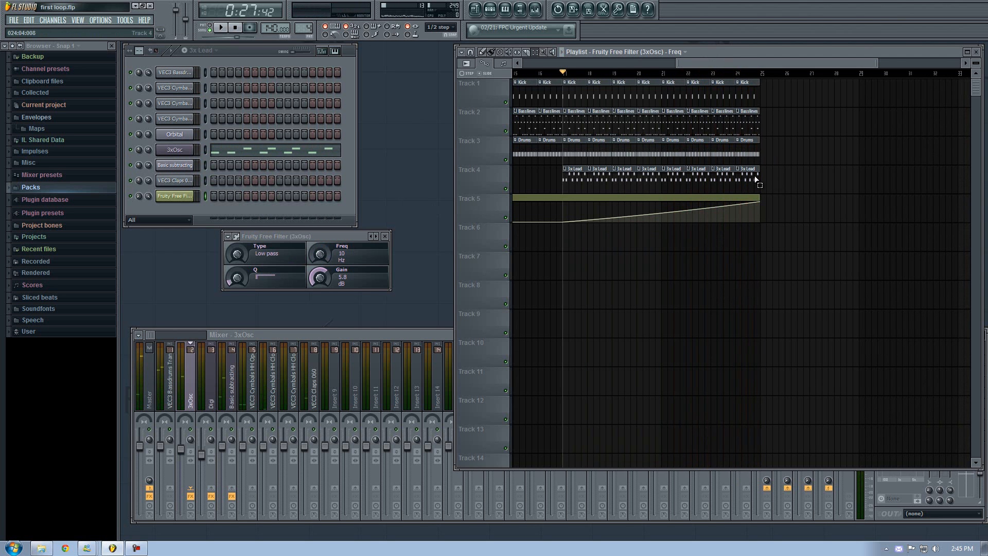
- Select the clips on Tracks 1 to 4 from bar 17 through bar 24 and duplicate them starting at bar 25
mouse_move(765, 184)
mouse_down()
mouse_move(568, 80)
mouse_move(557, 97)
mouse_up()
click(492, 52)
mouse_move(528, 131)
mouse_down()
mouse_move(818, 121)
mouse_move(774, 119)
mouse_up()
- Create a new empty pattern named Crash and open the sample packs in the browser
key(F4)
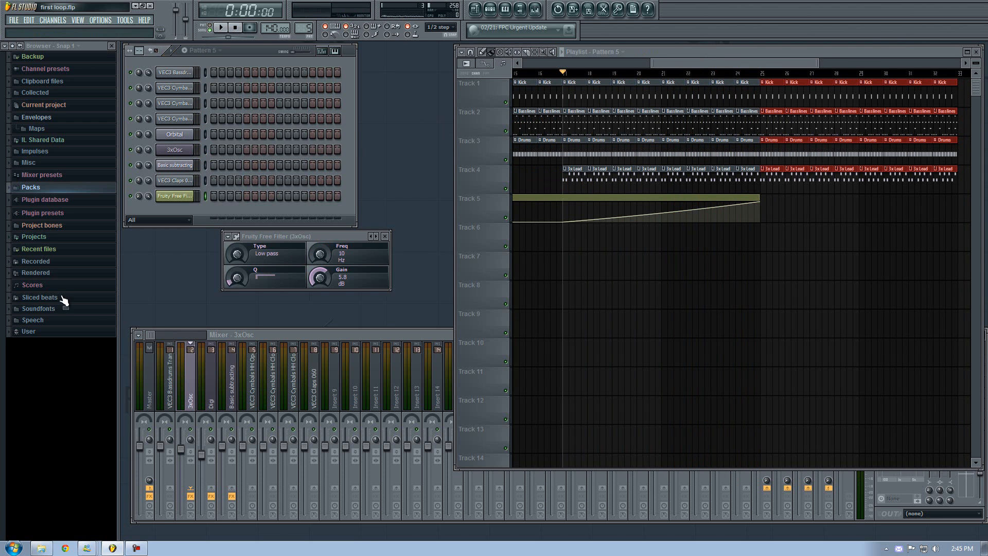
click(54, 187)
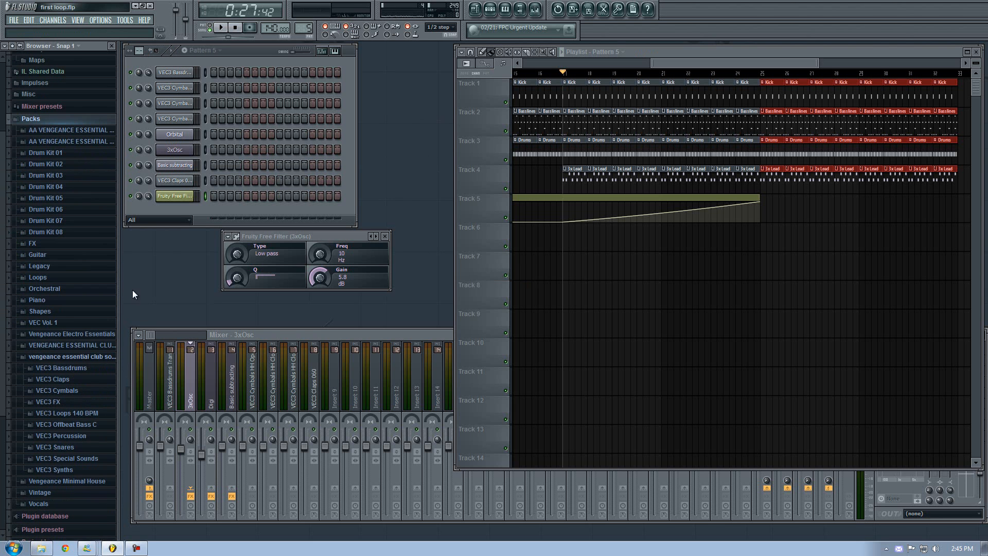
key(F2)
text(Crash)
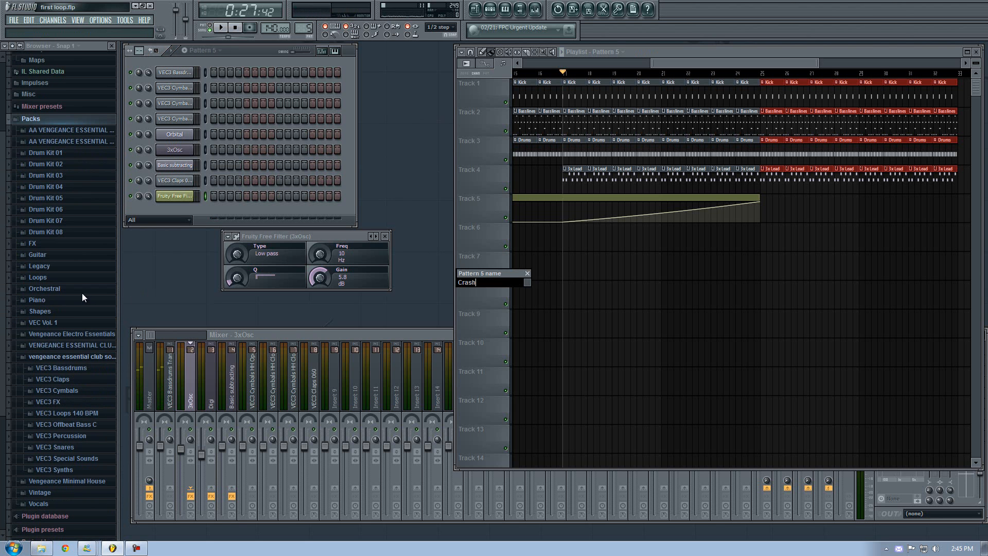
key(Return)
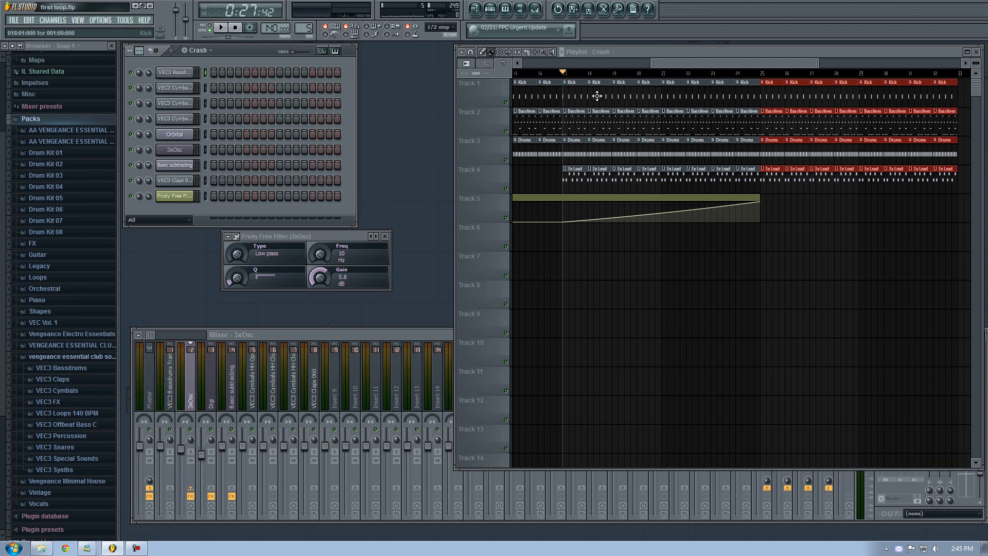
- Add the VEC3 Cymbals Crash 13 sample as a new channel and place one hit on its first step
click(46, 390)
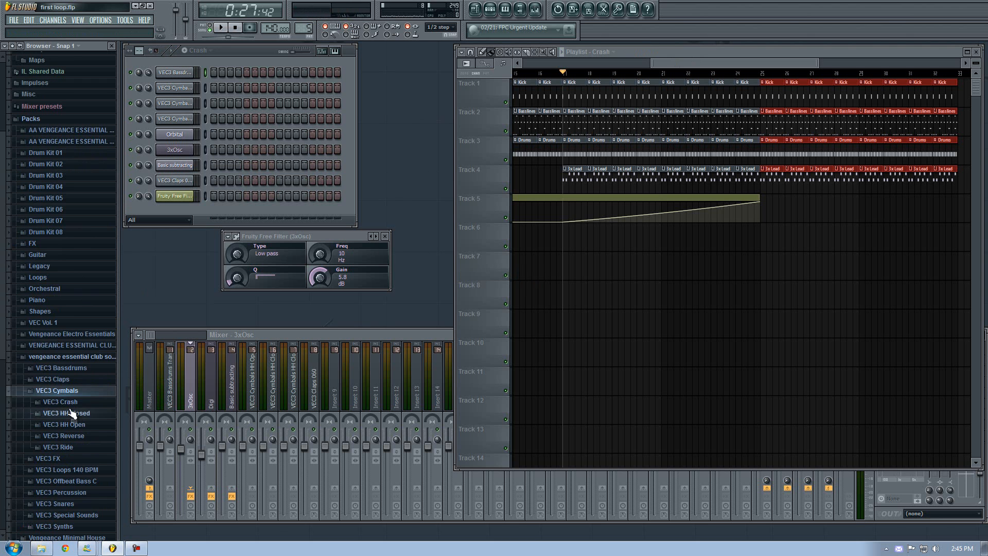
click(63, 405)
scroll(72, 406, down, 8)
click(74, 207)
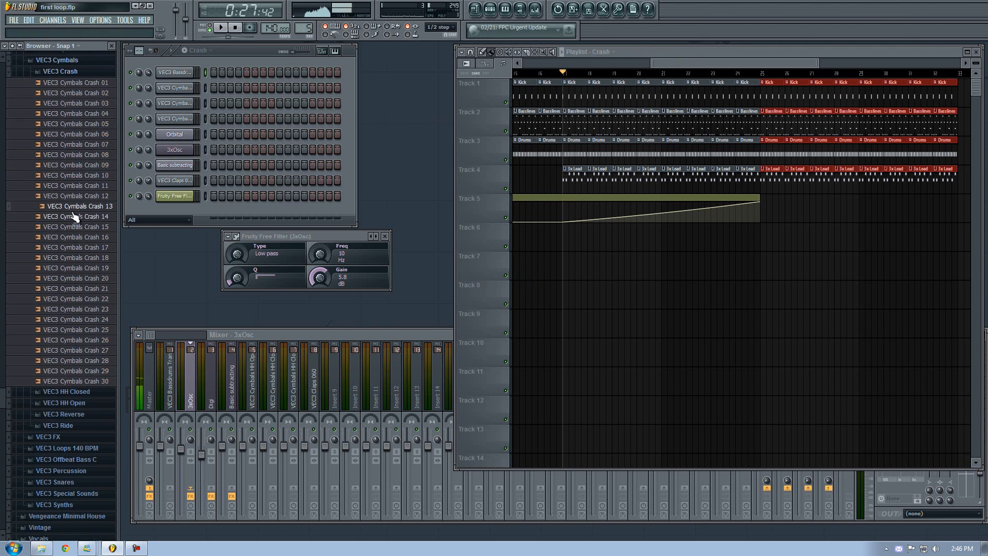
drag(178, 209, 225, 214)
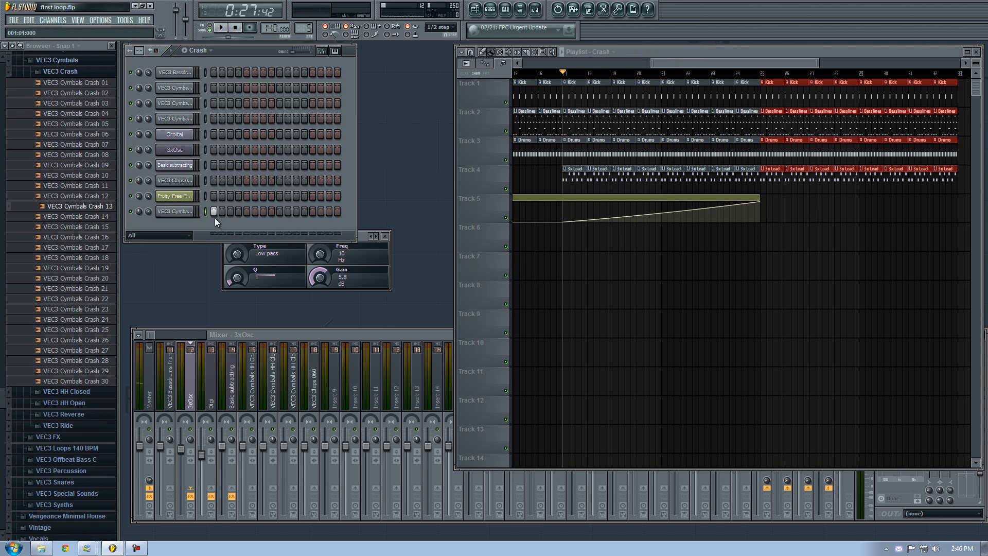
- Place a Crash clip on Track 6 at bar 25 and play the song from just before it
click(760, 232)
click(756, 74)
key(space)
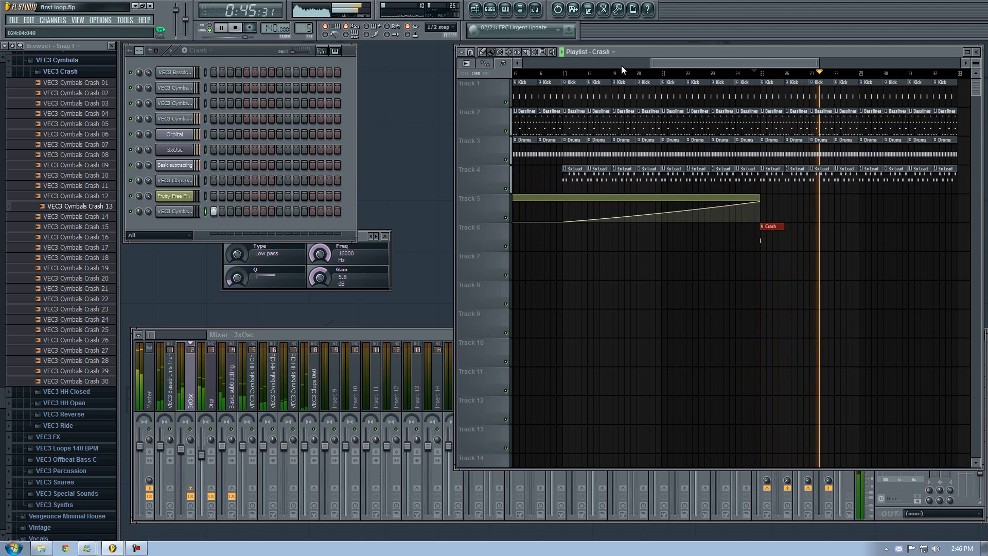
- Place another Crash clip on Track 6 at bar 9 and set the crash channel's volume to 70% during playback
drag(717, 47, 592, 59)
key(space)
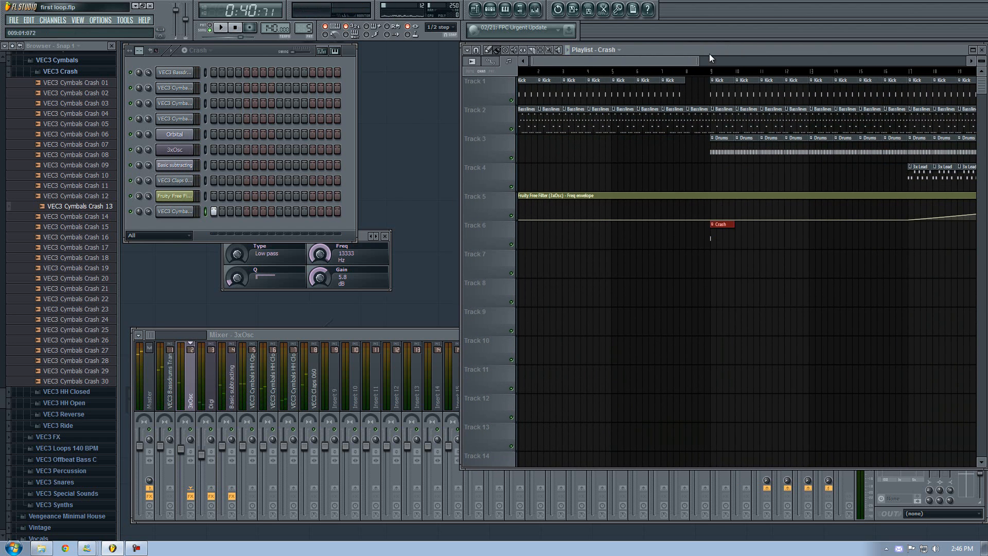
key(space)
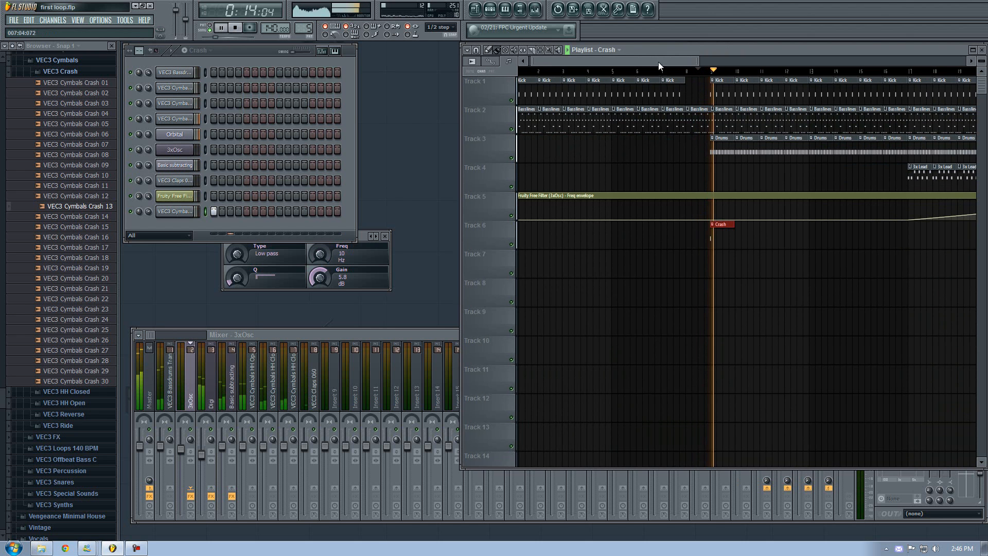
drag(149, 211, 149, 222)
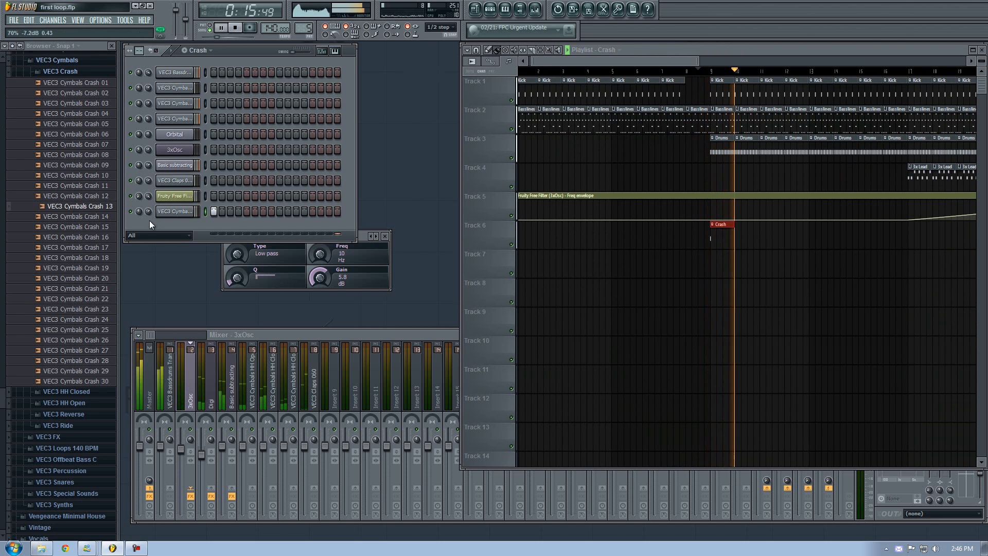
- Stop playback, open the crash channel's settings and route the channel to mixer insert 9
click(77, 72)
key(space)
click(174, 211)
click(332, 377)
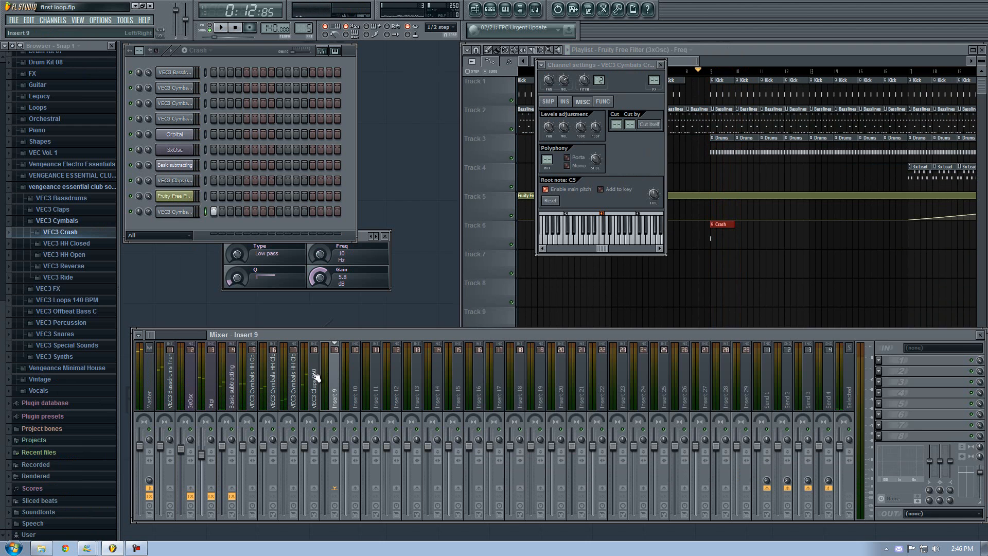
- Add Fruity Parametric EQ 2 to the crash insert, cut bands 1 and 2 to -18 dB and slightly boost bands 6 and 7
click(889, 364)
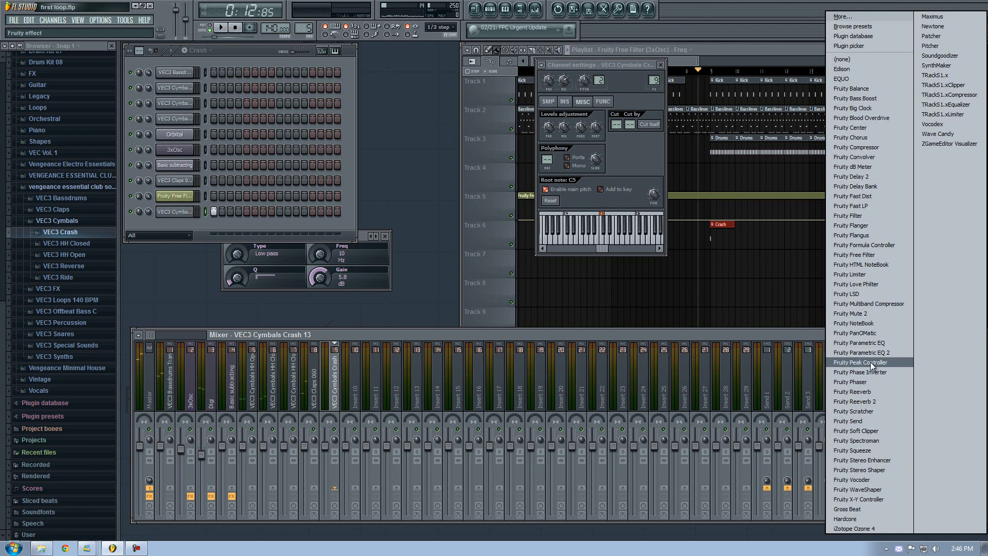
click(871, 375)
drag(204, 192, 201, 278)
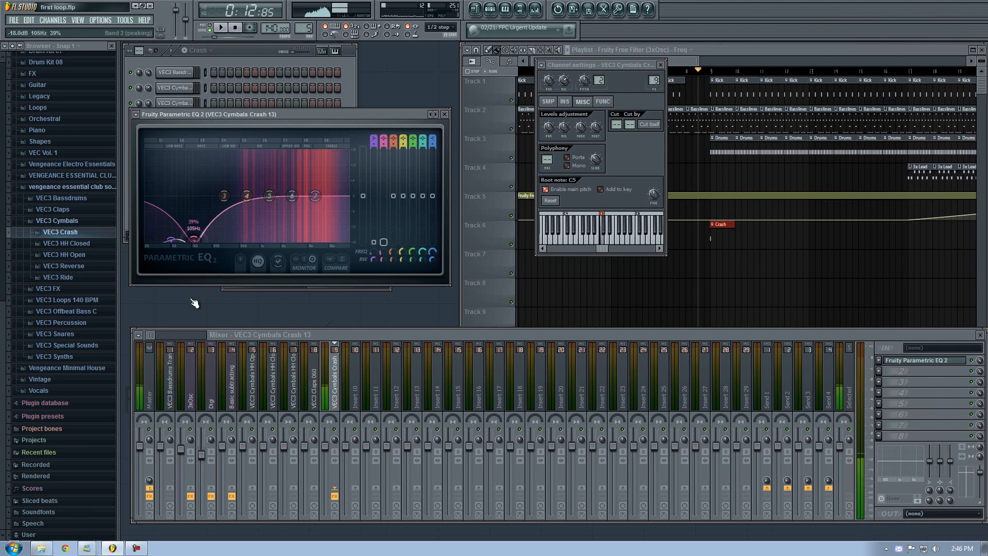
drag(291, 198, 298, 193)
drag(316, 197, 319, 190)
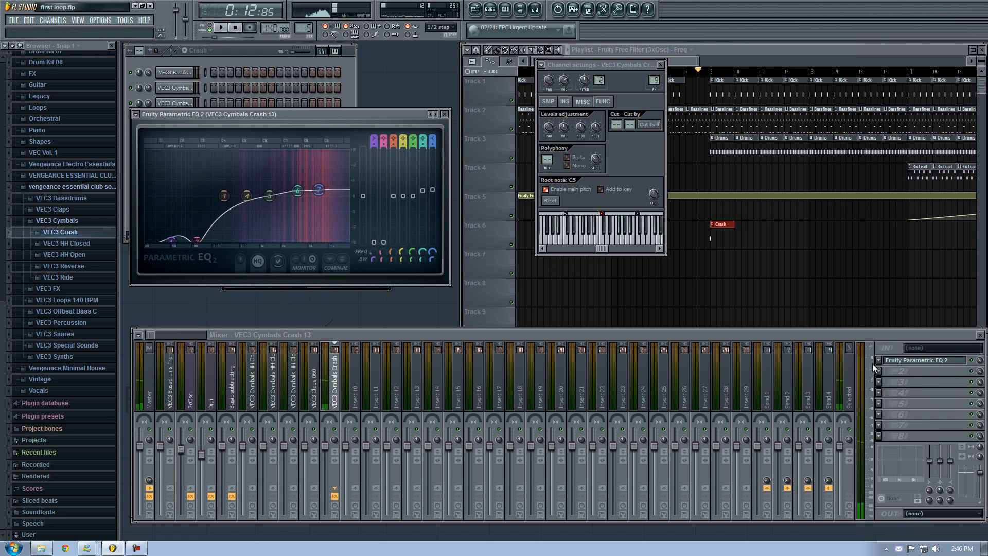
- Add Fruity Reeverb to the crash insert with LowCut 459 Hz, Decay 4.0 sec and Reverb 36%
click(896, 369)
click(874, 401)
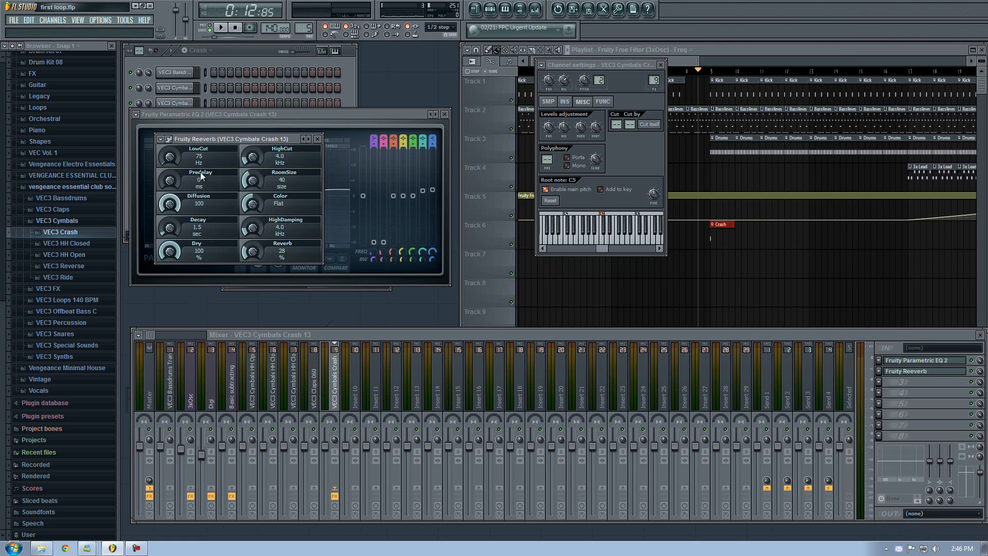
drag(180, 223, 181, 215)
- Close the channel settings and effect windows, and play the song past the crash at bar 9
click(660, 65)
click(445, 114)
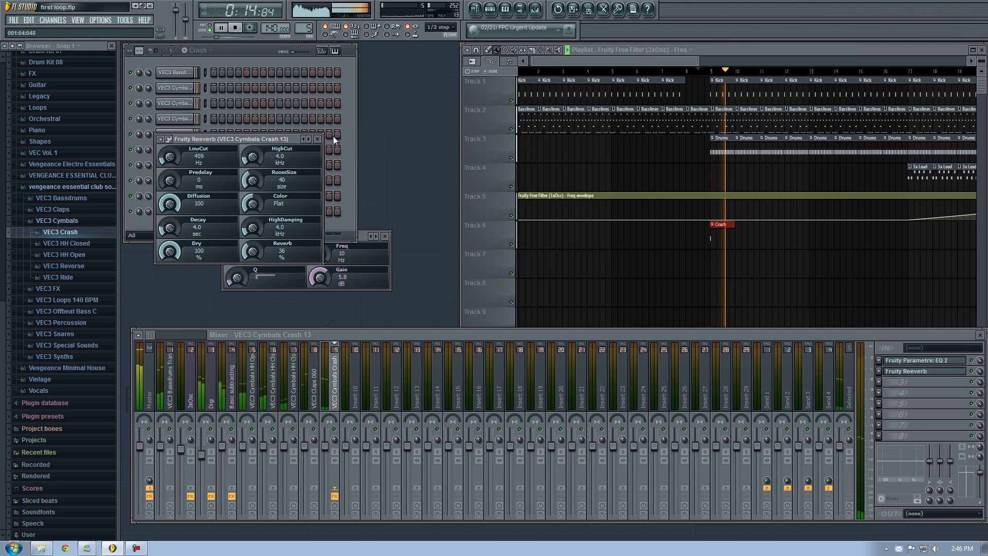
click(317, 139)
click(384, 236)
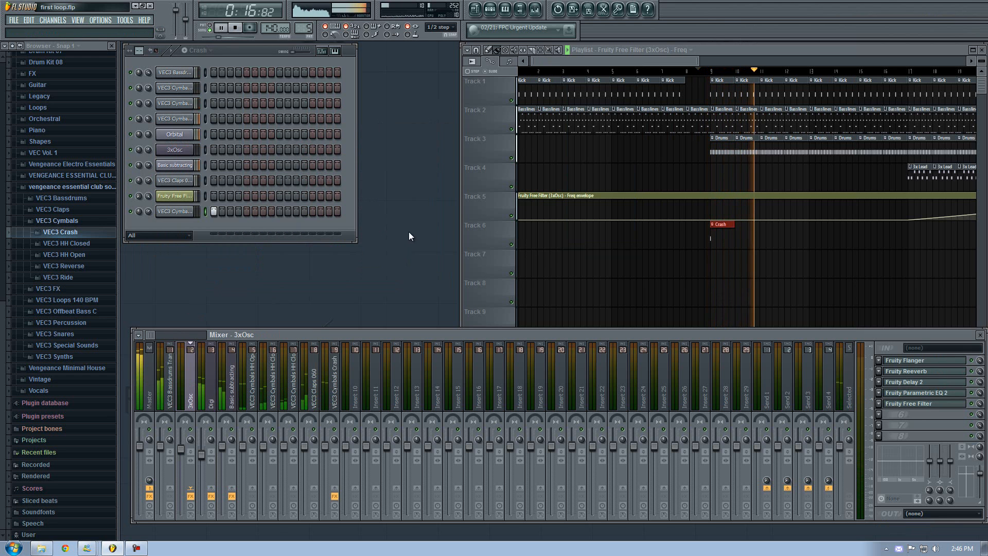
drag(638, 61, 771, 49)
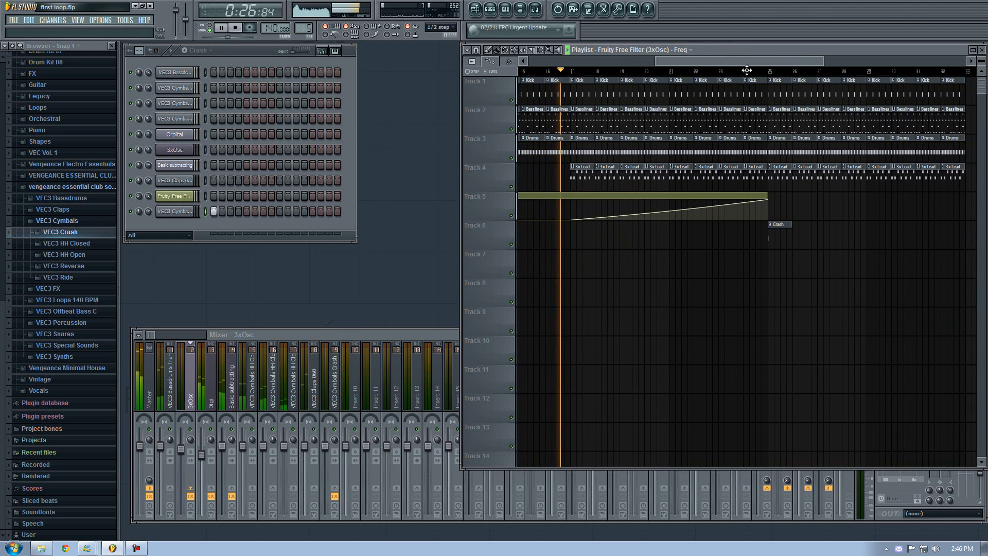
key(space)
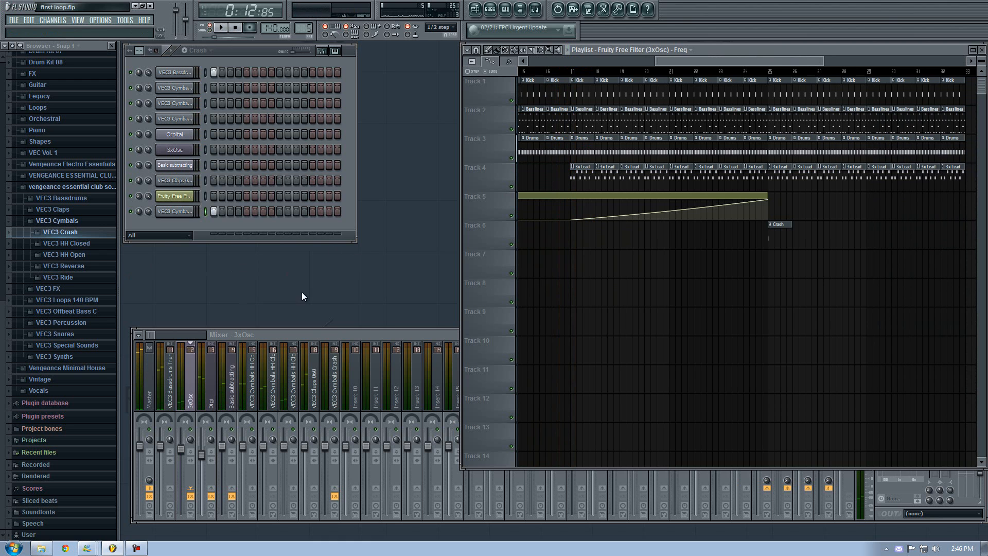
- Create a new empty pattern named Ride
key(F4)
click(585, 146)
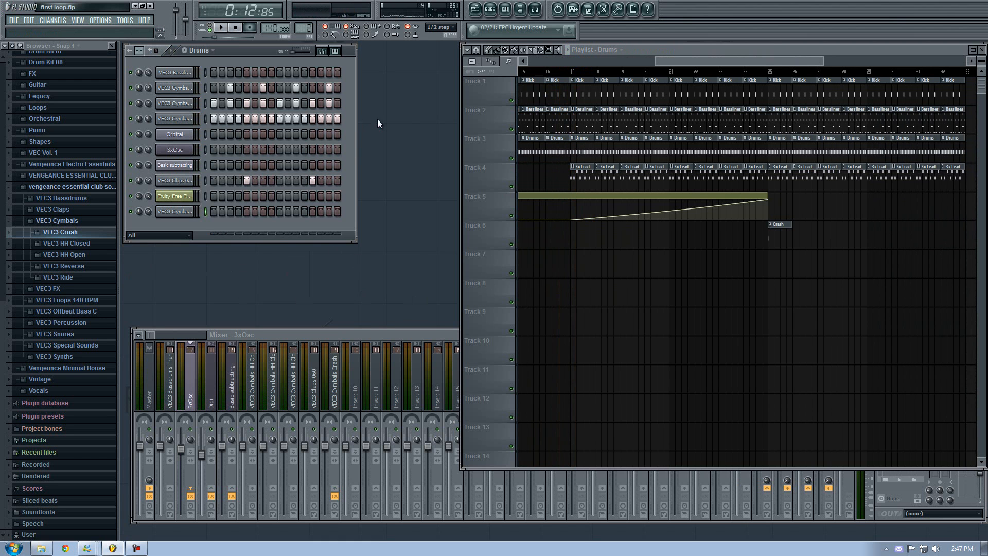
key(F4)
key(F2)
text(Ride)
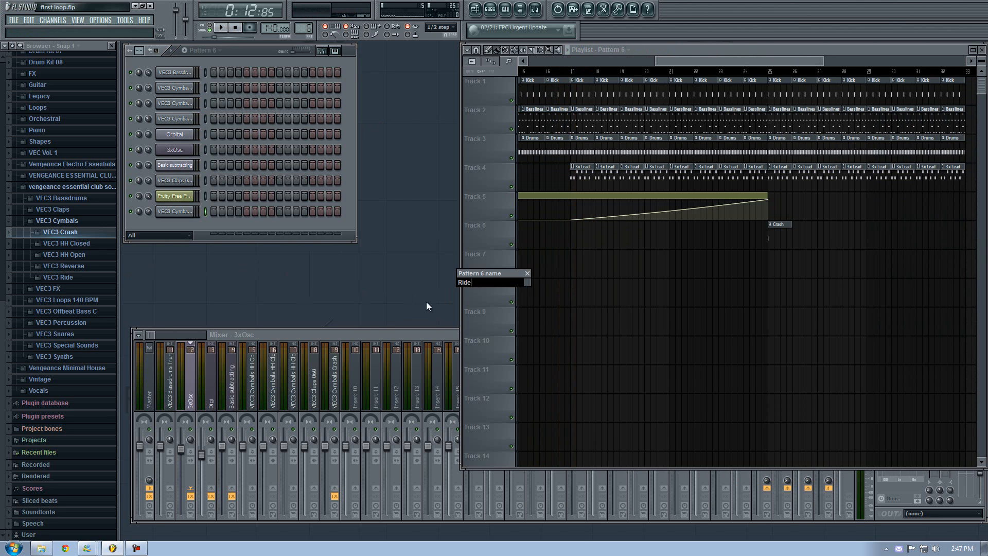
key(Return)
key(space)
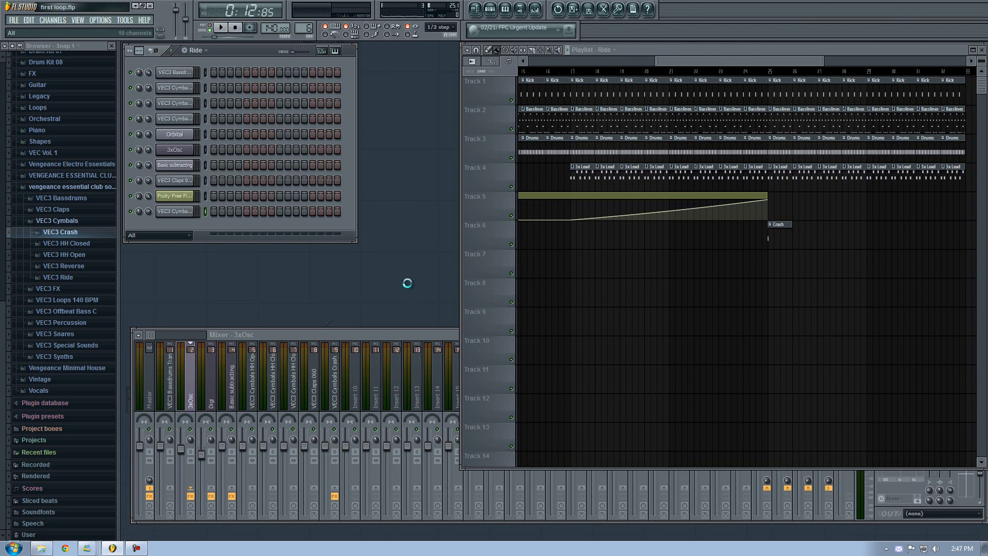
key(F1)
click(946, 6)
key(F2)
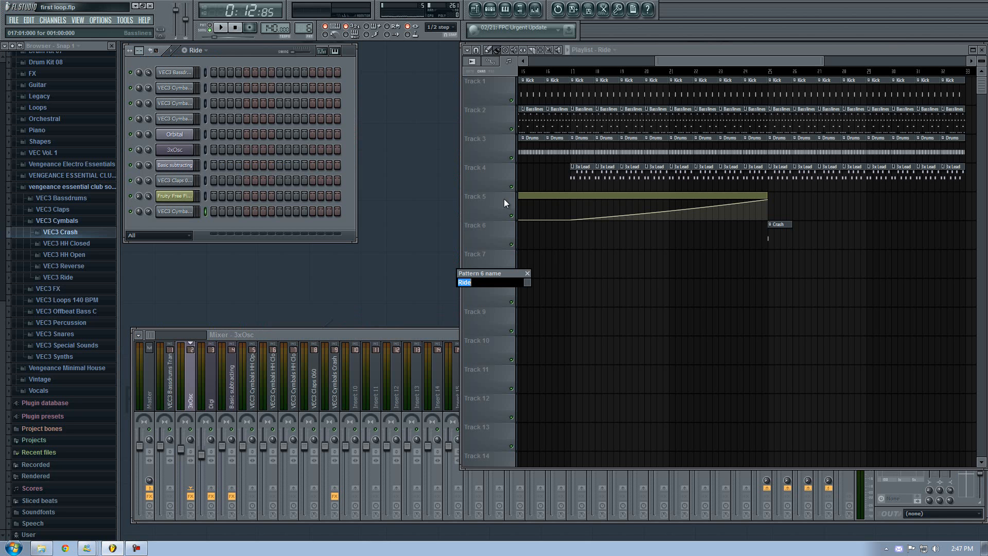
key(Escape)
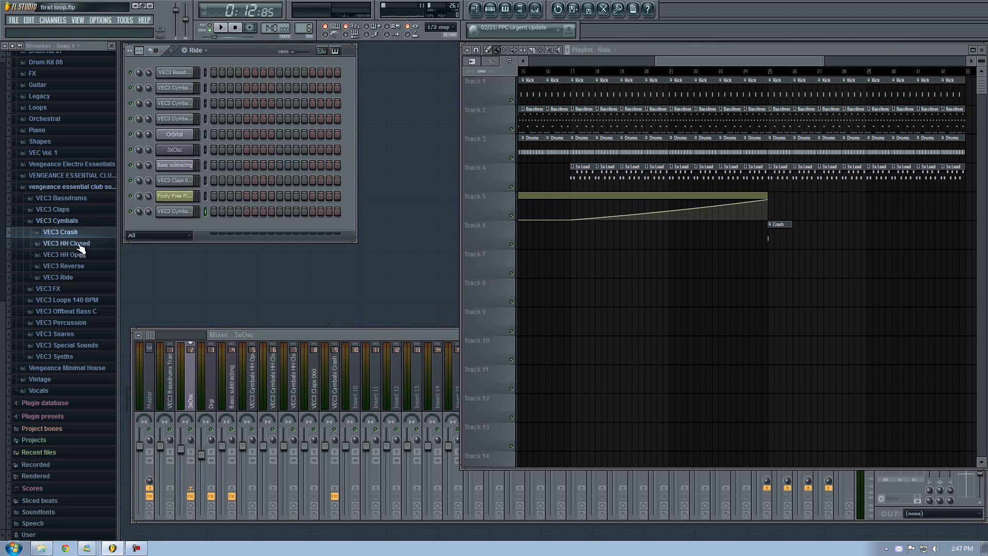
- Preview the VEC3 ride cymbals and add VEC3 Cymbals Ride 17 as a new channel
click(75, 278)
click(84, 311)
click(85, 319)
drag(173, 224, 174, 225)
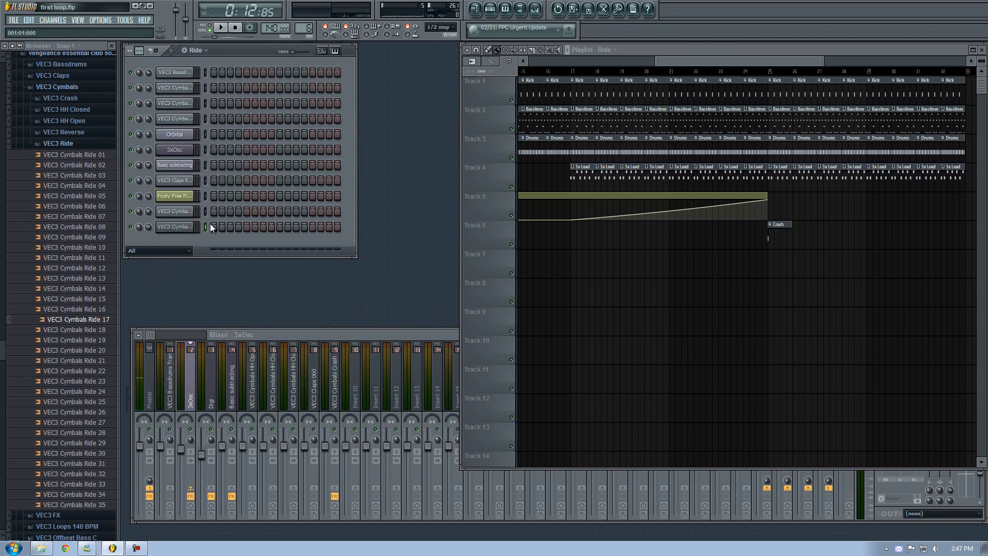
- Place Ride clips on Track 6 at bars 17 and 18 and fill the ride channel with a hit every four steps
drag(711, 66, 574, 66)
drag(720, 262, 905, 260)
drag(723, 278, 944, 233)
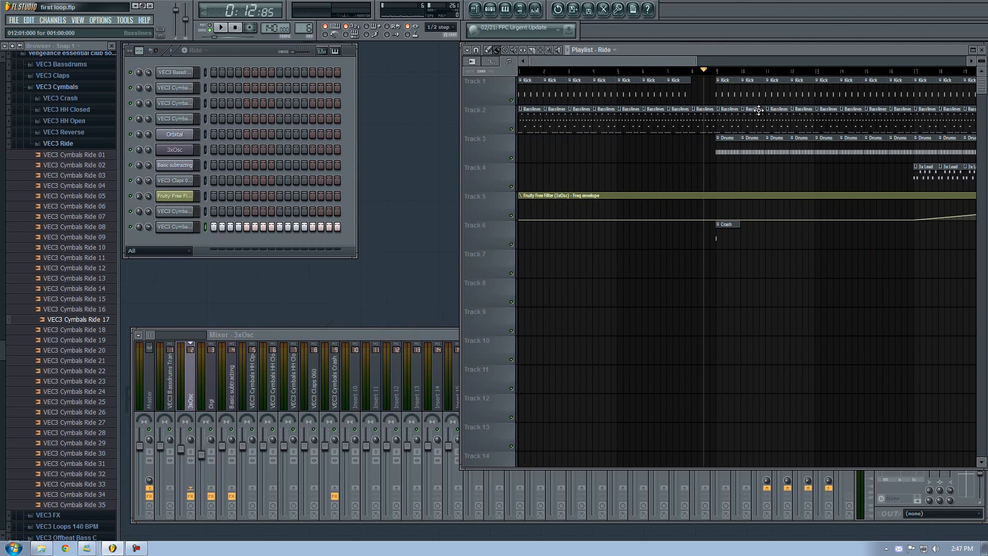
click(719, 73)
scroll(636, 61, right, 5)
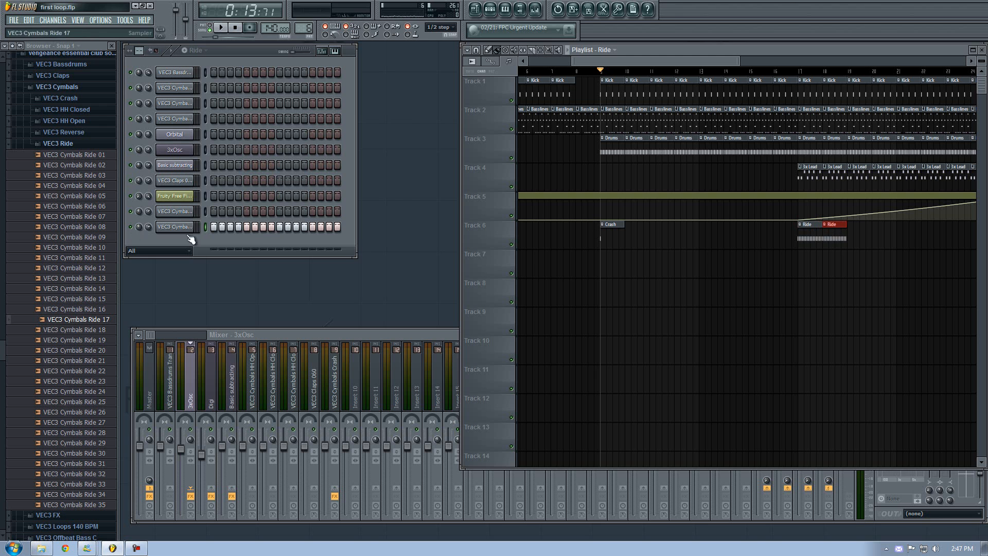
right_click(186, 232)
click(220, 310)
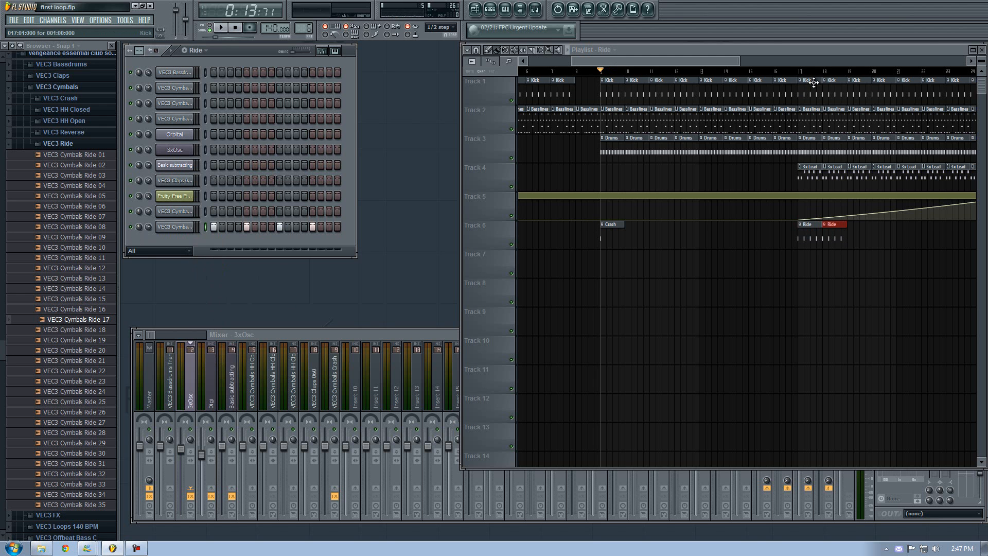
- Fill Track 6 with Ride clips up to the end of bar 32 and move the bar 25 Crash clip up to Track 5
click(802, 72)
drag(696, 59, 748, 60)
key(space)
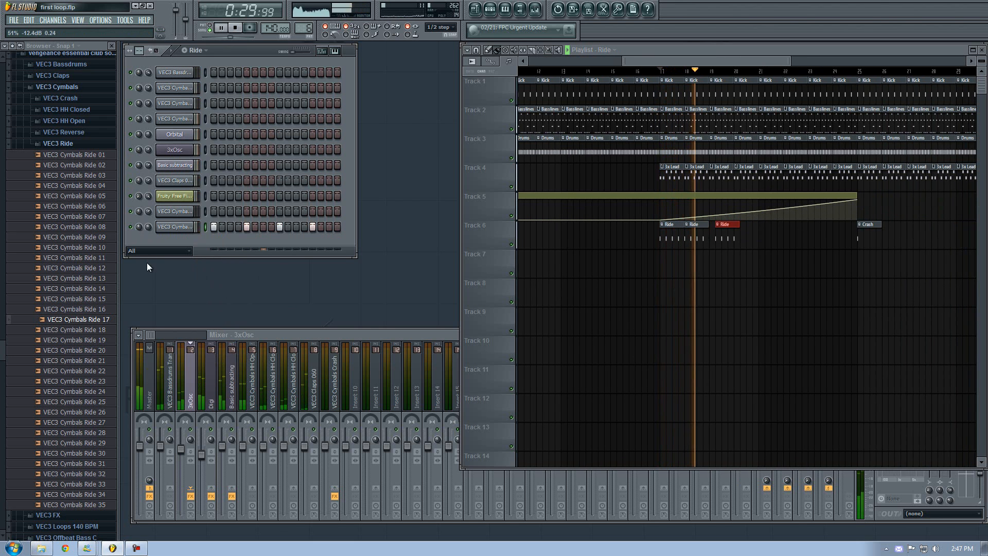
drag(720, 230, 845, 238)
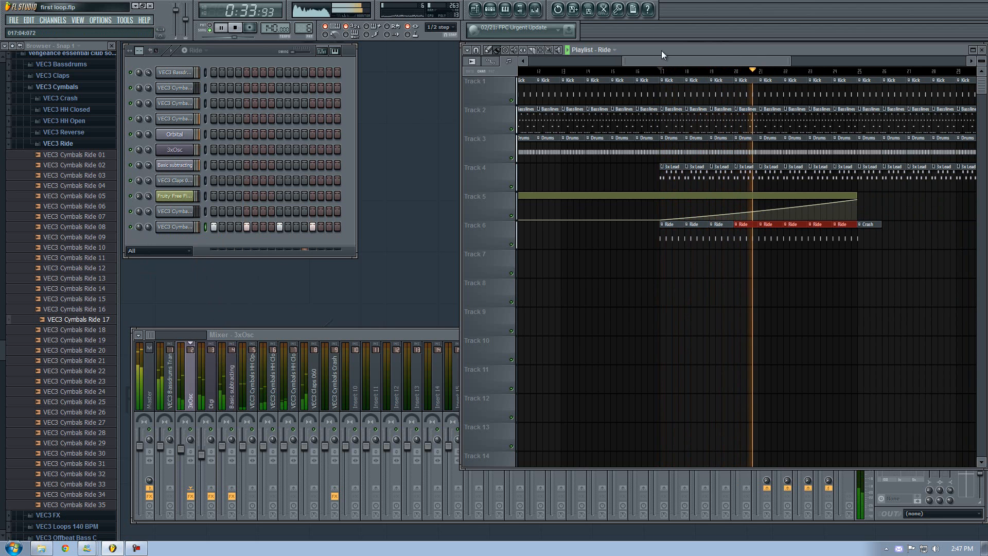
drag(698, 59, 749, 59)
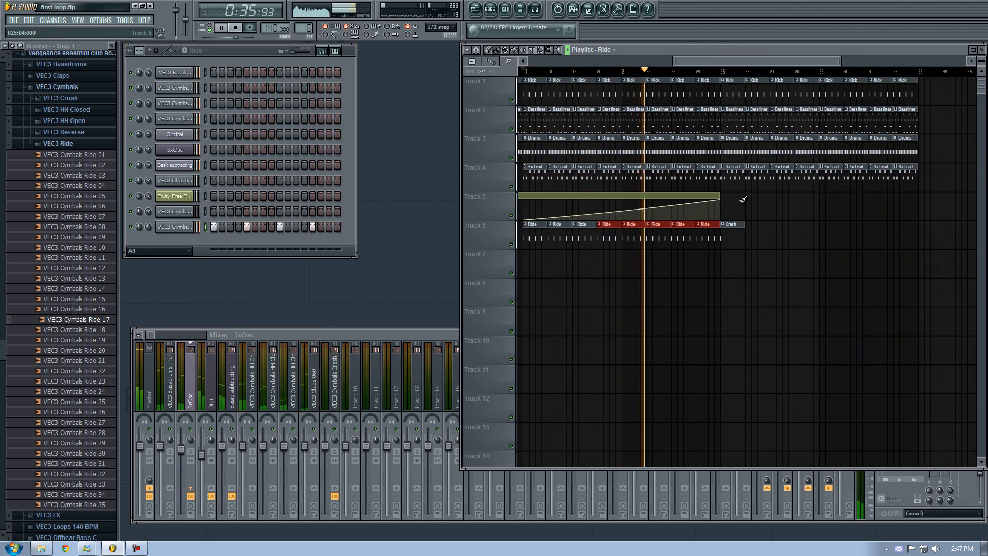
mouse_move(735, 235)
mouse_down()
mouse_move(734, 206)
mouse_move(926, 224)
mouse_up()
click(728, 234)
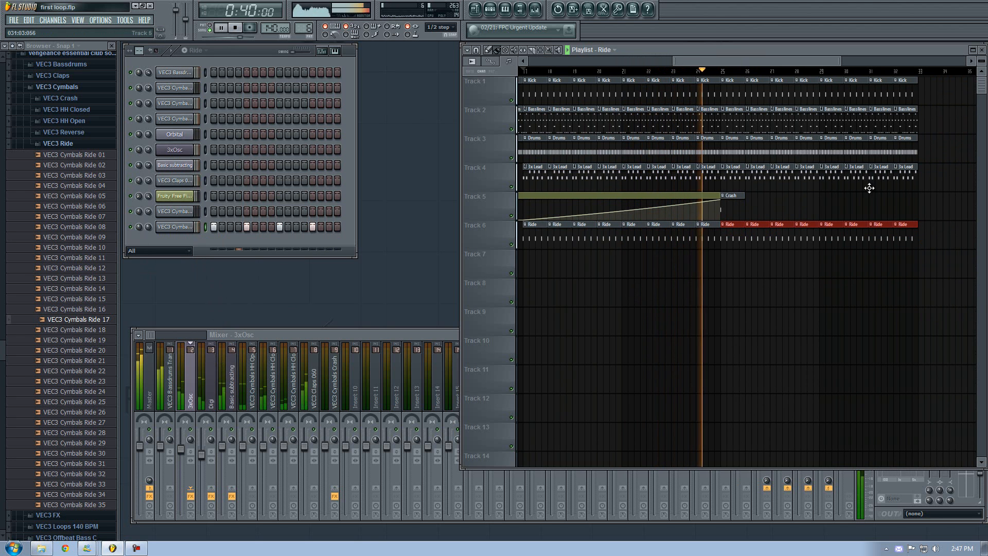
- Shorten the Kick clip at bar 24 to half a bar and play the transition into bar 25
key(space)
click(708, 79)
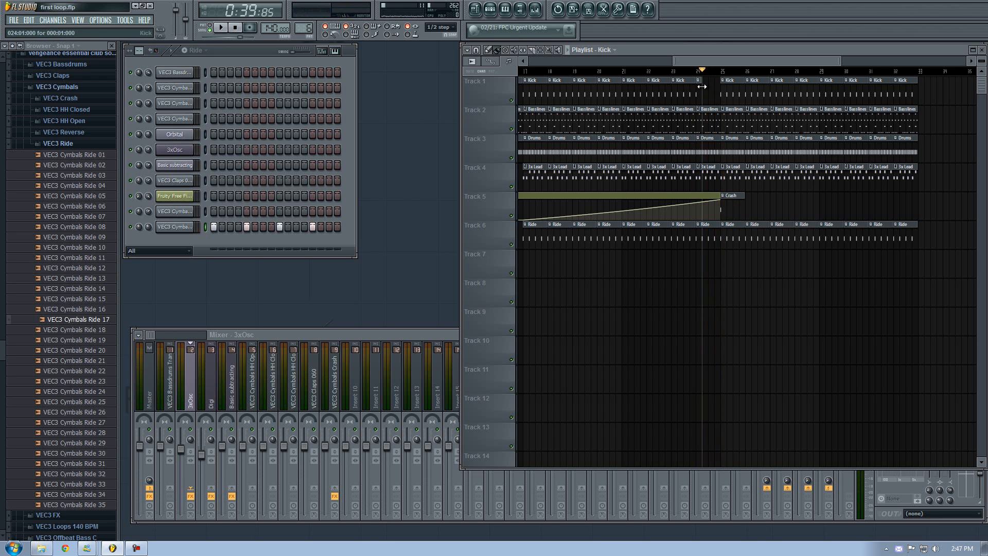
click(690, 71)
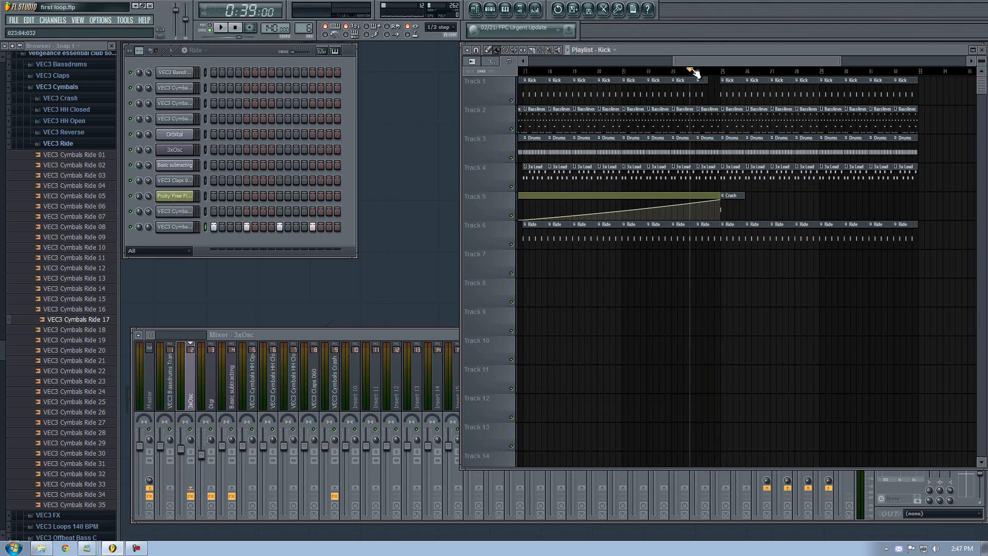
key(space)
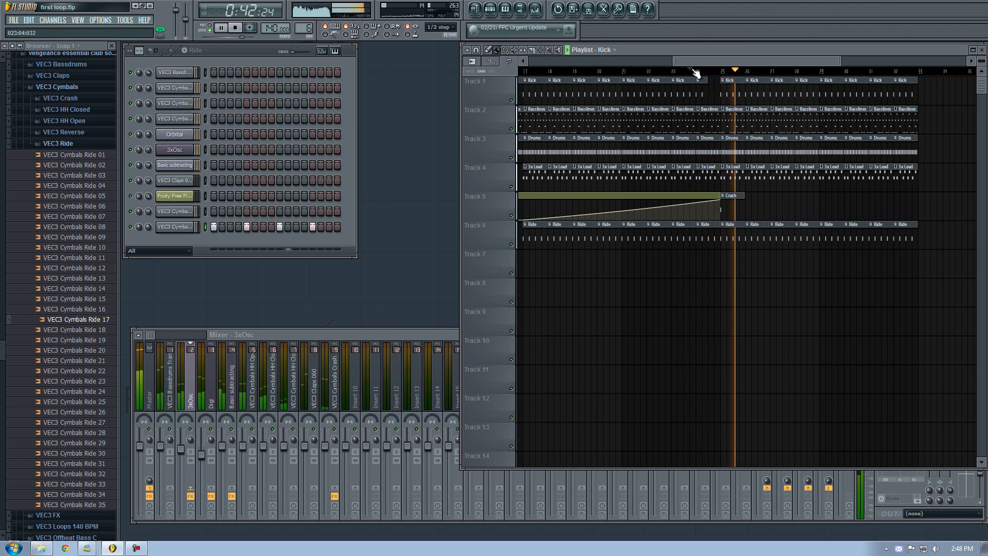
key(space)
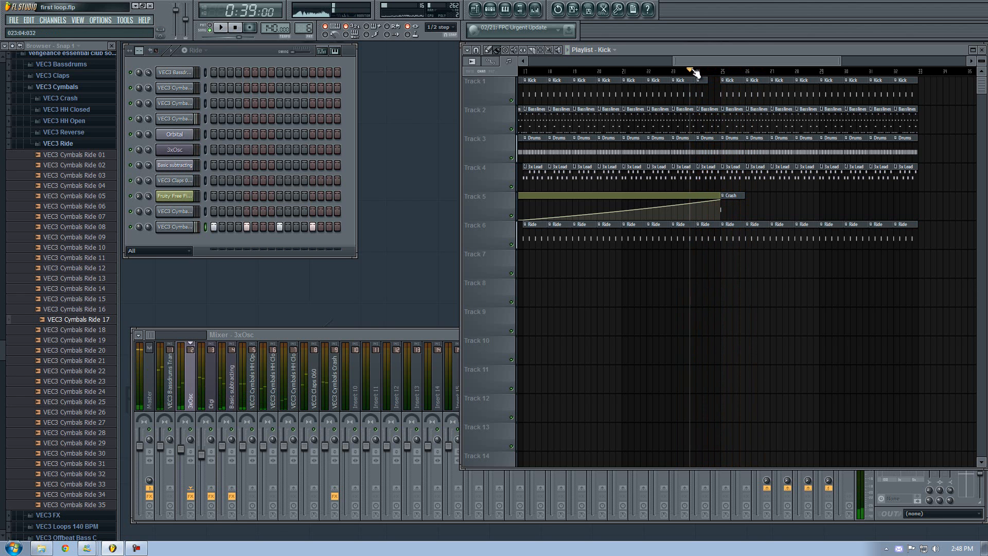
mouse_move(700, 61)
mouse_down()
mouse_move(792, 63)
mouse_move(700, 66)
mouse_move(742, 46)
mouse_move(691, 48)
mouse_up()
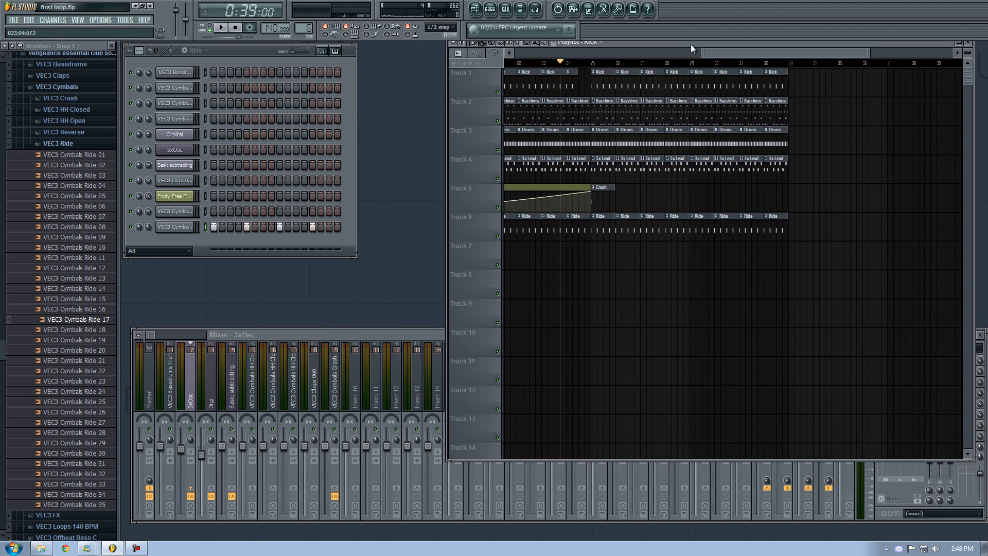
- Preview a range of loop samples from the VEC3 Loops 140 BPM folder
click(51, 144)
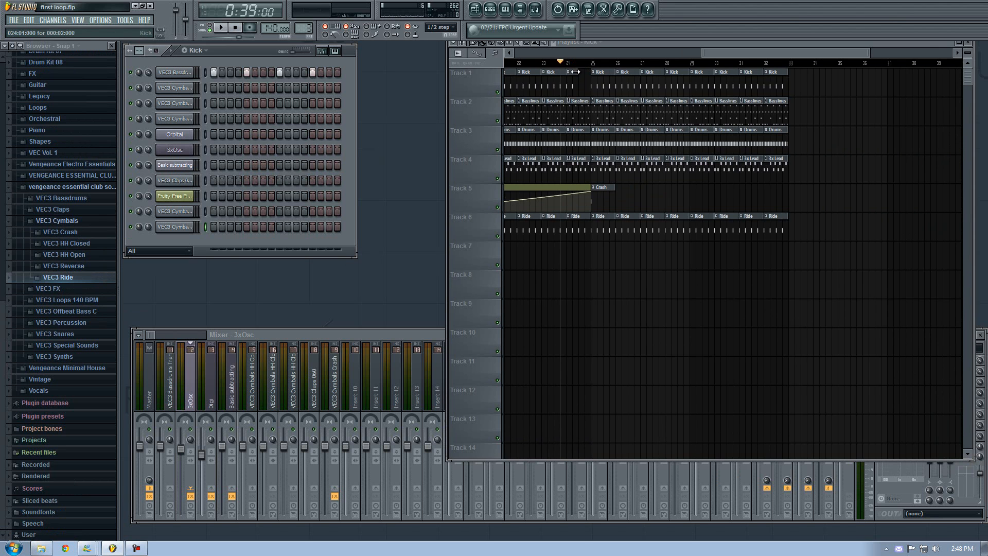
click(64, 299)
scroll(79, 320, down, 3)
drag(751, 47, 638, 45)
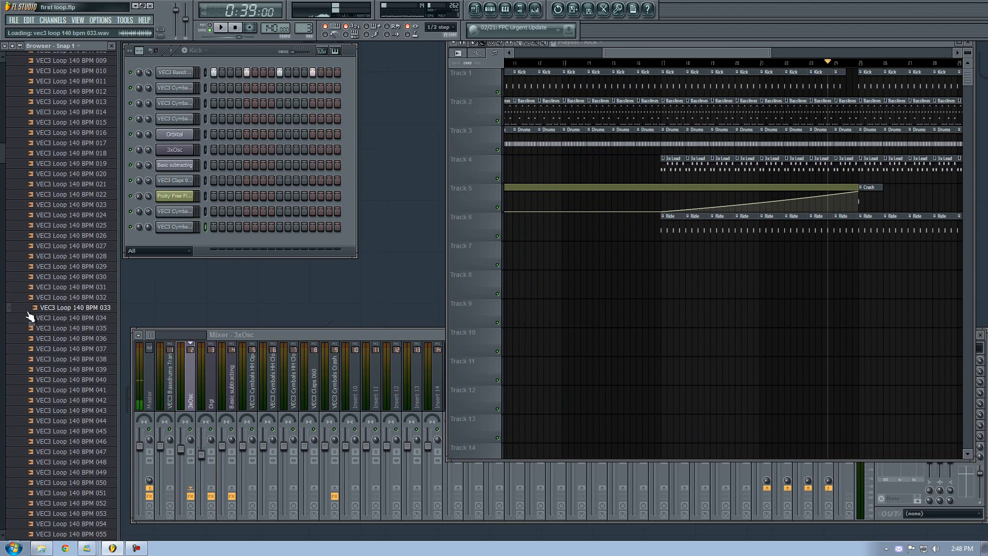
click(68, 359)
scroll(69, 363, down, 3)
click(70, 360)
click(68, 370)
click(77, 391)
scroll(78, 388, down, 1)
click(78, 381)
scroll(78, 382, down, 1)
click(78, 382)
click(77, 390)
scroll(78, 393, down, 1)
click(80, 393)
scroll(79, 393, down, 2)
click(78, 385)
scroll(77, 378, down, 2)
- Load VEC3 Loop 140 BPM 067 into a new Fruity Slicer channel
click(81, 351)
right_click(87, 359)
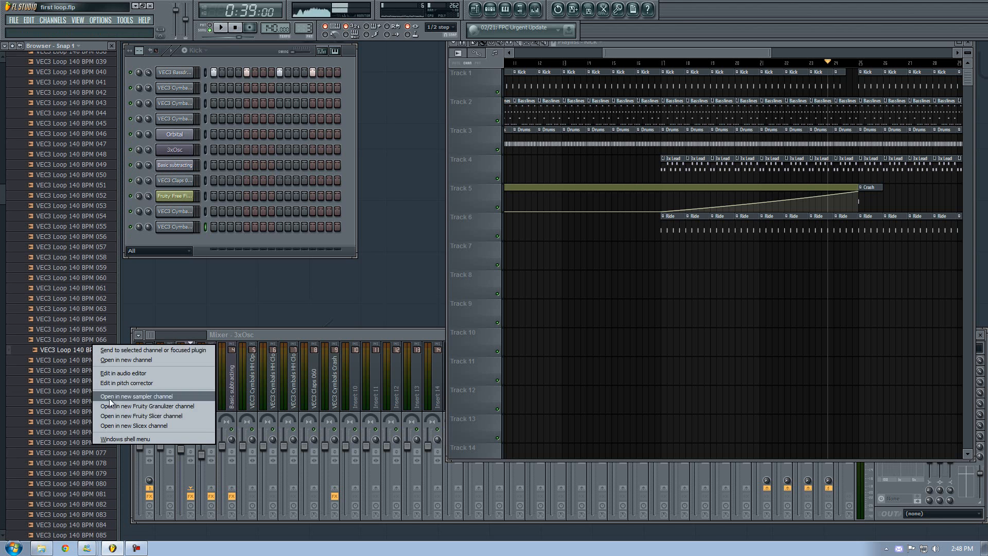
click(114, 414)
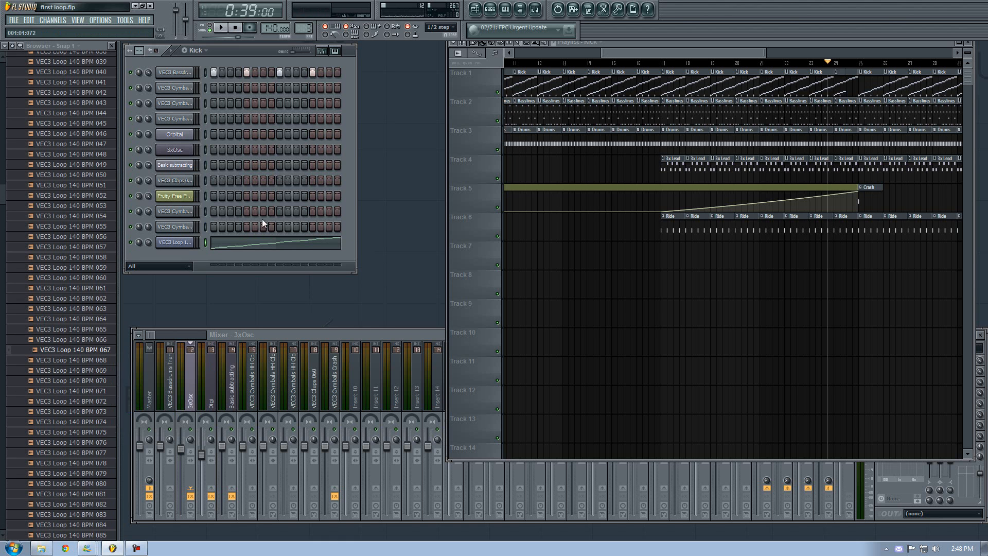
- Remove the sliced loop's notes from the Kick pattern and create a new pattern named Loop for them
key(ctrl+z)
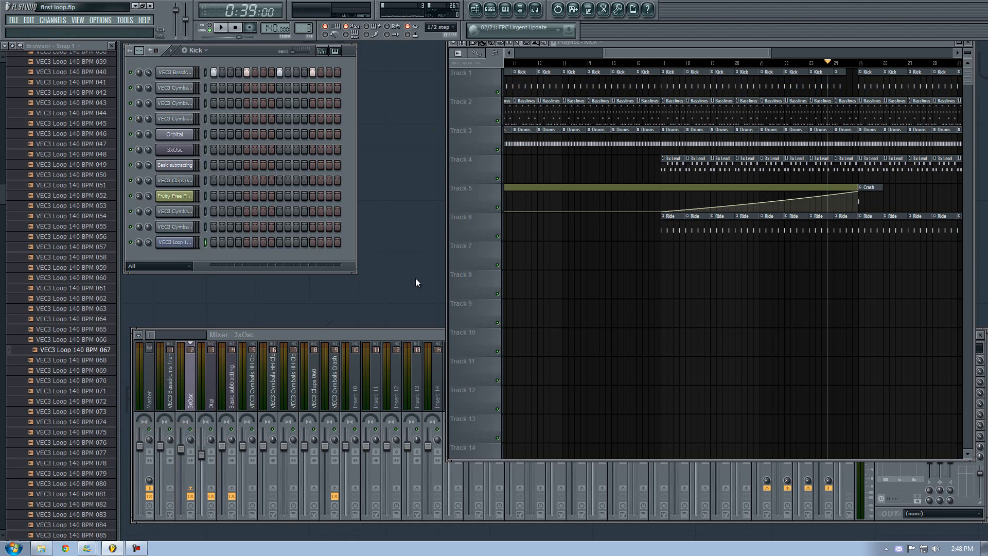
key(F2)
text(Loop)
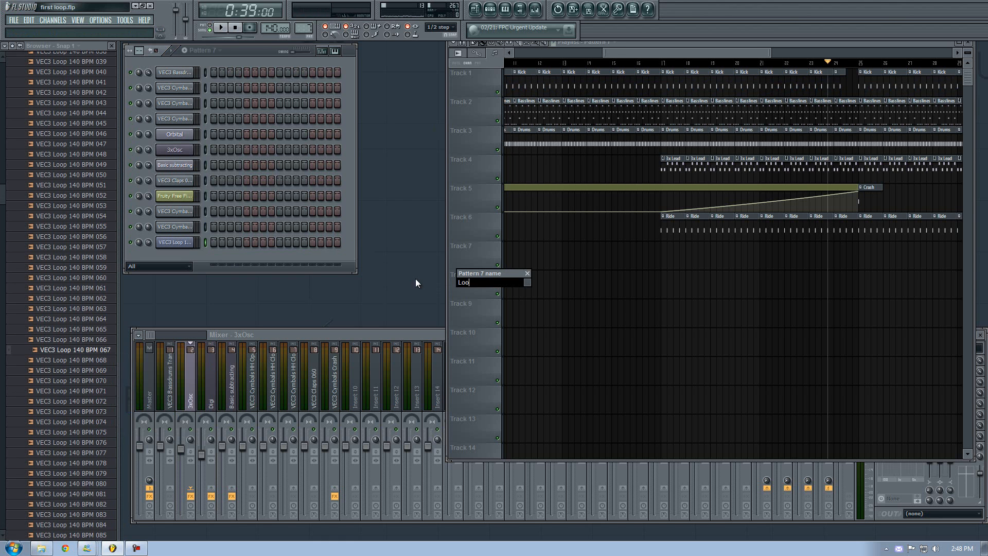
key(Return)
- Try a run of Loop clips on Track 7 starting at bar 9 during playback, and delete them
mouse_move(689, 50)
mouse_down()
mouse_move(629, 50)
mouse_move(628, 64)
mouse_up()
click(634, 64)
drag(630, 55, 641, 55)
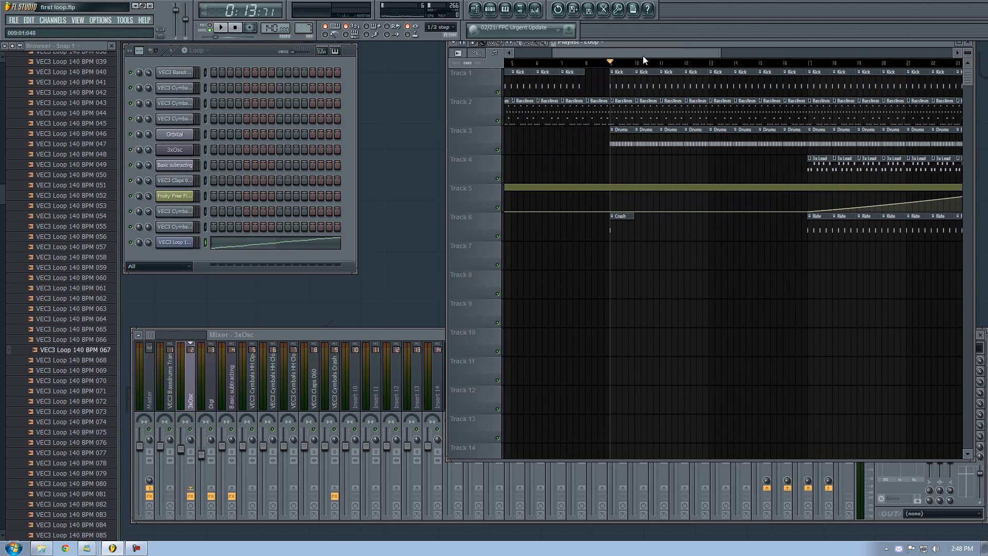
drag(604, 253, 866, 261)
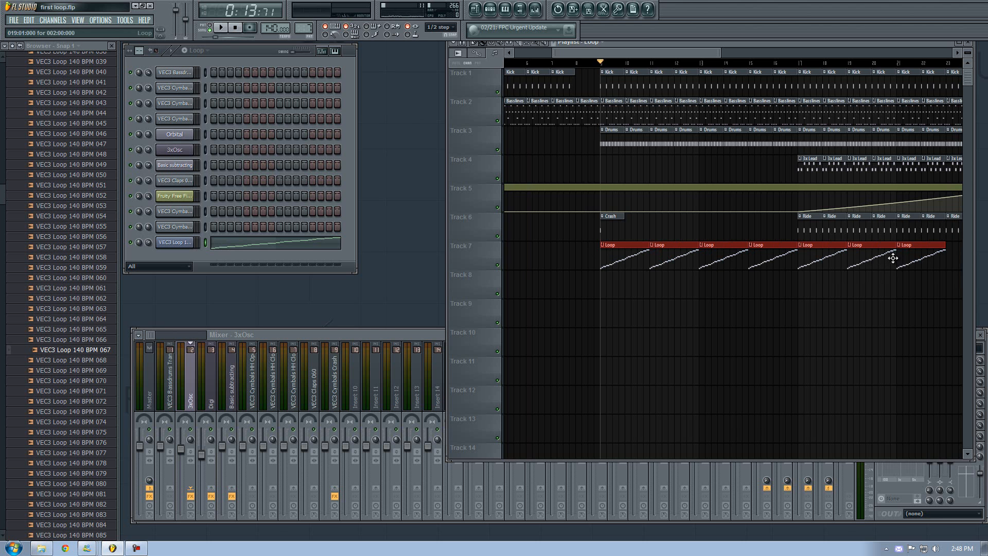
key(space)
drag(671, 51, 766, 50)
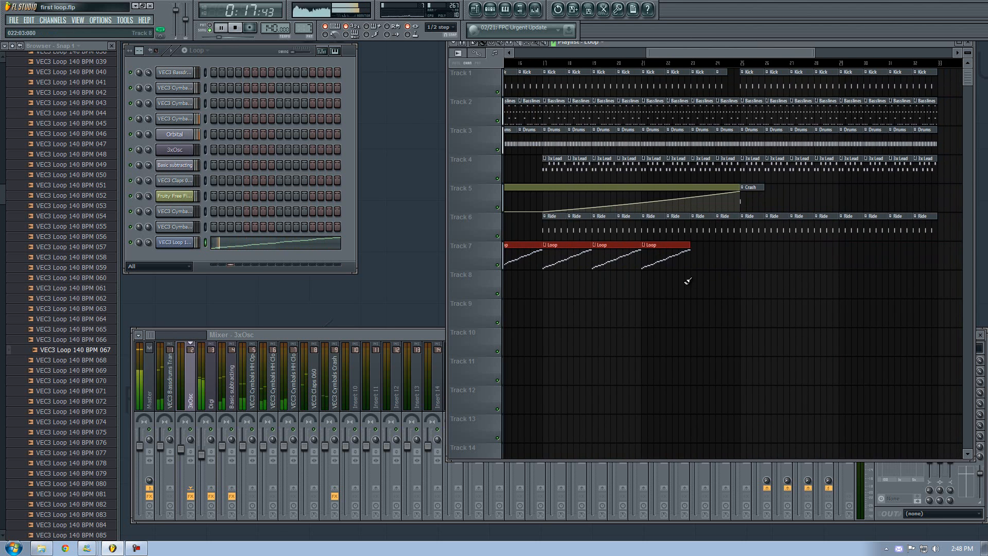
right_click(687, 251)
right_click(627, 252)
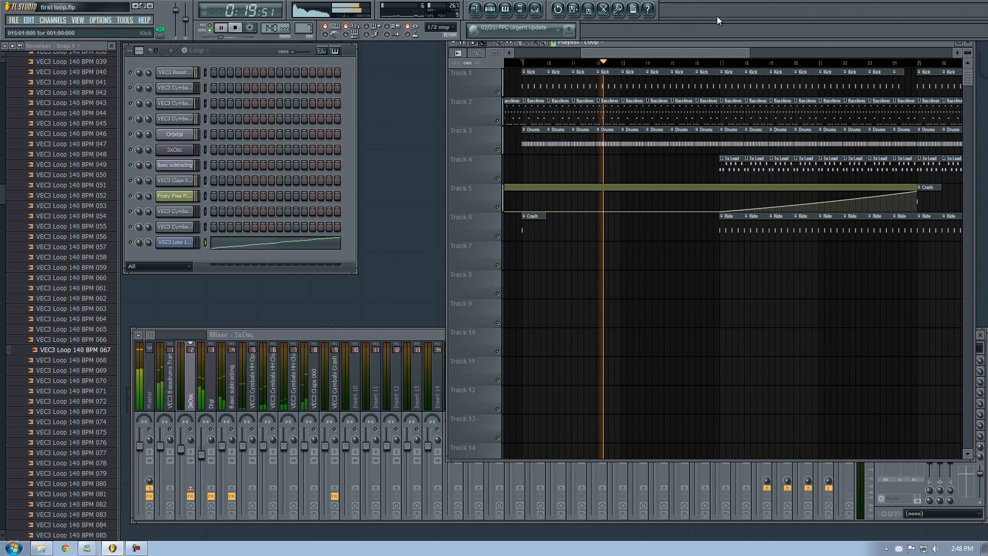
- Place Loop clips on Track 7 from bar 25 to the end of bar 32 and play that section
drag(656, 50, 706, 61)
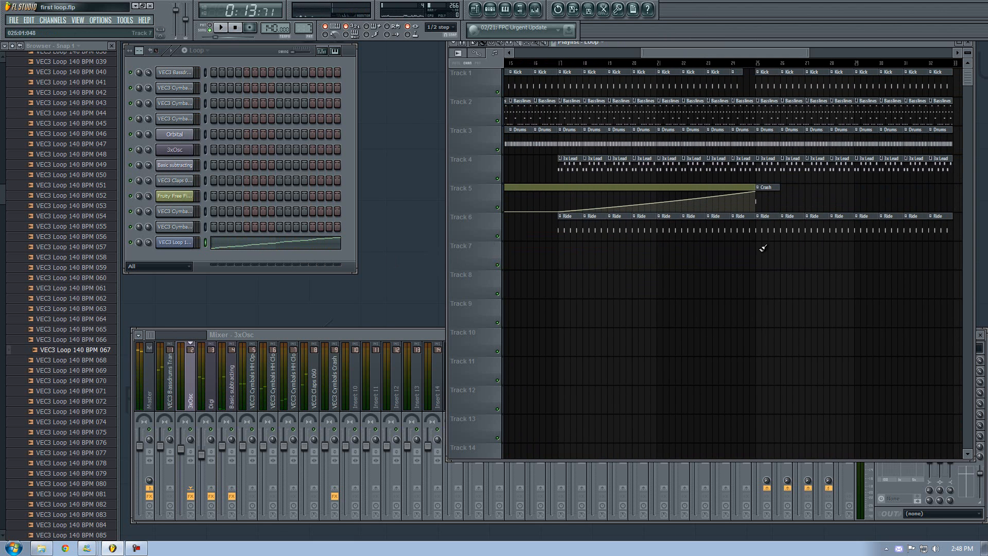
drag(761, 251, 881, 252)
drag(699, 46, 797, 51)
key(space)
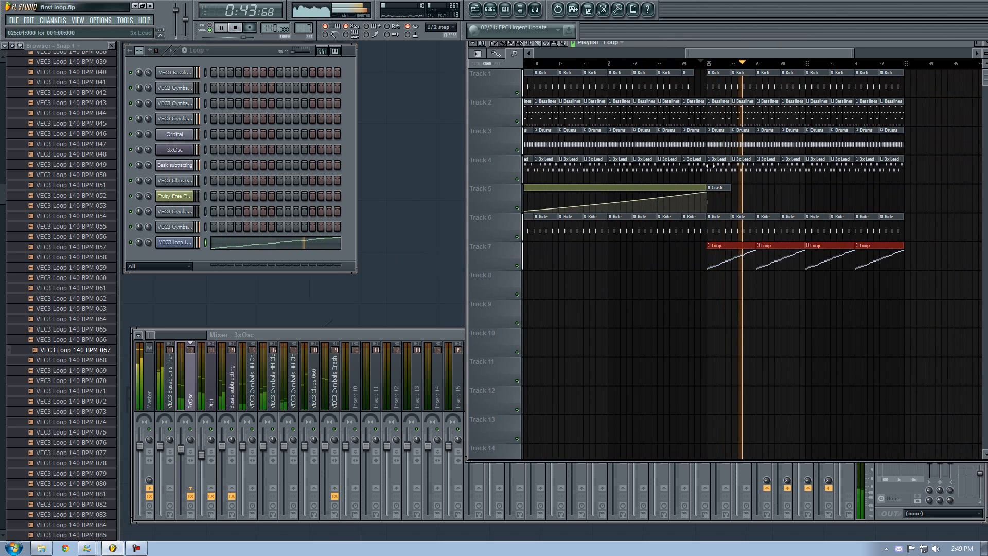
- Route the sliced loop channel to mixer insert 10, lower its fader slightly, and close the channel settings
click(187, 243)
click(351, 381)
key(ctrl+l)
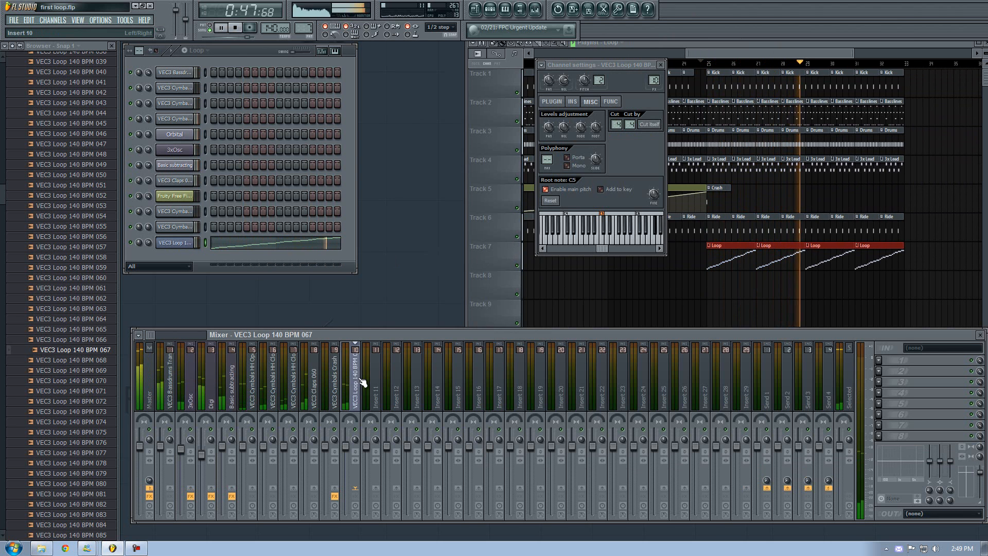
key(space)
drag(345, 446, 349, 457)
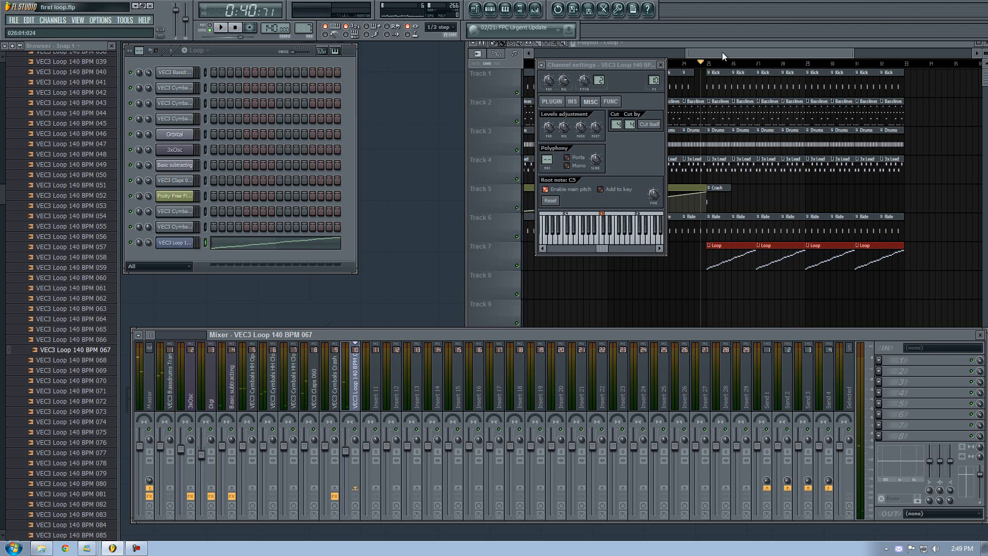
click(660, 66)
- Play the song from just before bar 25 to check how the quieter loop sits in the mix
mouse_move(687, 52)
mouse_down()
mouse_move(616, 52)
mouse_move(618, 60)
mouse_move(699, 55)
mouse_up()
key(space)
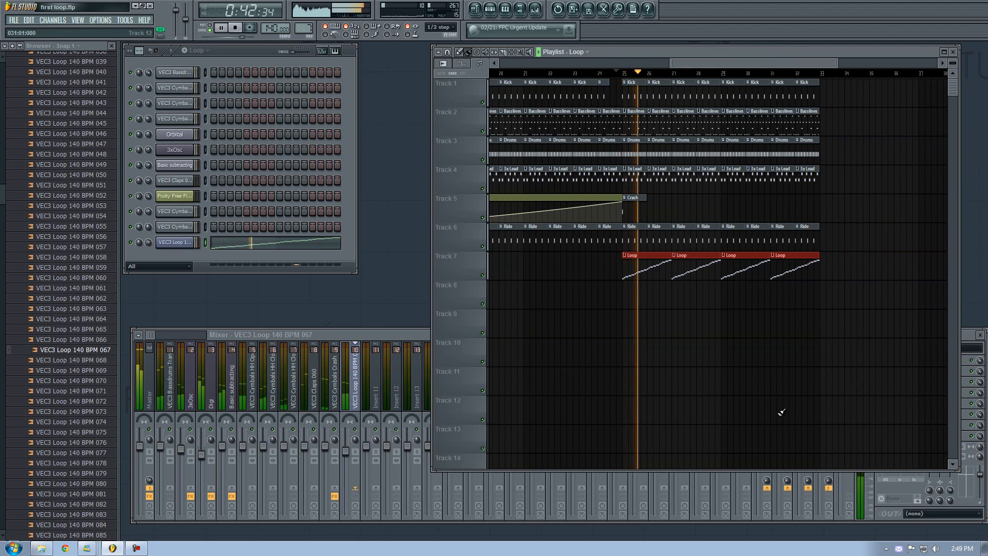
click(935, 548)
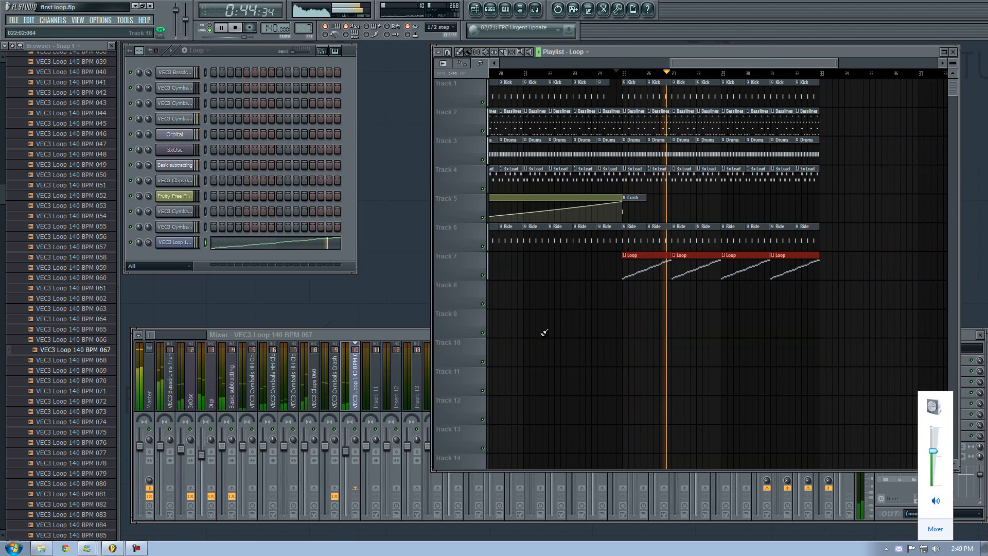
scroll(17, 165, up, 15)
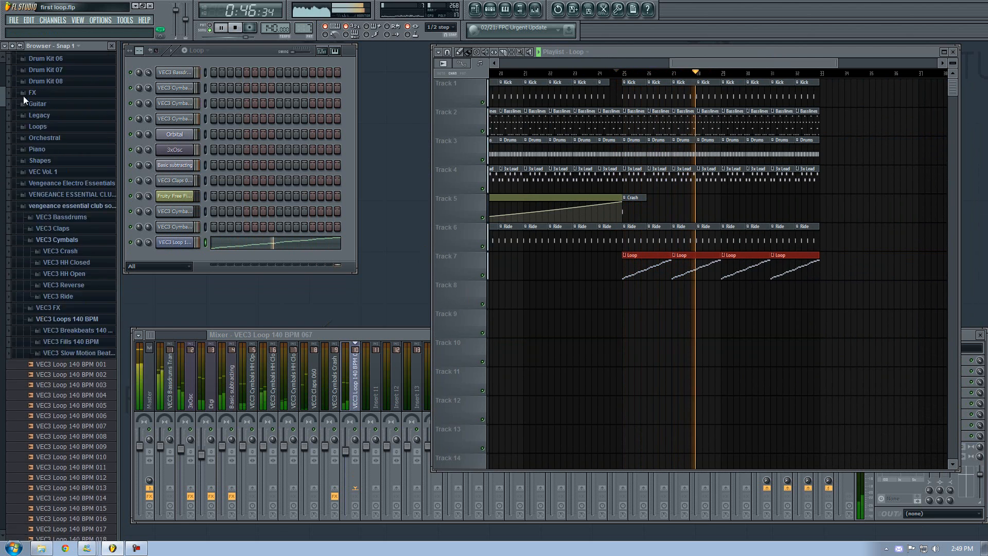
scroll(20, 122, up, 6)
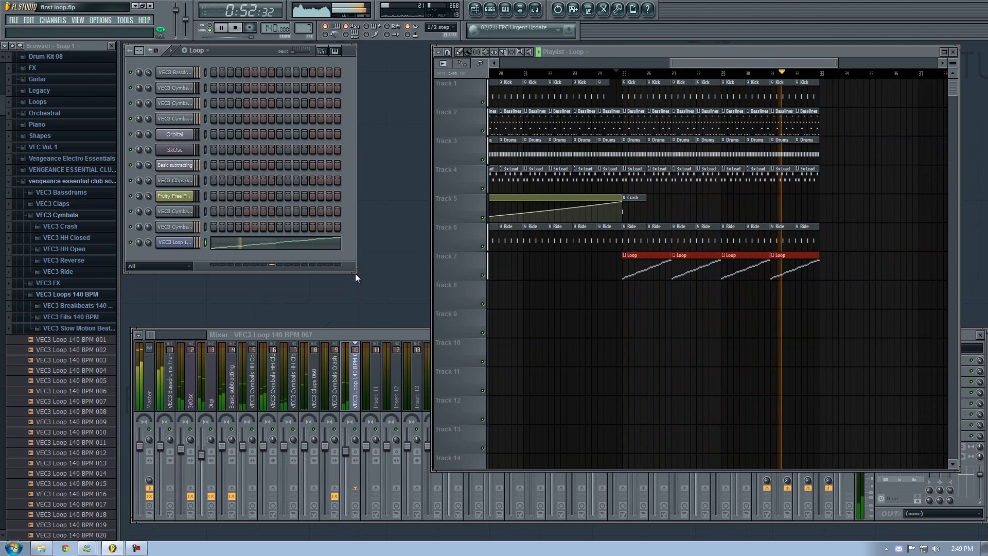
key(space)
- Review the 3x Lead pattern's notes in the piano roll, close it, and save the project
double_click(678, 174)
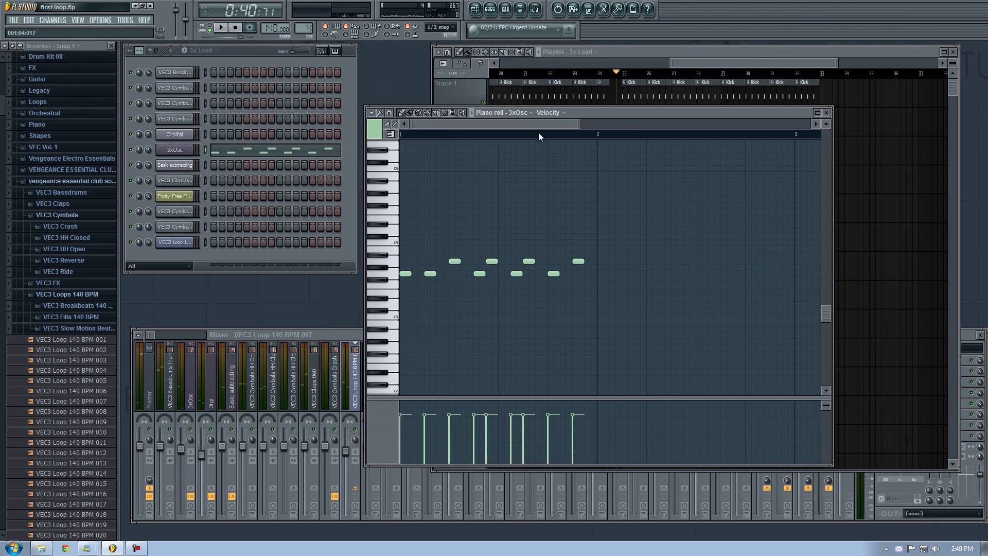
key(space)
click(426, 274)
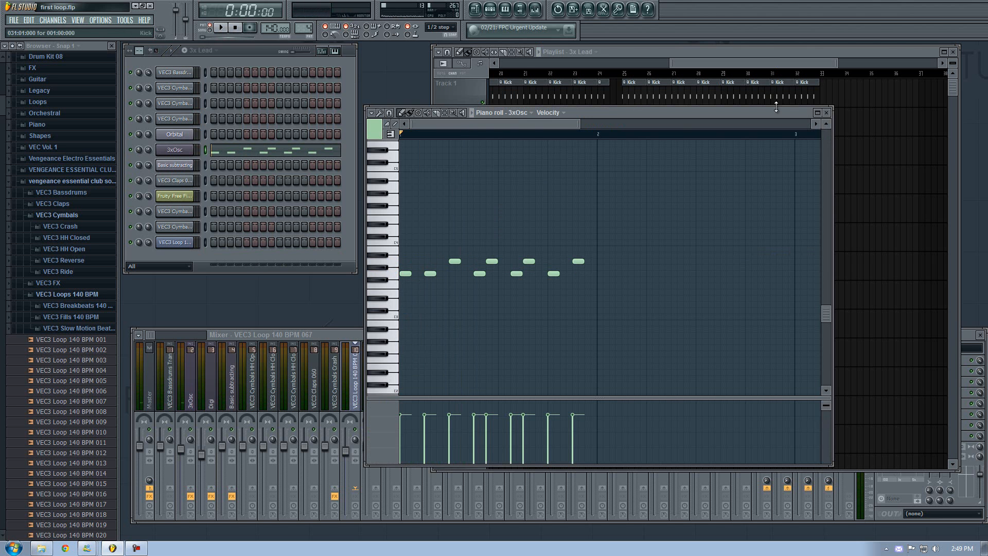
click(827, 112)
key(ctrl+s)
- Move the song position to bar 32 and select the Master track in the mixer
drag(722, 55, 688, 73)
click(711, 80)
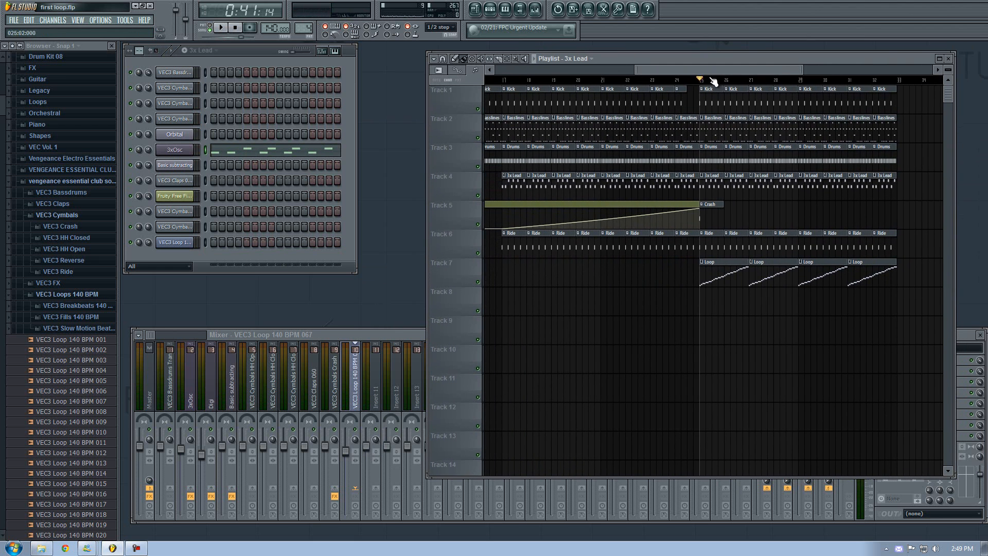
click(887, 80)
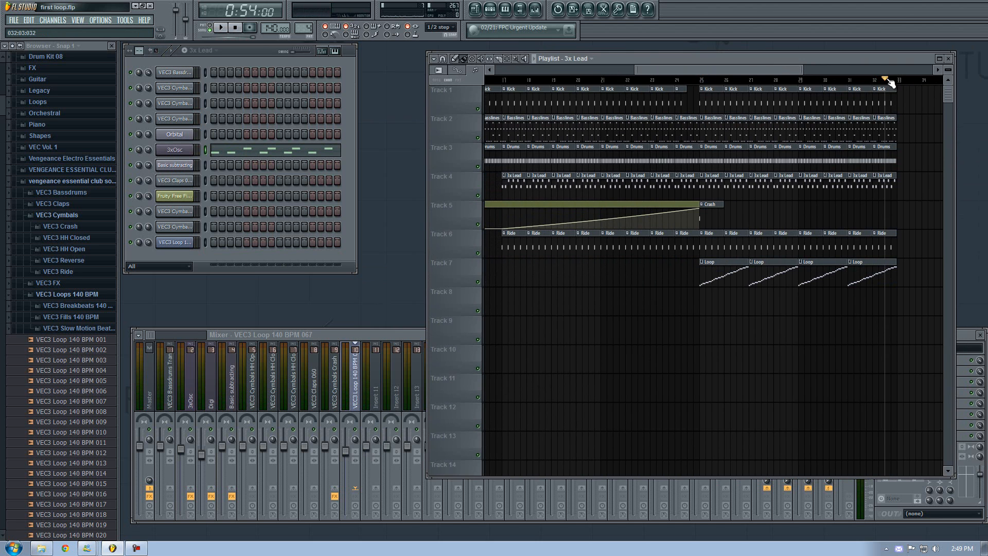
click(153, 359)
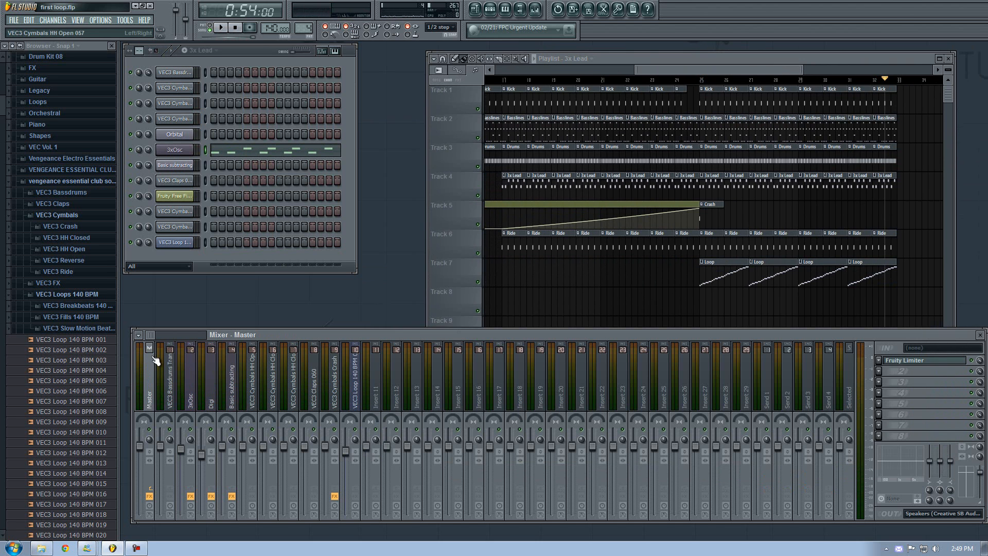
mouse_move(164, 365)
mouse_down()
mouse_move(378, 381)
mouse_move(180, 381)
mouse_move(430, 390)
mouse_move(280, 330)
mouse_move(146, 362)
mouse_up()
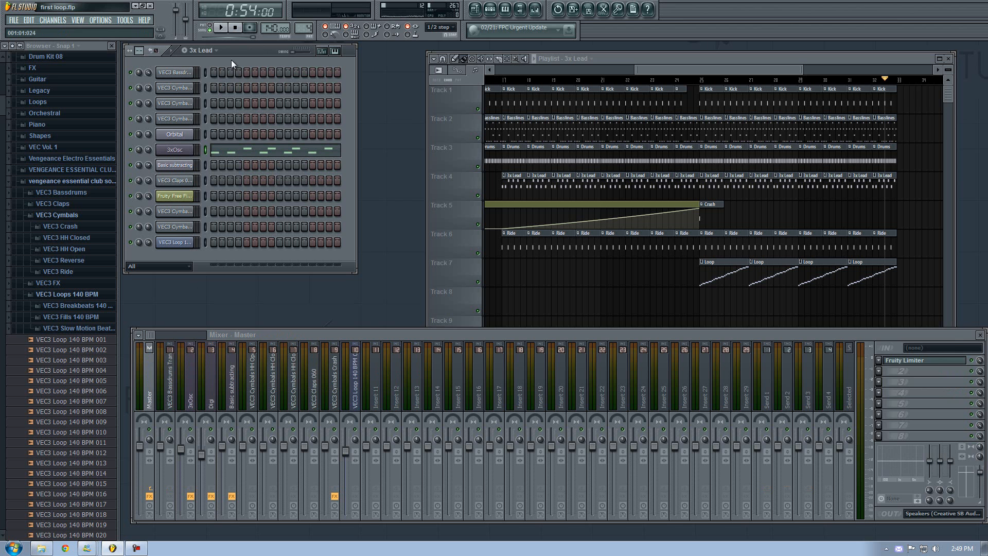
- Reposition the playlist window and widen it to show more bars
drag(665, 60, 607, 59)
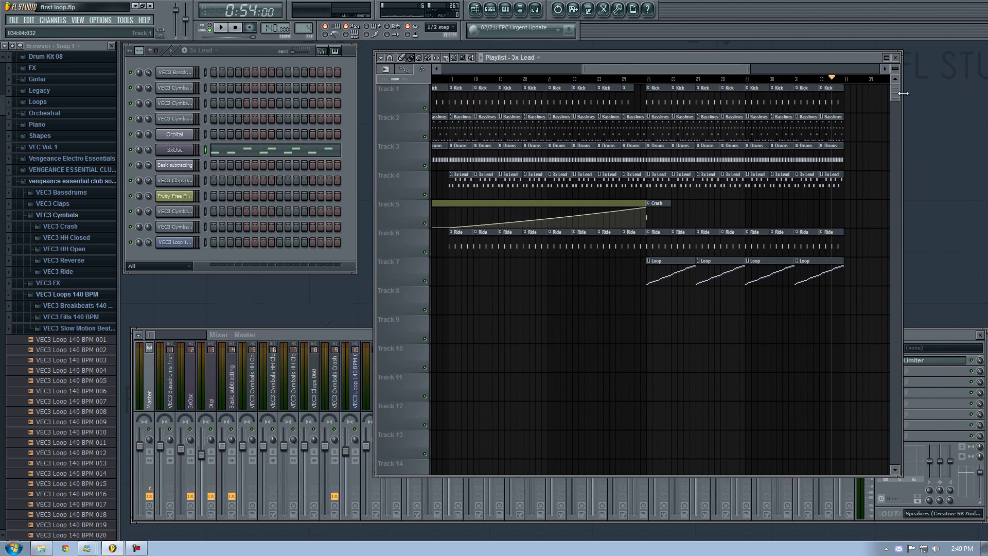
drag(903, 93, 983, 93)
mouse_move(642, 63)
mouse_down()
mouse_move(643, 45)
mouse_move(619, 54)
mouse_move(634, 51)
mouse_up()
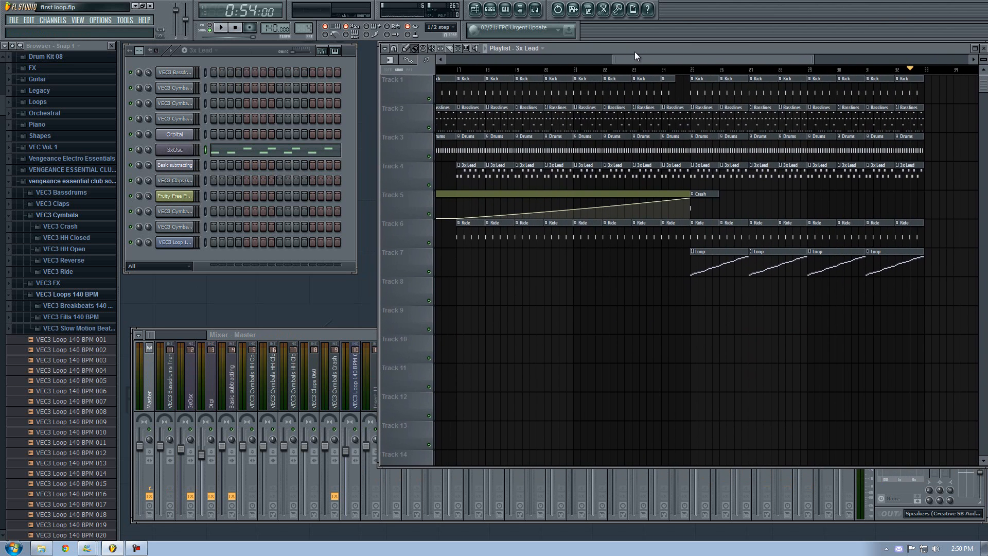
- Review the 3xOsc channel's notes in the piano roll and its channel settings, close both, and return to the playlist
click(255, 374)
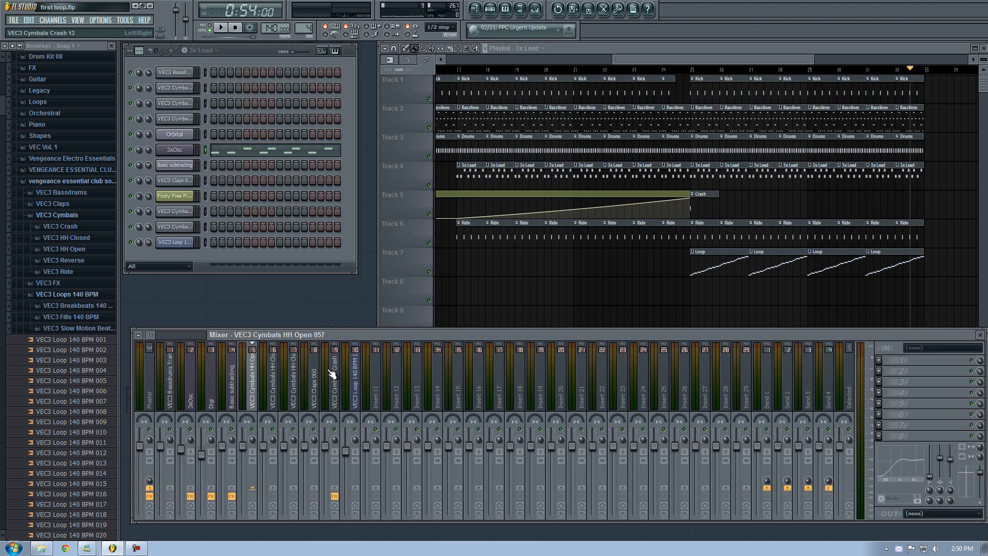
click(174, 150)
click(227, 150)
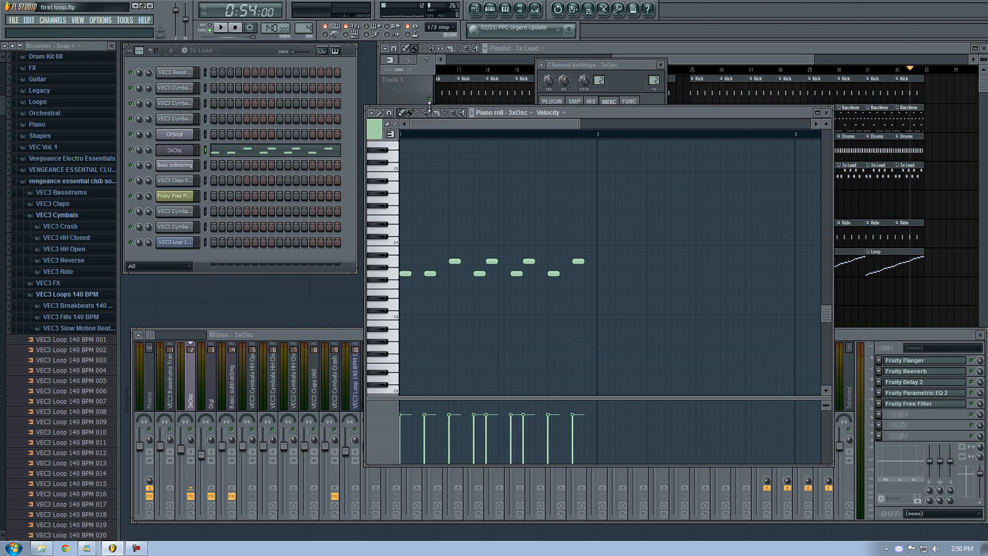
click(372, 116)
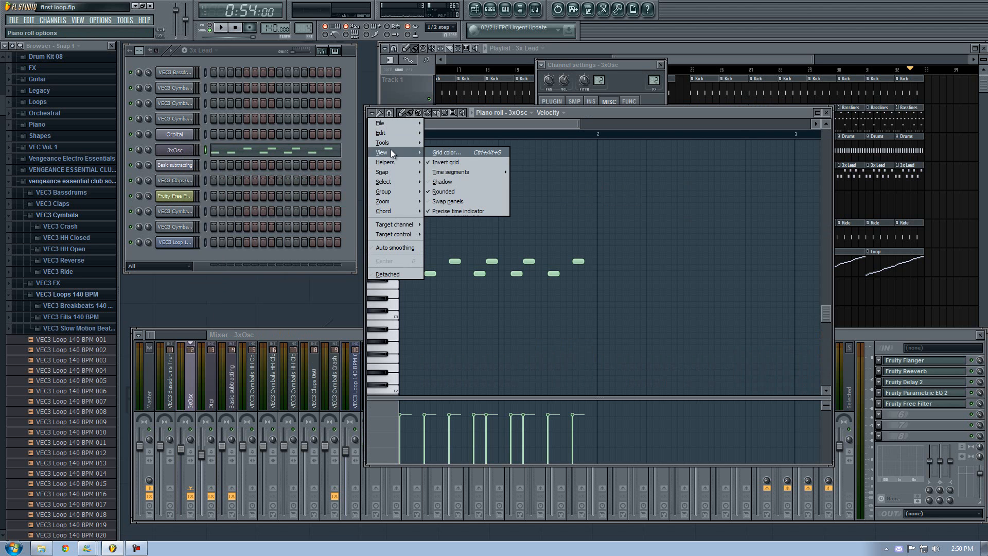
click(446, 113)
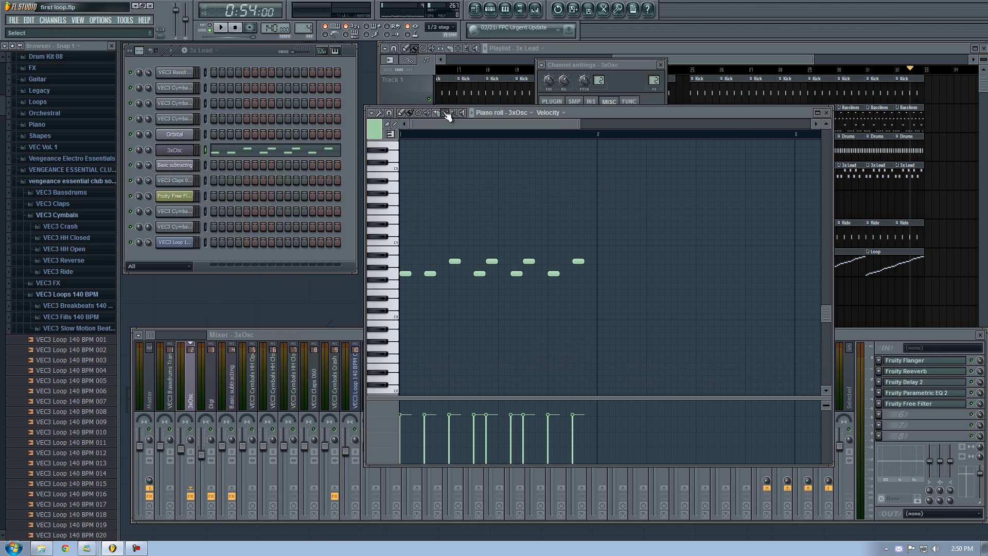
drag(636, 205, 396, 280)
click(827, 112)
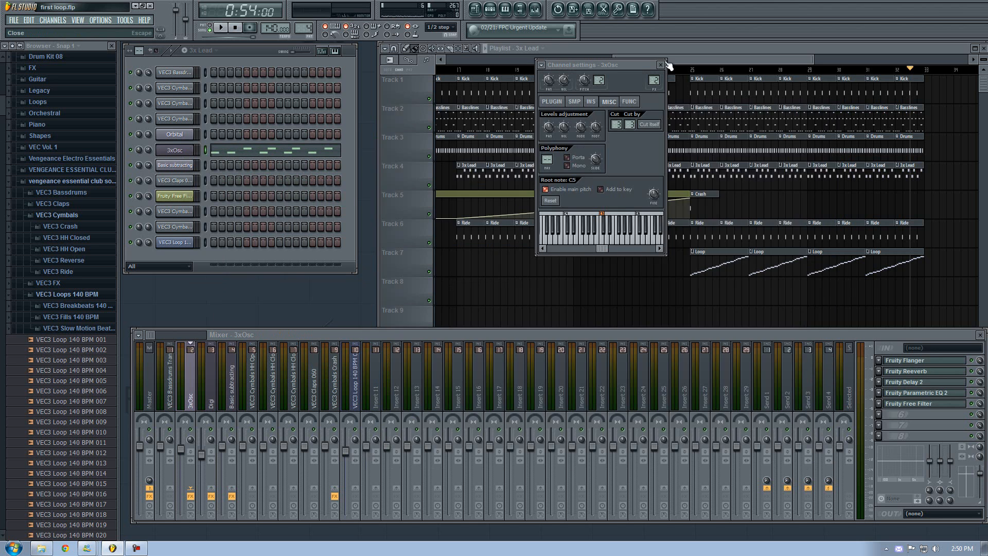
click(660, 65)
click(648, 47)
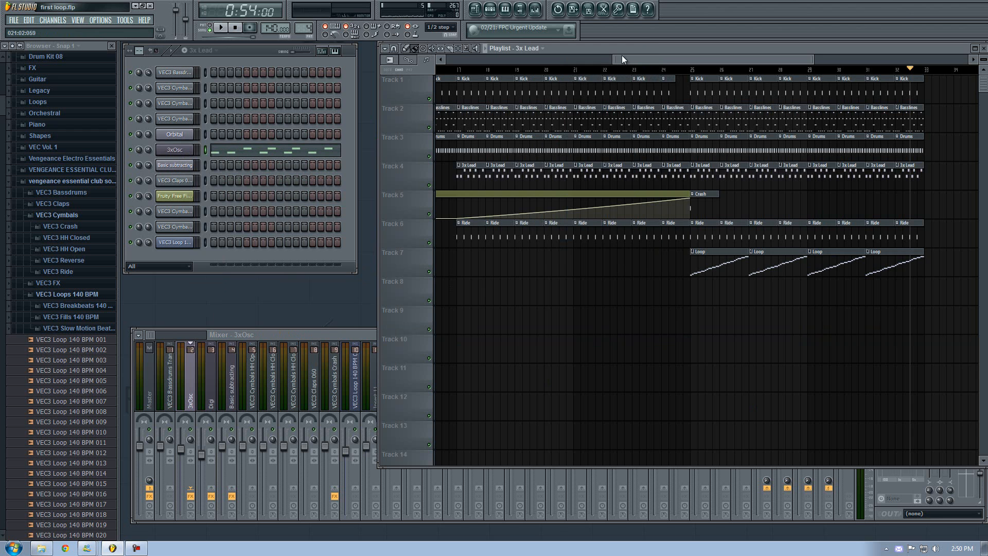
- Select the Basic subtracting mixer track, return to the playlist, and move the song position to bar 25
drag(627, 60, 640, 60)
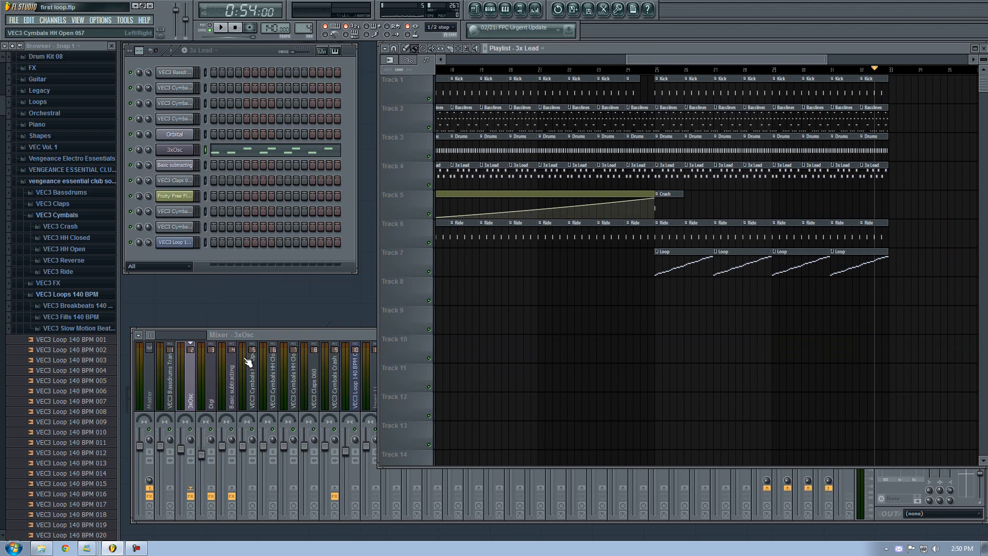
click(228, 376)
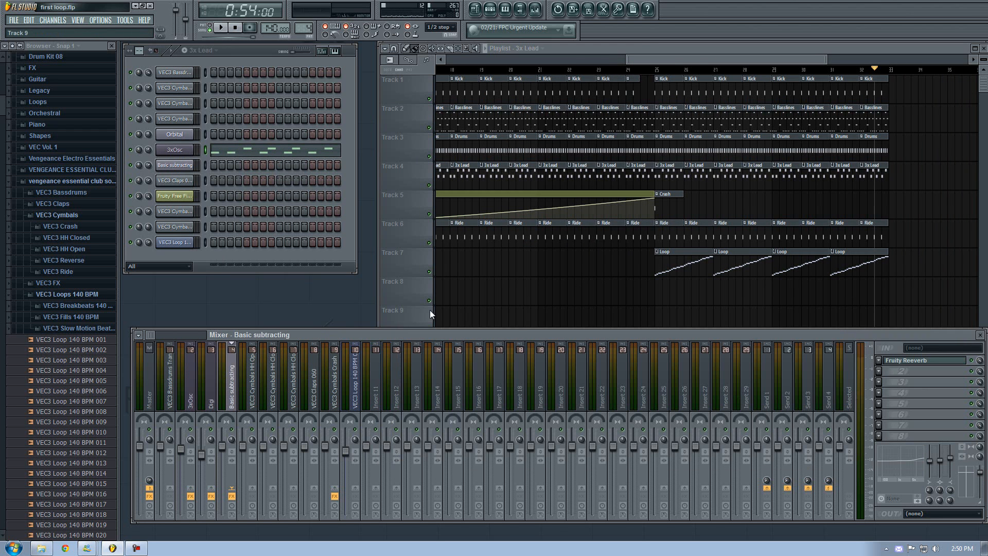
click(634, 45)
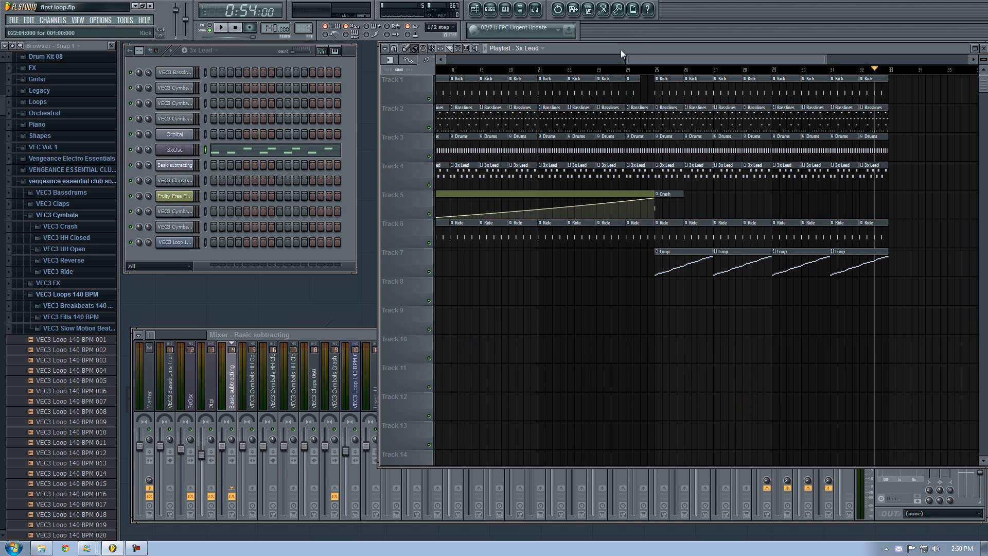
drag(668, 72, 602, 59)
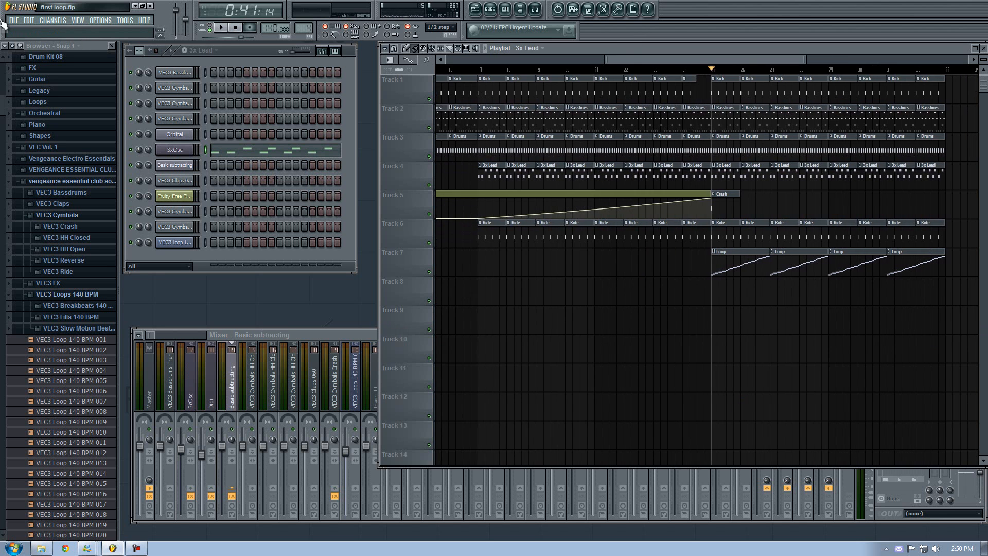
- Start opening another project and browse to the favorite folder I:\Flps
click(12, 20)
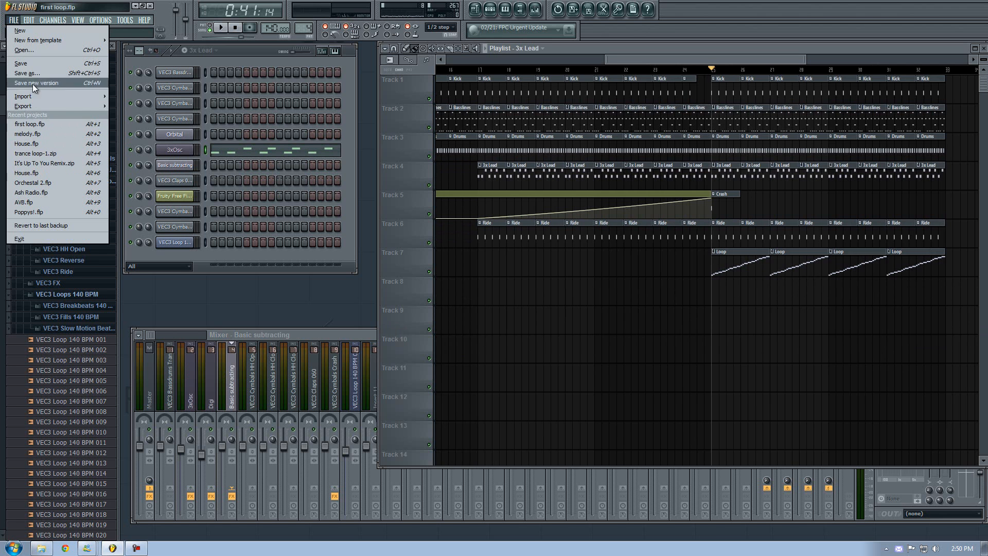
click(47, 50)
click(506, 308)
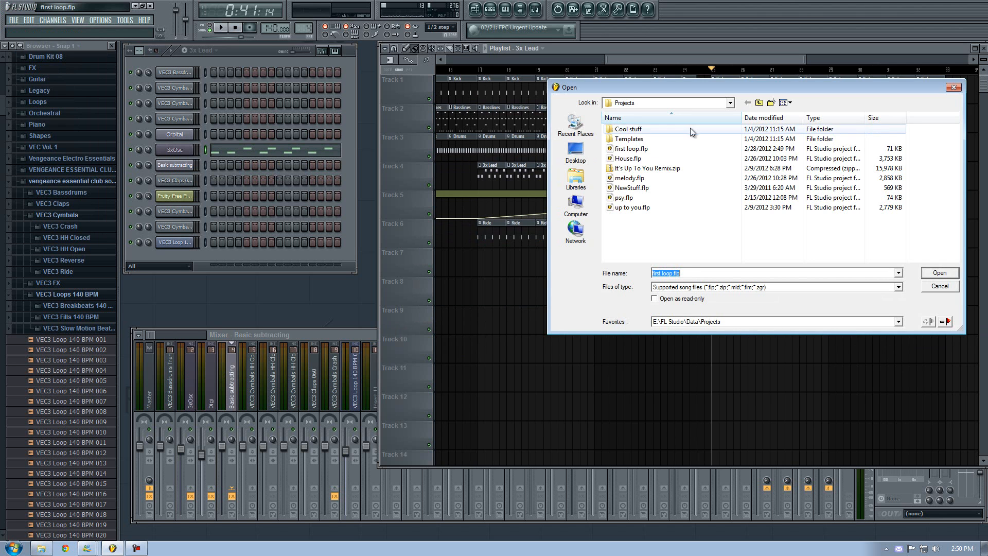
click(666, 322)
click(666, 337)
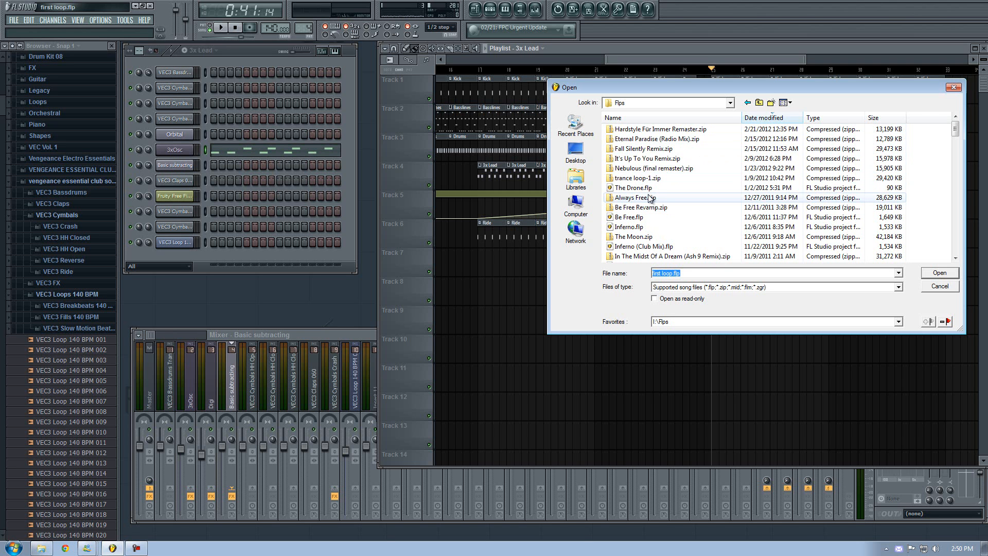
- Look through the projects in the folder, open Always Free.zip, and dismiss the warning
click(648, 169)
key(Up)
key(Up)
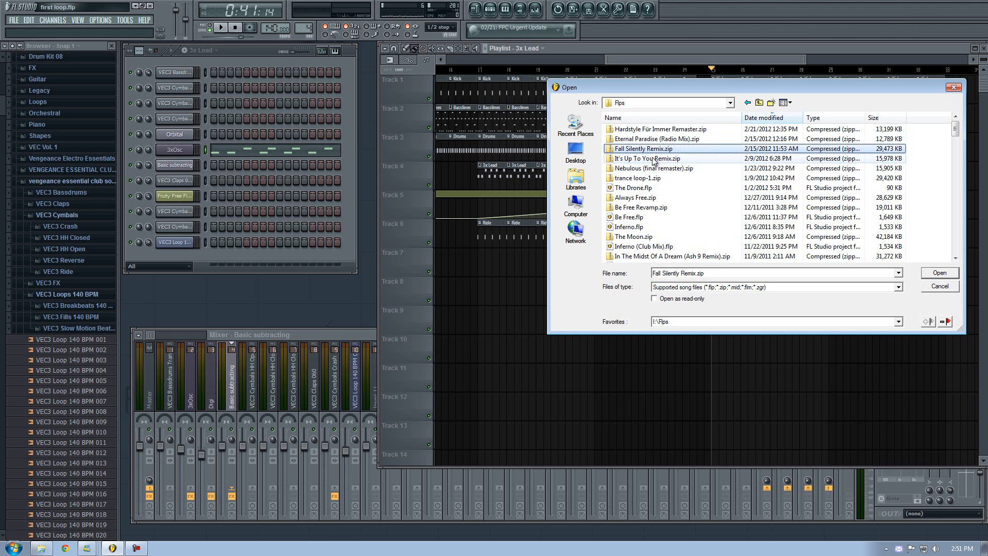
key(Up)
key(Down)
key(Up)
key(Down)
double_click(642, 195)
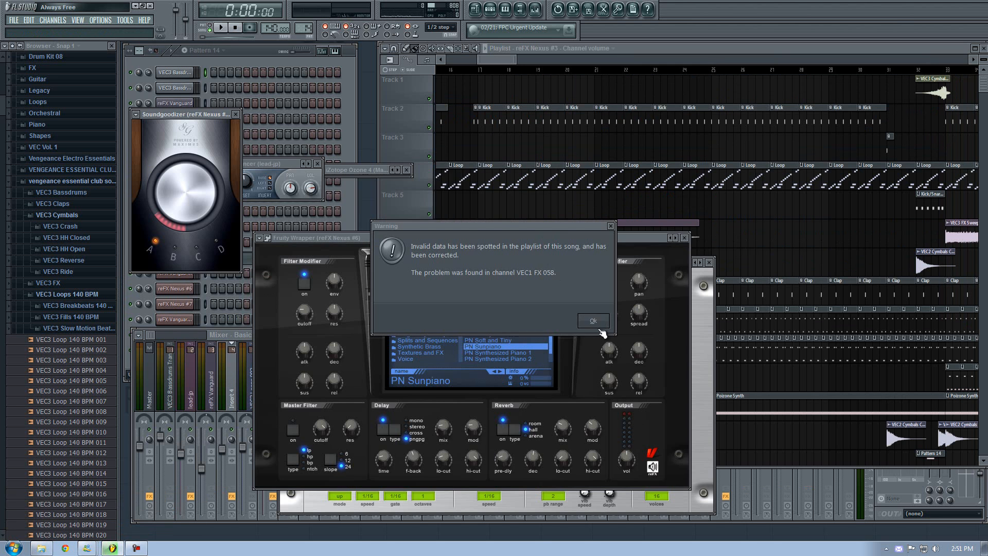
click(593, 322)
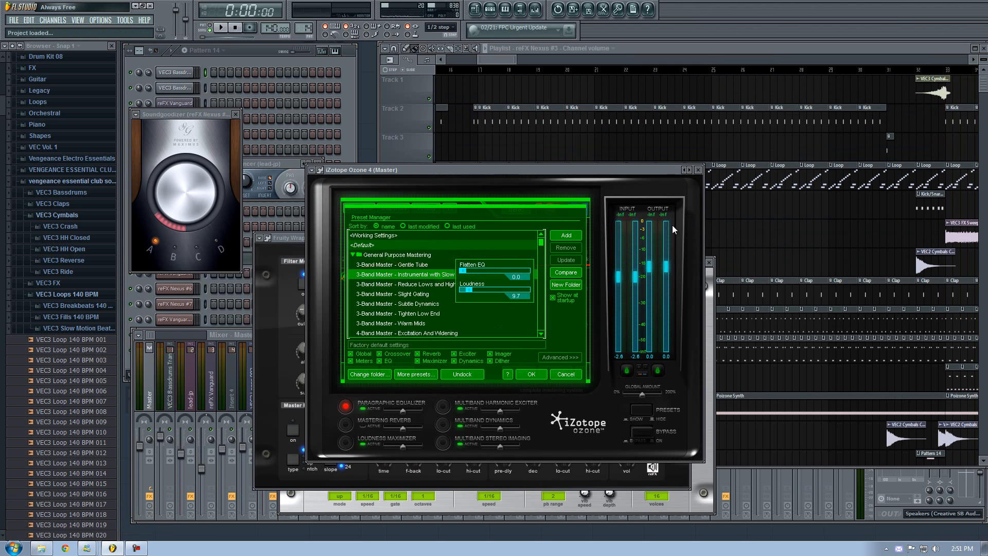
- Close the iZotope Ozone 4, reFX Nexus, reFX Vanguard, lead-jp effect and Soundgoodizer windows
click(698, 170)
click(688, 237)
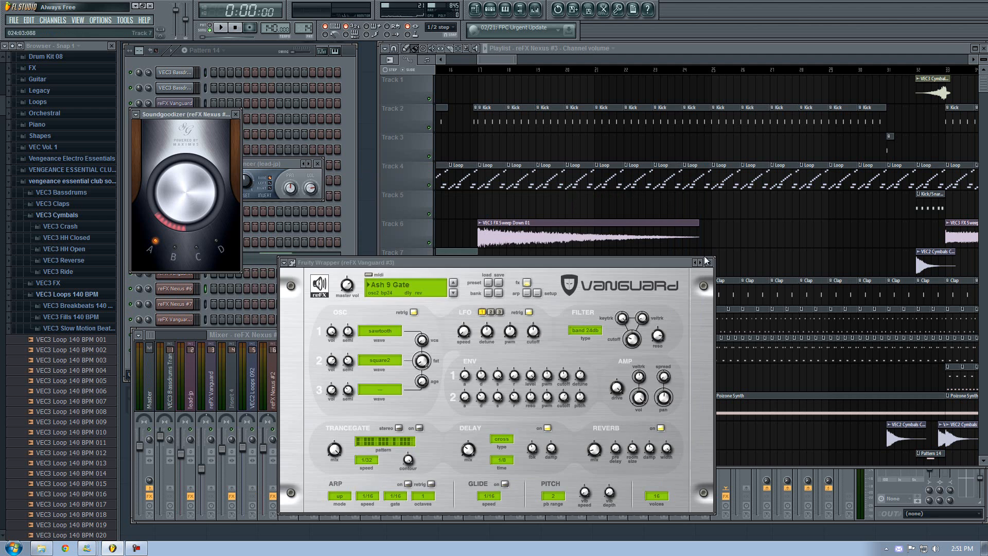
click(712, 263)
click(318, 164)
click(235, 114)
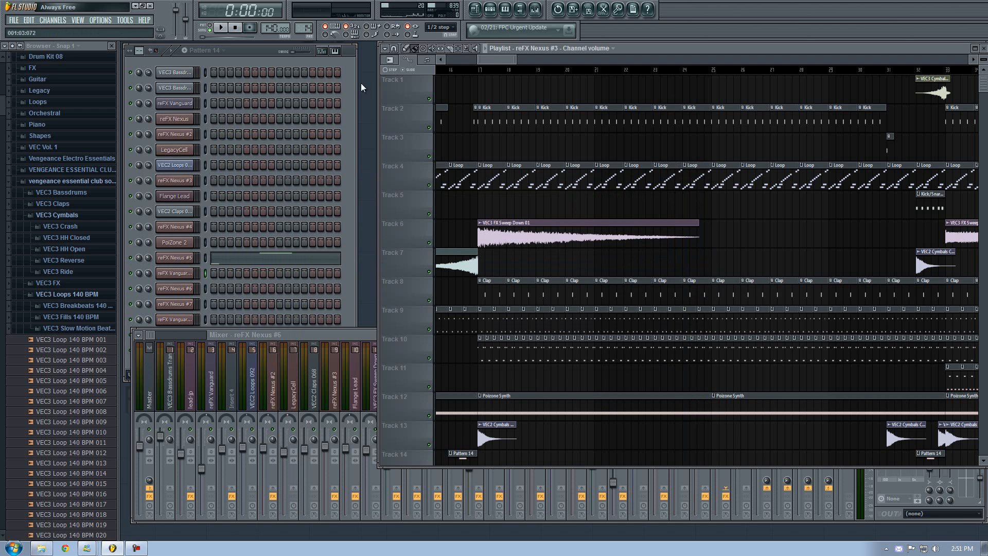
- Play the Always Free song from around bar 32, and view the audio settings while it plays
mouse_move(495, 58)
mouse_down()
mouse_move(434, 59)
mouse_move(507, 61)
mouse_up()
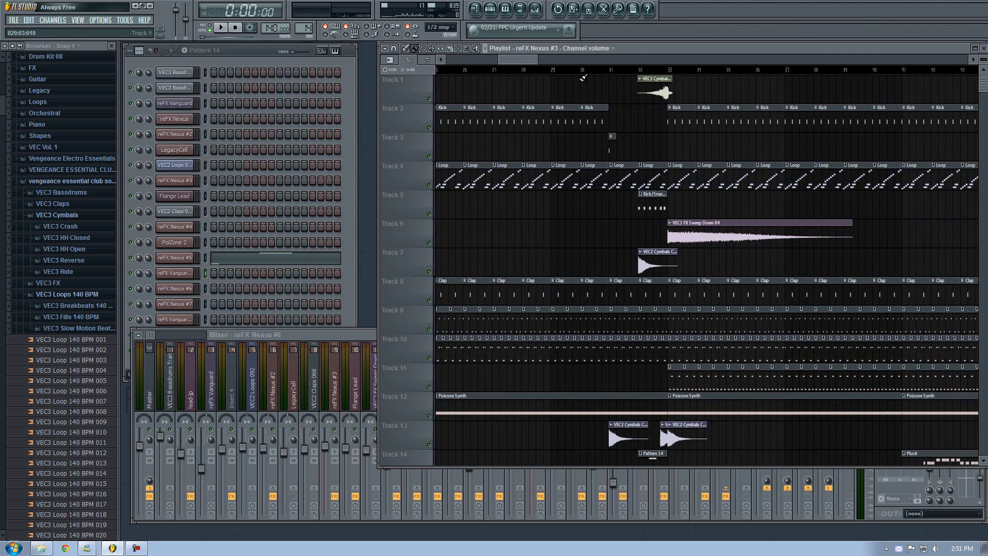
key(space)
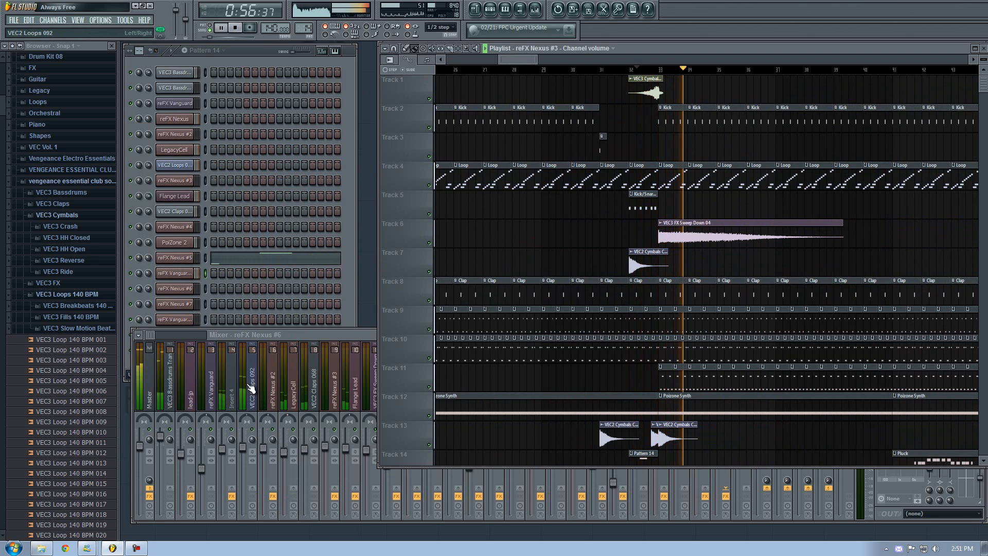
click(101, 20)
click(110, 49)
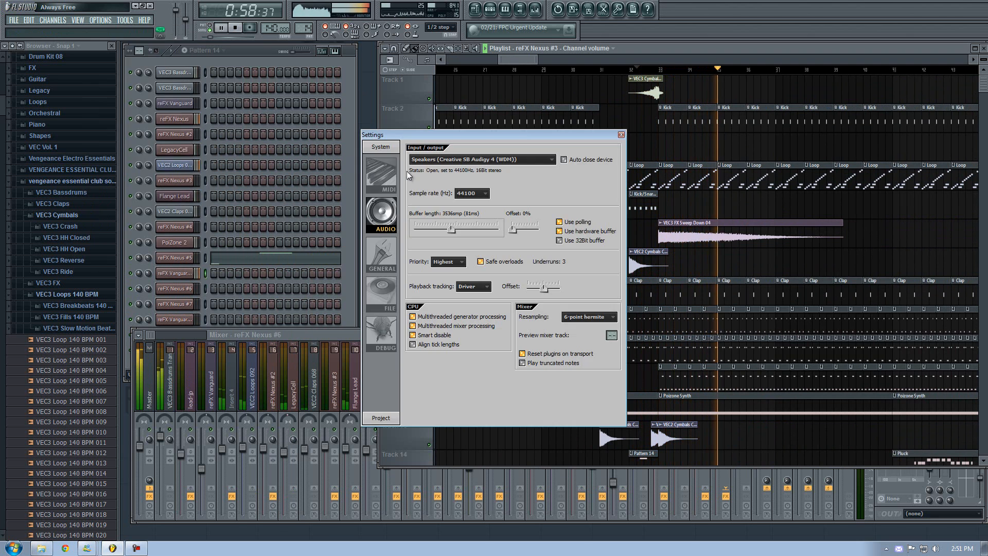
click(620, 134)
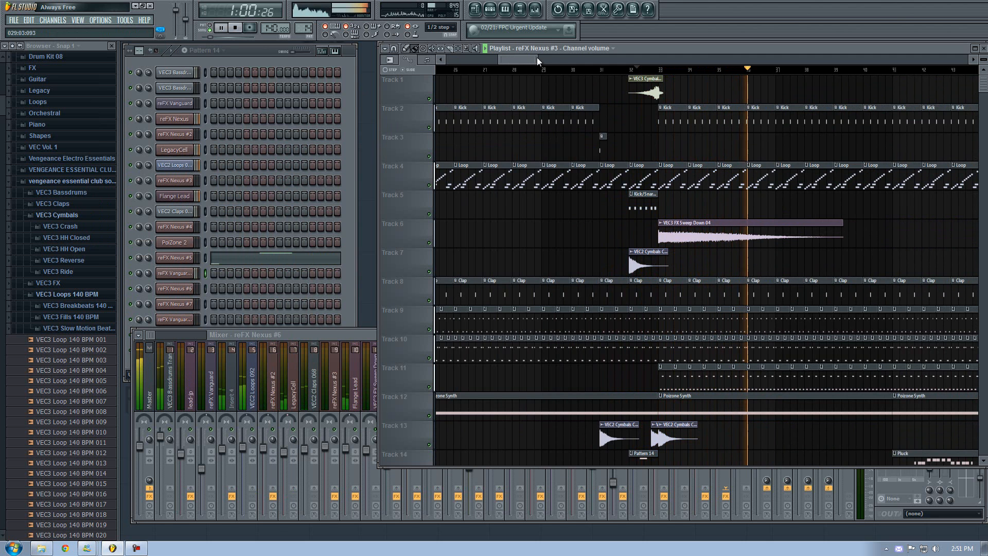
- Follow the playback in the playlist, select the reFX Nexus #3 mixer track, and bring the playlist back to the front
click(541, 58)
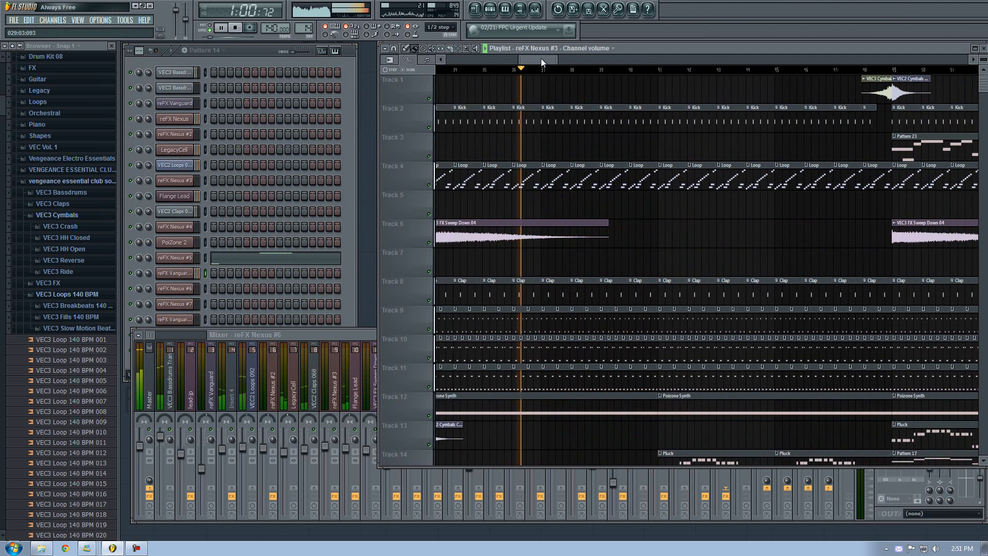
click(327, 382)
mouse_move(150, 334)
mouse_down()
mouse_move(158, 337)
mouse_move(149, 337)
mouse_up()
click(624, 49)
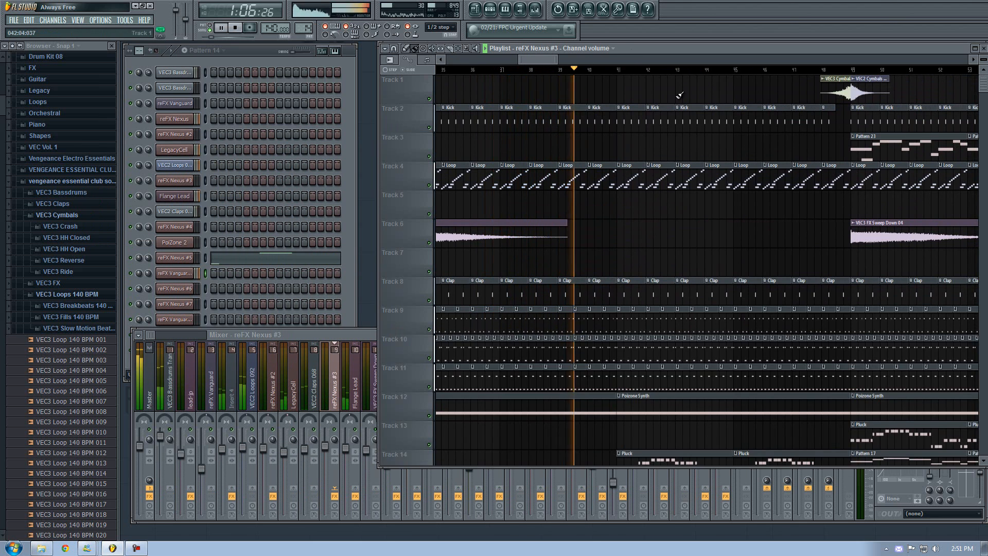
- Examine the layered patterns and automation clips on the playlist tracks from bar 35 to about bar 62 during playback
scroll(681, 161, down, 7)
scroll(682, 162, down, 4)
scroll(681, 162, up, 6)
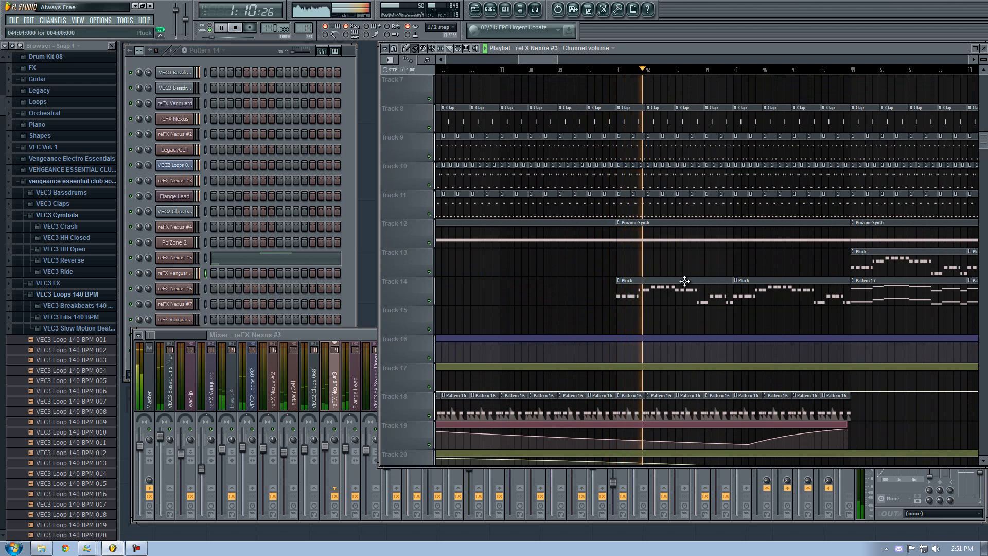
scroll(681, 283, up, 6)
drag(538, 59, 559, 51)
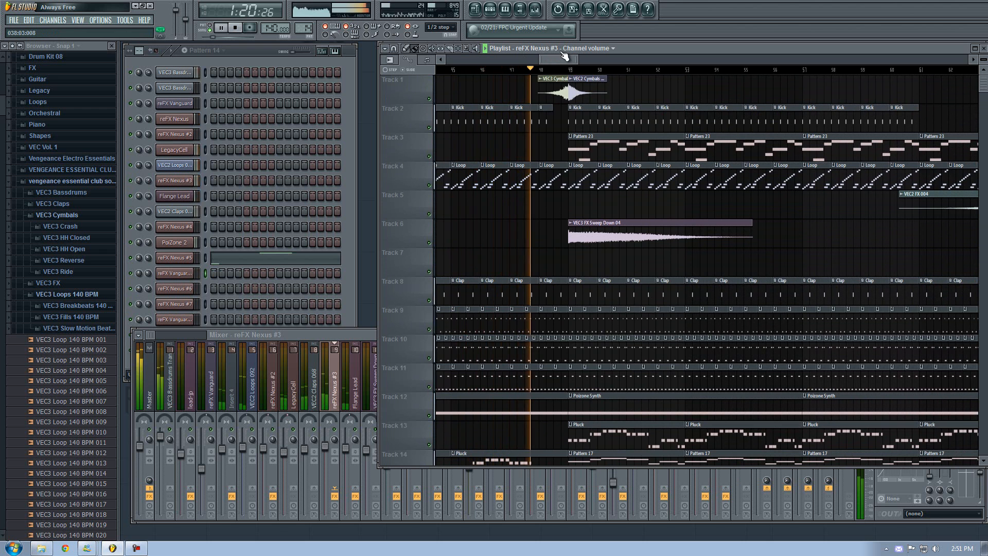
scroll(592, 189, down, 5)
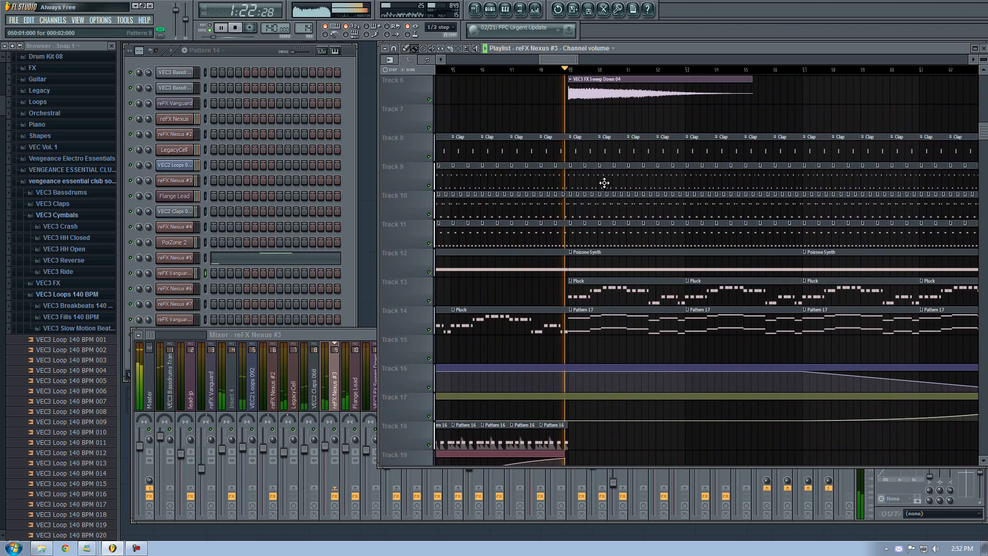
scroll(592, 190, up, 4)
scroll(597, 182, down, 4)
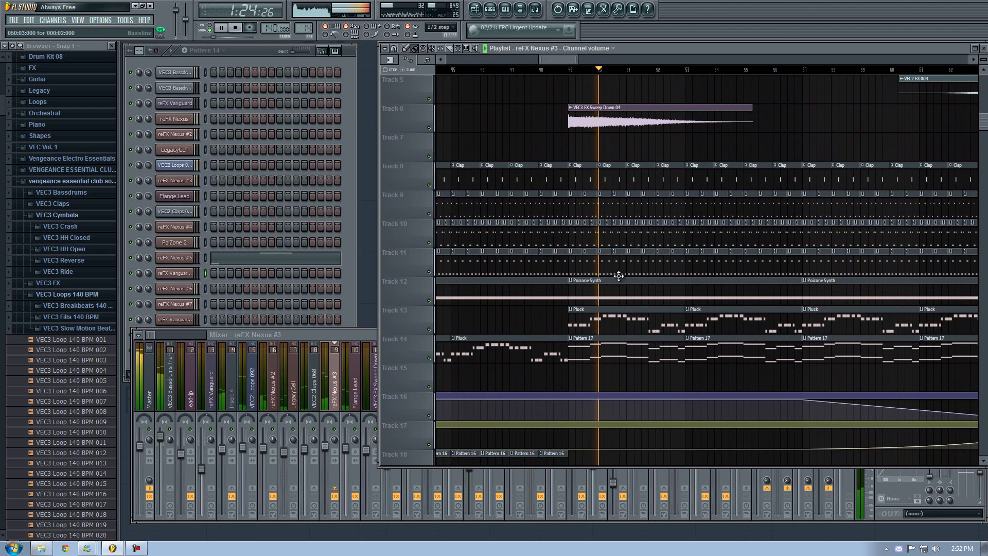
scroll(622, 314, down, 9)
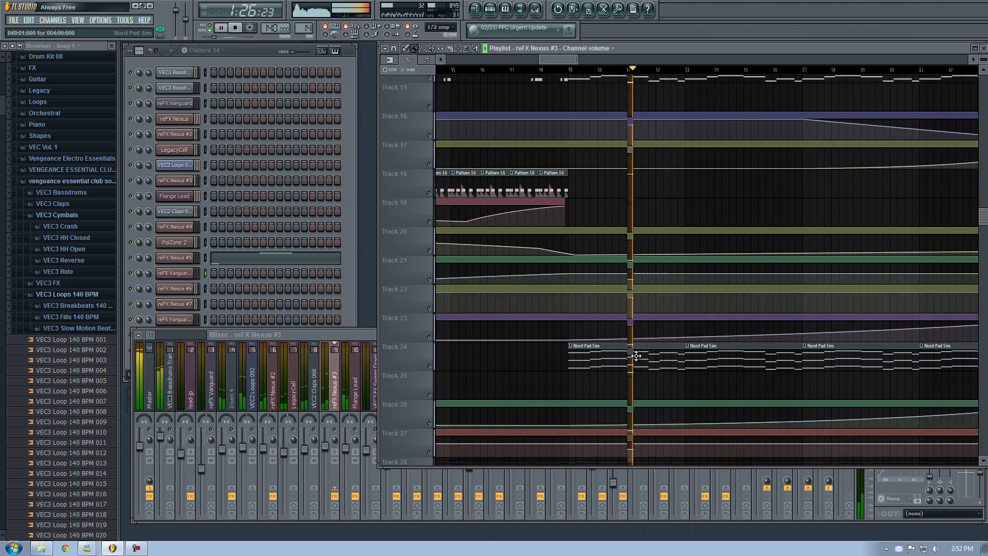
scroll(645, 339, up, 14)
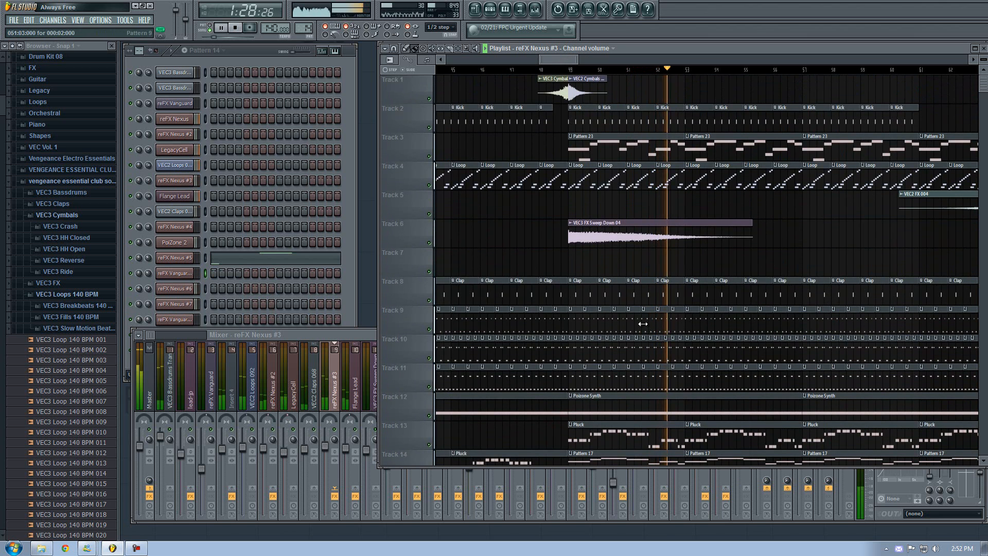
- Review Pattern 23's notes in the piano roll, close it, and view the playlist arrangement around bar 65
double_click(584, 145)
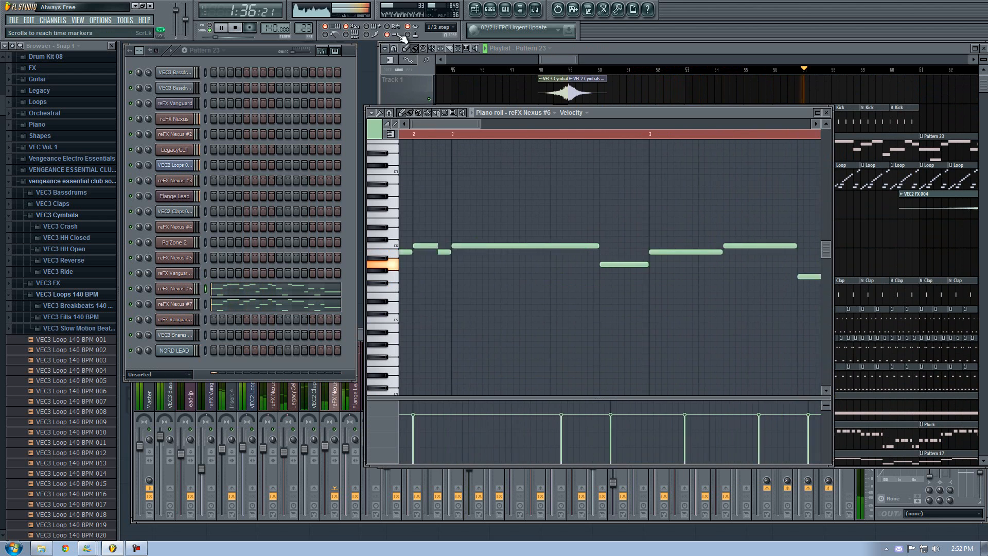
click(826, 112)
drag(544, 60, 570, 59)
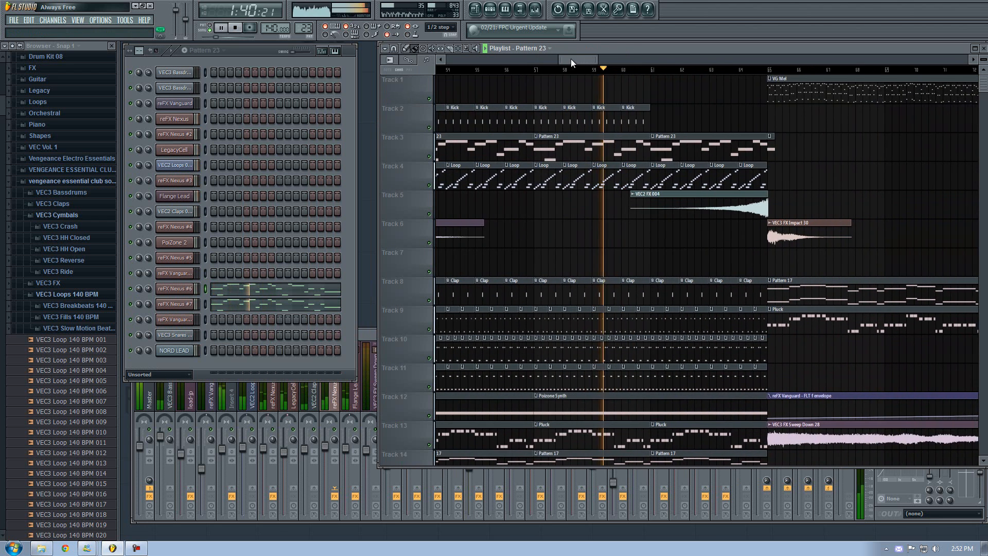
scroll(648, 194, down, 4)
- Inspect the Master, Insert 4, reFX Nexus #2, NORD LEAD, Snares and VEC1 FX 058 mixer tracks, then return to the playlist
click(167, 393)
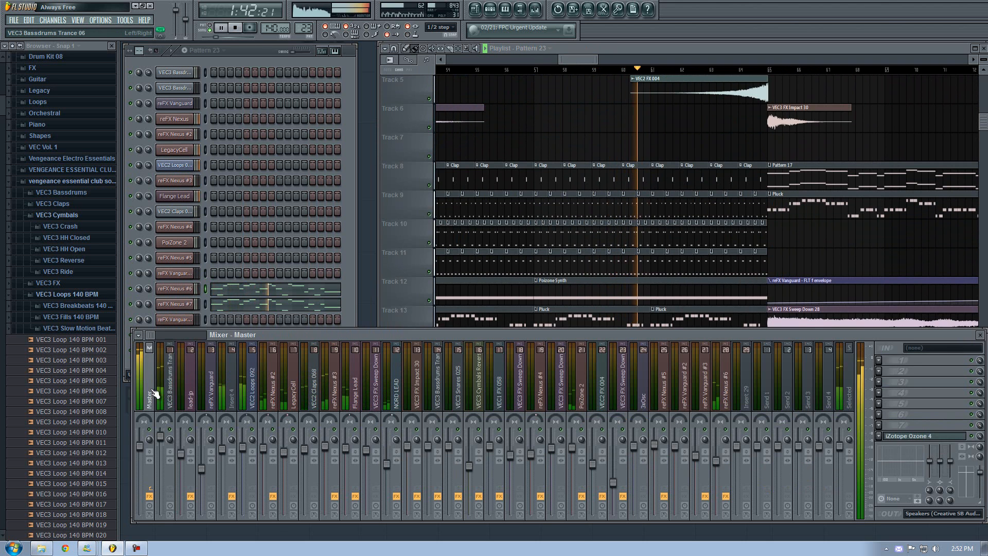
click(226, 399)
click(266, 393)
click(396, 391)
click(458, 388)
click(499, 383)
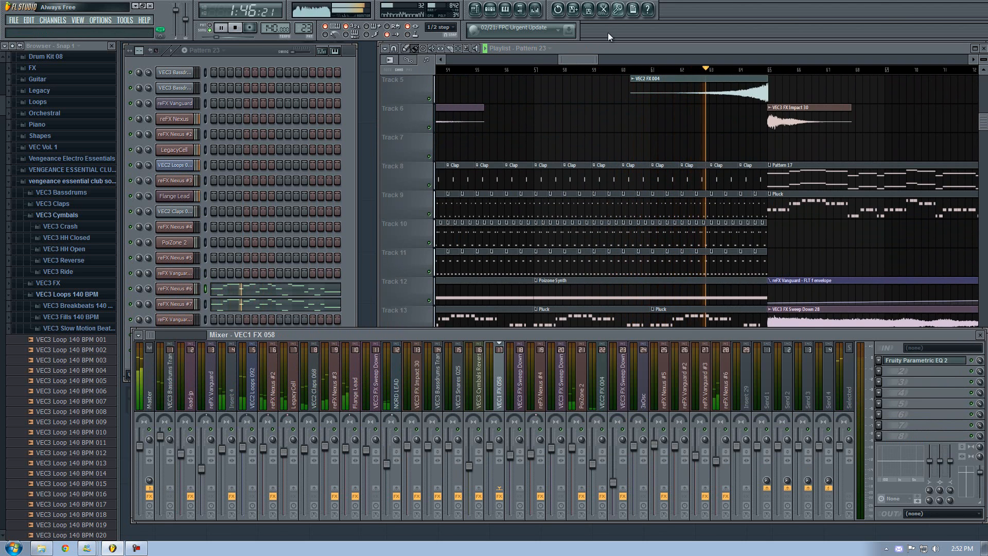
click(599, 50)
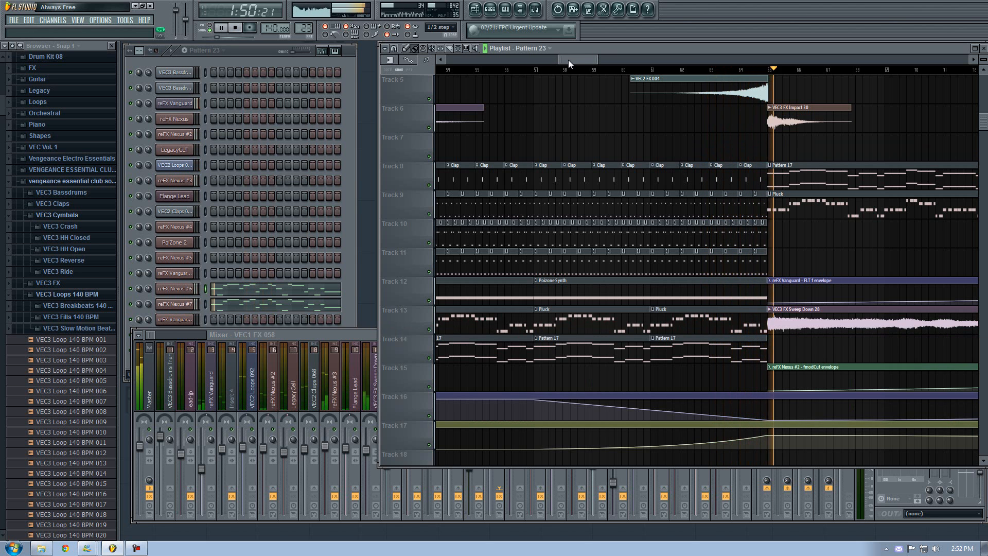
- View the playlist from about bar 65 to bar 82, select the reFX Vanguard and LegacyCell mixer tracks, and return to the playlist
drag(569, 59, 604, 62)
scroll(612, 92, up, 4)
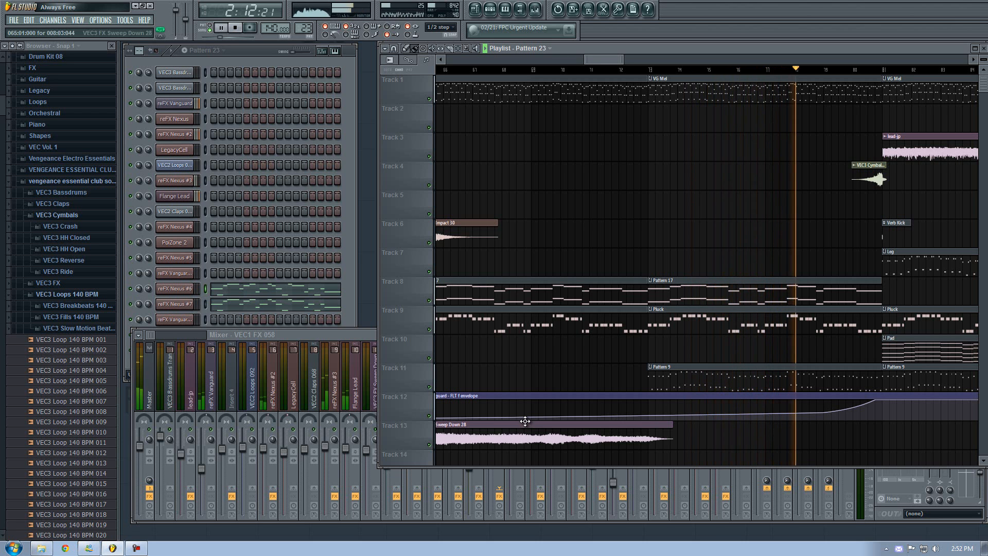
click(210, 381)
click(674, 51)
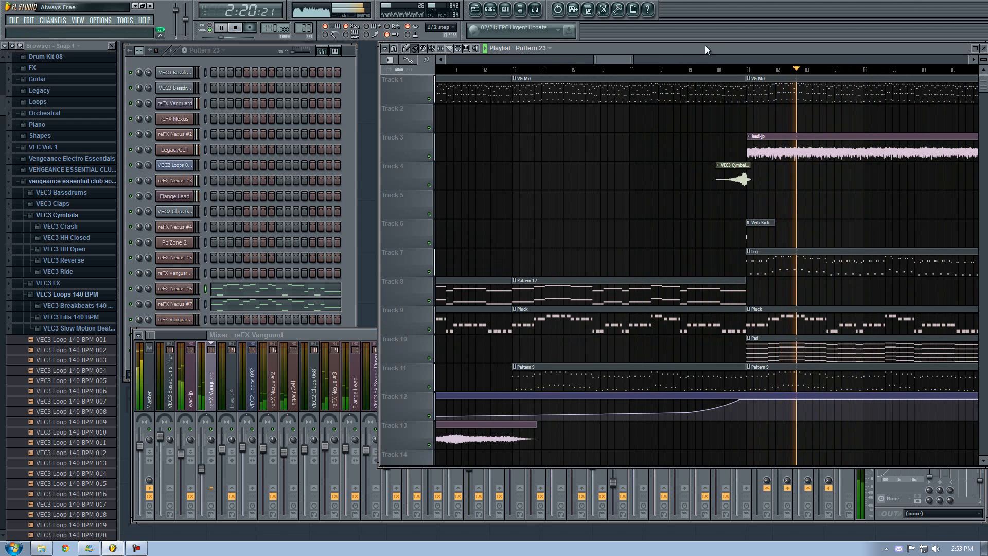
click(294, 368)
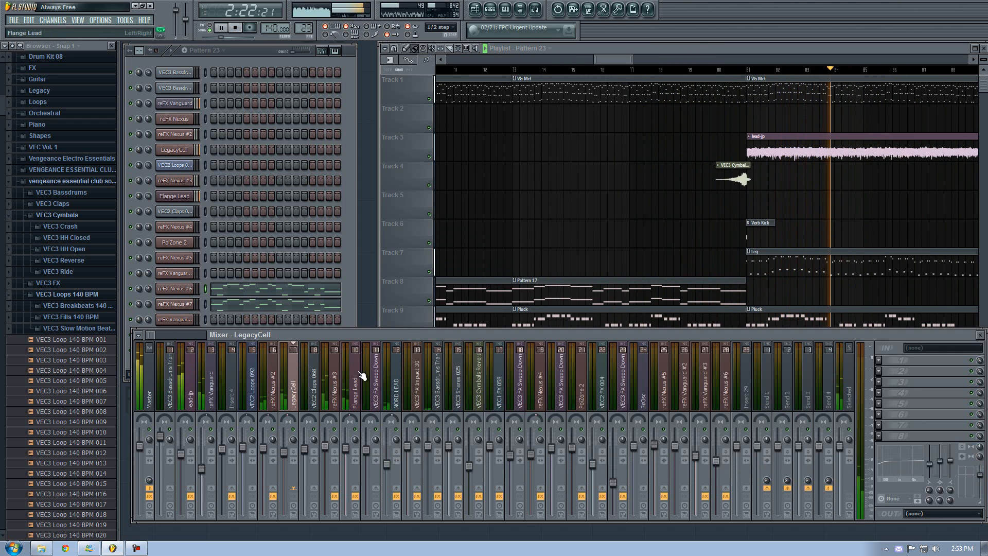
click(619, 62)
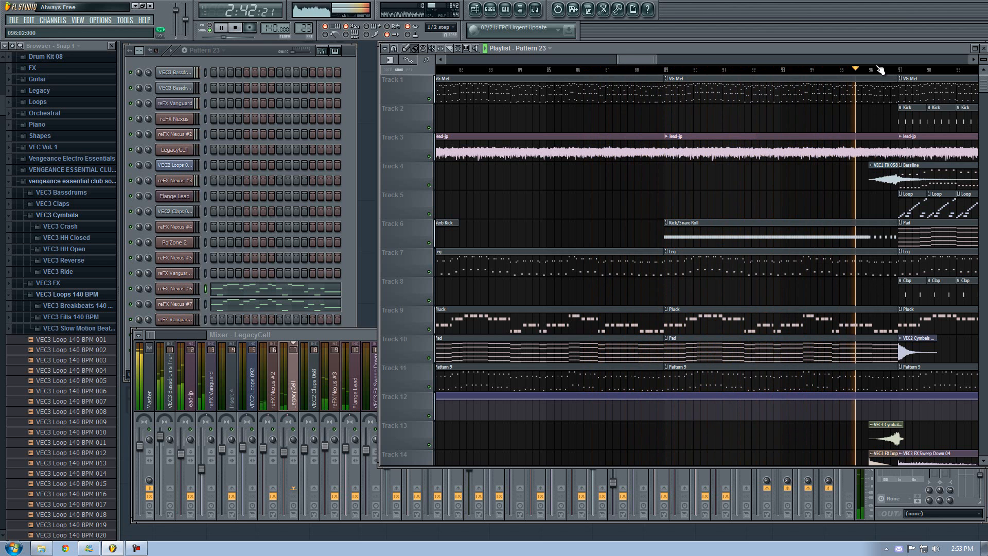
- Examine the layered patterns, effects and automation clips on the playlist tracks from about bar 86 to bar 115, and stop playback
drag(985, 81, 985, 104)
drag(640, 60, 649, 60)
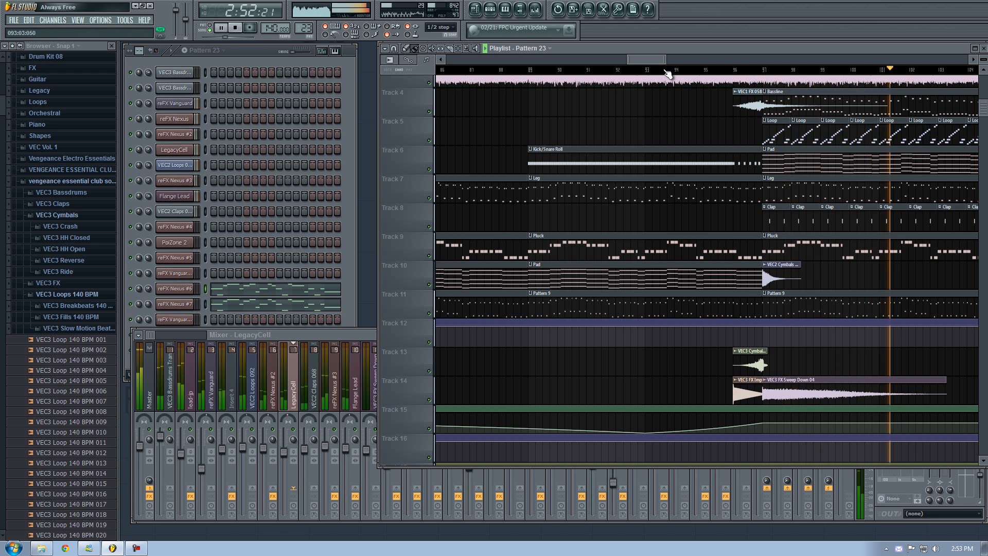
scroll(701, 120, right, 3)
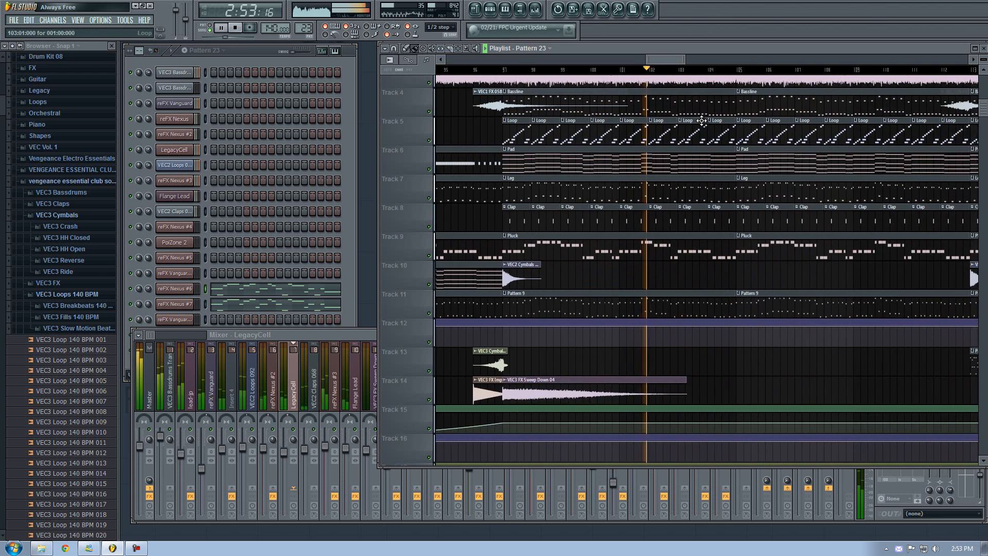
scroll(701, 120, down, 7)
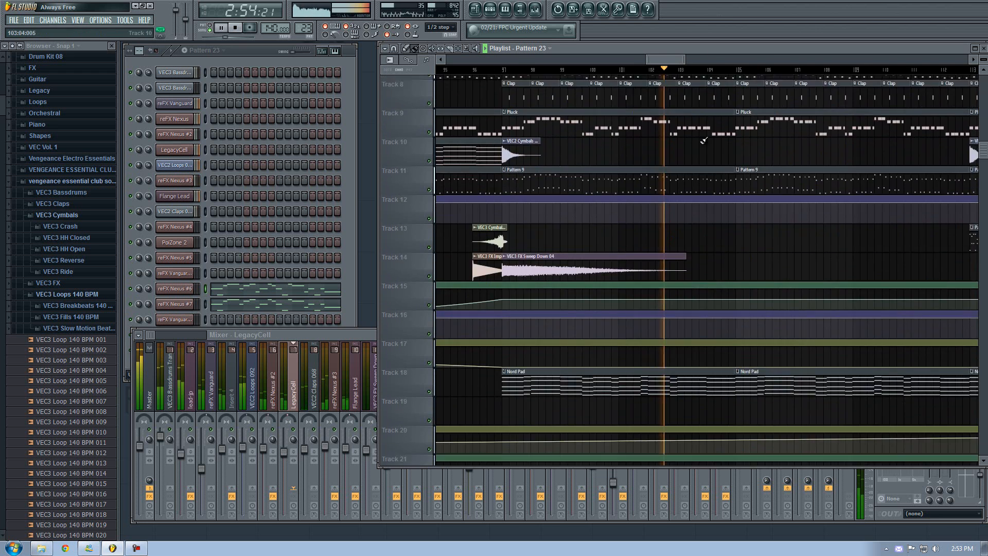
scroll(699, 140, up, 8)
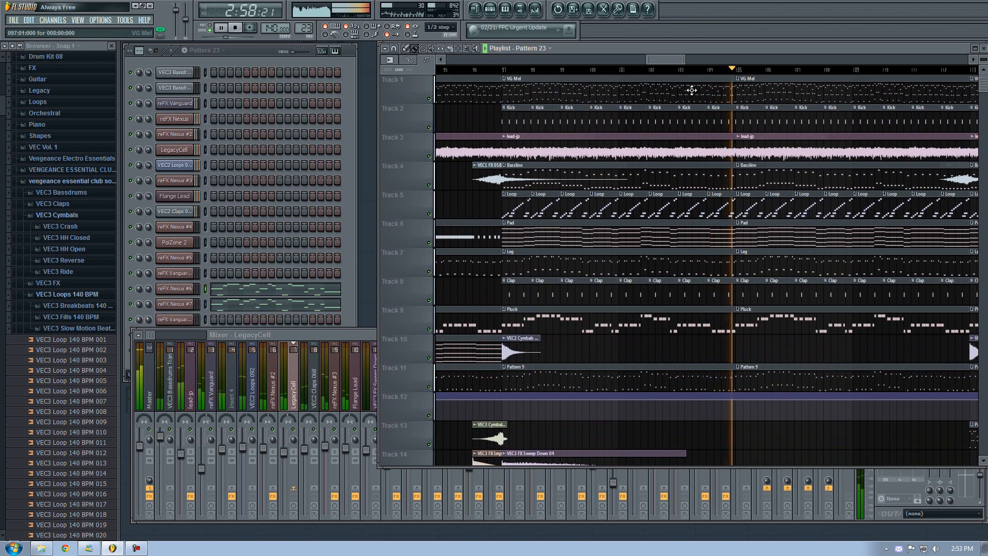
drag(671, 59, 691, 55)
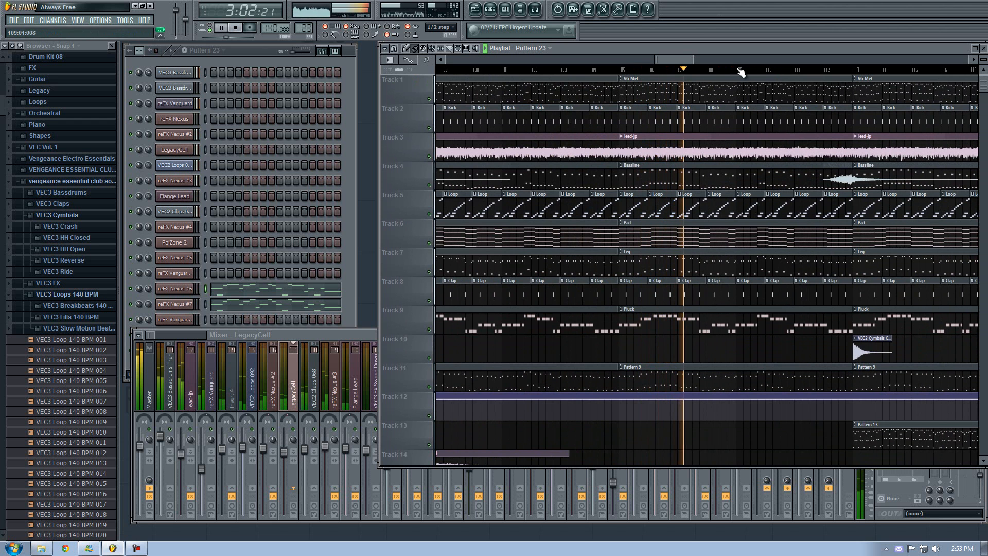
key(space)
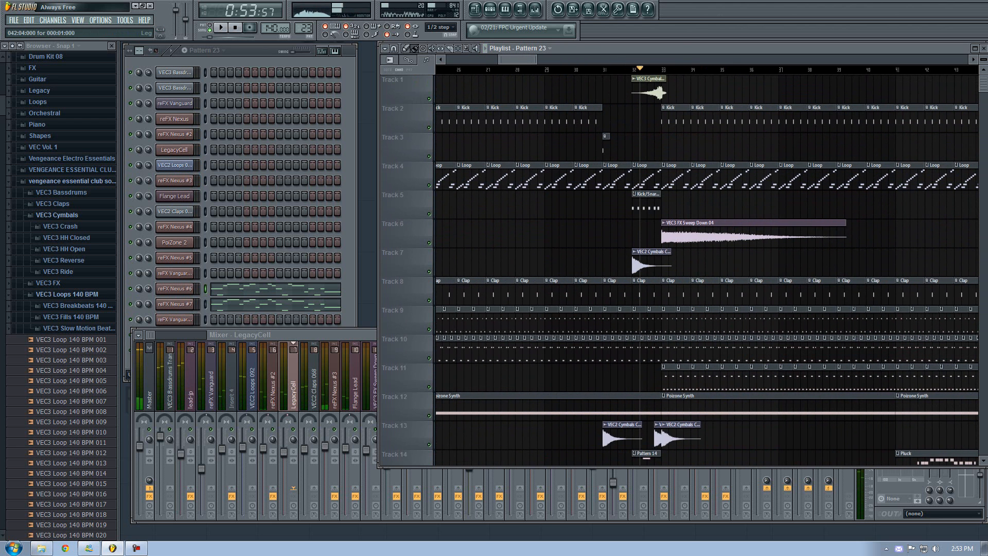